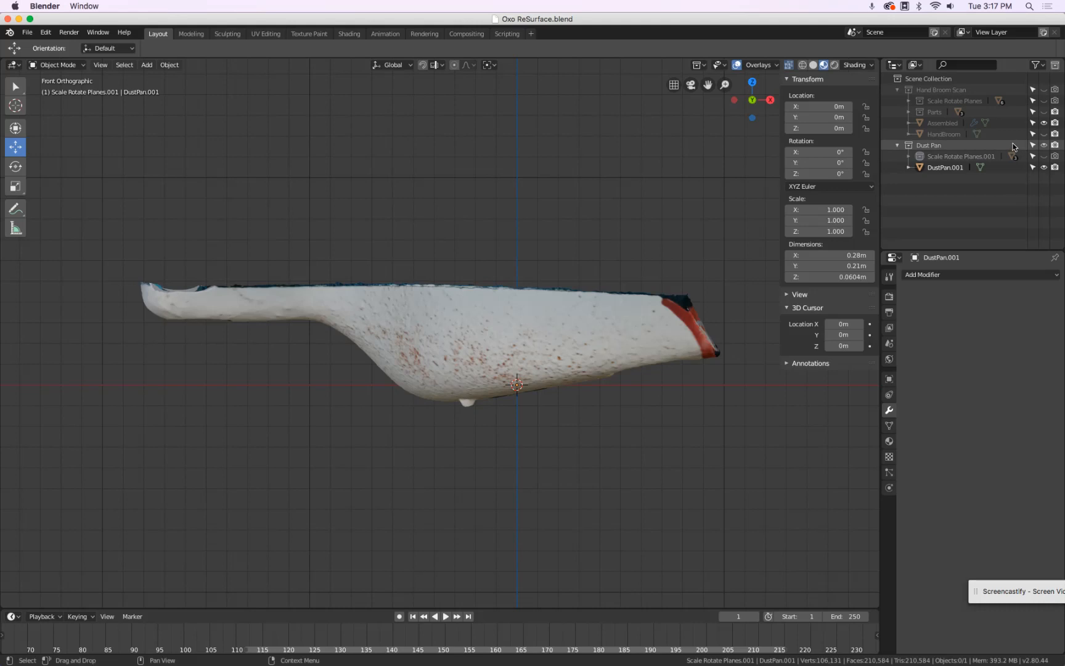
Step: Show the Hand Broom Scan collection and open the Assembled broom mesh for editing
click(1043, 122)
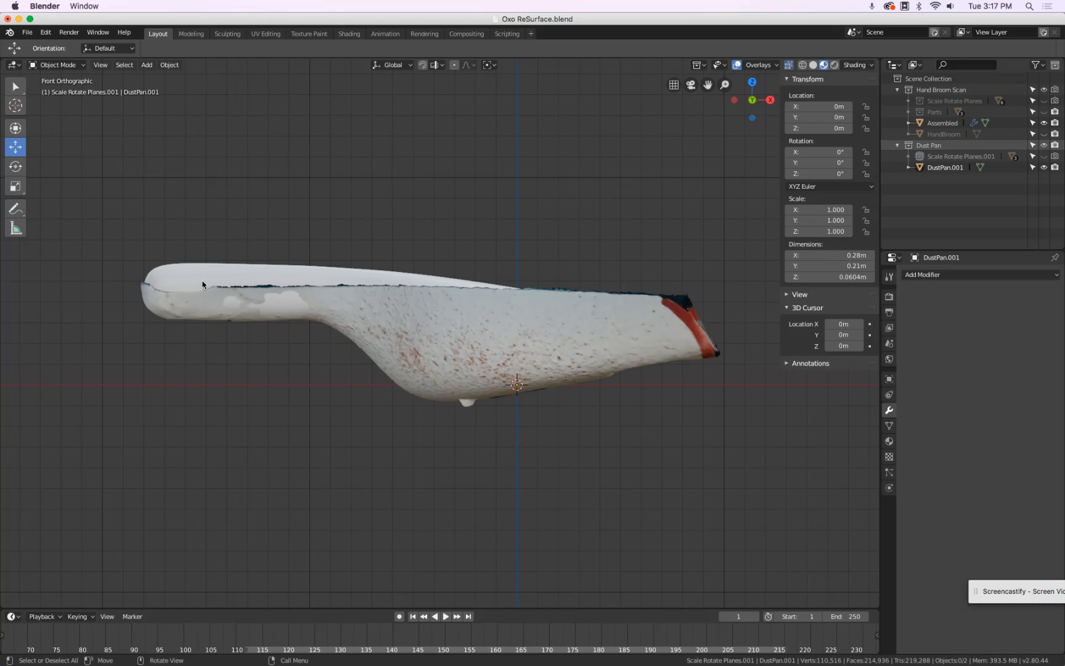
scroll(202, 284, up, 2)
scroll(202, 286, up, 2)
scroll(202, 285, down, 2)
click(219, 270)
scroll(219, 270, down, 1)
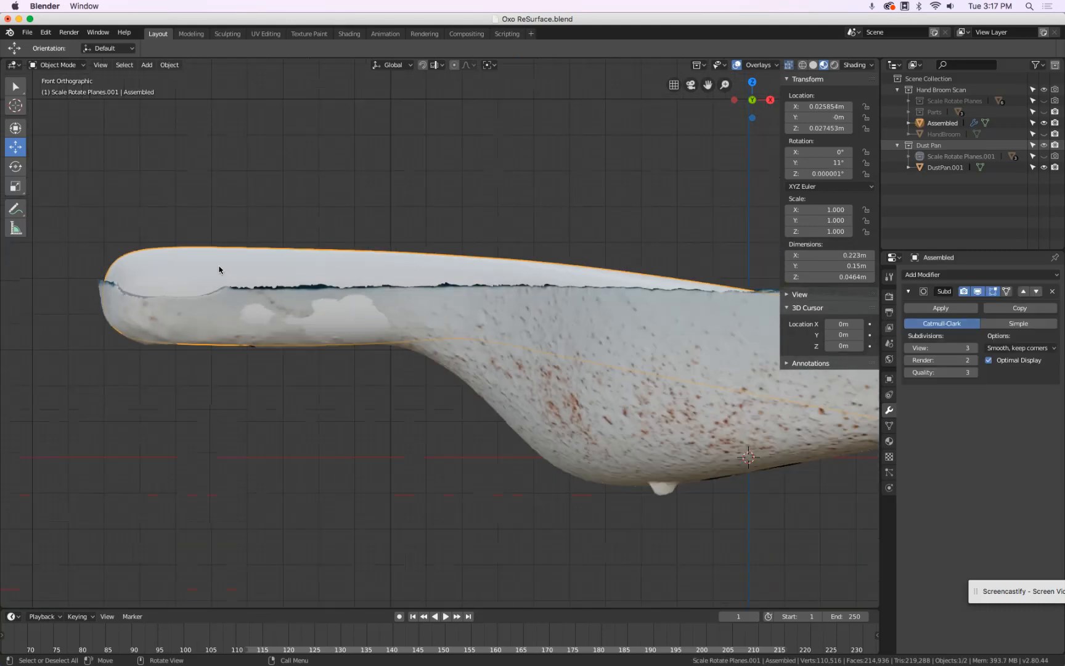
scroll(219, 270, down, 2)
key(Tab)
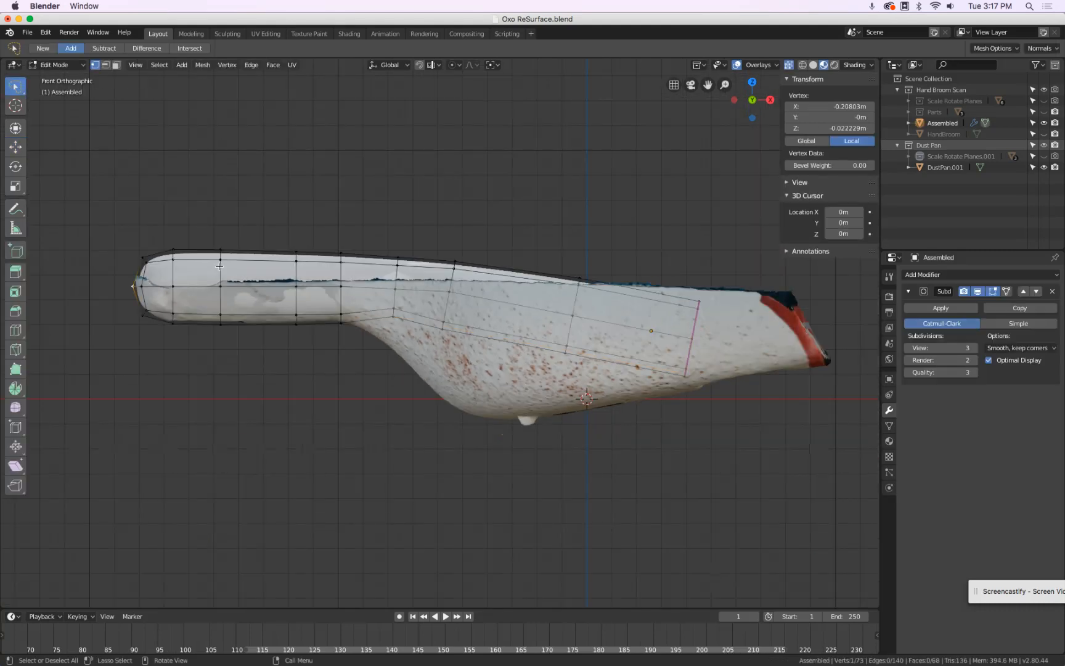
Step: Examine which part of the Assembled mesh forms the handle by selecting its handle vertices and comparing top and front views with the dustpan scan
key(KP_7)
key(KP_1)
key(a)
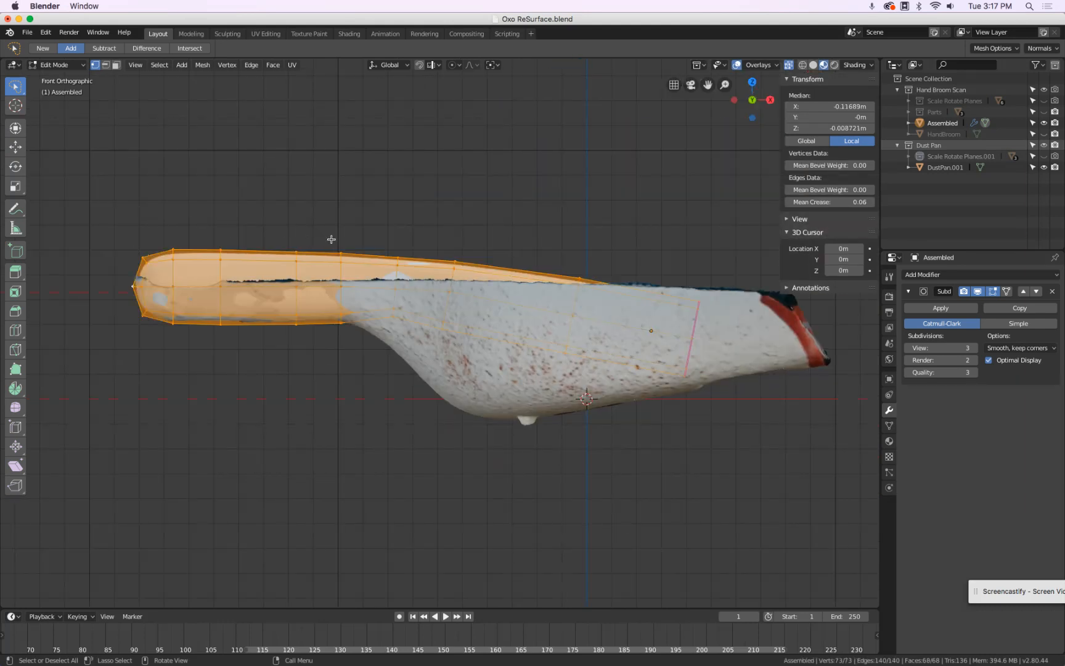
key(alt+a)
key(Tab)
key(Tab)
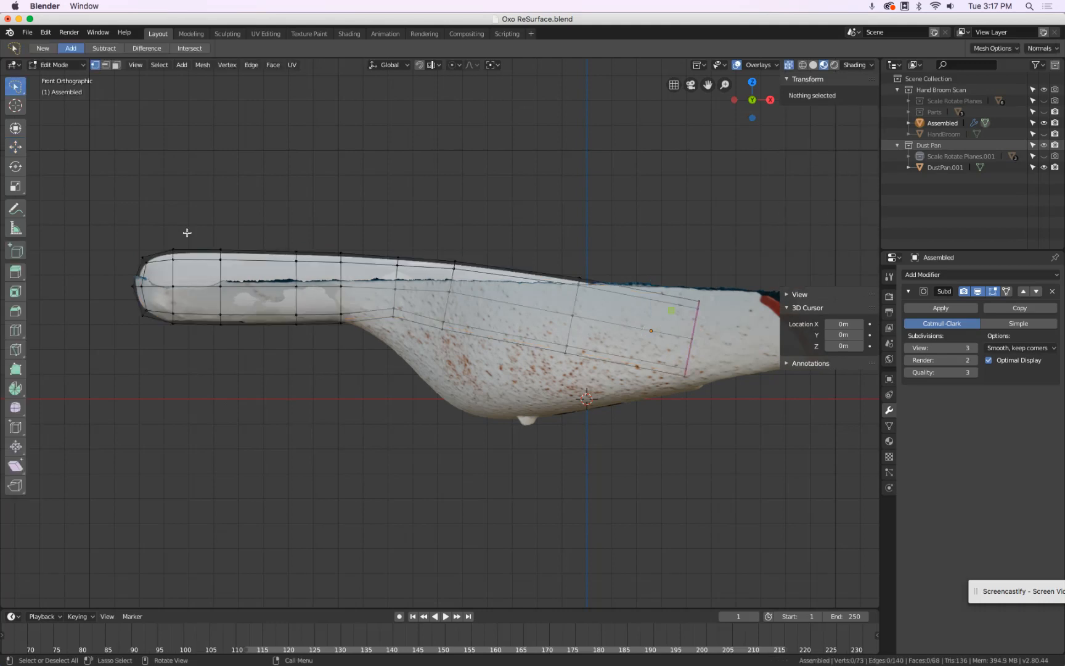
drag(119, 221, 352, 359)
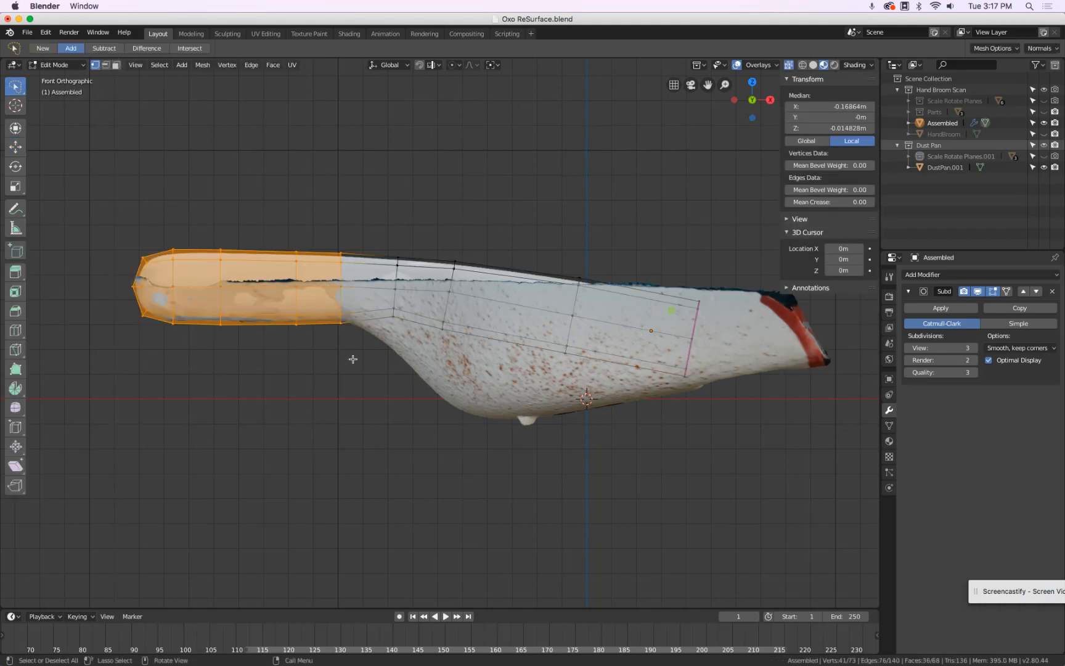
key(KP_7)
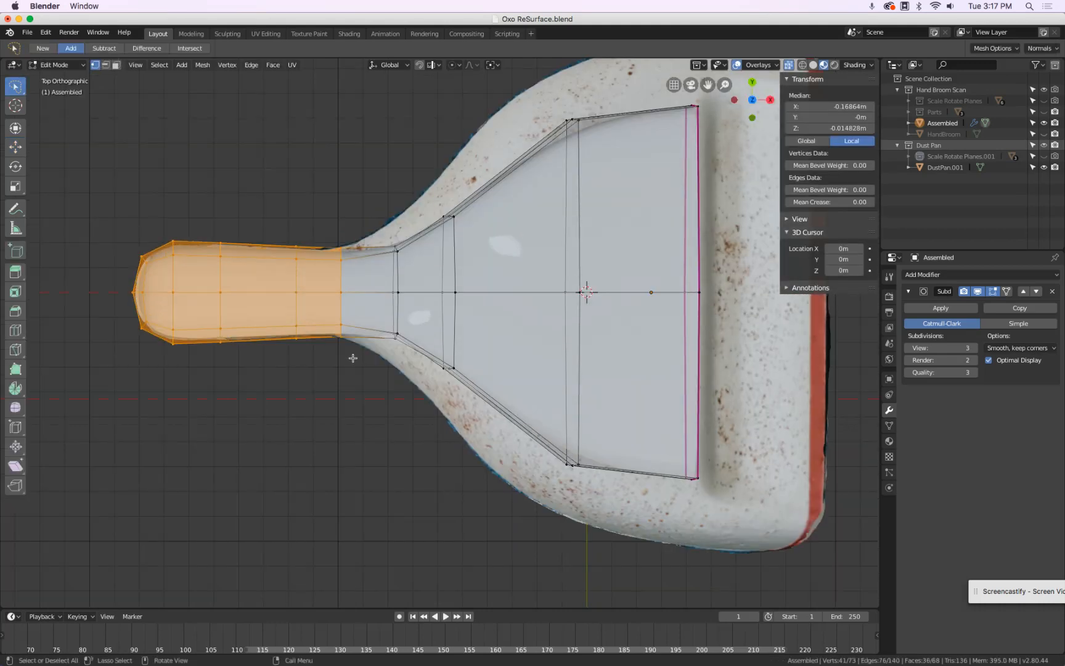
key(KP_1)
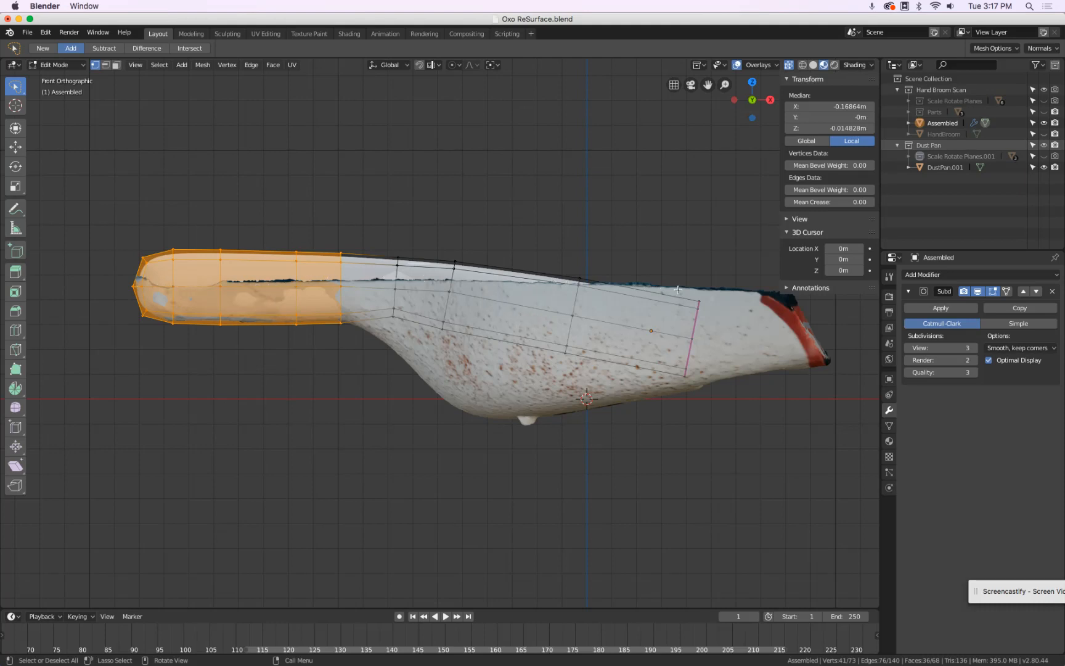
key(Tab)
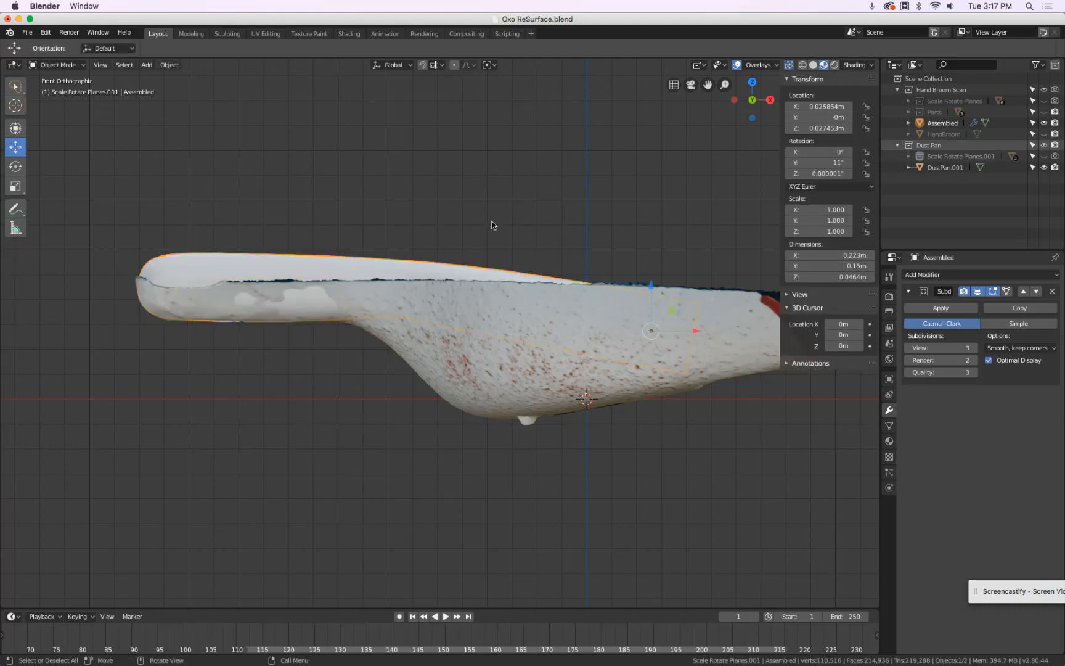
Step: Duplicate the Assembled object in place and move the copy into the Dust Pan collection
key(shift+d)
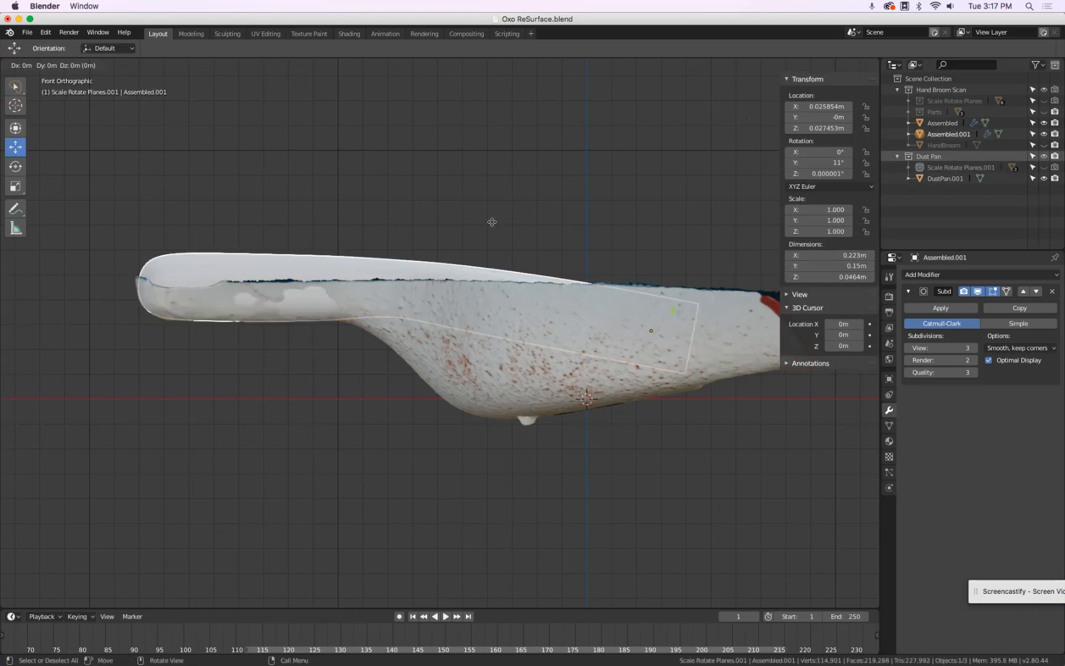
right_click(492, 222)
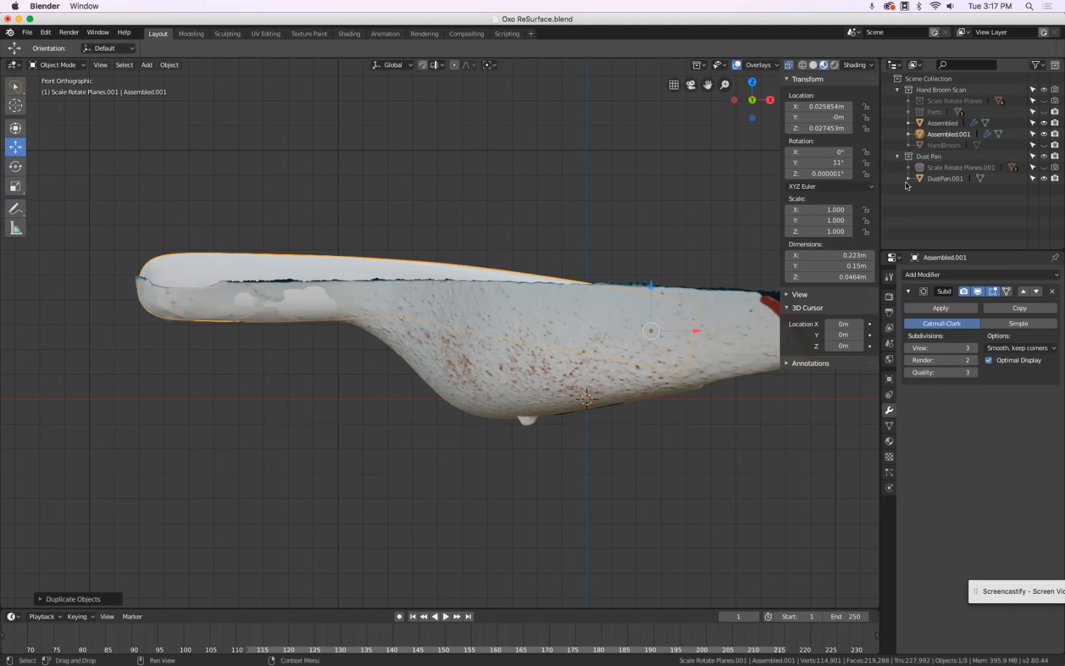
drag(946, 138, 938, 159)
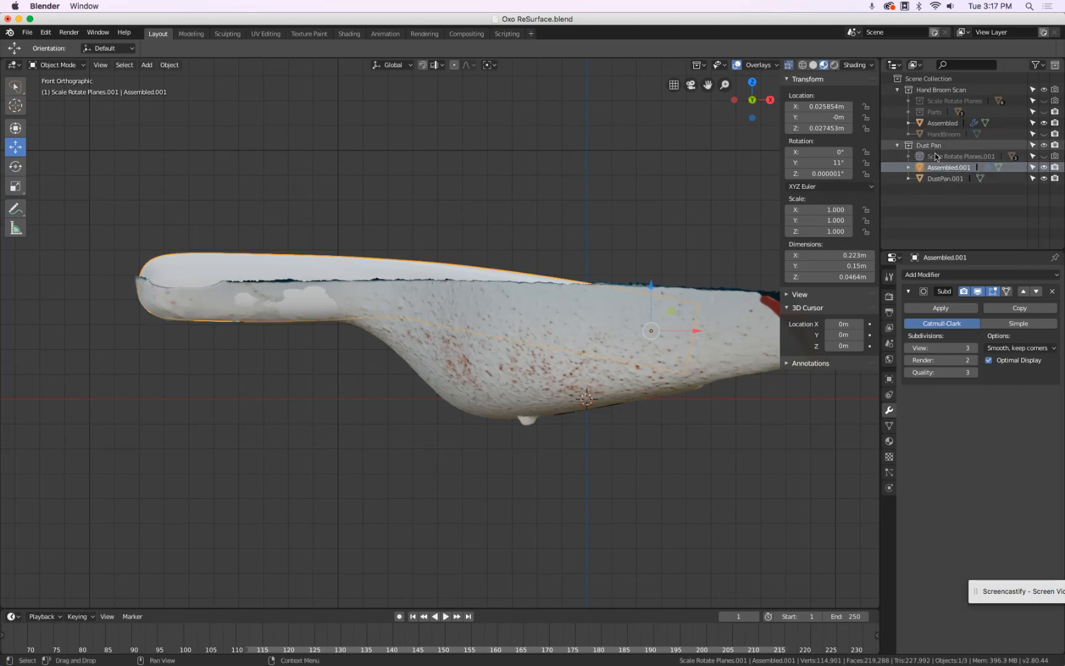
Step: Hide the Hand Broom Scan collection and delete the flared head vertices of Assembled.001, keeping only the handle
click(1044, 90)
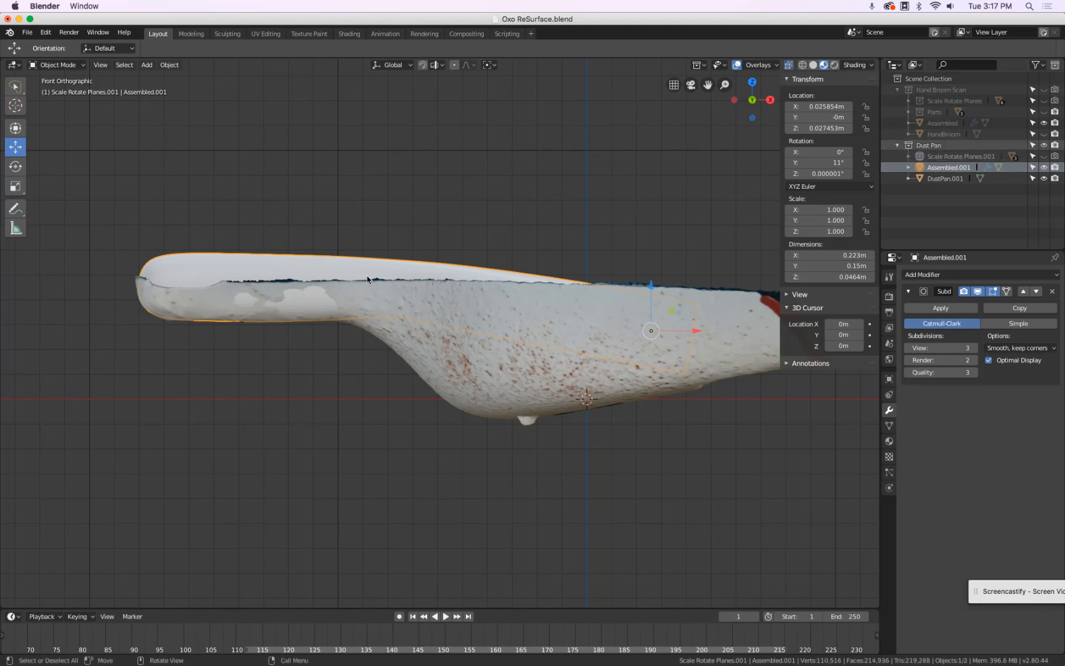
key(Tab)
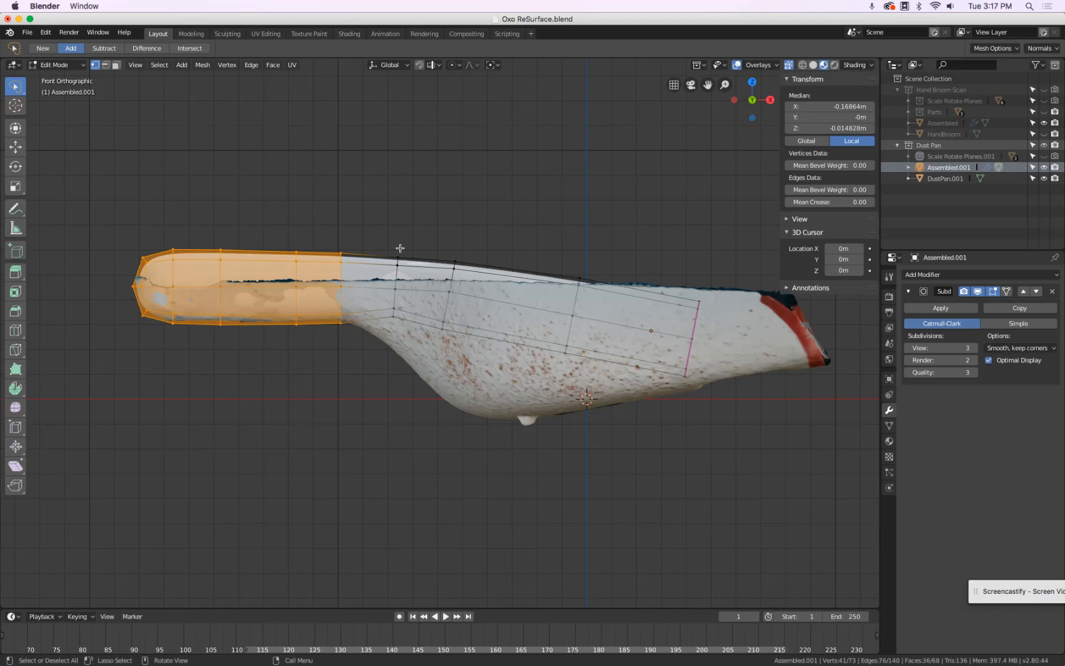
key(alt+a)
middle_drag(396, 223, 396, 287)
click(790, 66)
click(791, 66)
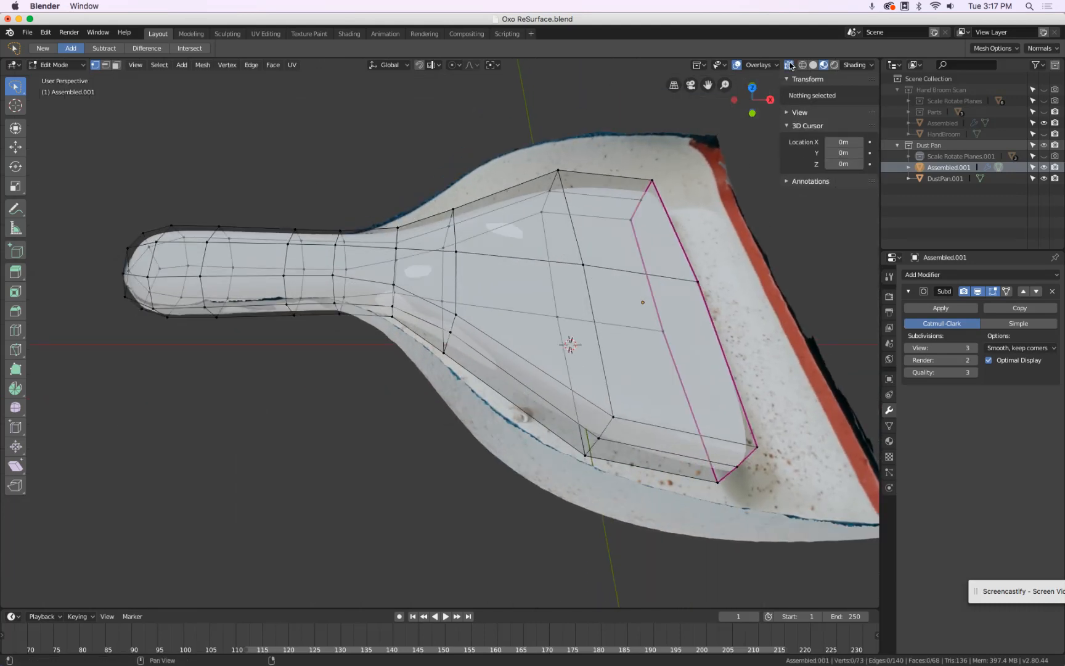
key(b)
drag(386, 105, 808, 570)
key(x)
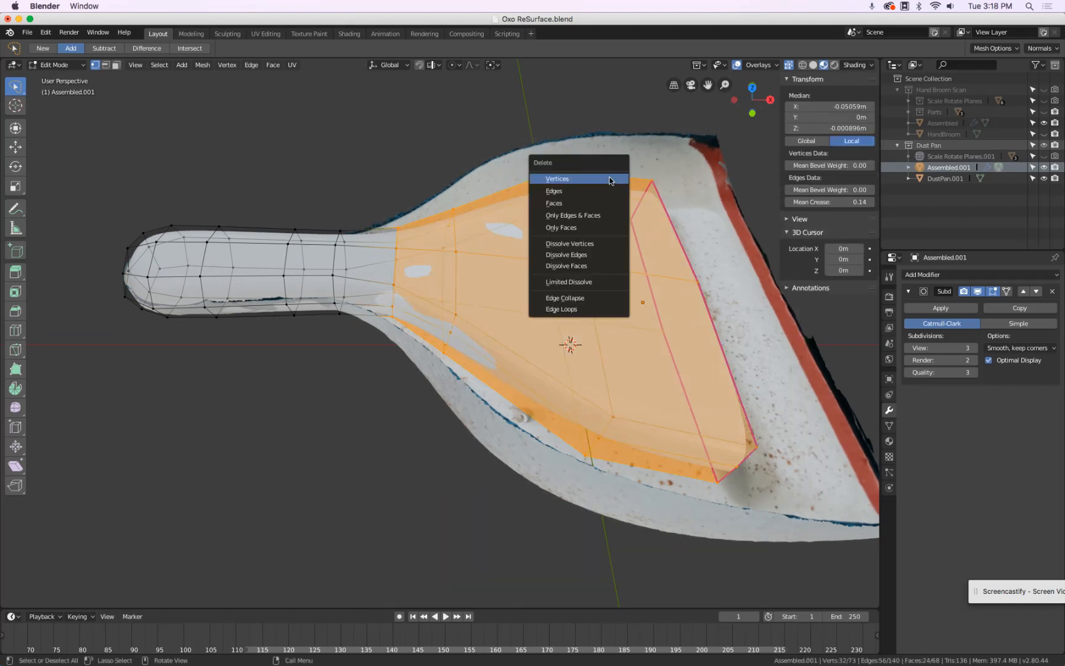
click(579, 178)
Step: Delete the vertices of the handle's upper half and compare the remaining lower shell with the dustpan scan in front and top views
key(KP_1)
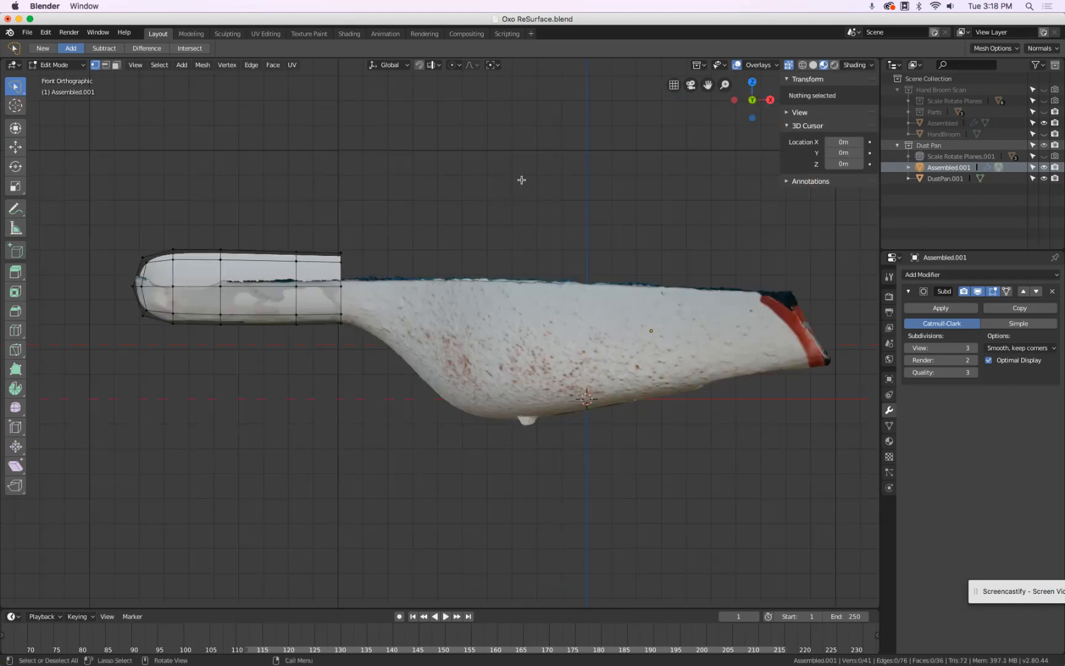
key(b)
drag(230, 249, 401, 266)
key(x)
click(409, 213)
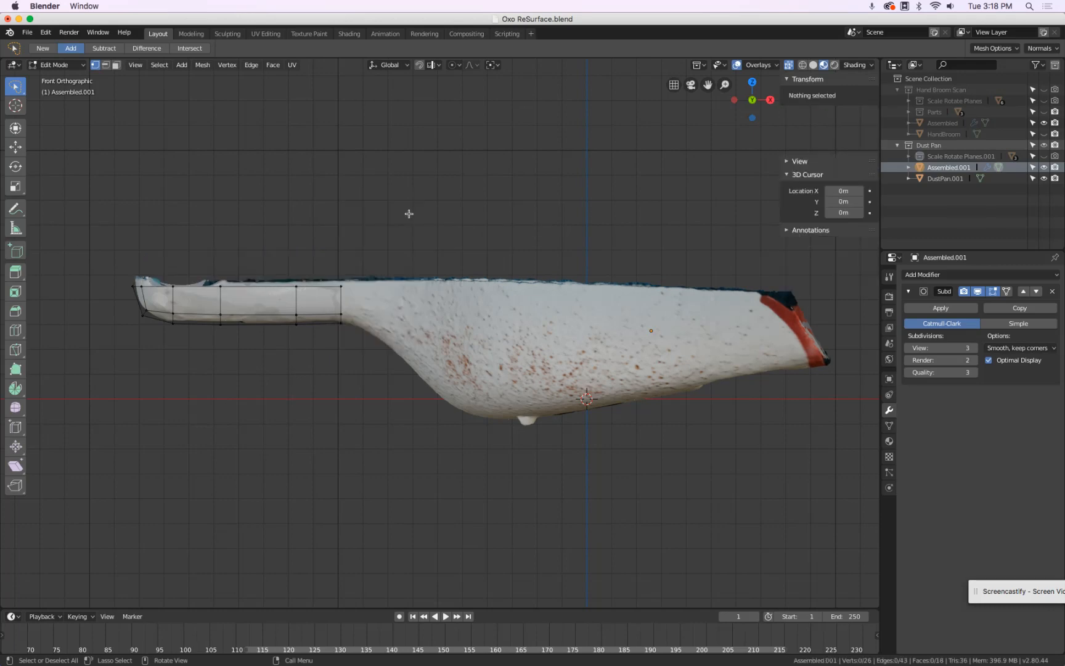
middle_drag(411, 211, 496, 228)
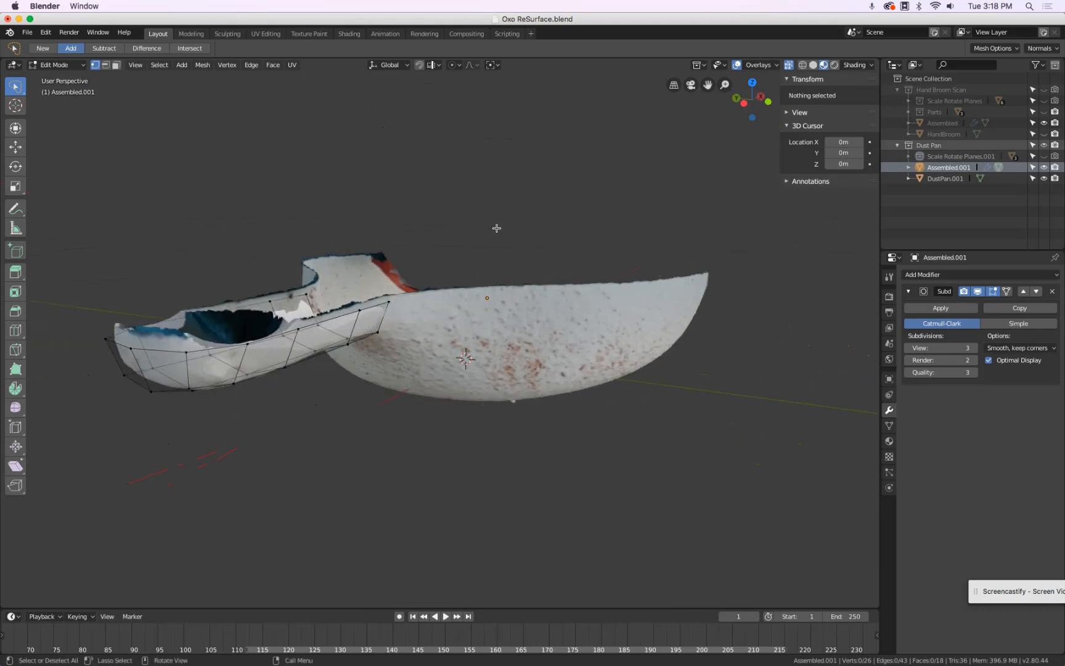
key(KP_1)
key(Tab)
key(KP_7)
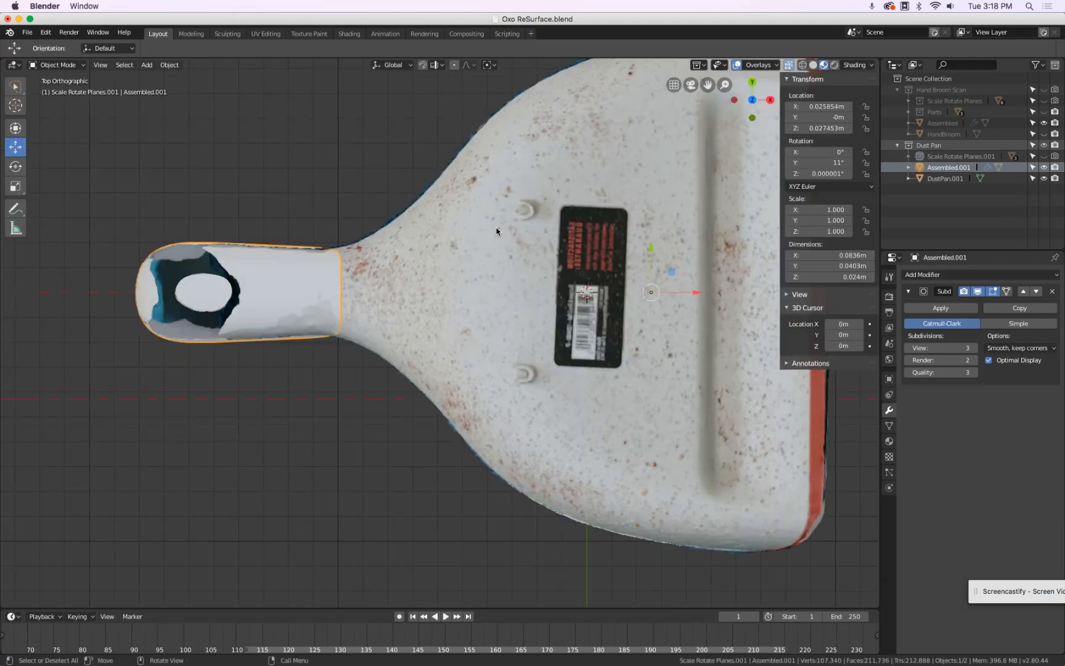
key(KP_1)
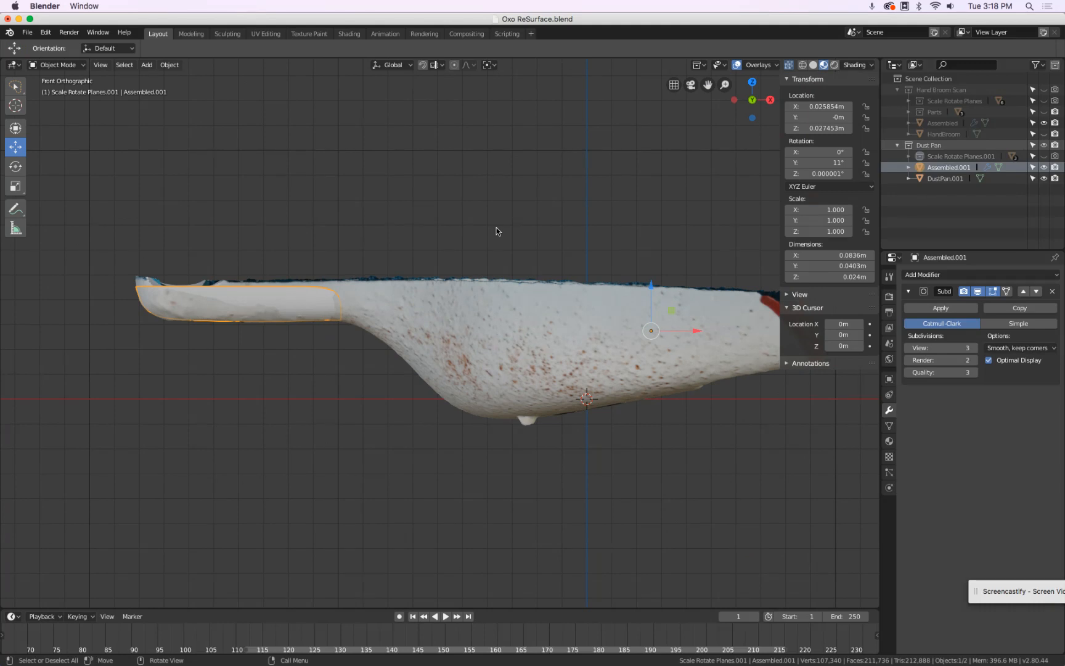
key(KP_7)
Step: Extrude the handle's open end edge loop about 0.189 m along the global X axis to the dustpan's front lip
key(Tab)
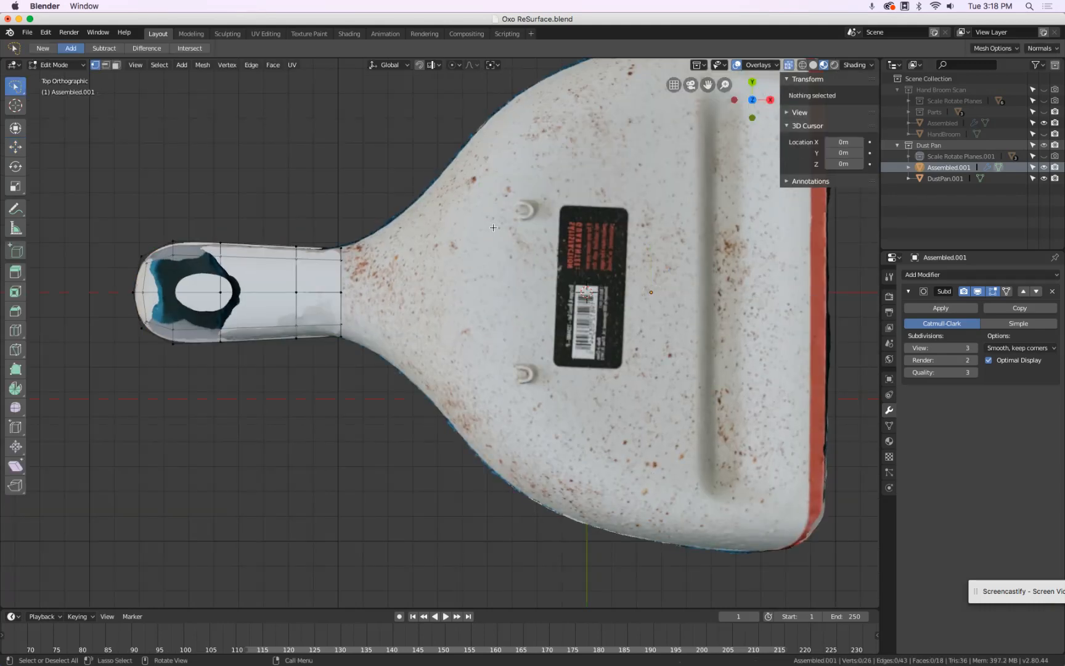
alt+click(361, 278)
middle_drag(386, 283, 358, 230)
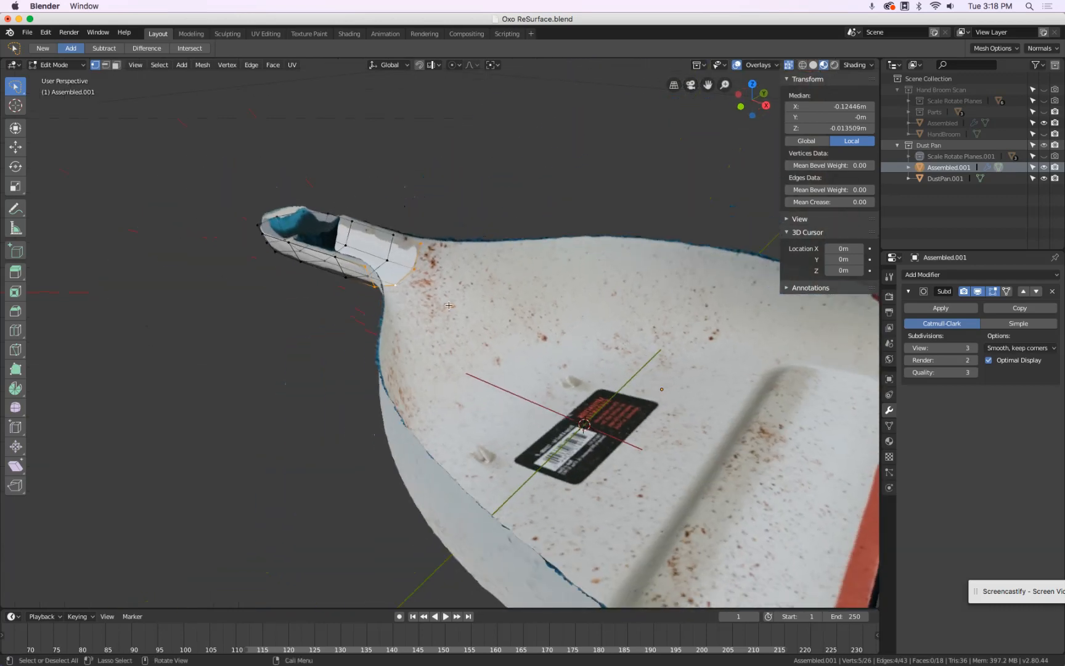
scroll(580, 352, down, 2)
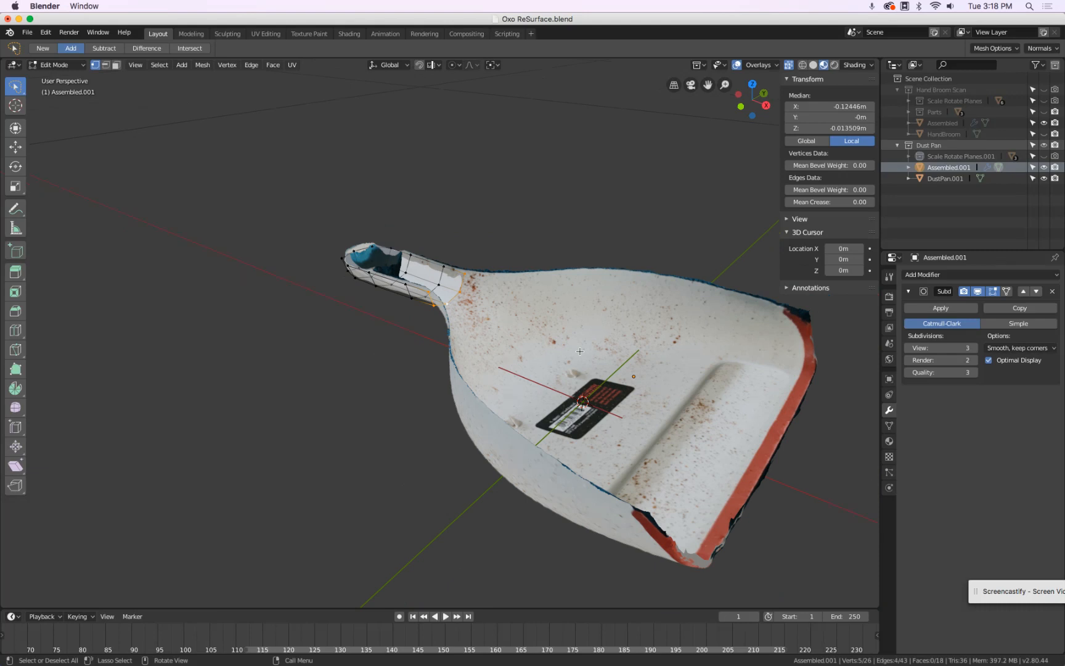
key(KP_7)
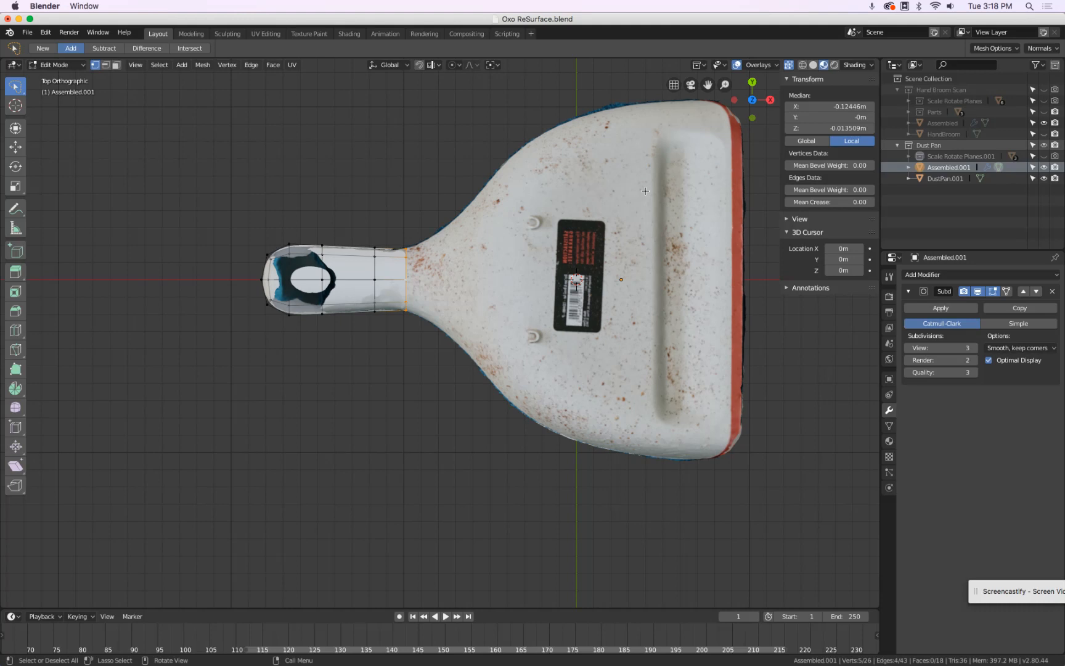
key(KP_1)
middle_drag(651, 353, 662, 181)
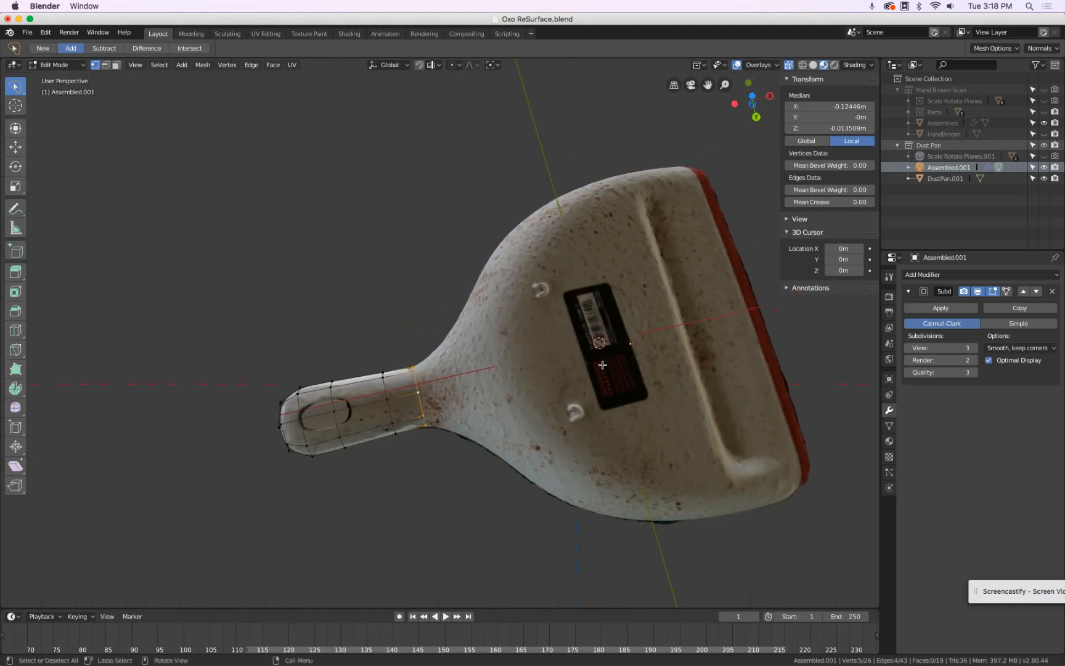
key(KP_7)
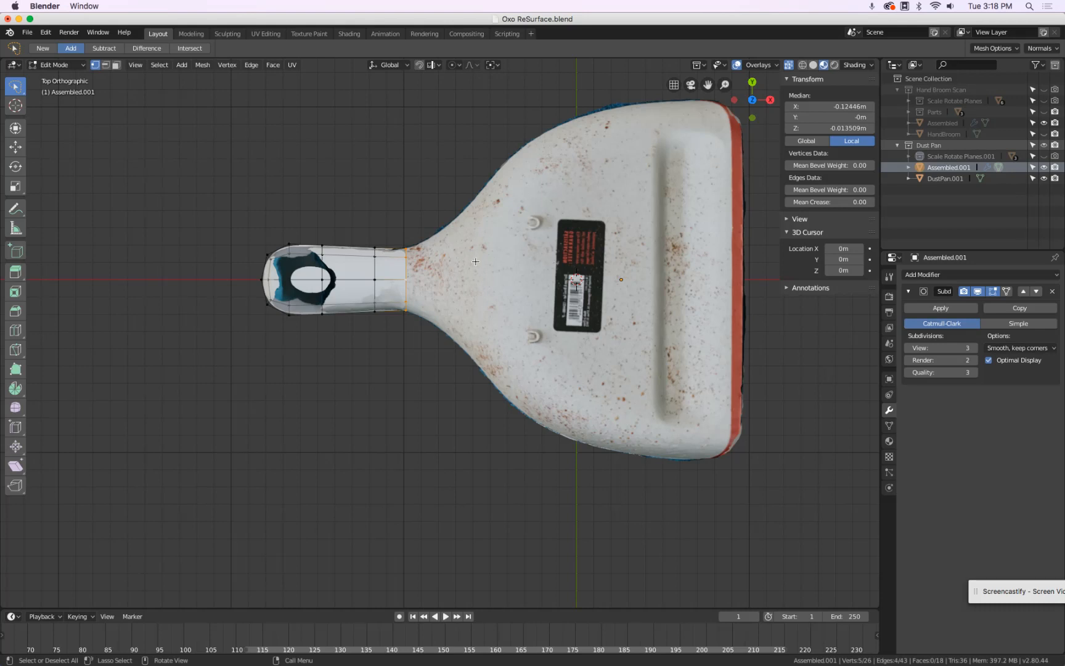
key(e)
key(x)
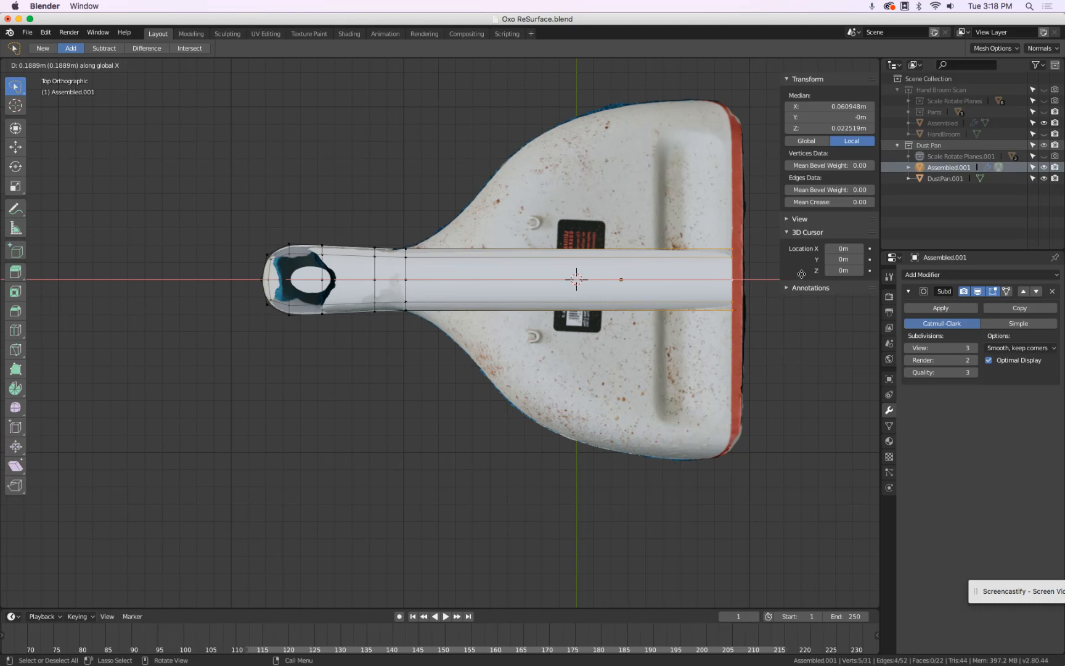
click(802, 273)
Step: Scale the extruded end loop along the global Y axis until it spans the full width of the dustpan's front opening
middle_drag(774, 295, 643, 208)
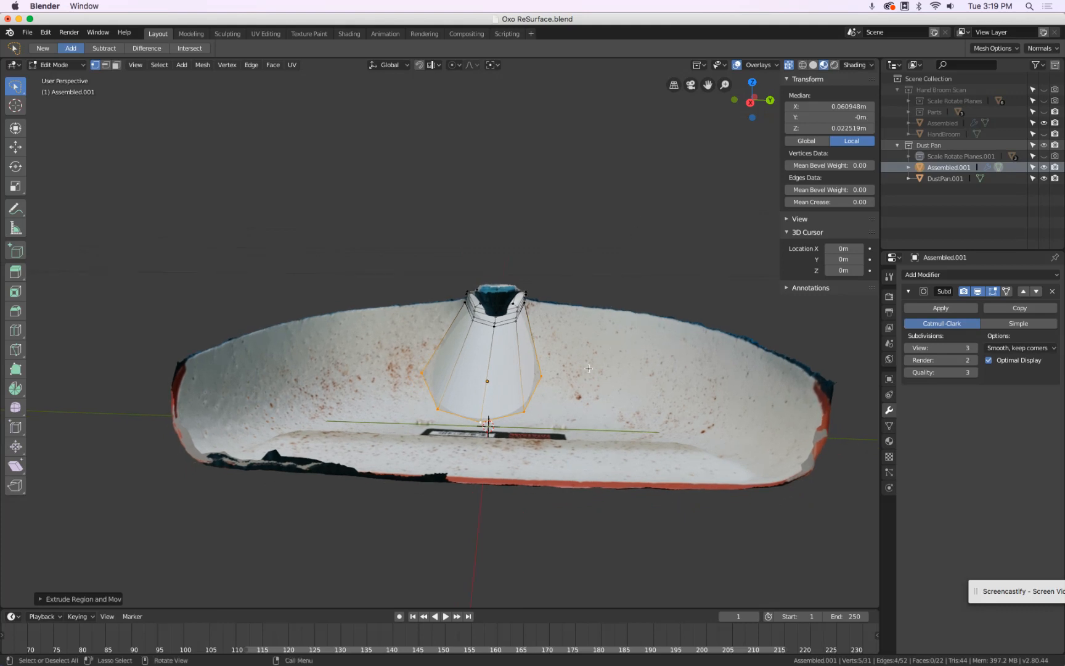
key(s)
key(y)
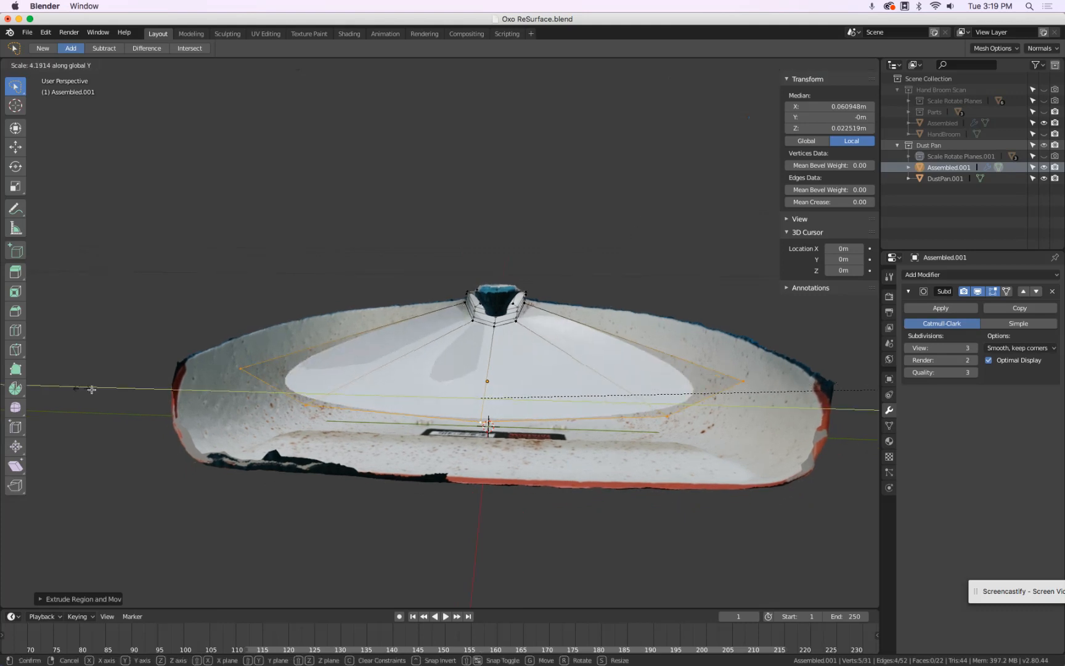
click(92, 352)
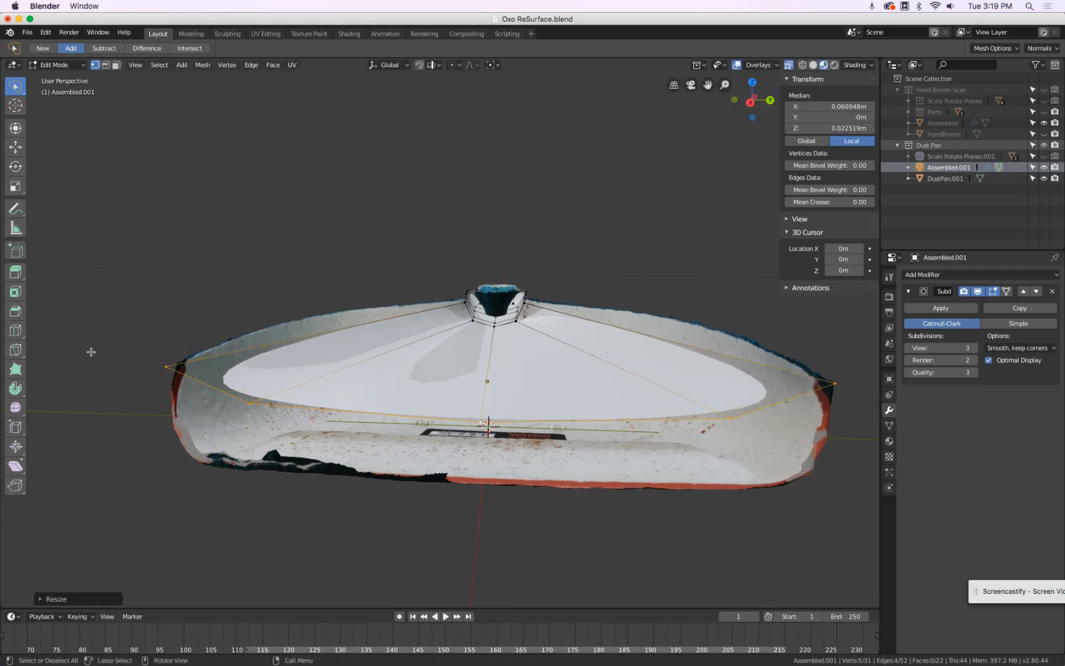
Step: Add a loop cut across the flared section and slide it all the way to the wide front edge
scroll(163, 354, down, 3)
key(KP_7)
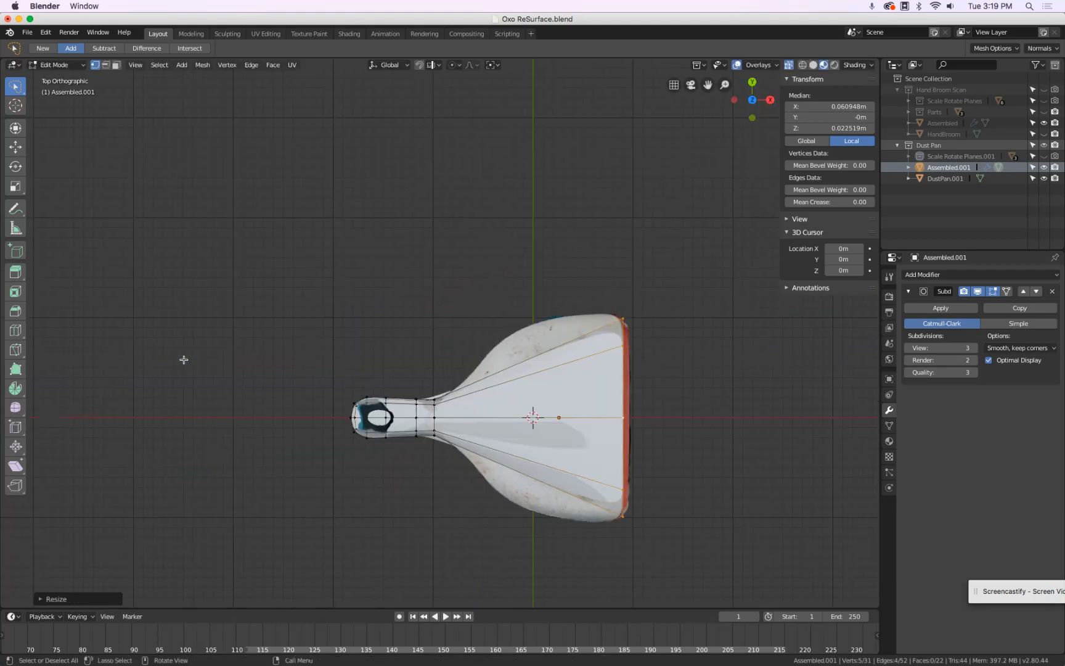
key(ctrl+r)
click(513, 381)
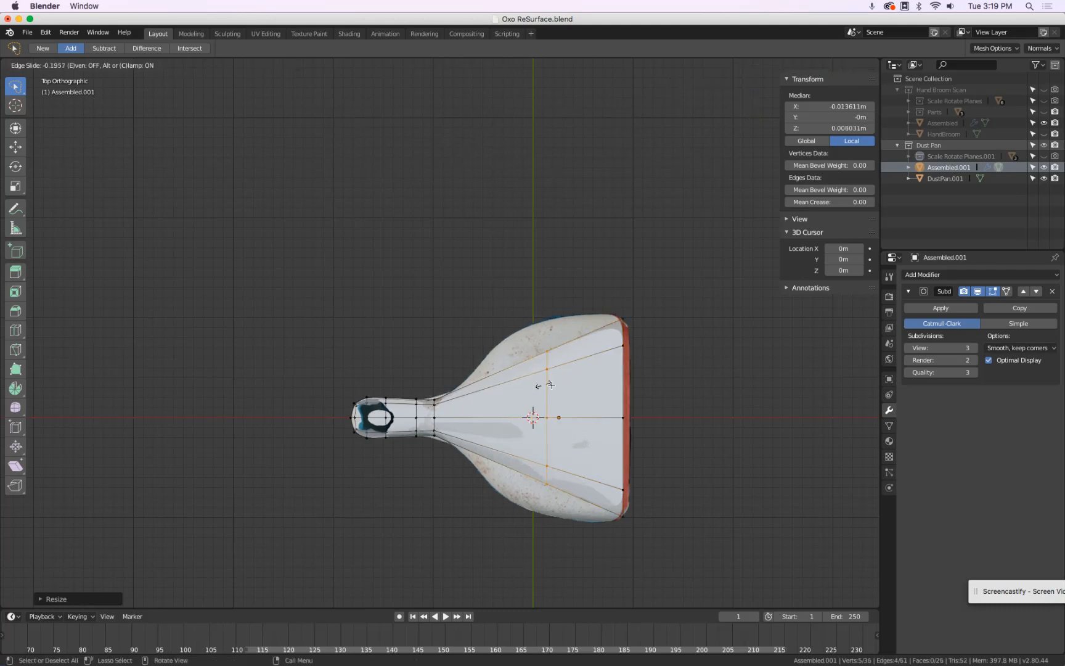
click(824, 413)
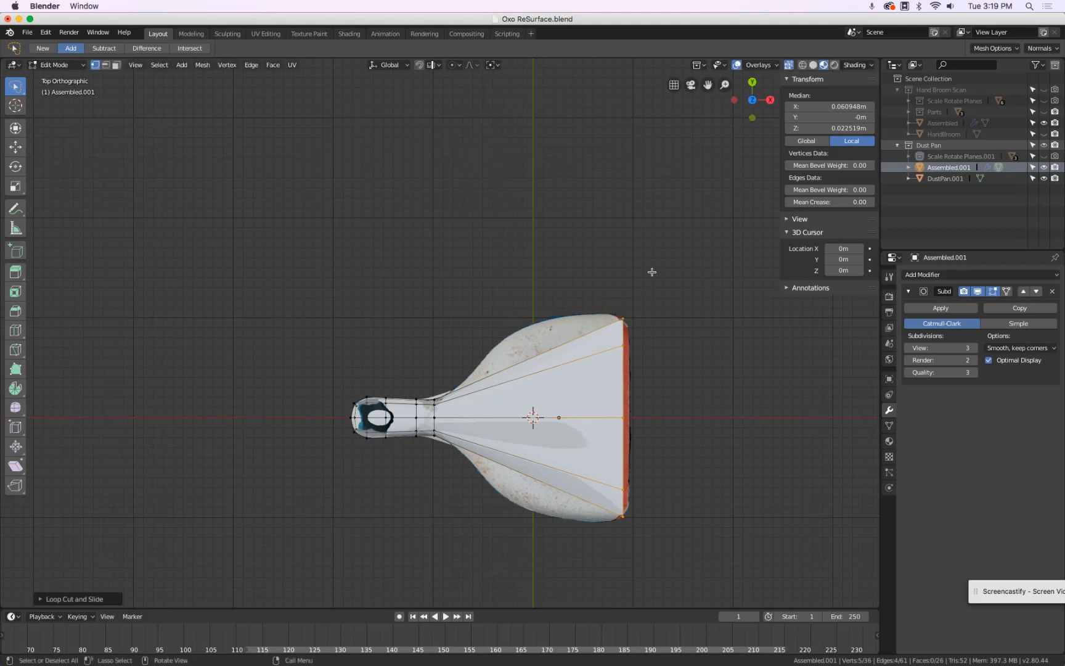
Step: Move the new edge loop back along the global X axis from the front lip to where the pan's sides reach nearly full width
key(g)
key(x)
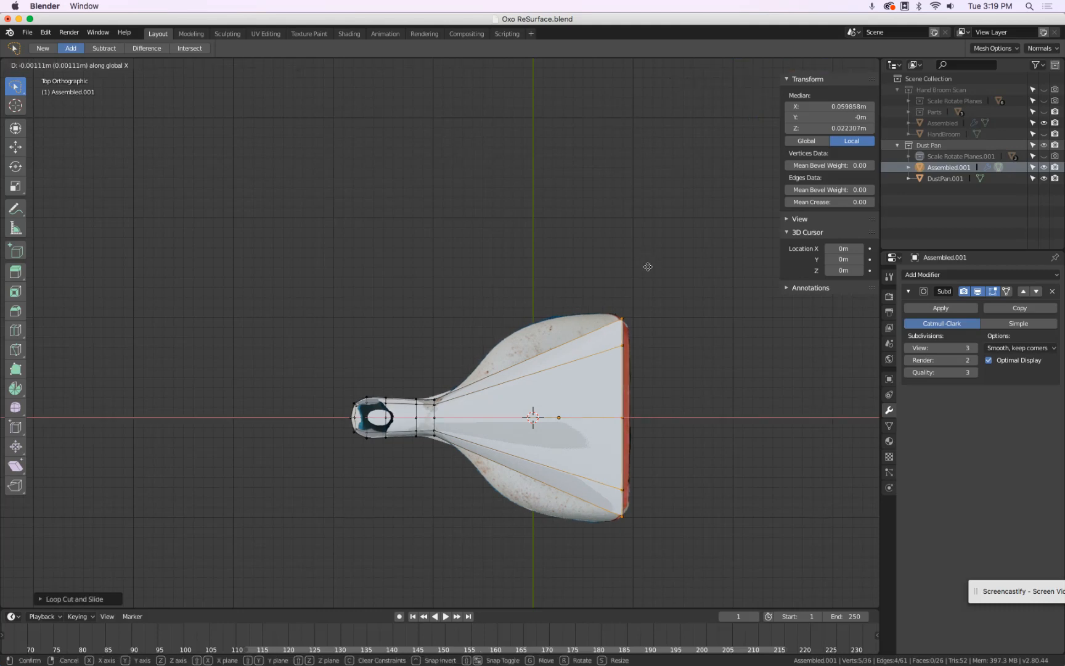
click(585, 275)
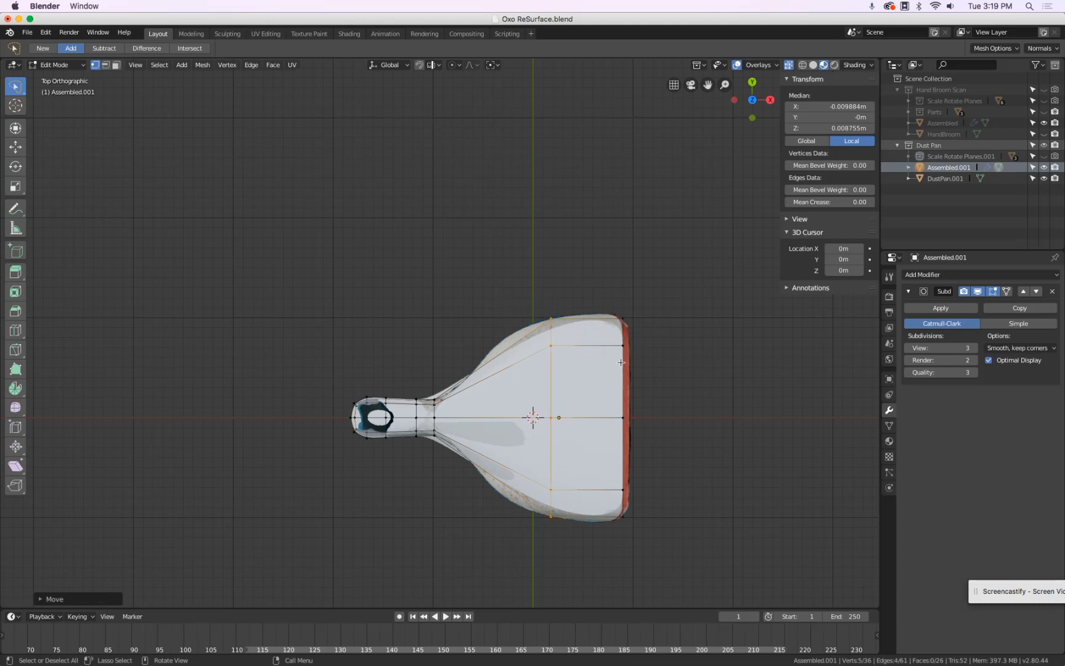
Step: Lower the two centre vertices of the pan floor, at the front lip and the new loop, about 0.017 m along the global Z axis
mouse_move(624, 363)
middle_down()
mouse_move(601, 253)
mouse_move(579, 250)
middle_up()
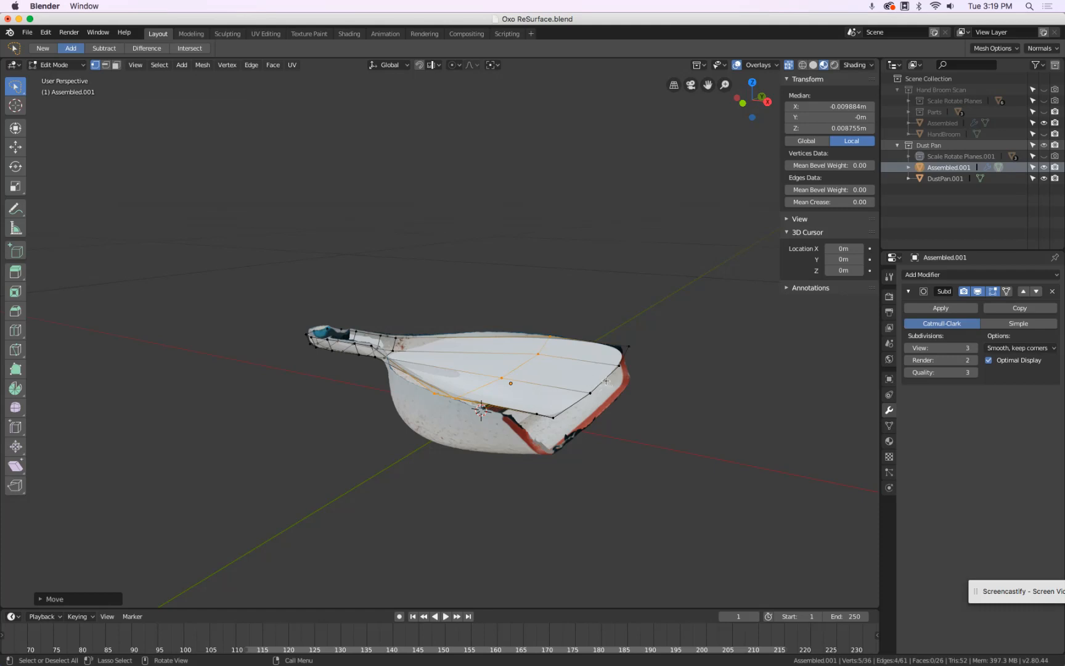
middle_drag(596, 355, 527, 357)
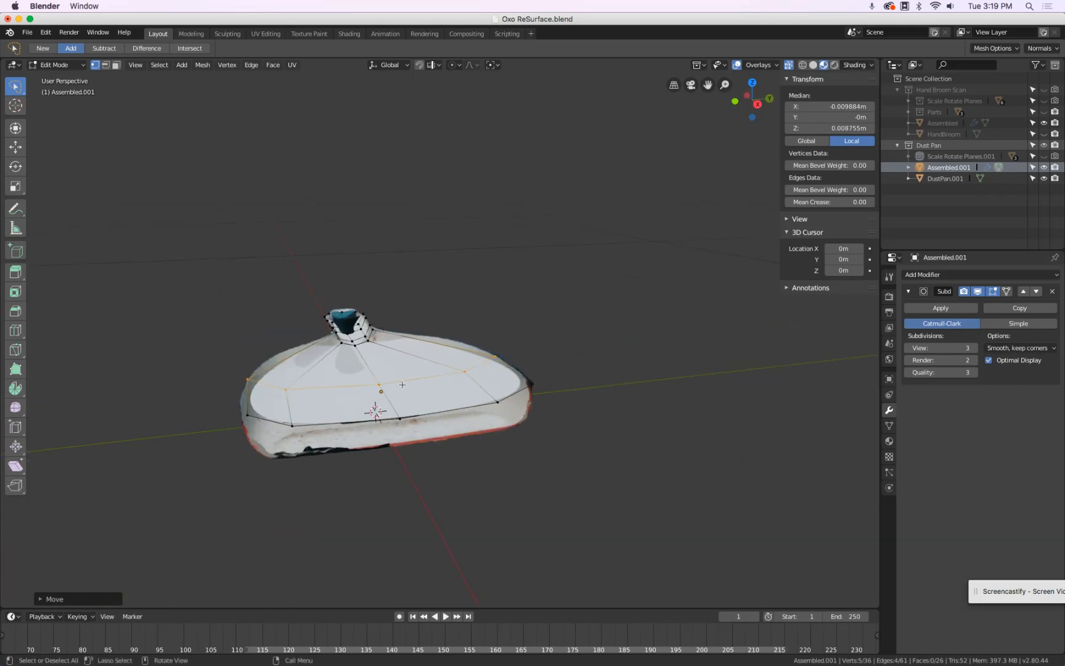
click(401, 395)
shift+click(404, 416)
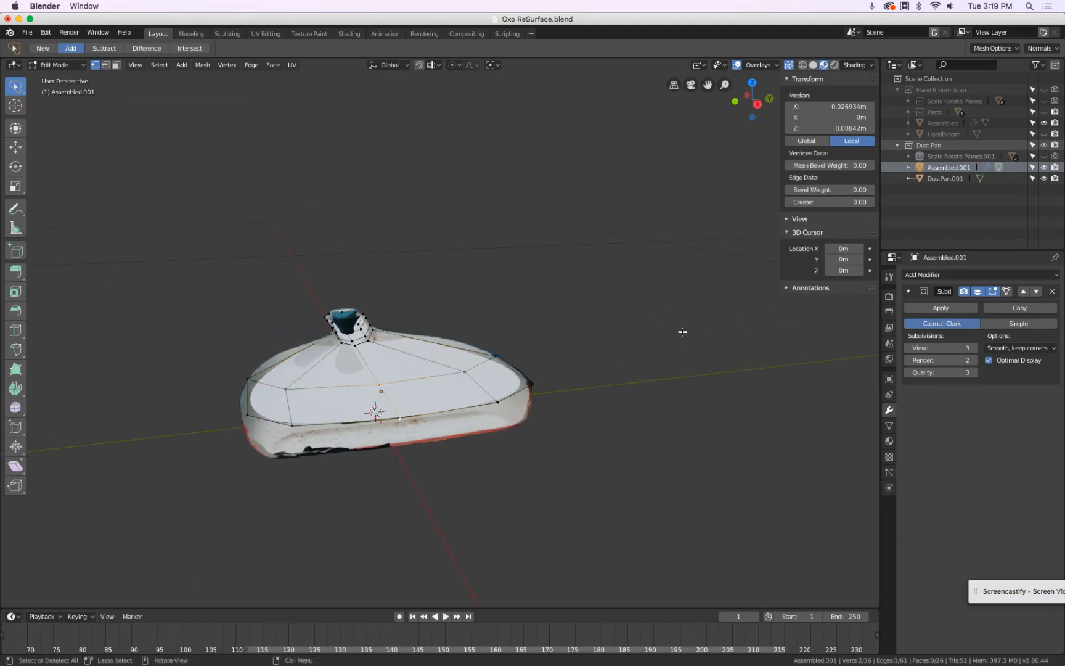
middle_drag(596, 321, 681, 305)
key(KP_1)
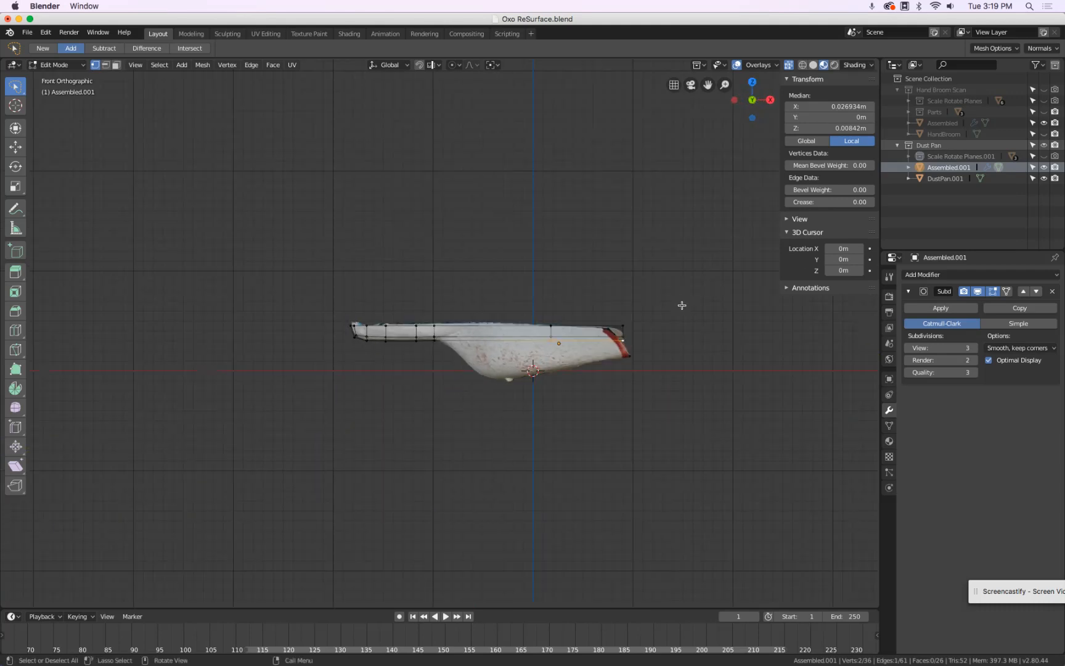
scroll(682, 305, up, 6)
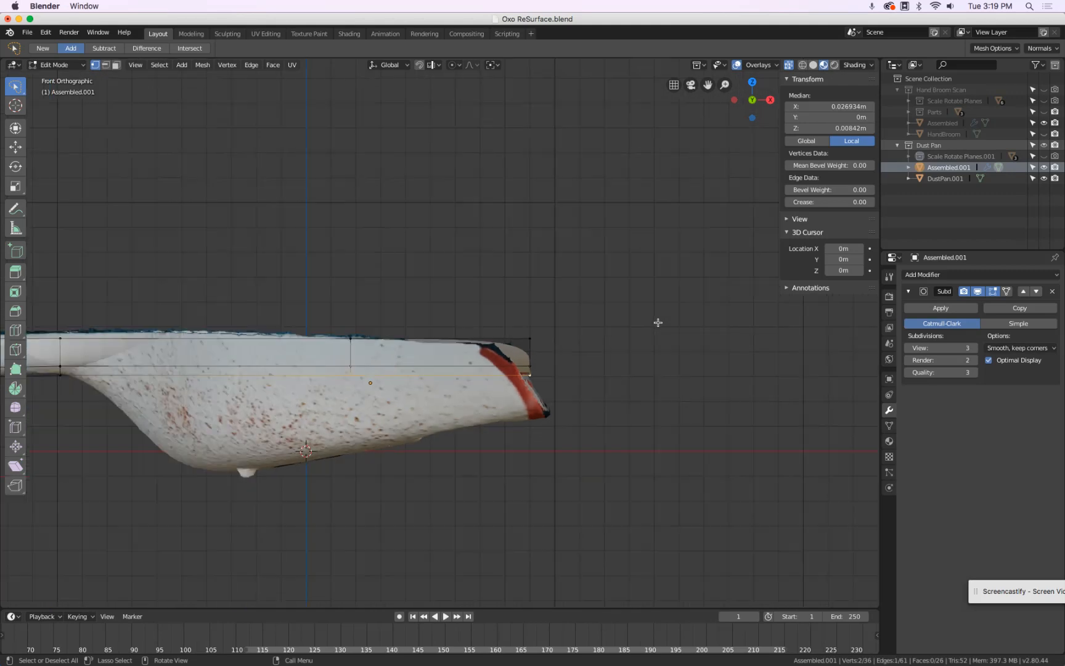
key(g)
key(z)
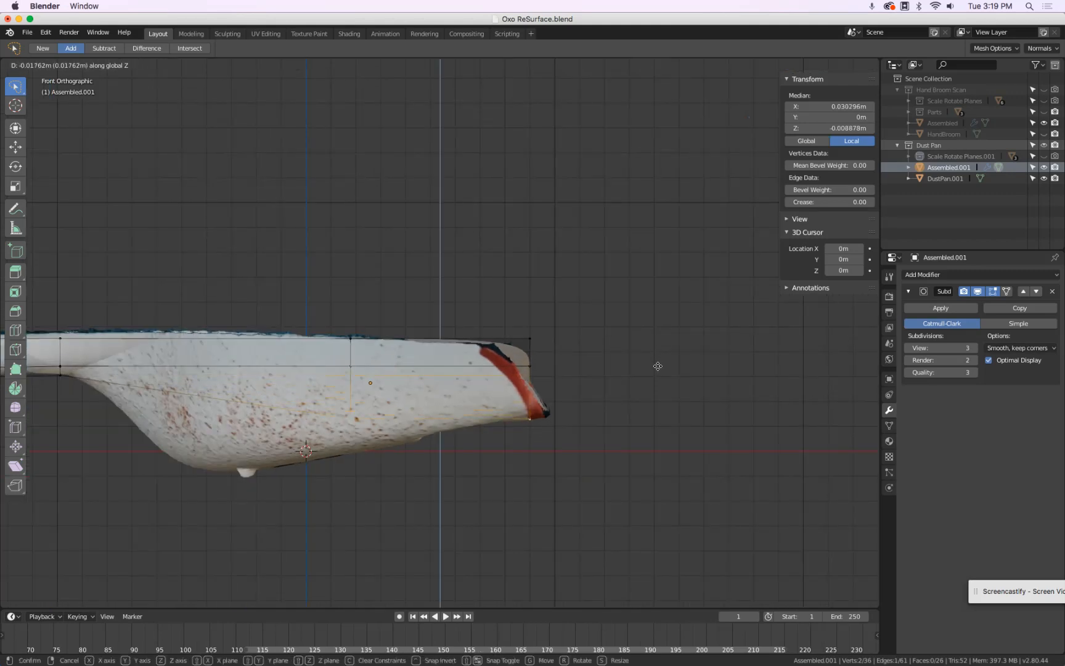
click(659, 363)
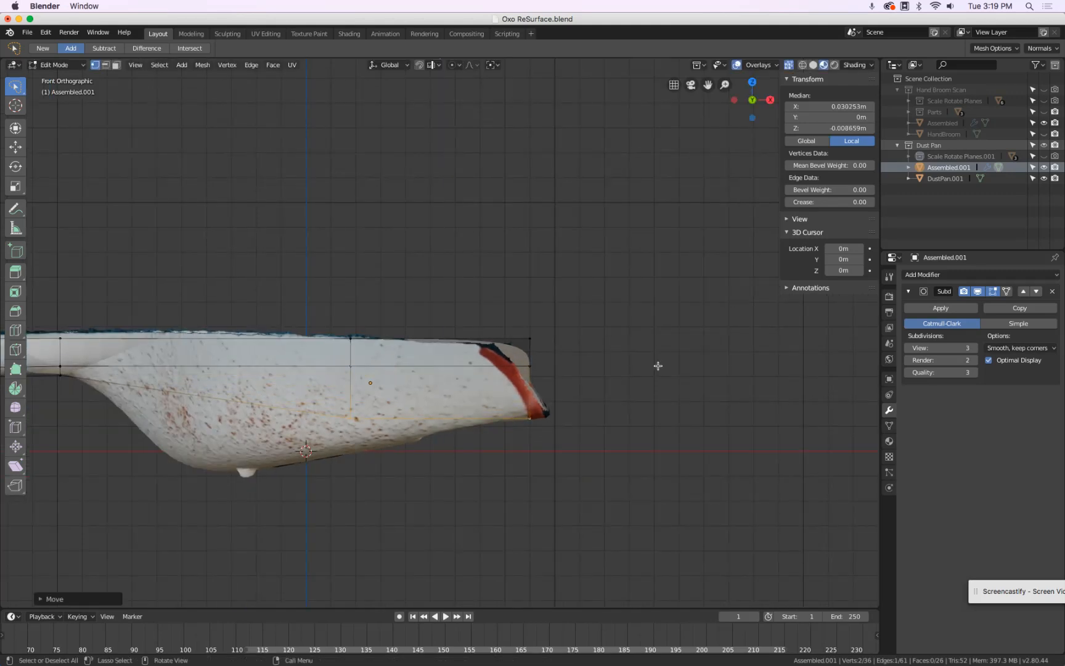
Step: Lower the four floor vertices on either side of the centre line about 0.02 m along global Z to the scan's front edge
middle_drag(643, 288, 592, 309)
scroll(580, 314, down, 4)
click(545, 356)
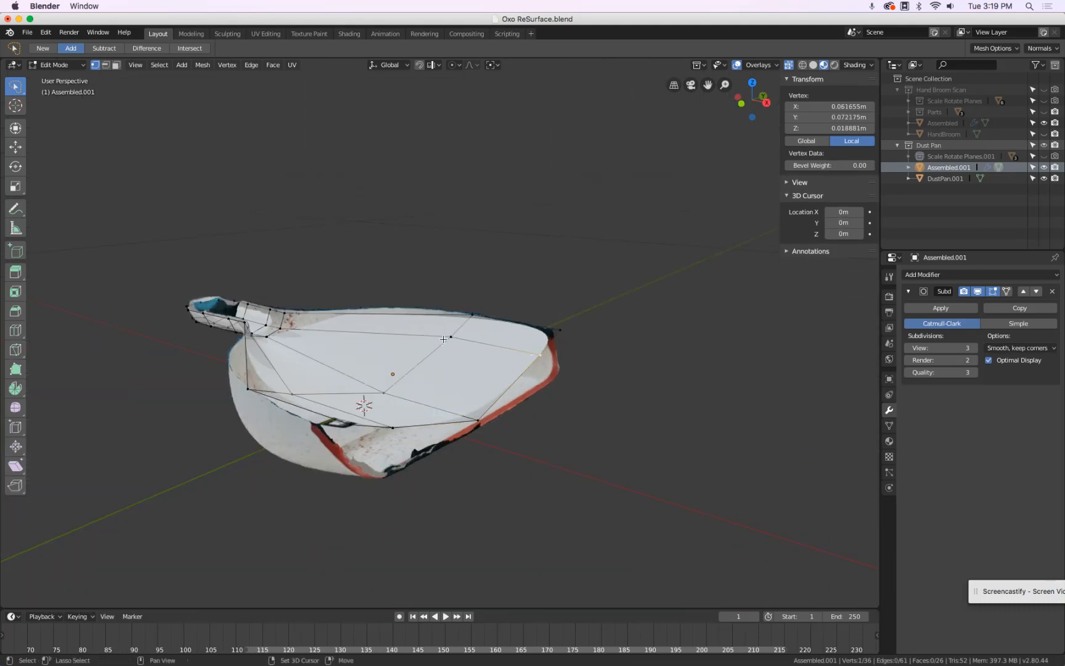
shift+click(452, 337)
middle_drag(461, 294, 402, 319)
shift+click(251, 371)
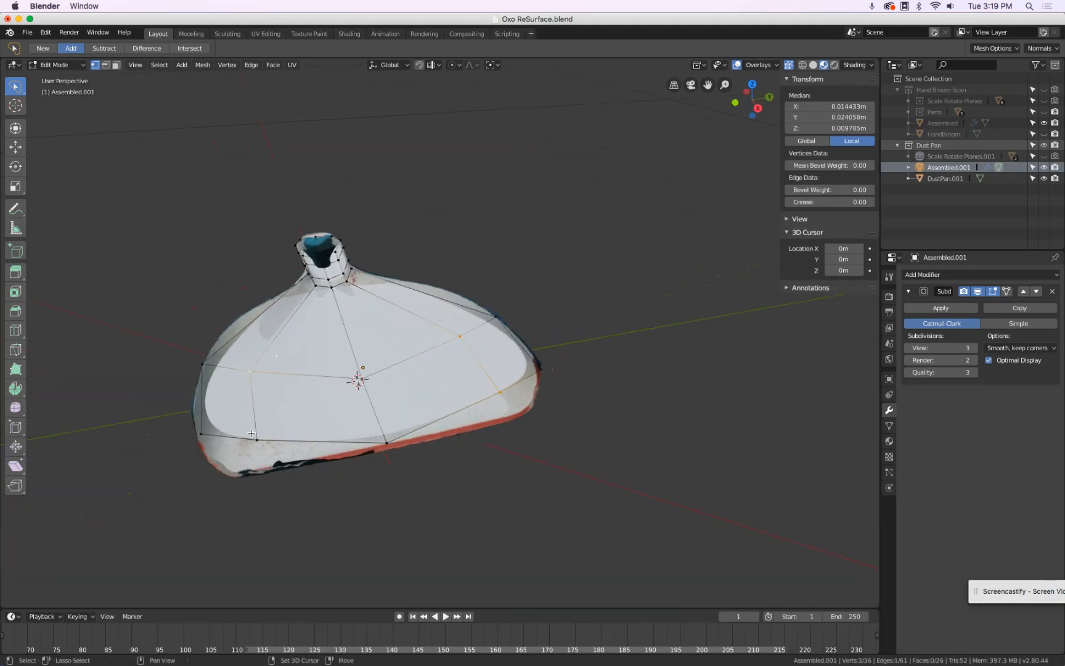
shift+click(256, 440)
key(KP_1)
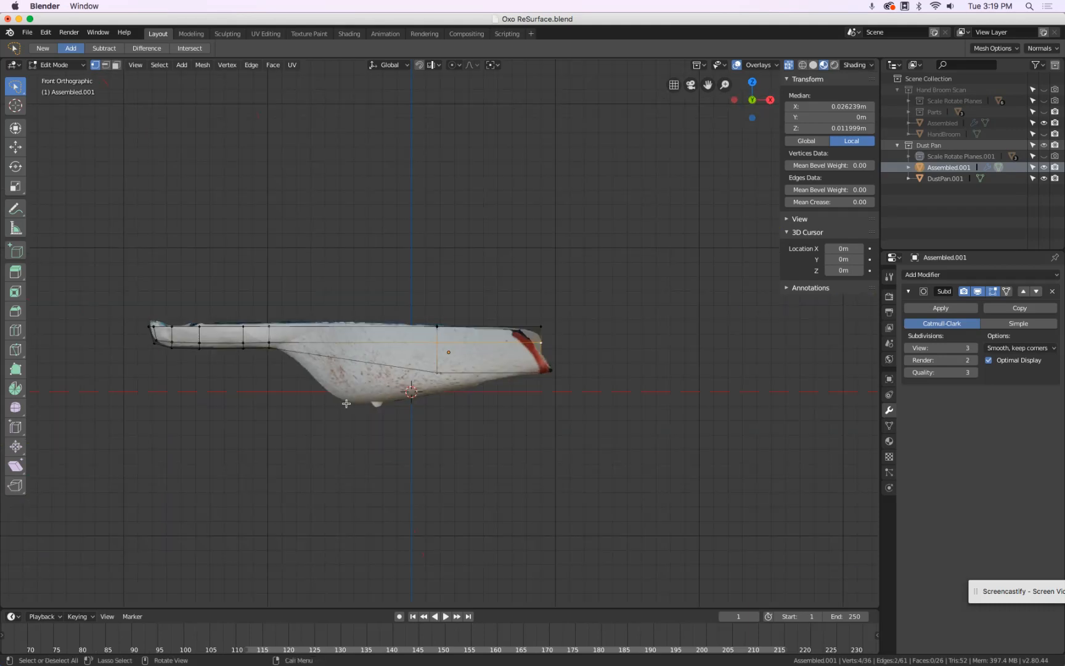
scroll(473, 389, up, 5)
key(g)
key(z)
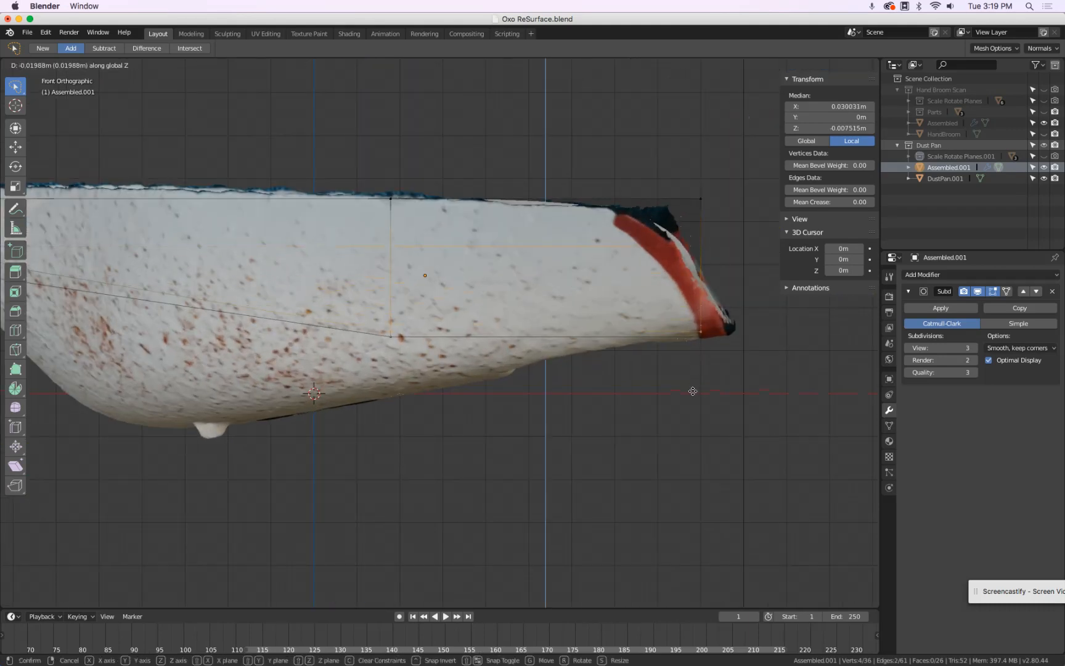
click(691, 393)
Step: Check the smoothed pan in Object Mode and scale the four side floor vertices outward along the global Y axis by about 1.3
scroll(675, 293, down, 1)
middle_drag(675, 293, 601, 330)
scroll(585, 290, down, 3)
scroll(605, 338, up, 4)
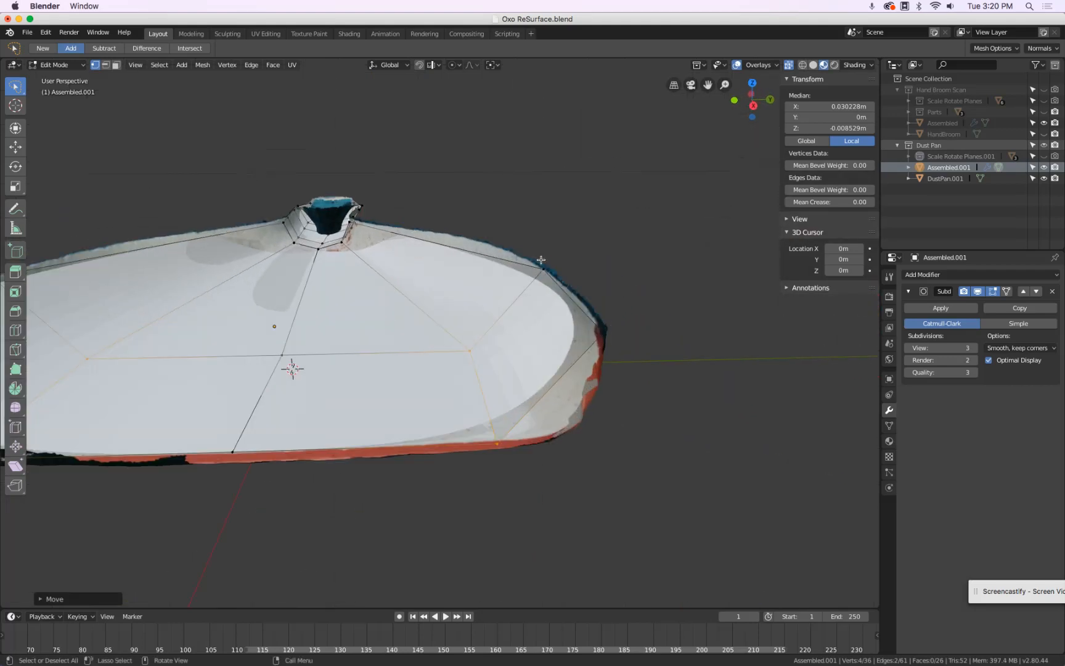
scroll(583, 297, down, 4)
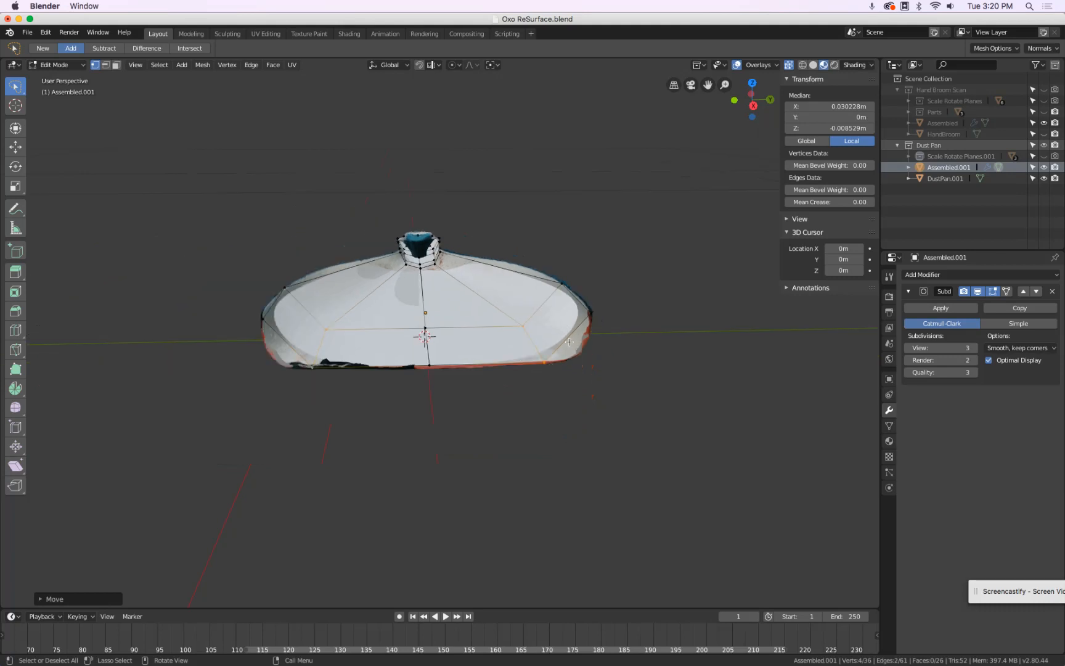
key(Tab)
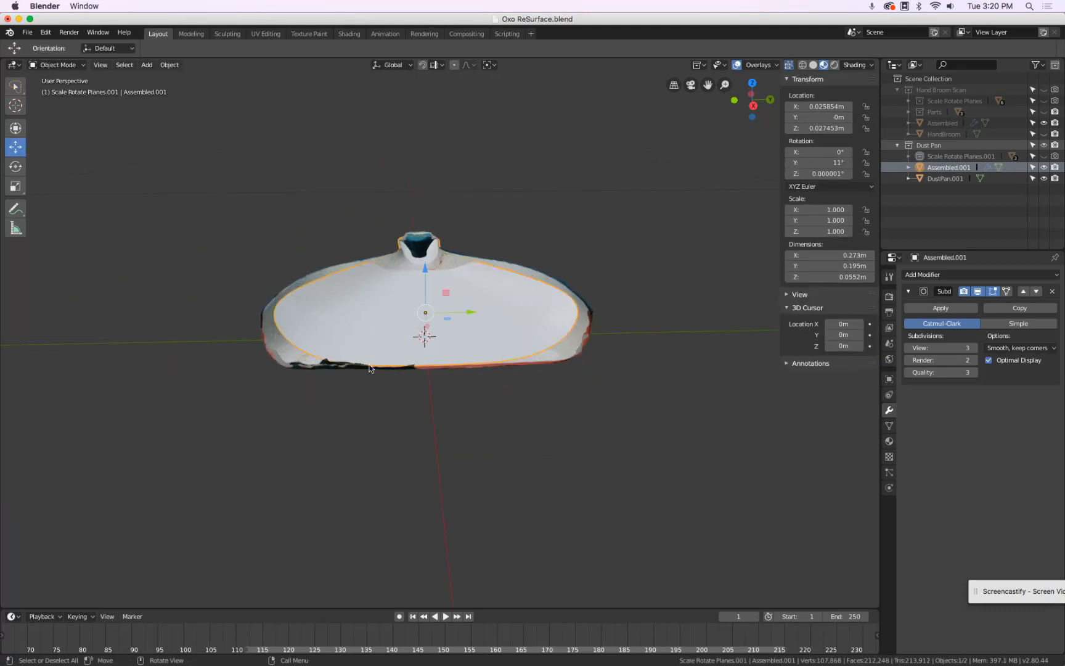
key(Tab)
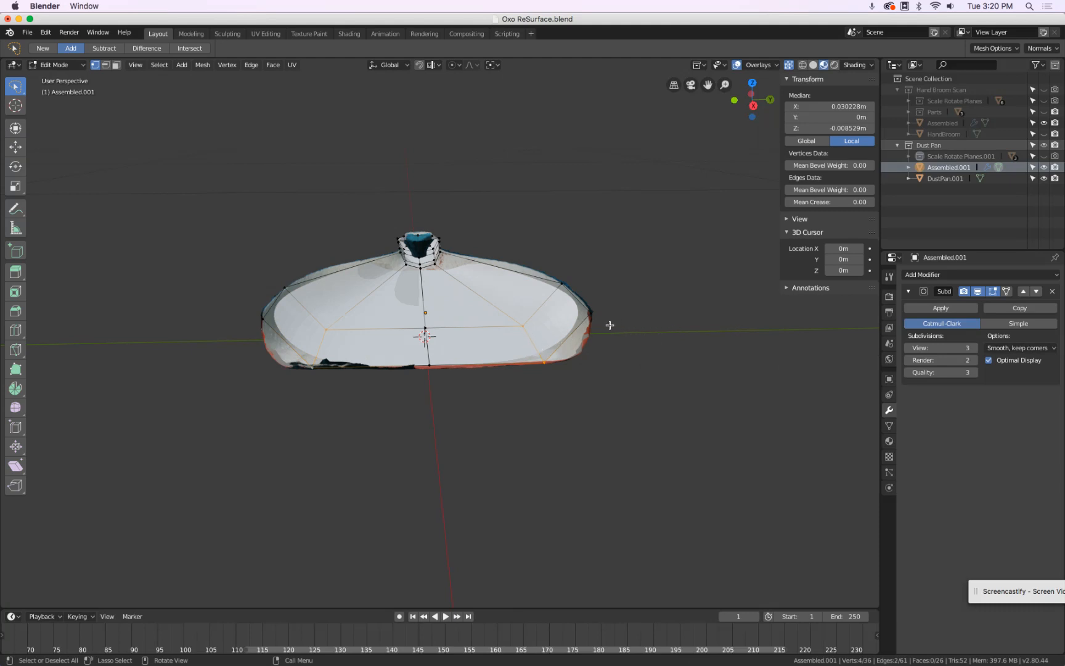
key(s)
key(y)
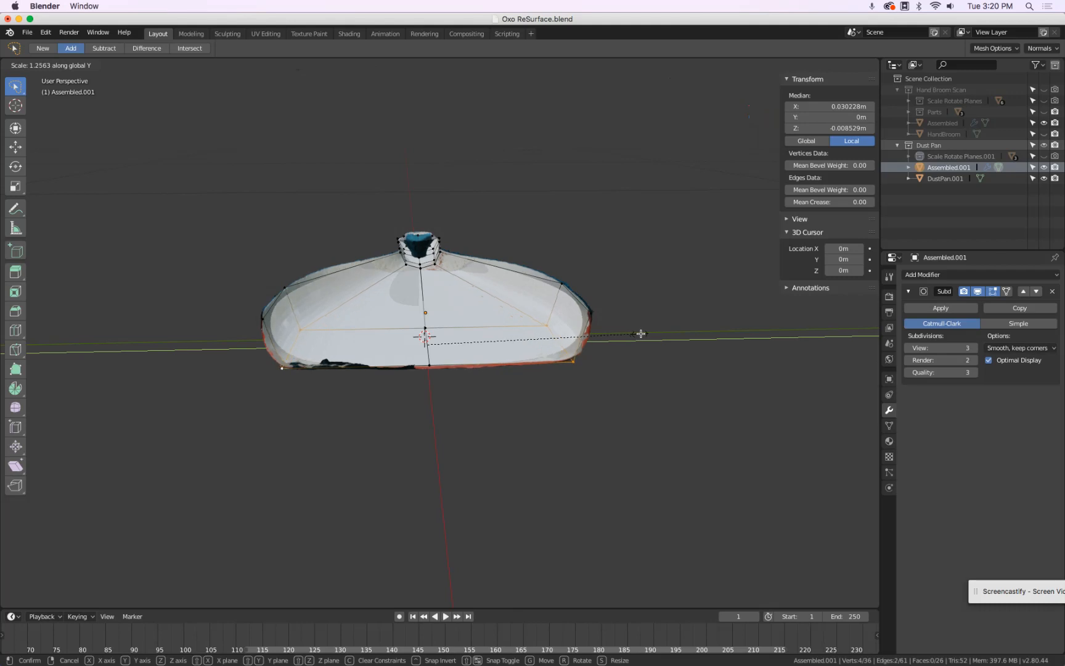
click(646, 333)
Step: Widen the same four floor vertices slightly more along the global Y axis to fill the scan's rounded front corners
middle_drag(608, 323, 564, 296)
scroll(552, 296, up, 5)
key(s)
key(y)
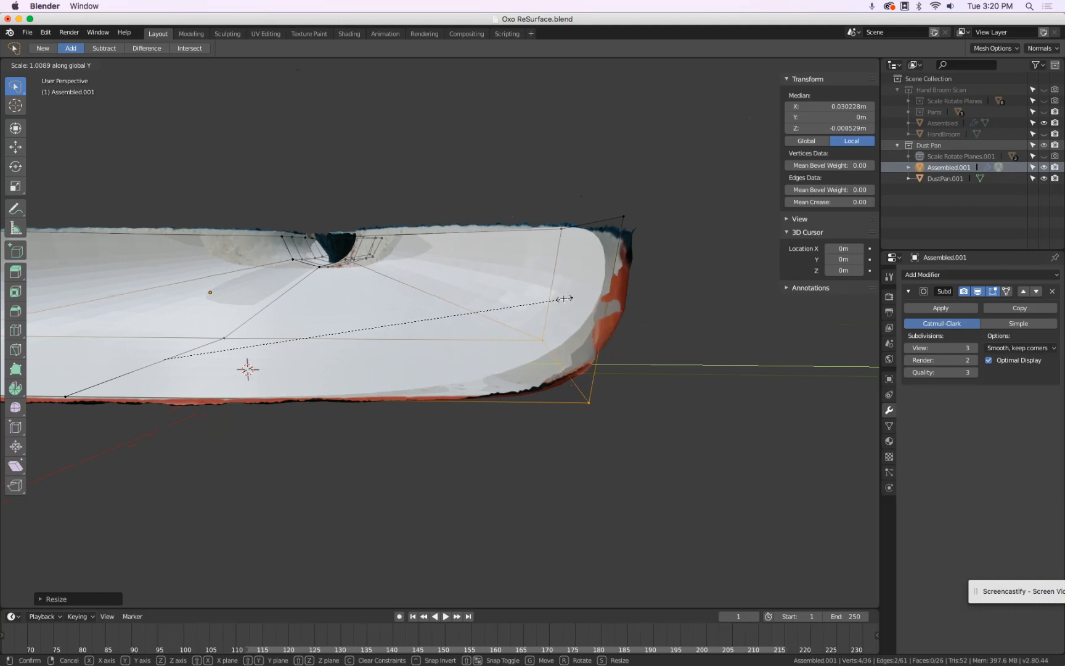
click(573, 297)
Step: Display the subdivided result on the edit cage and add a loop cut between neck and pan, slid slightly toward the front
middle_drag(525, 292, 588, 362)
key(KP_7)
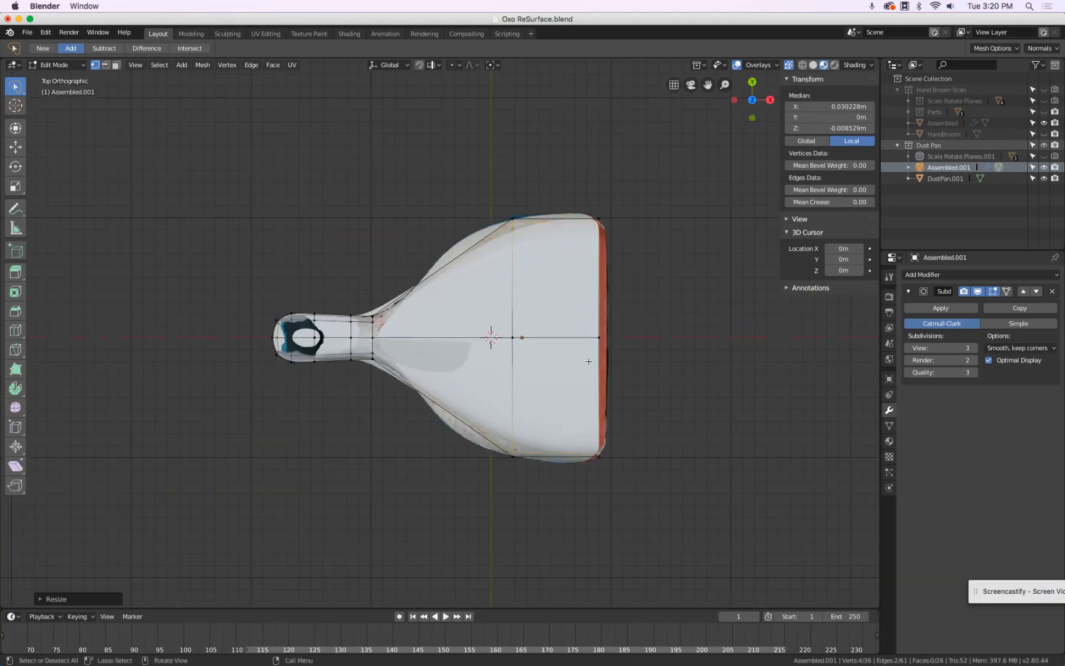
scroll(601, 318, up, 2)
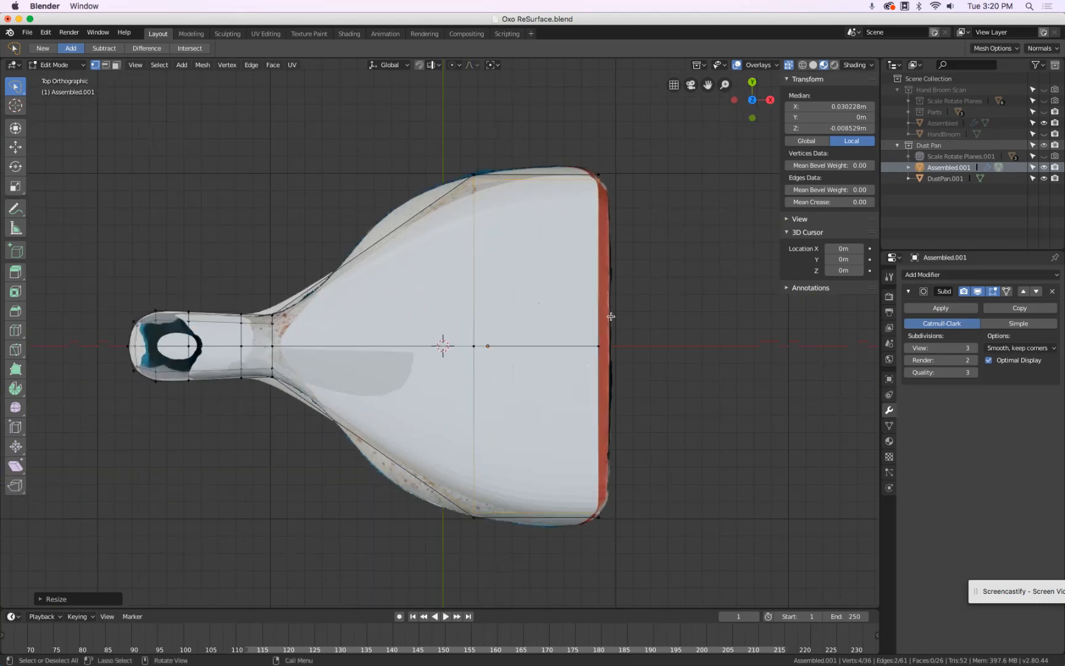
click(1007, 291)
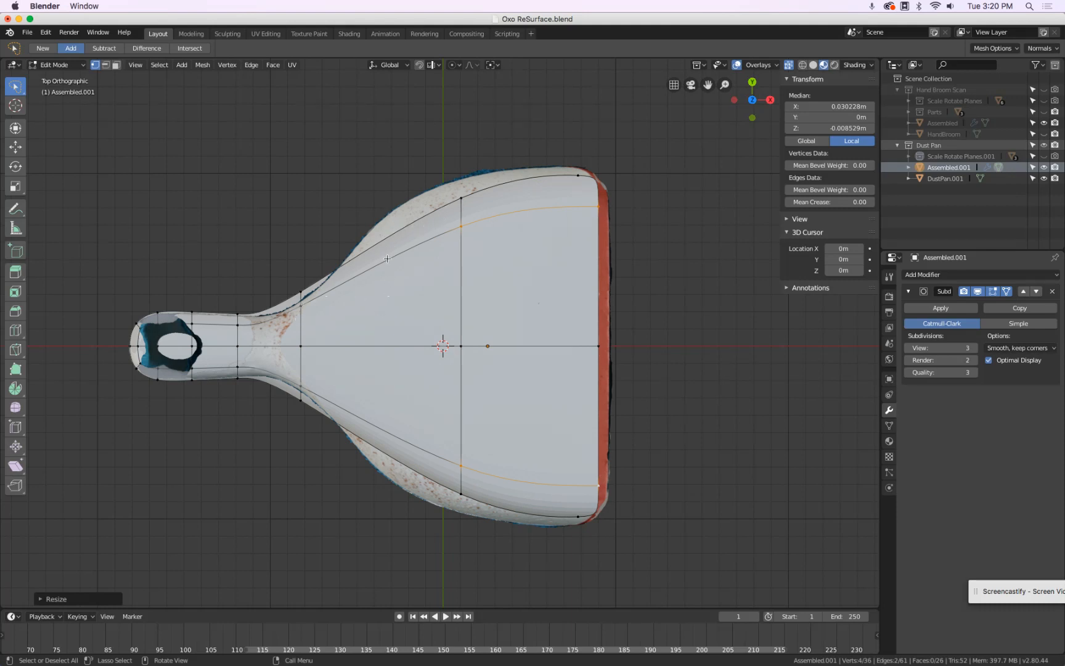
key(ctrl+r)
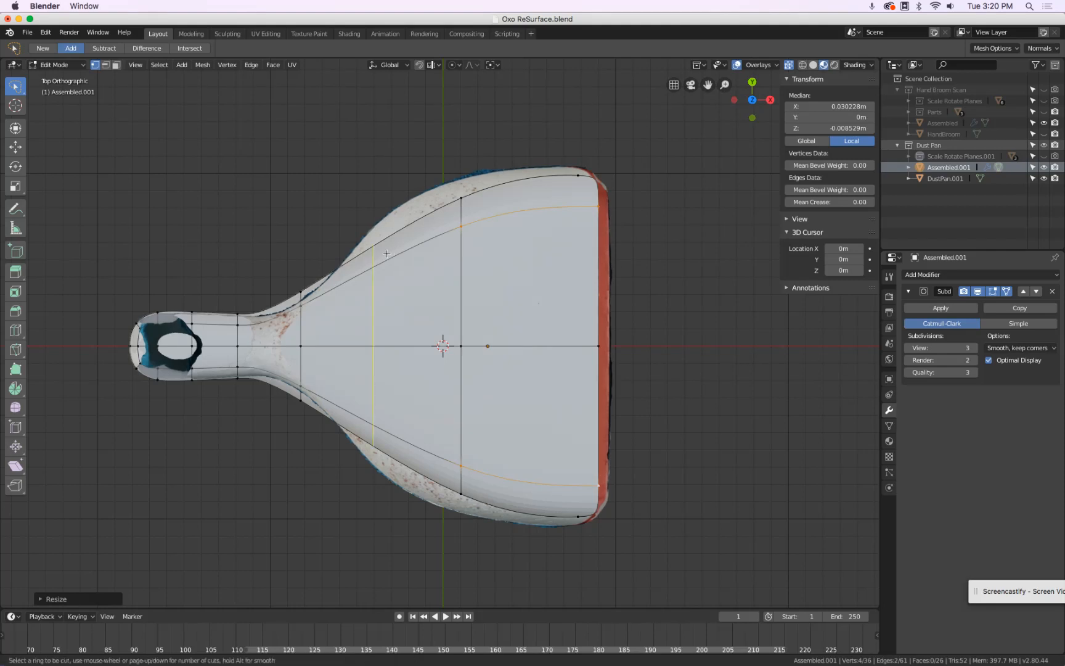
click(387, 254)
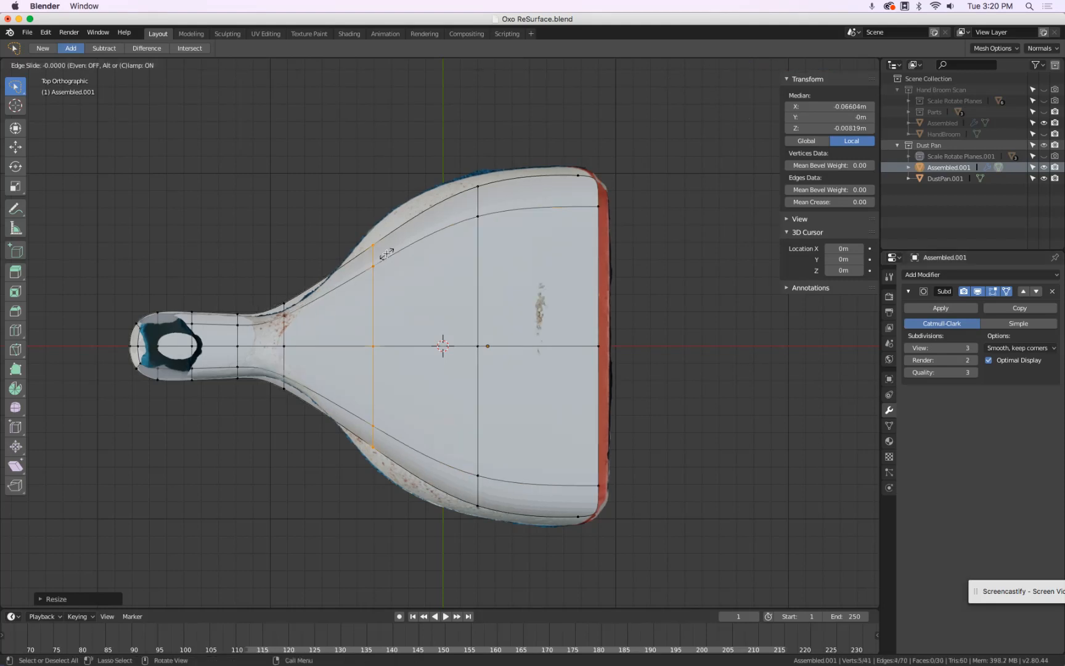
click(421, 243)
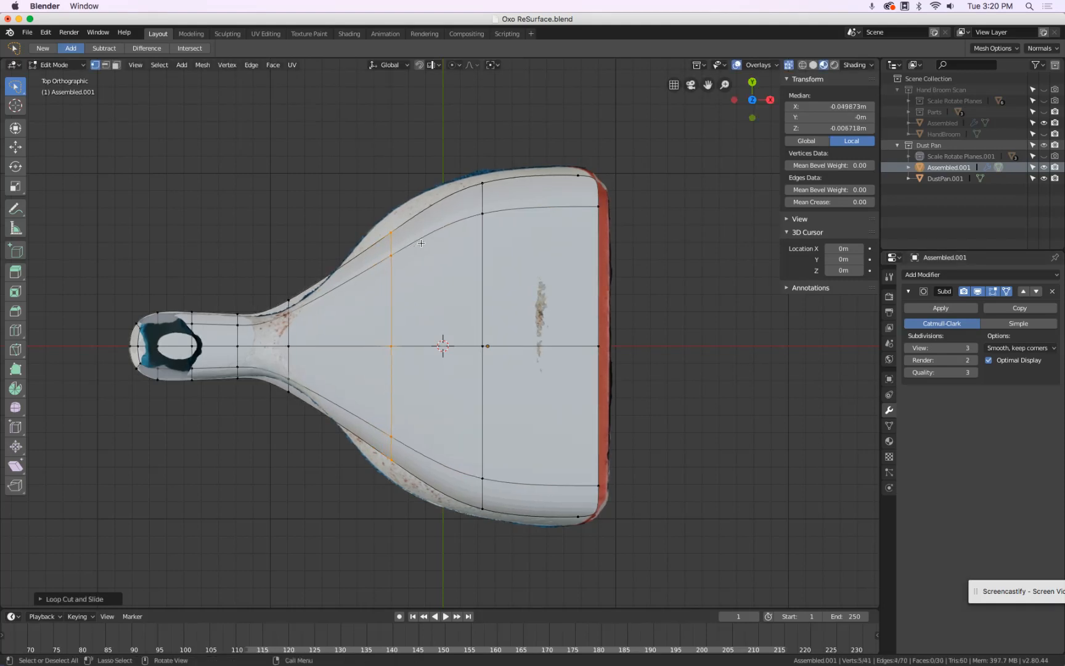
Step: Scale the new loop outward along the global Y axis until it meets the scan's curved side outline
key(s)
key(y)
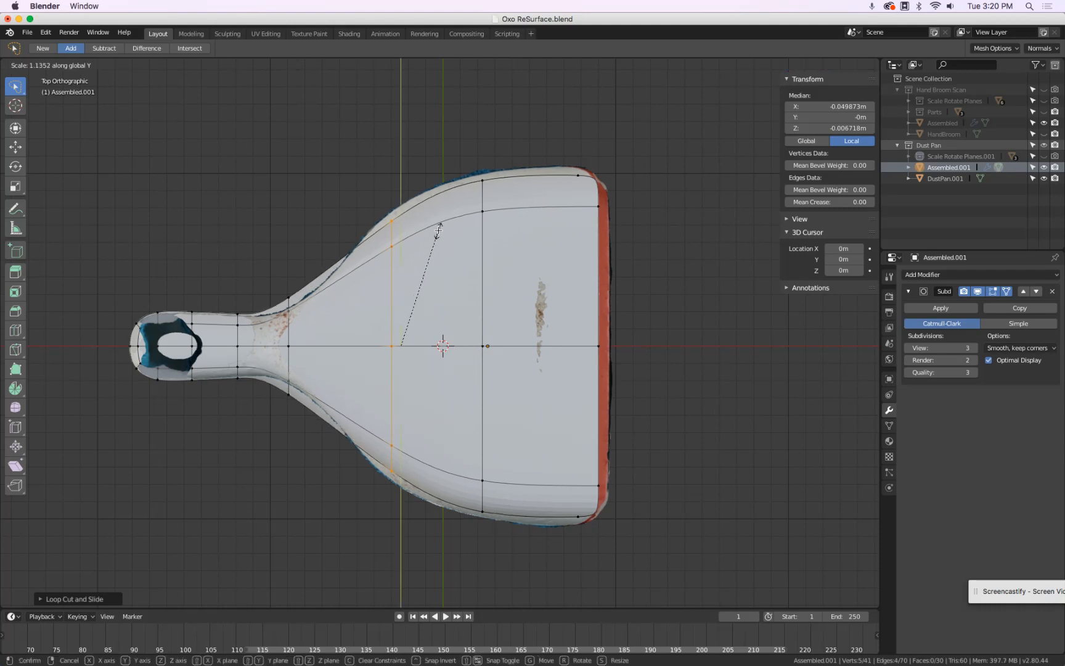
click(447, 222)
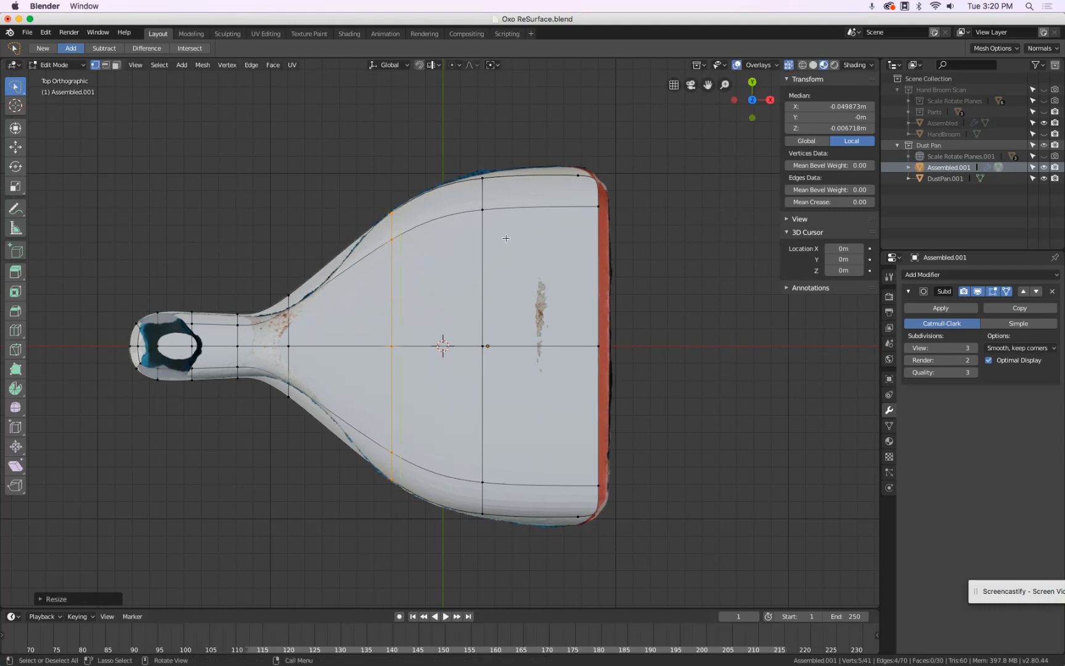
Step: Select the pan's front section, scale it about 1.04 along global Y and move it about 0.0058 m forward along global X
key(alt+a)
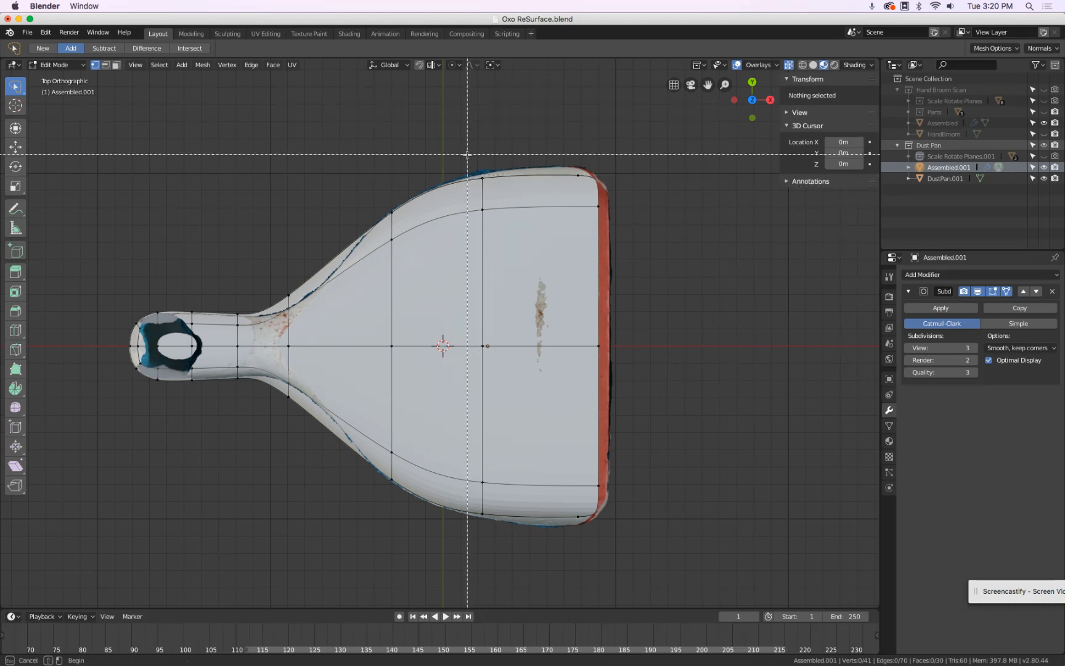
drag(466, 153, 666, 568)
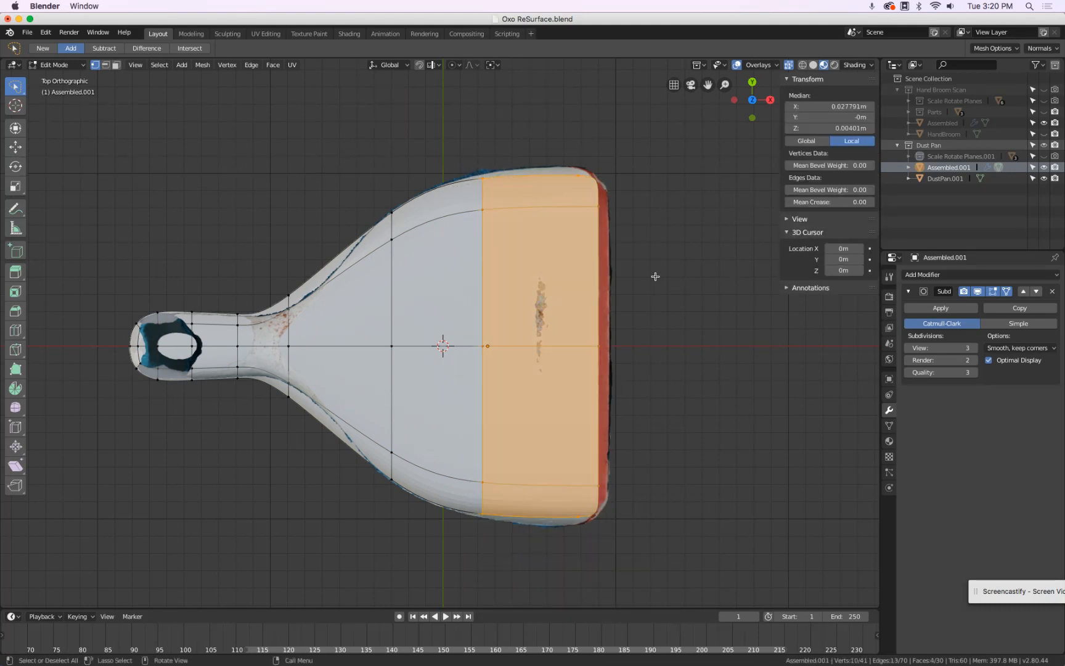
key(s)
key(y)
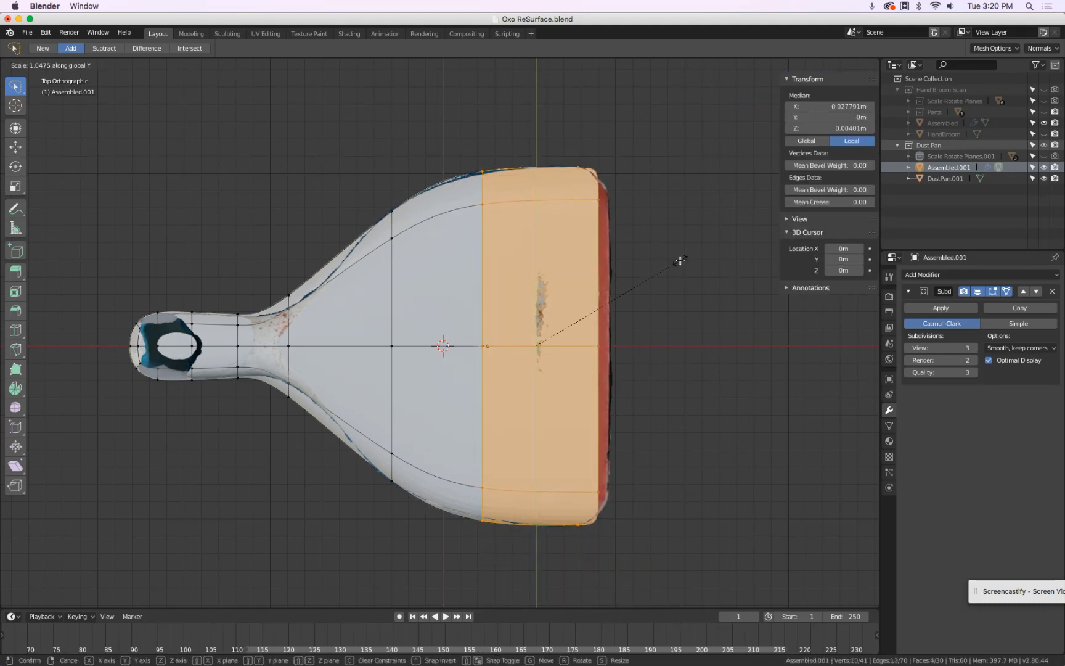
click(680, 261)
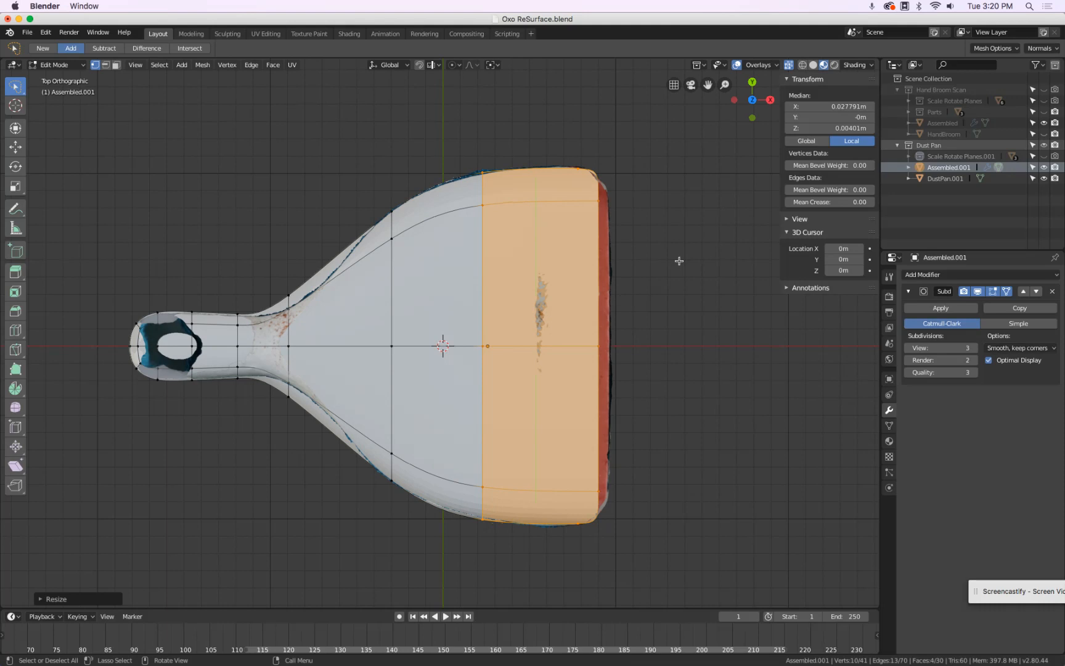
key(g)
key(x)
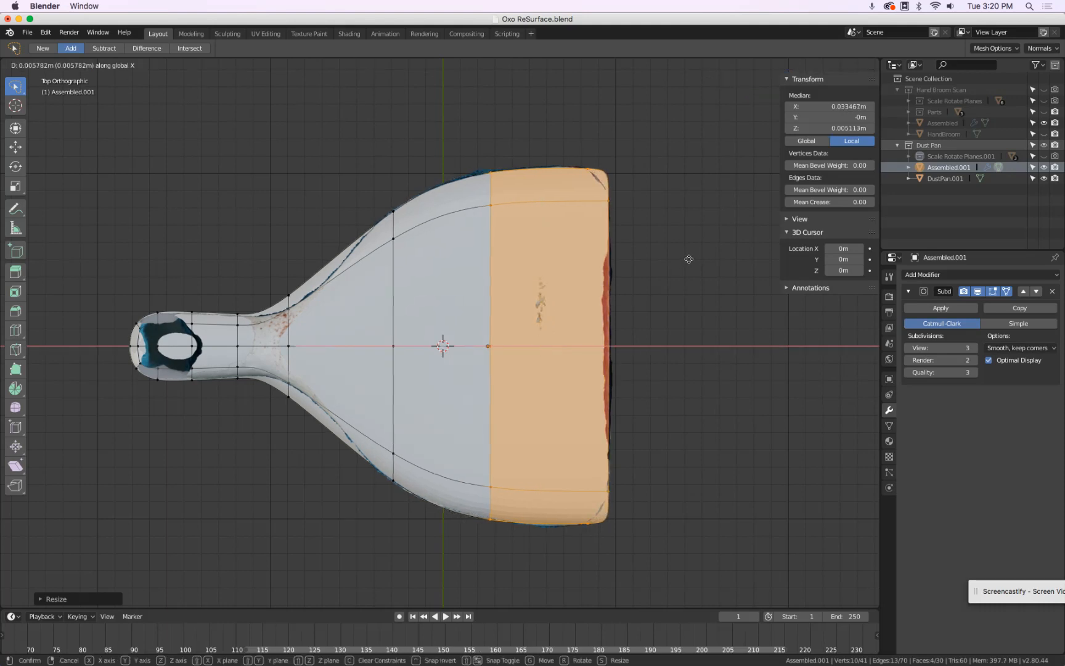
click(688, 259)
Step: Compare the smoothed mesh outline with the scan at the front corner and around the neck, with and without the edit cage
scroll(517, 209, up, 5)
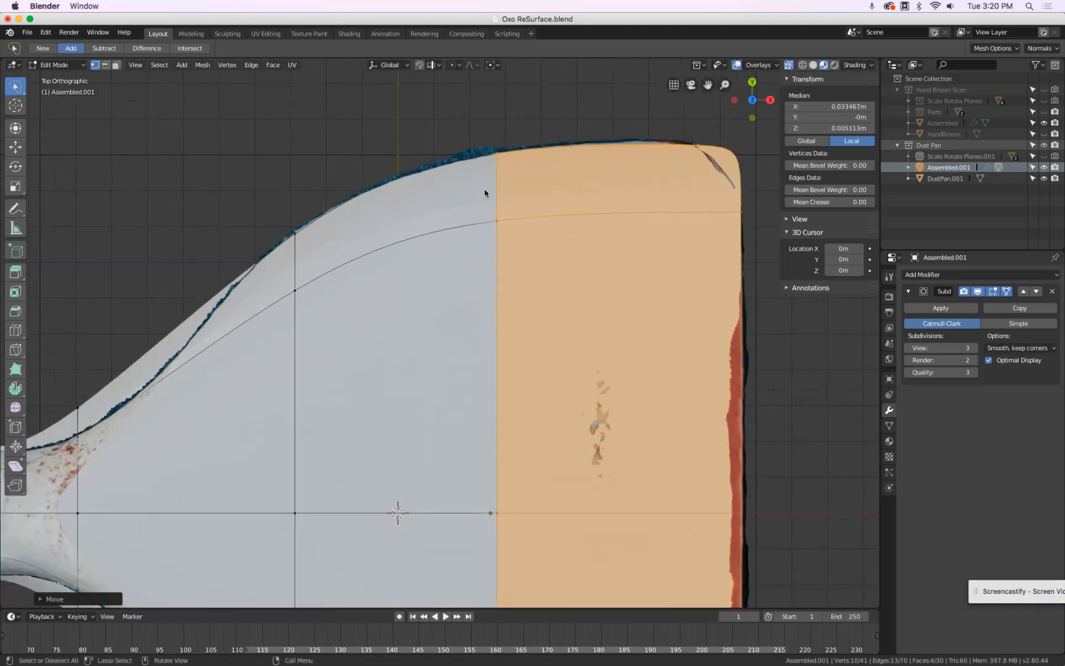
key(Tab)
scroll(254, 296, down, 4)
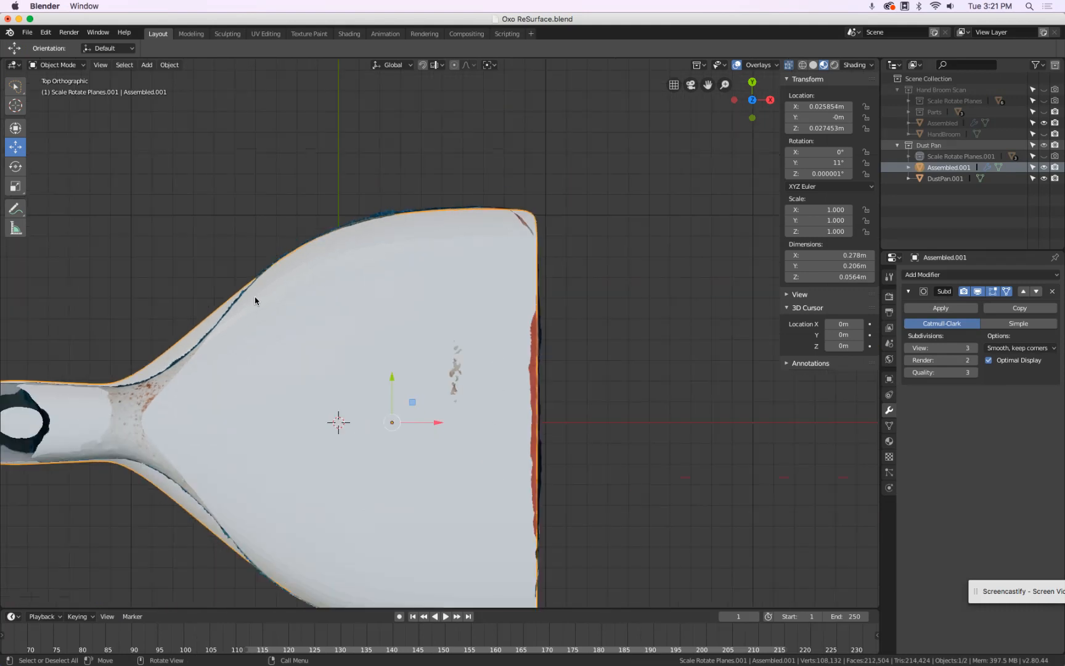
shift+drag(326, 274, 367, 259)
shift+middle_drag(366, 259, 551, 203)
scroll(416, 265, up, 2)
key(Tab)
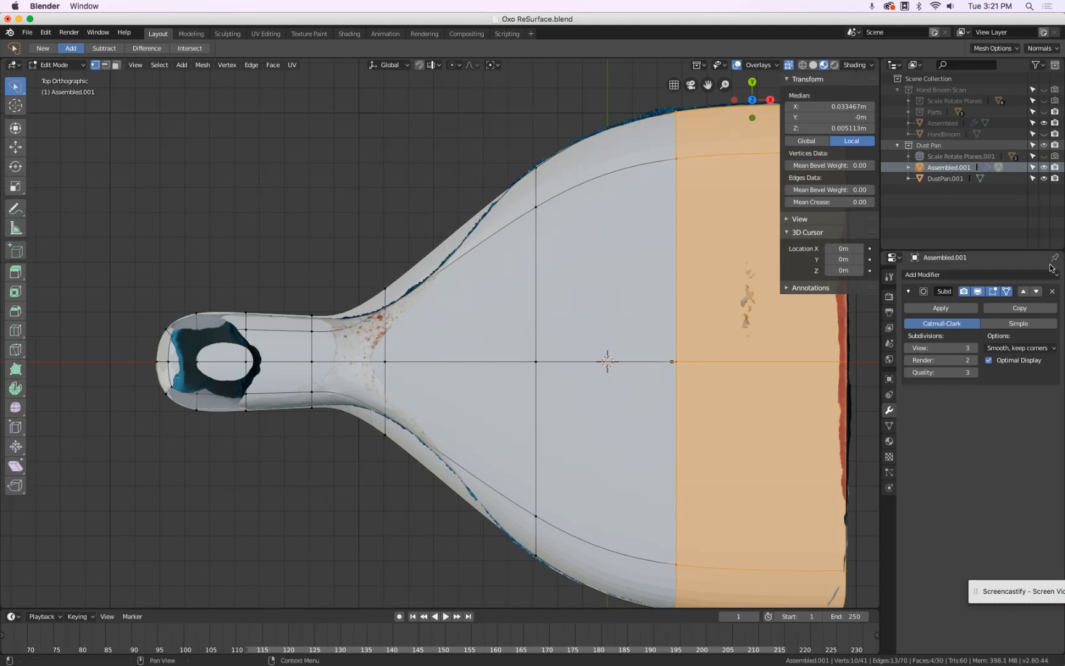
Step: Display the original edit cage instead of the subdivided one and add a loop cut about midway between the neck and the pan
click(1007, 291)
click(1007, 292)
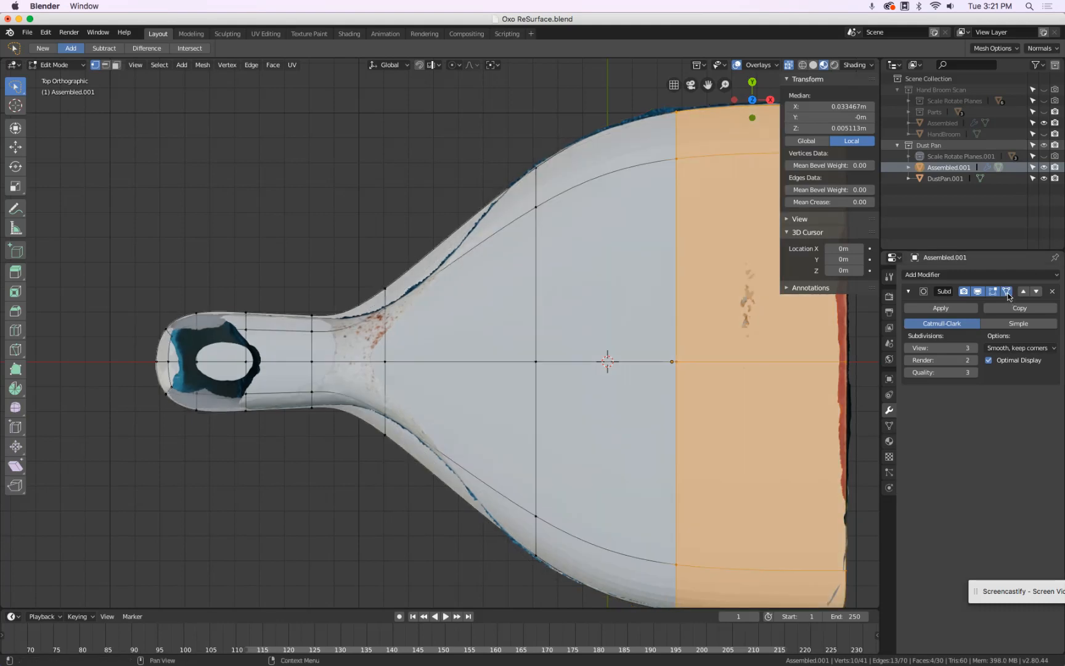
click(1008, 291)
click(1007, 292)
click(1008, 292)
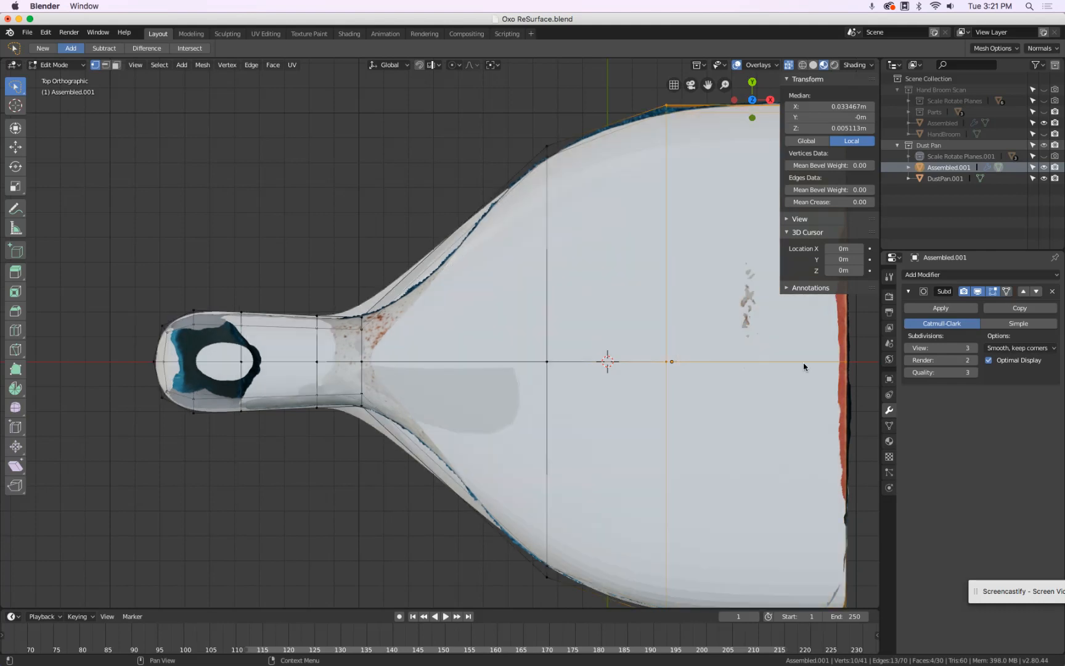
key(ctrl+r)
click(447, 260)
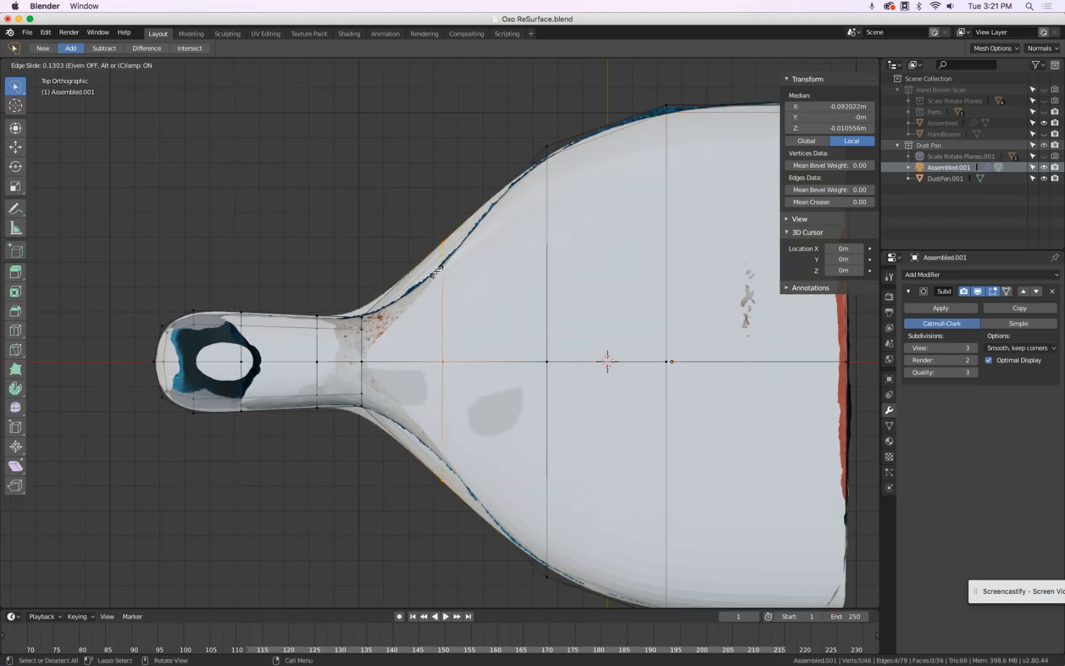
click(443, 269)
Step: Scale the new loop inward along global Y to meet the scan outline, and show the subdivided result on the edit cage
key(s)
key(y)
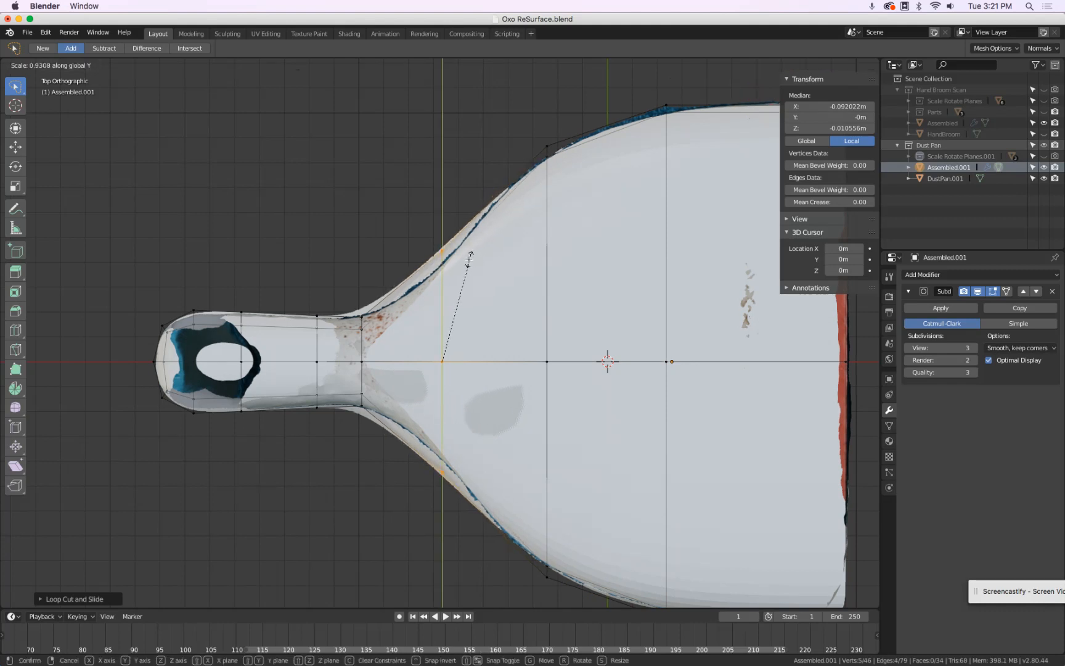
click(458, 269)
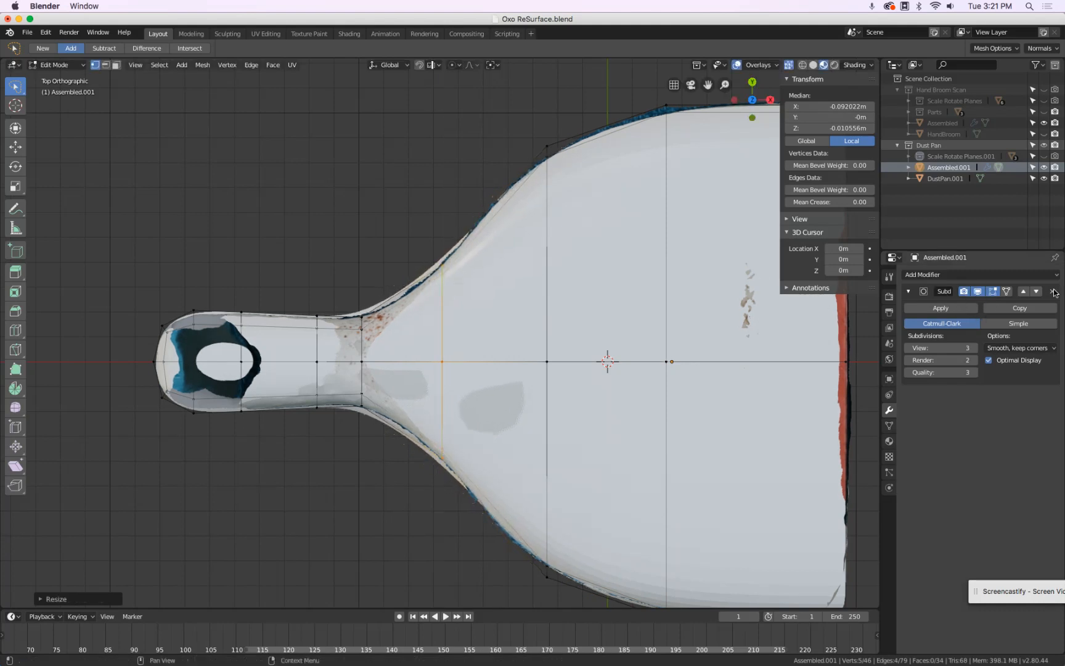
click(1007, 292)
Step: Edge-slide the new loop slightly toward the handle to follow the scan's curve between neck and pan
scroll(440, 287, up, 3)
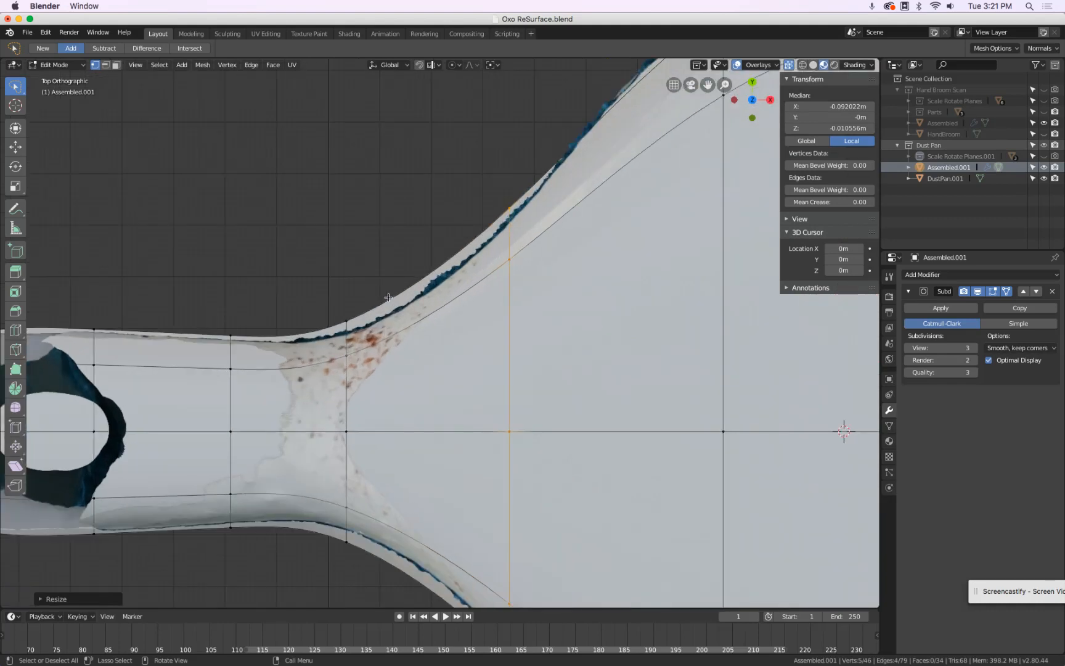
scroll(440, 287, down, 4)
scroll(558, 230, up, 3)
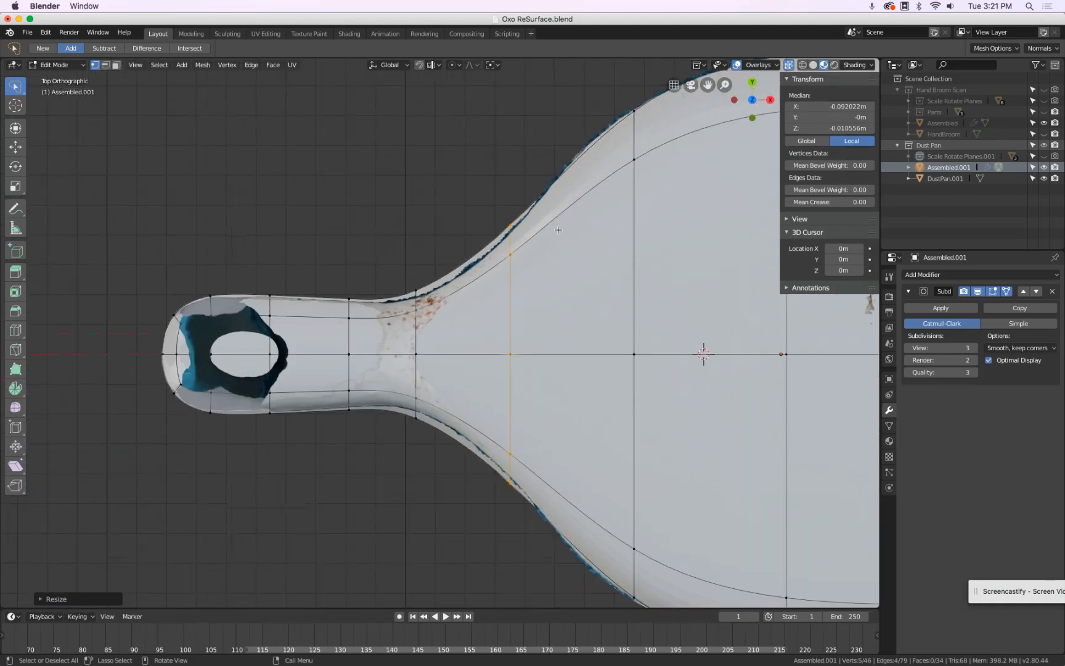
key(g)
key(g)
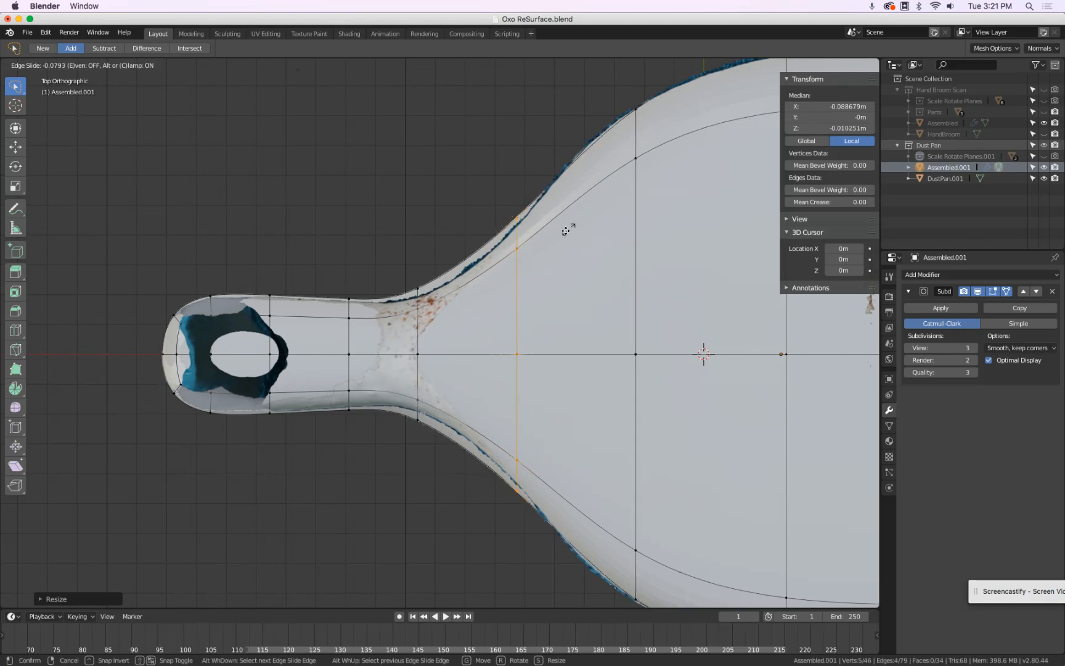
click(542, 252)
key(g)
key(g)
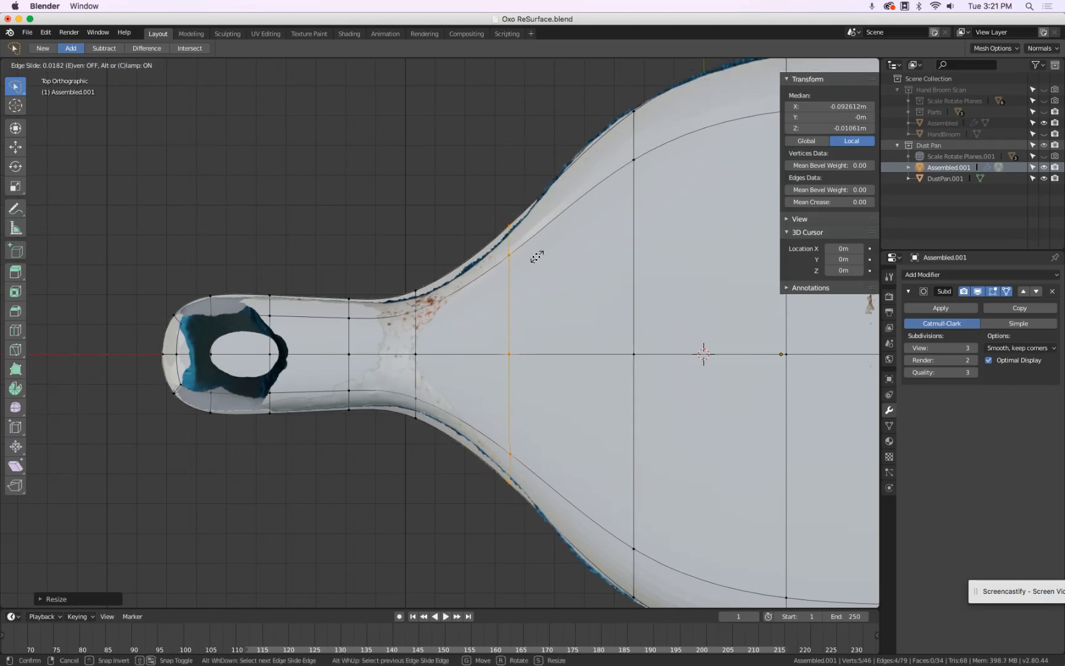
click(533, 260)
Step: Scale the slid loop to about 0.96 along global Y so it meets the scan's outline
key(s)
key(y)
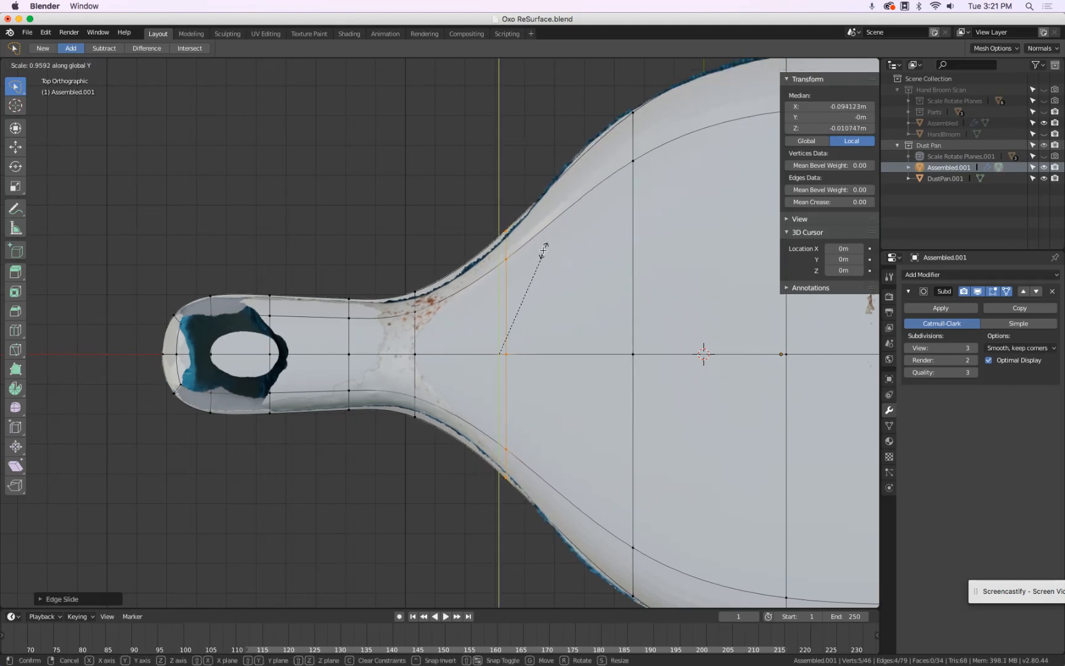
click(541, 251)
scroll(569, 231, down, 2)
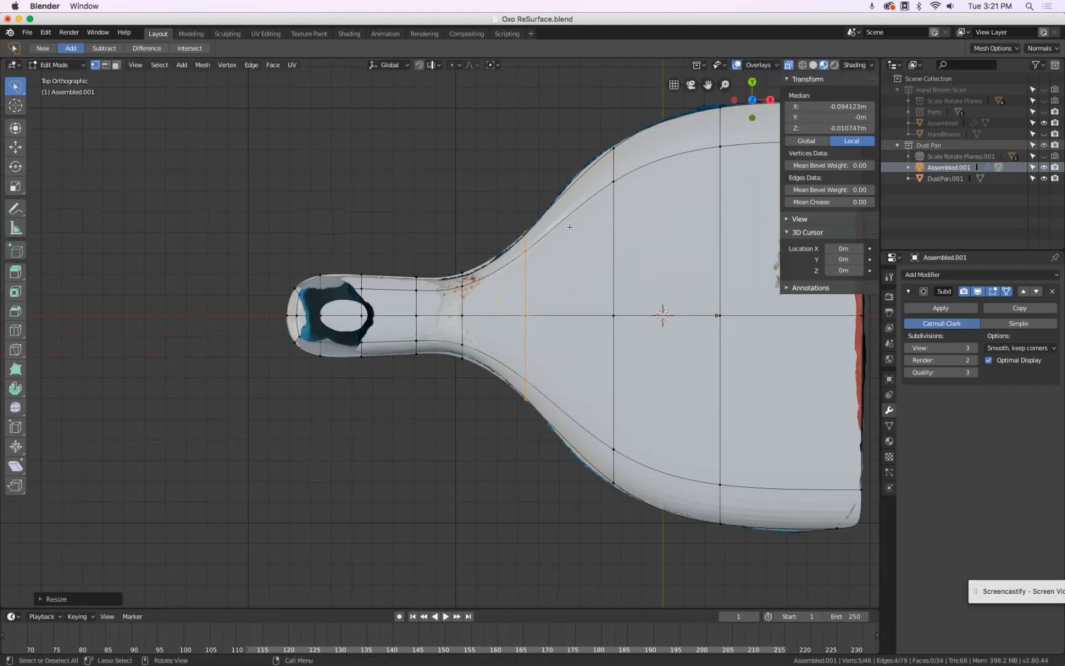
Step: Select the next loop toward the pan's front and move it about 0.0013 m back along global X
scroll(611, 223, up, 1)
alt+click(621, 219)
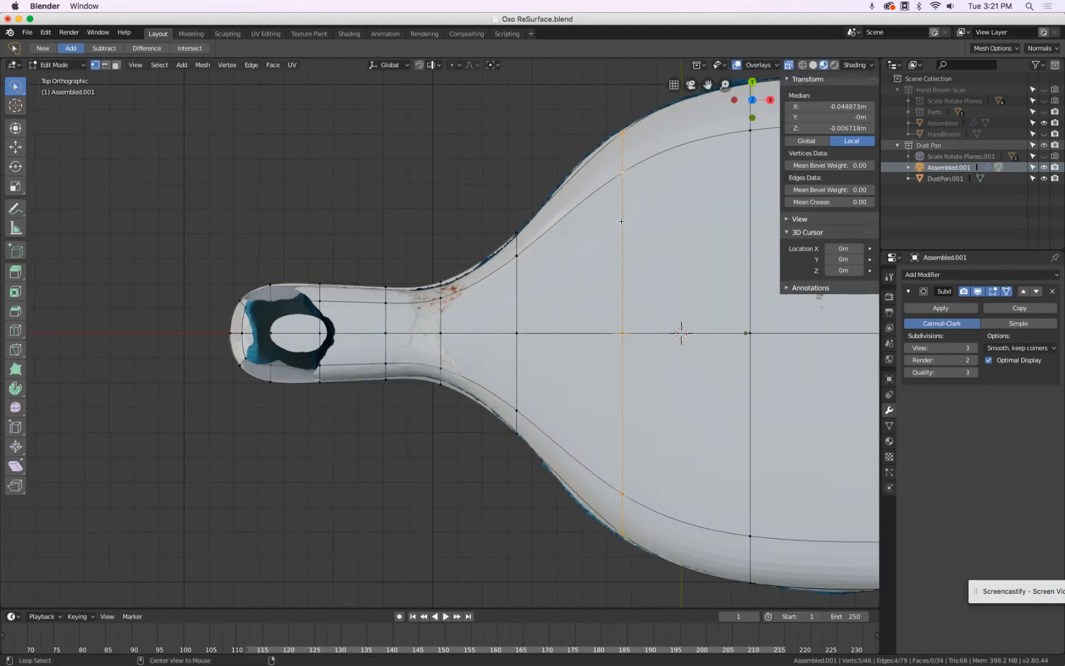
key(g)
key(x)
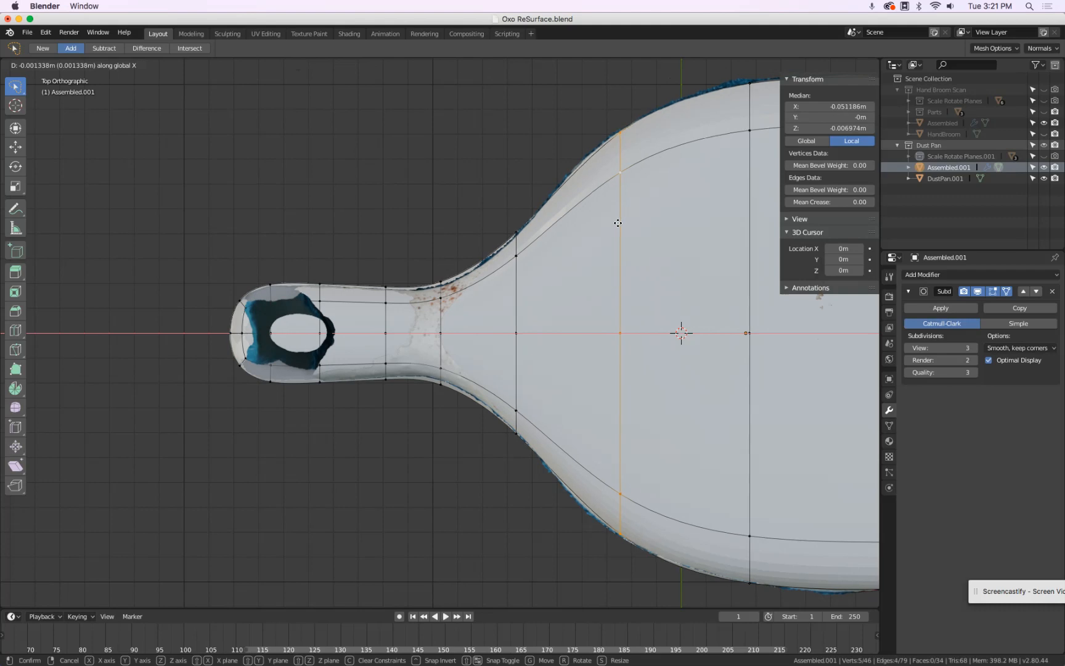
click(618, 222)
Step: Select the loop at the neck and move it about 0.003 m toward the pan along global X
scroll(406, 340, up, 1)
scroll(406, 340, up, 2)
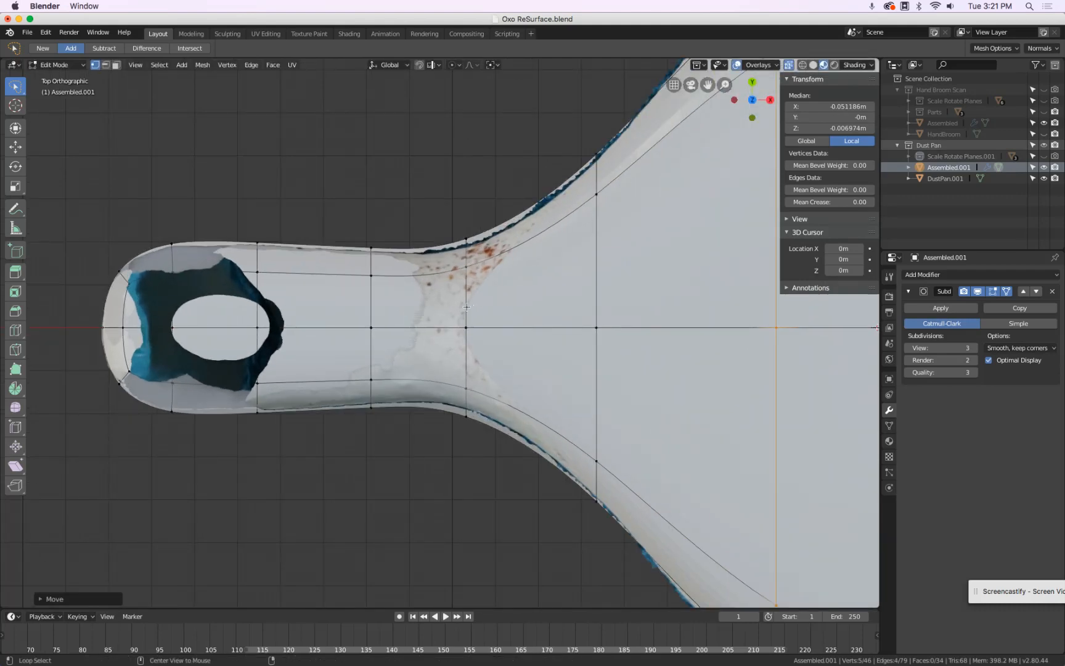
alt+click(464, 306)
key(g)
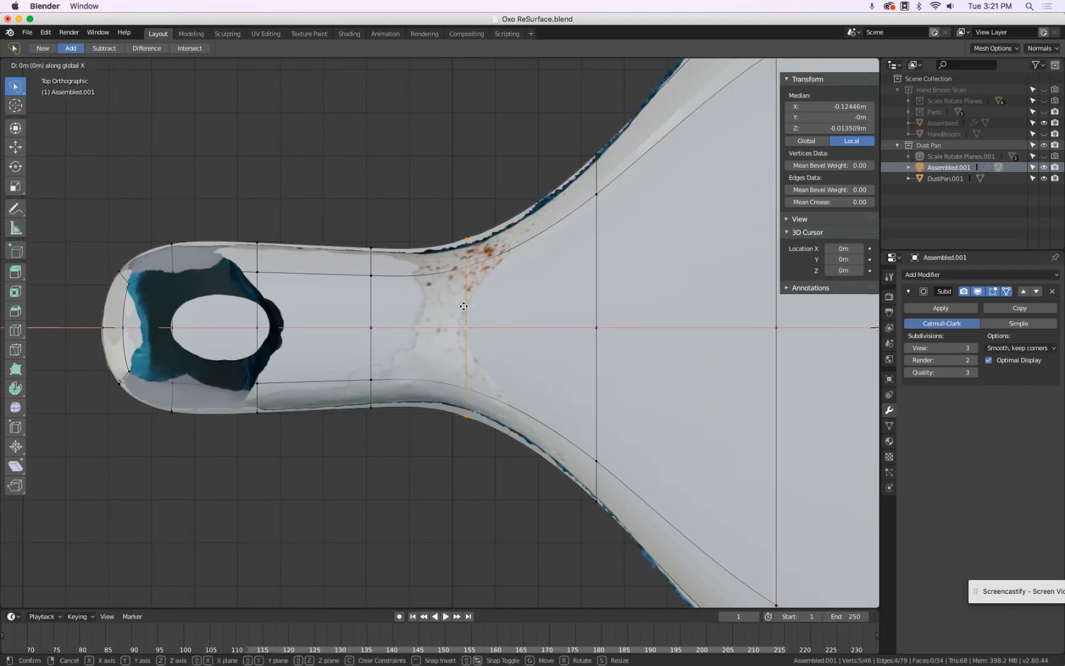
key(x)
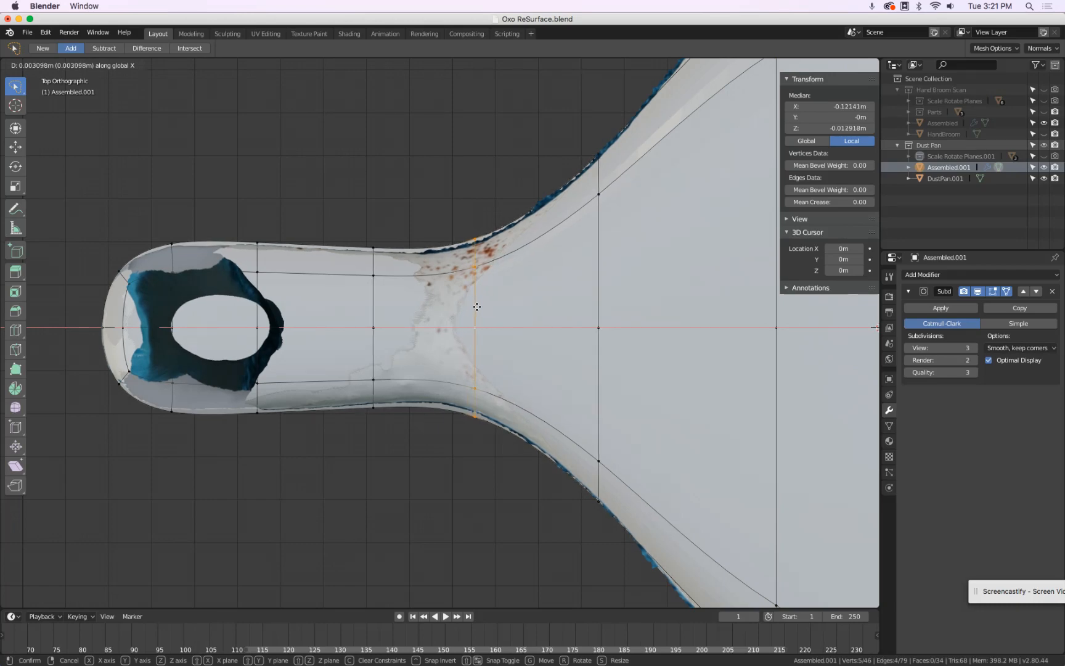
click(478, 306)
scroll(477, 306, down, 5)
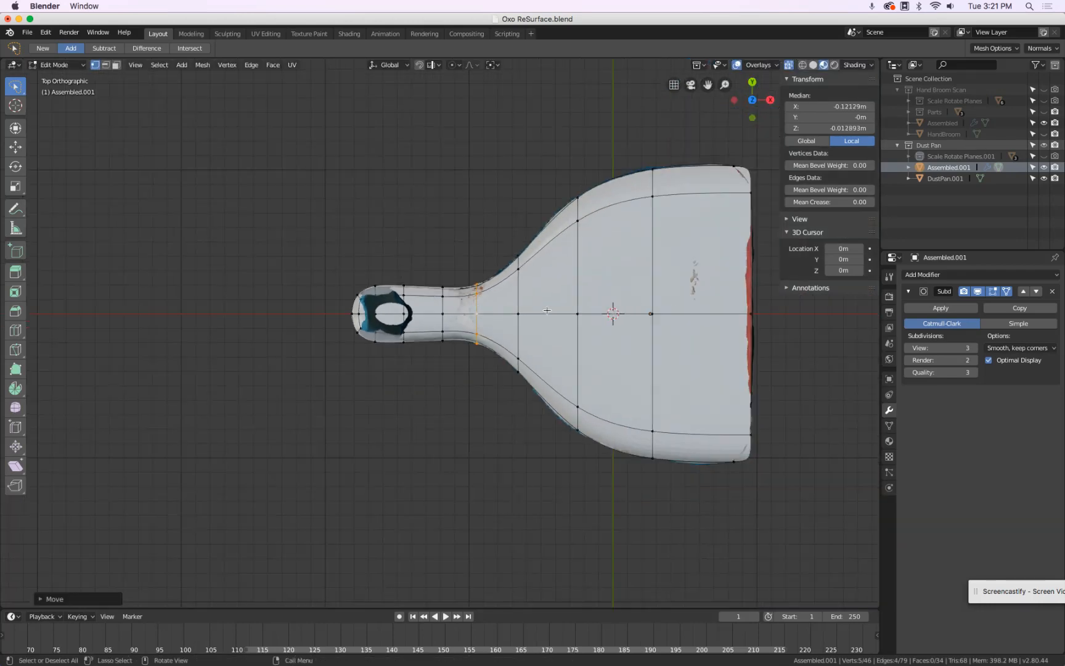
Step: Leave mesh editing and compare the smoothed dustpan with the scan by alternately hiding and showing DustPan.001 and Assembled.001
key(Tab)
scroll(599, 305, up, 3)
scroll(435, 301, down, 3)
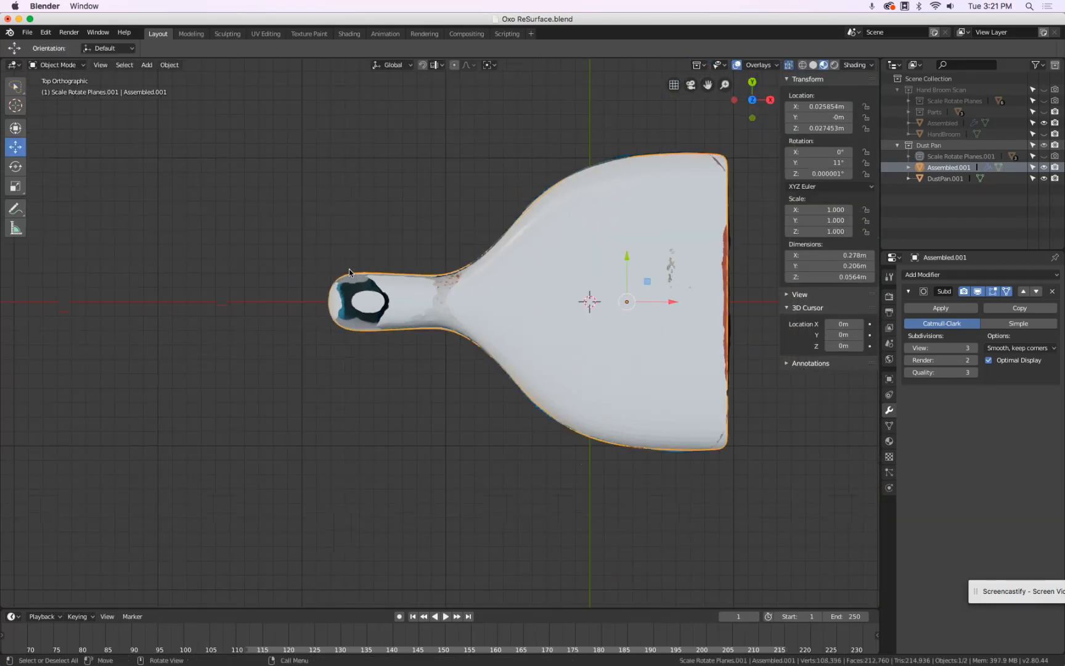
click(1047, 178)
click(1047, 178)
click(1047, 178)
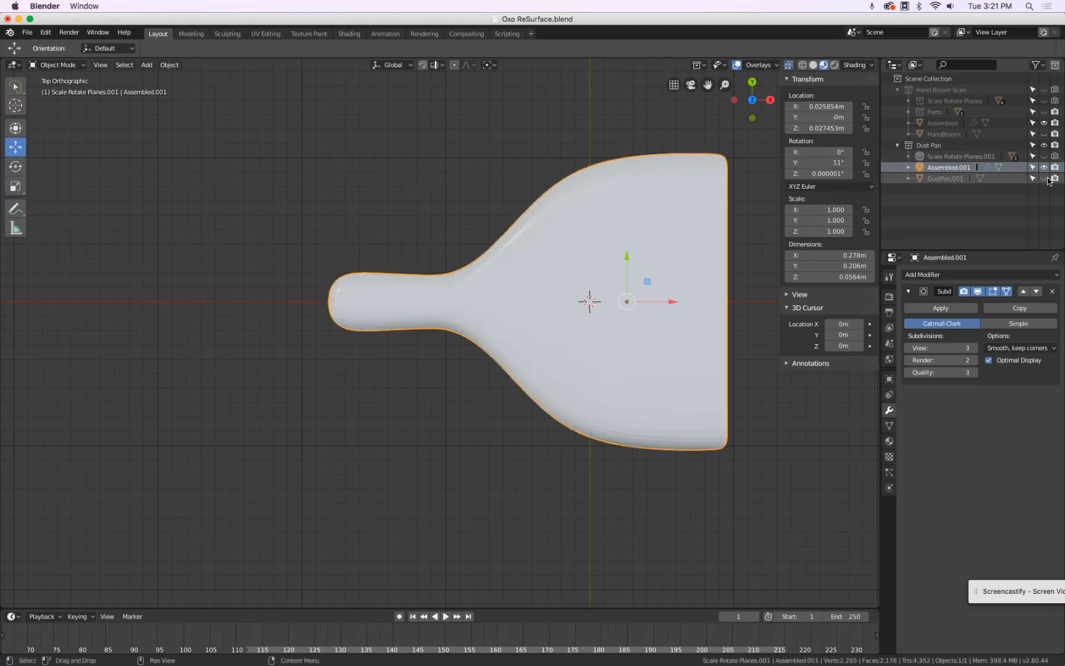
click(1047, 178)
click(1047, 178)
click(1047, 178)
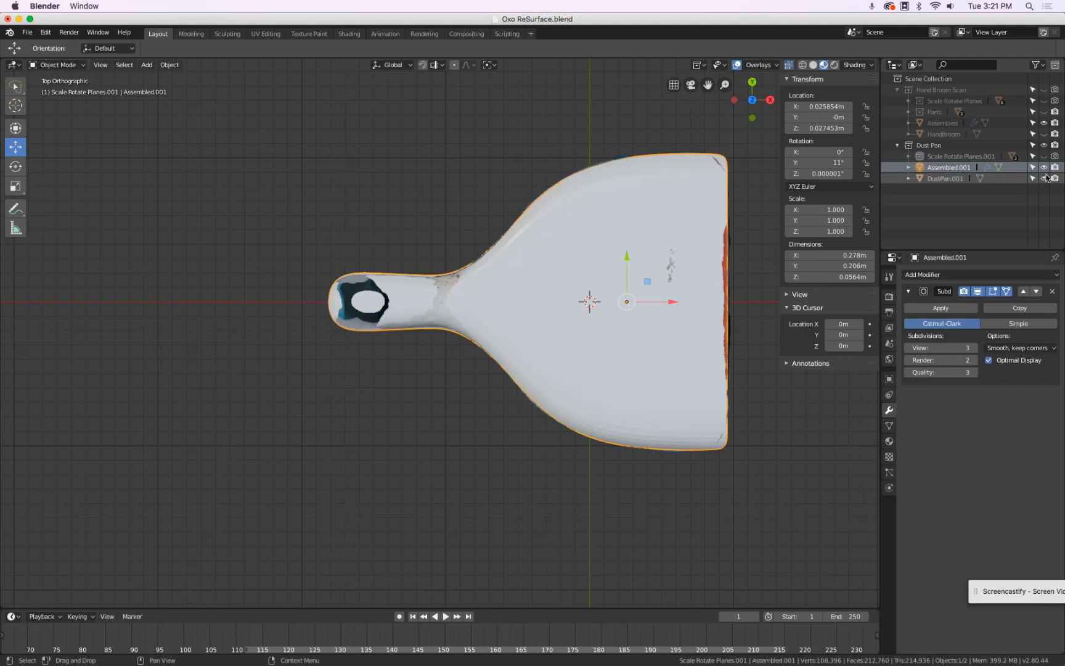
click(1044, 167)
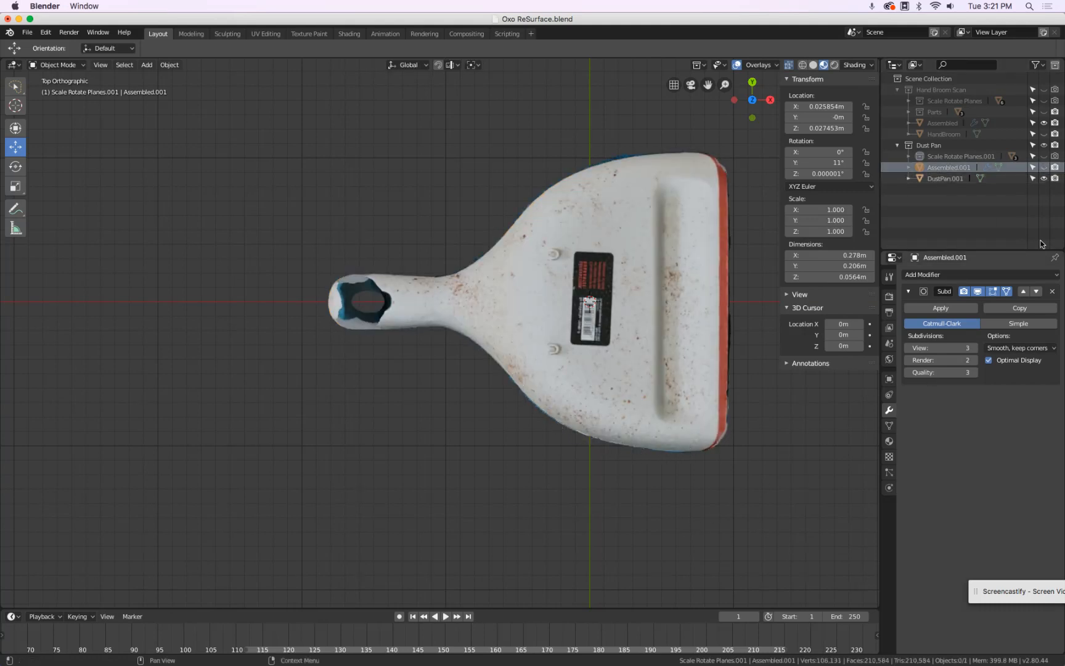
click(1044, 167)
click(1044, 179)
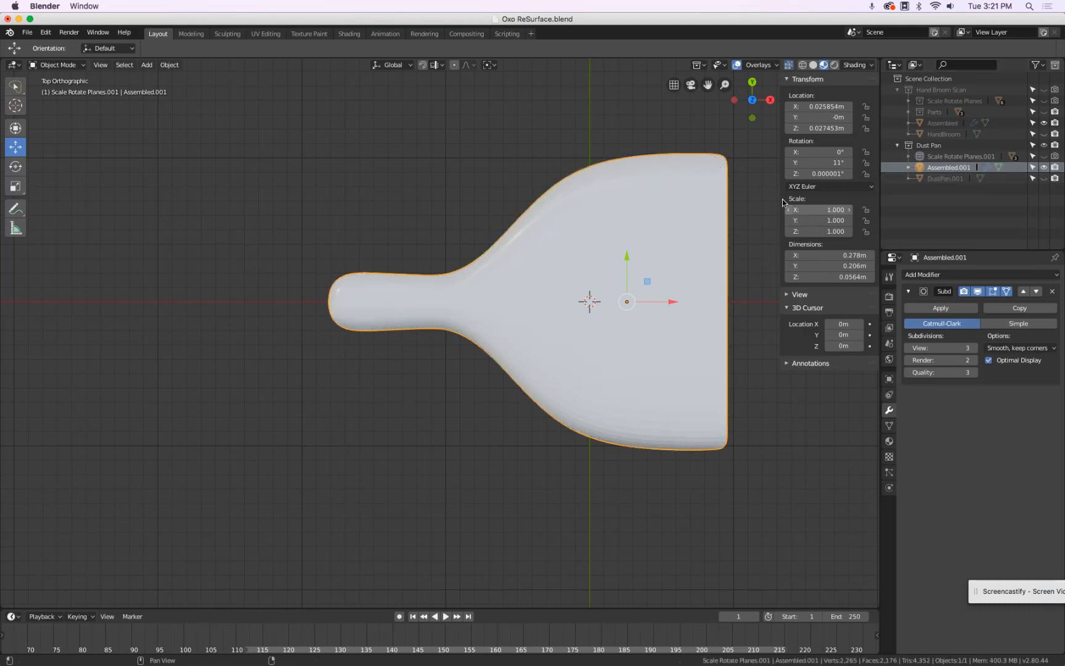
Step: Resume mesh editing with the scan shown and scale the loop behind the pan's widest section to about 0.99 along global Y
key(Tab)
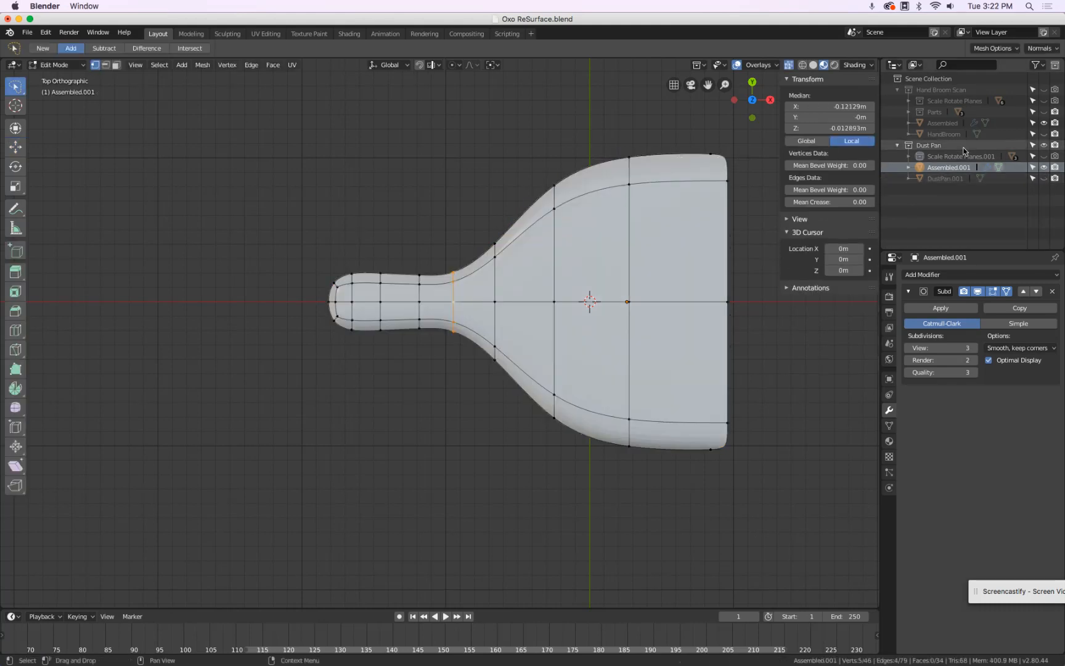
click(1044, 179)
scroll(672, 196, up, 3)
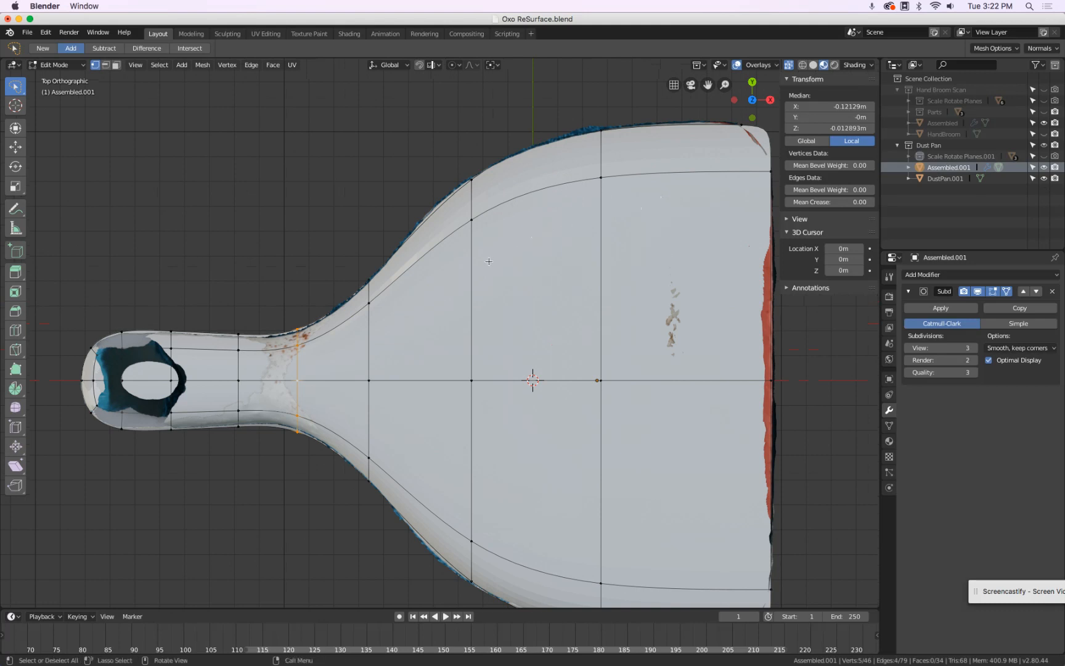
alt+click(472, 265)
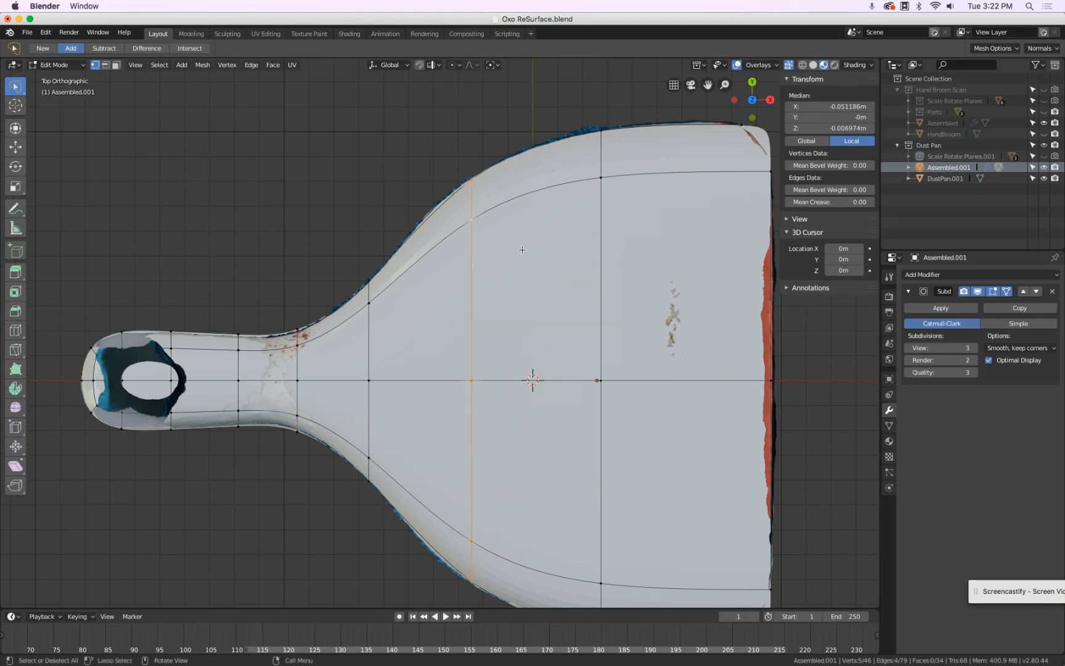
key(s)
key(y)
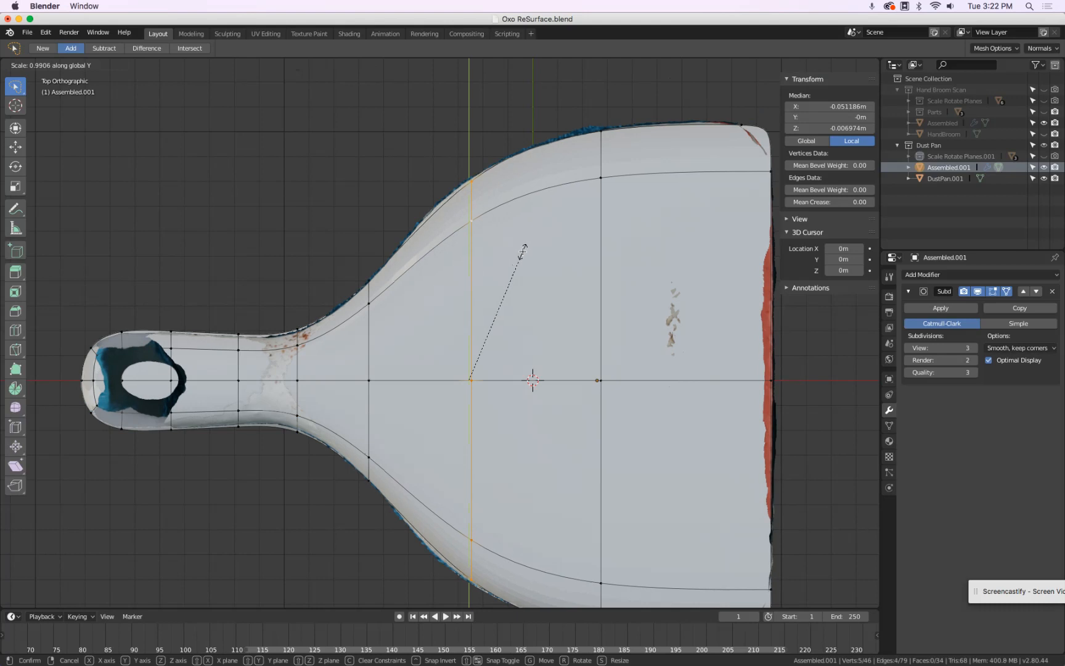
click(523, 251)
Step: Select the pan loop nearest the front edge and scale it slightly inward along global Y
alt+click(603, 240)
key(s)
key(y)
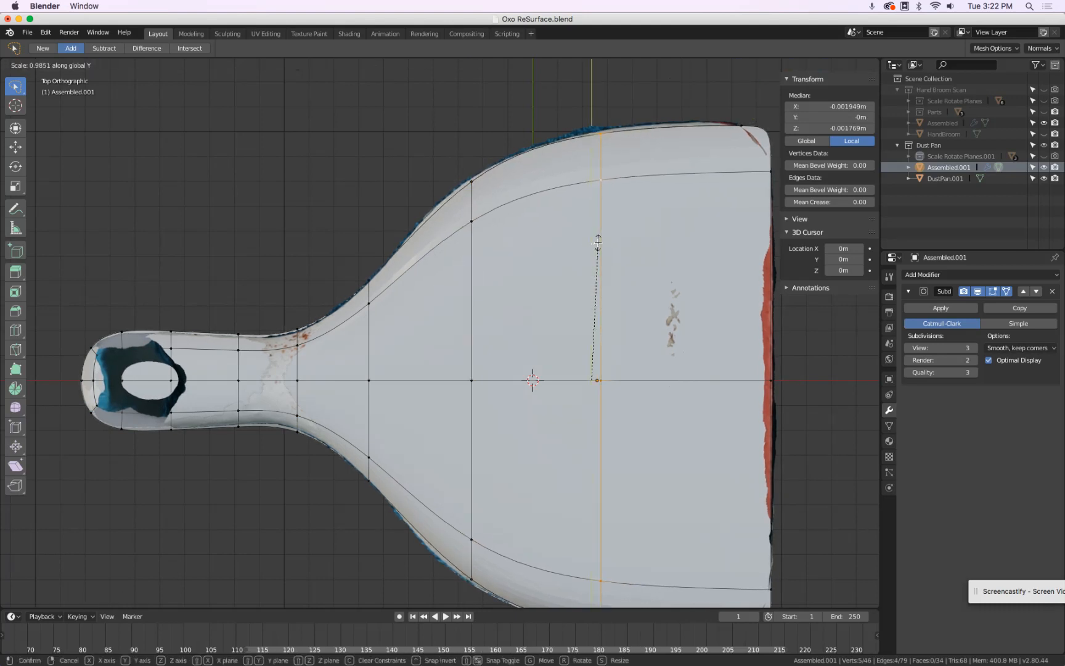
click(597, 242)
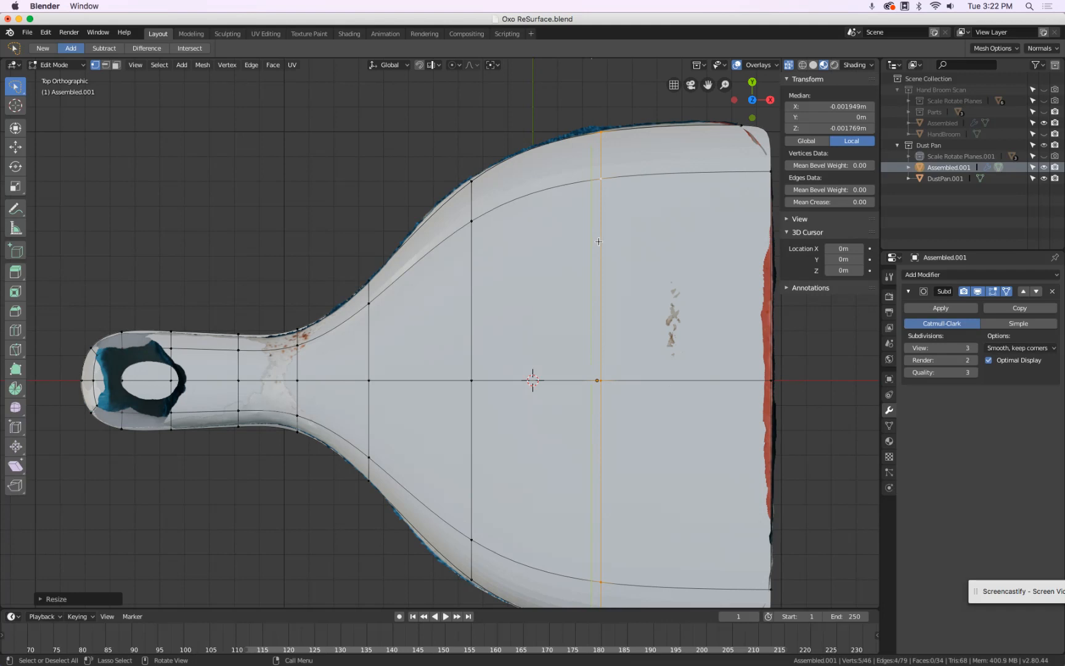
Step: Move the front pan loop about 0.009 m forward along global X and scale it to about 1.01 along global Y
key(g)
key(y)
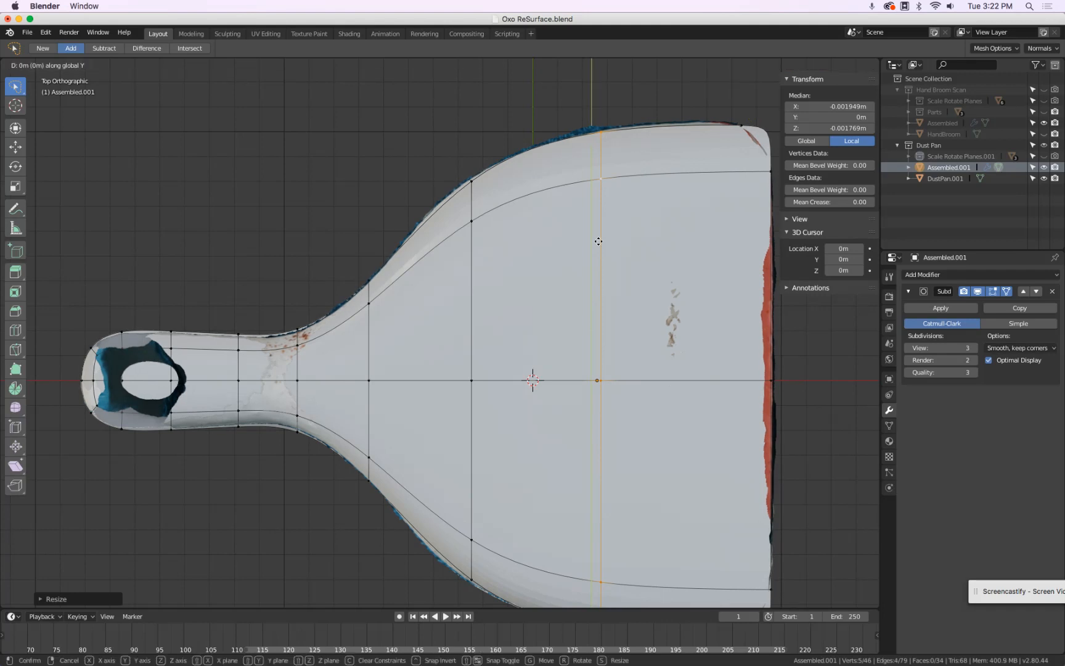
key(x)
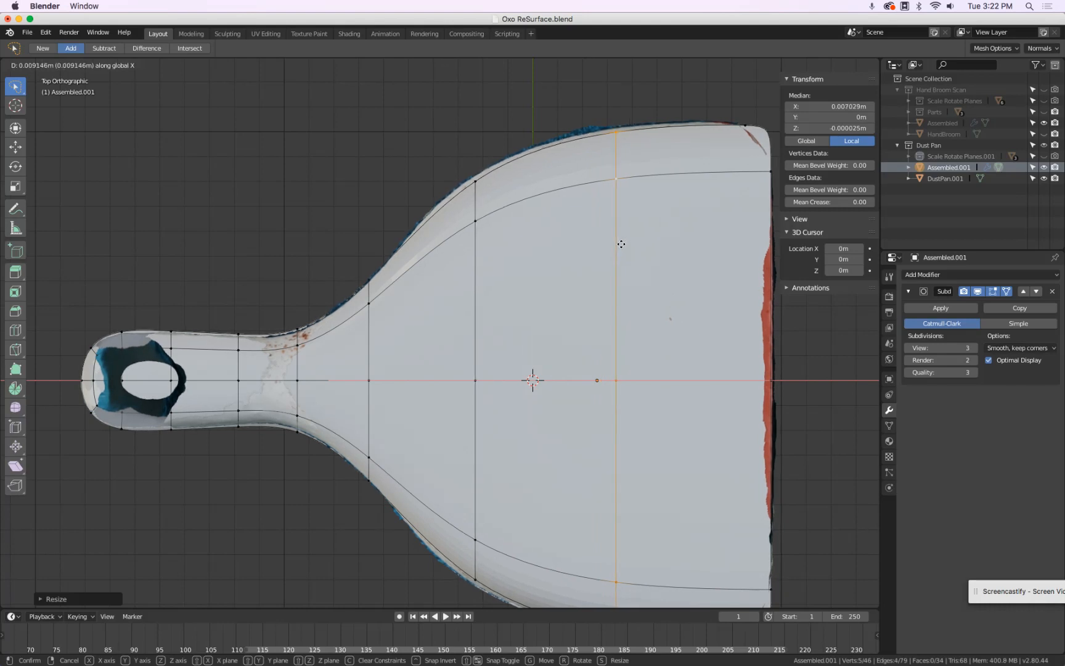
click(622, 244)
key(s)
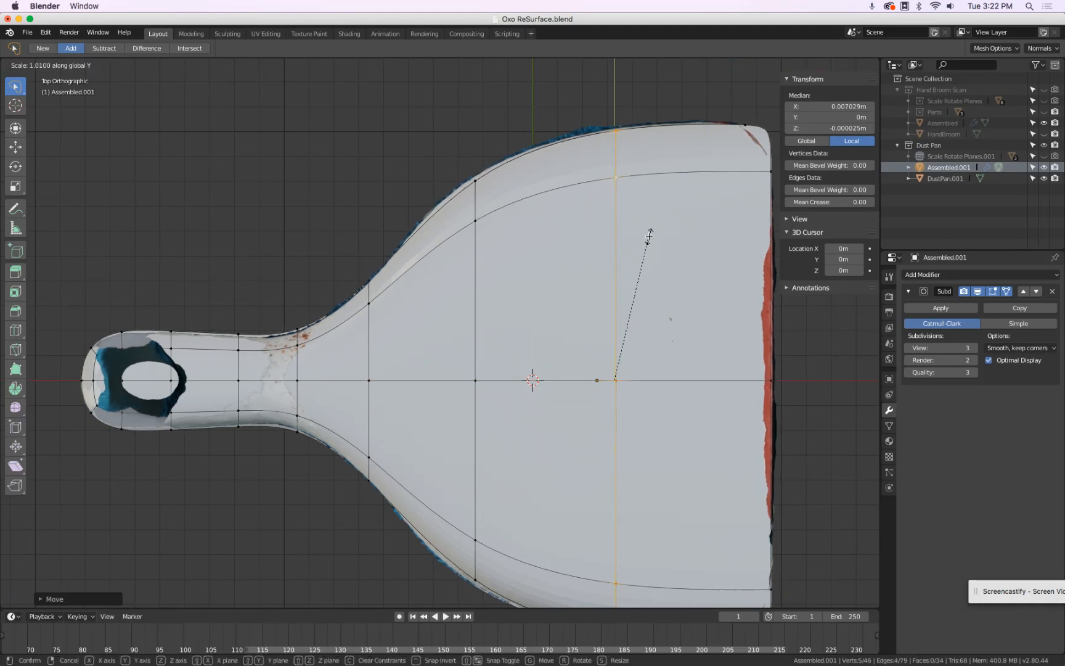
click(652, 234)
Step: Select the pan loop behind it and scale it to about 1.02 along global Y to meet the scan outline
alt+click(475, 311)
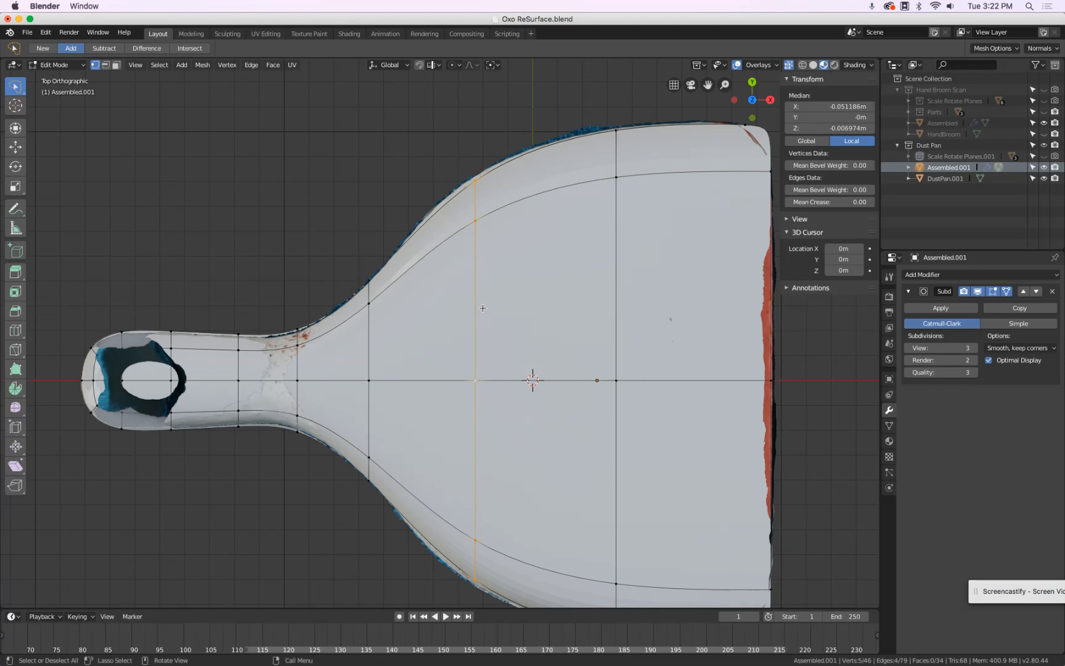
key(s)
key(y)
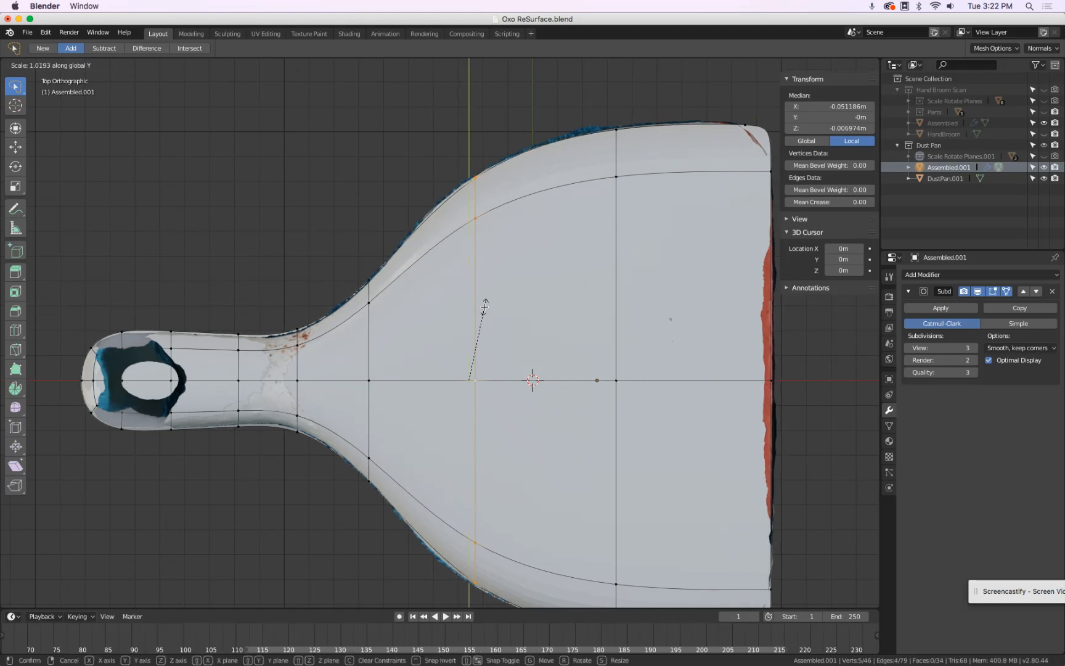
click(485, 307)
Step: Select the pan loop nearest the handle flare, move it about 0.0025 m forward along global X and scale it slightly inward along global Y
alt+click(358, 356)
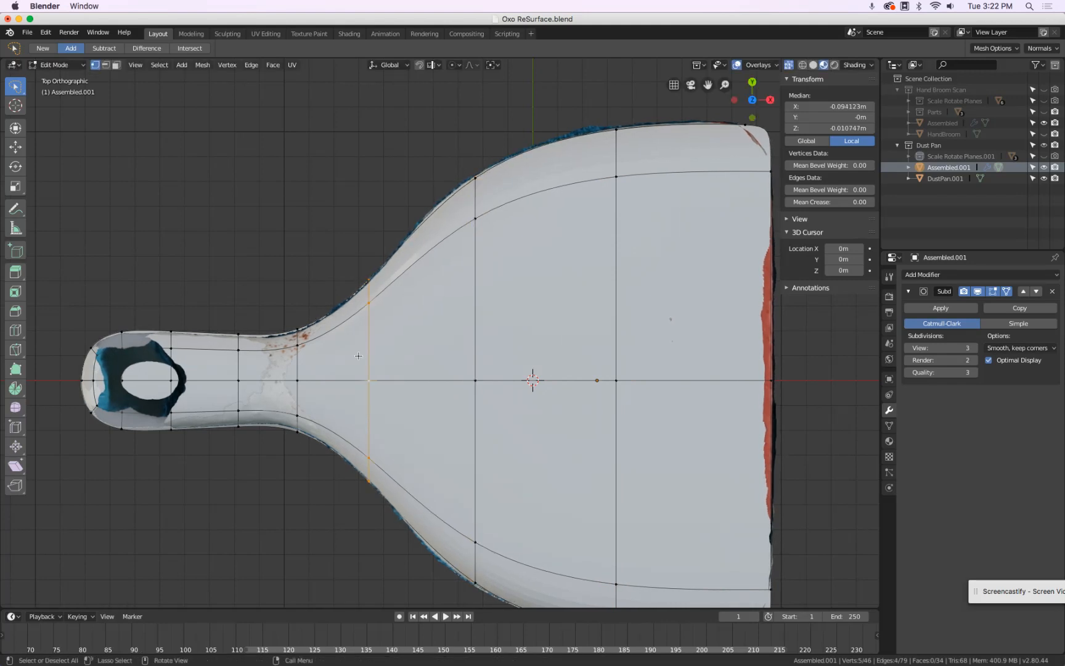
key(g)
key(x)
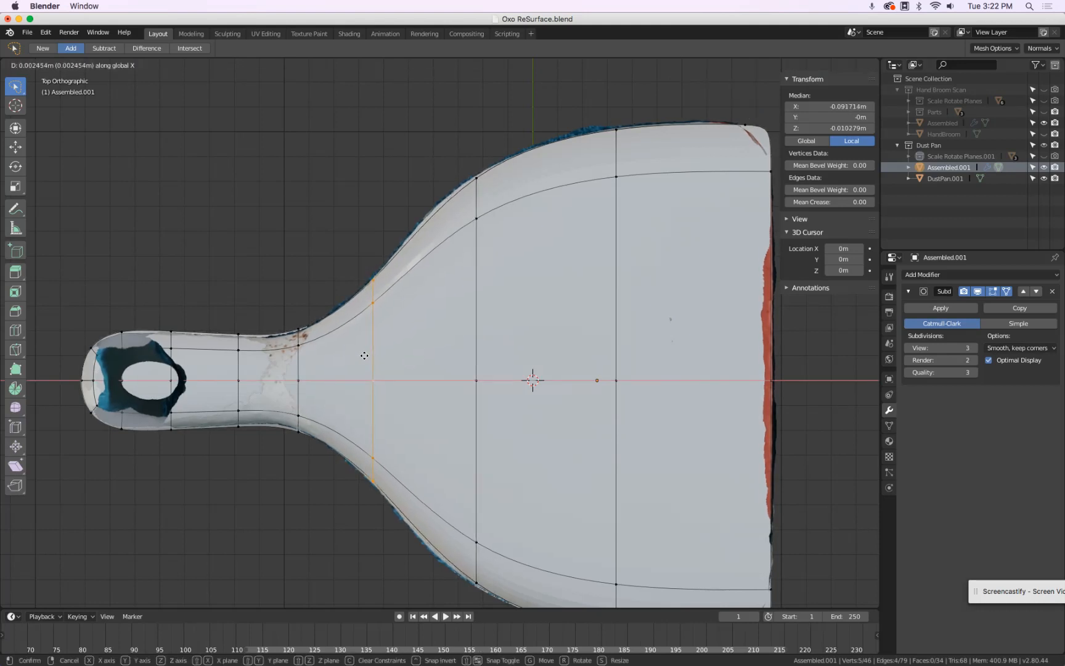
click(364, 355)
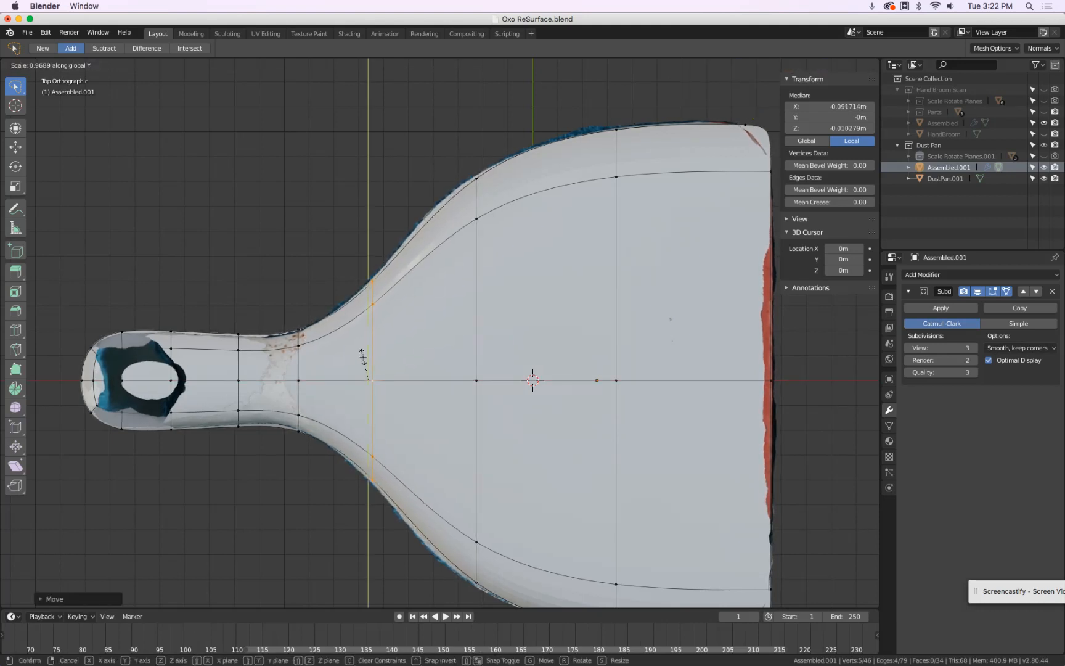
click(363, 356)
Step: Move the flare loop about 0.003 m back toward the handle along global X and narrow it slightly along global Y
key(g)
key(x)
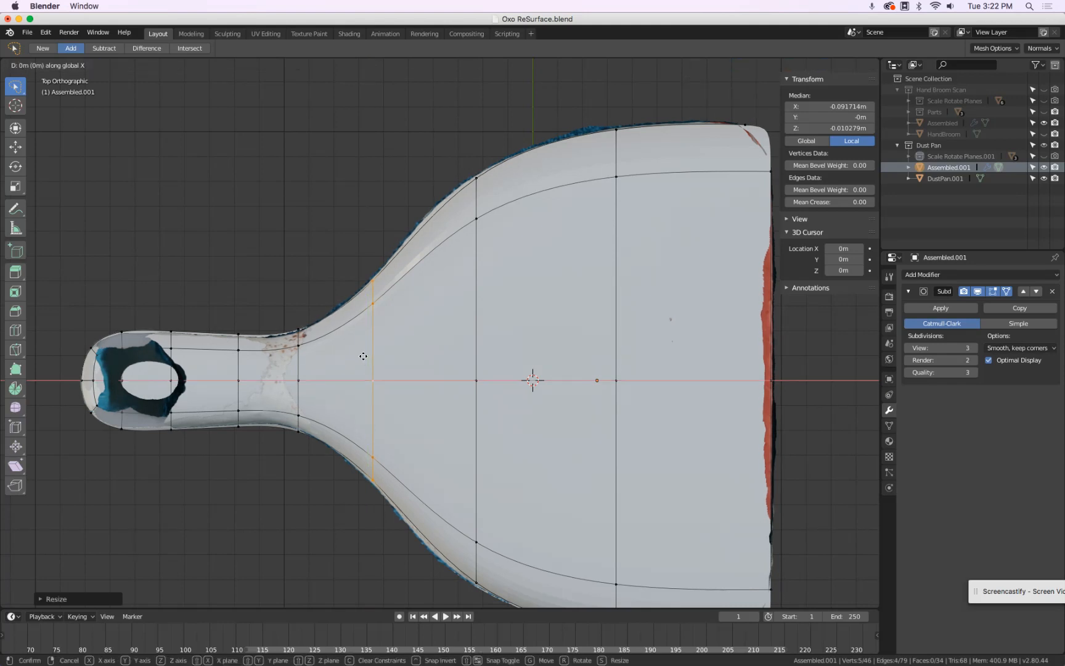
click(357, 358)
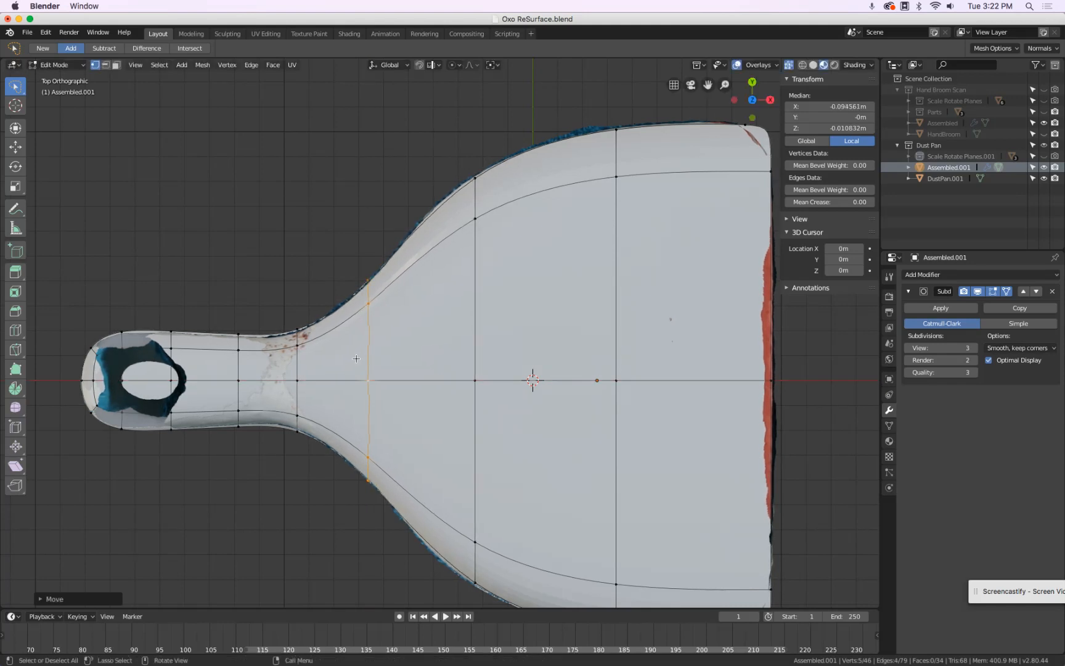
key(s)
key(y)
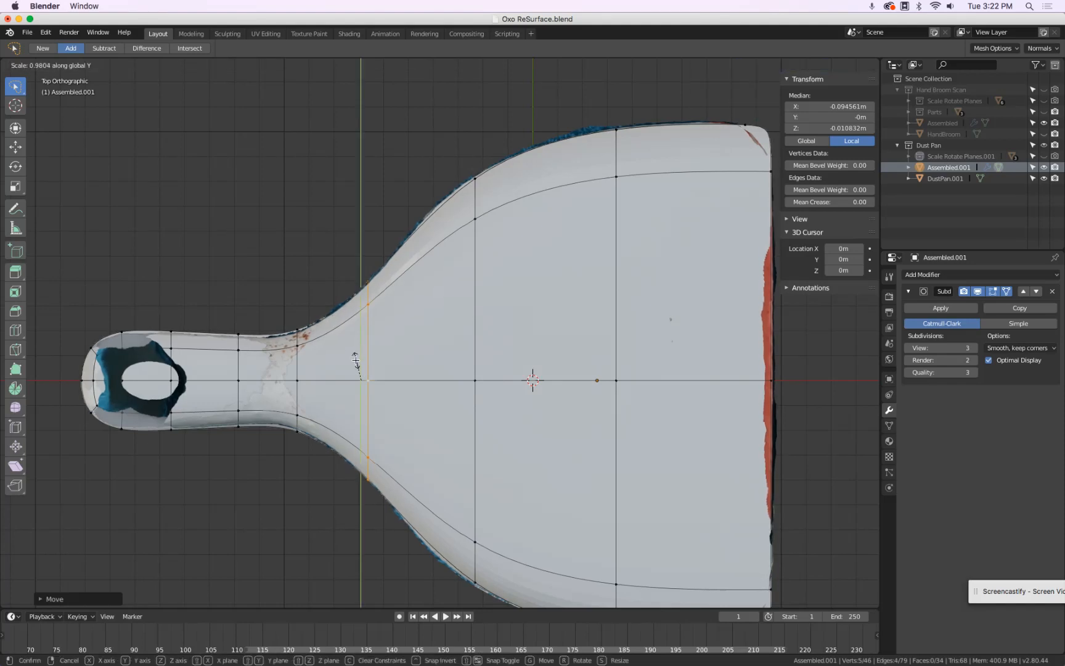
click(352, 363)
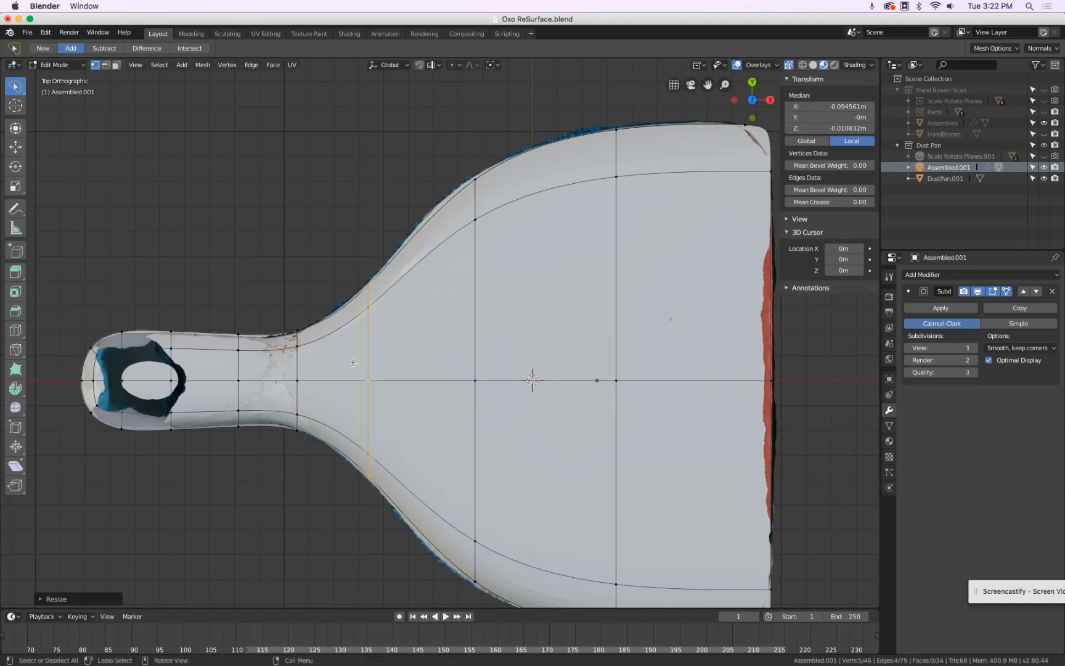
Step: Select the next pan loop forward, move it about 0.004 m toward the handle along global X and adjust its global Y scale
alt+click(464, 323)
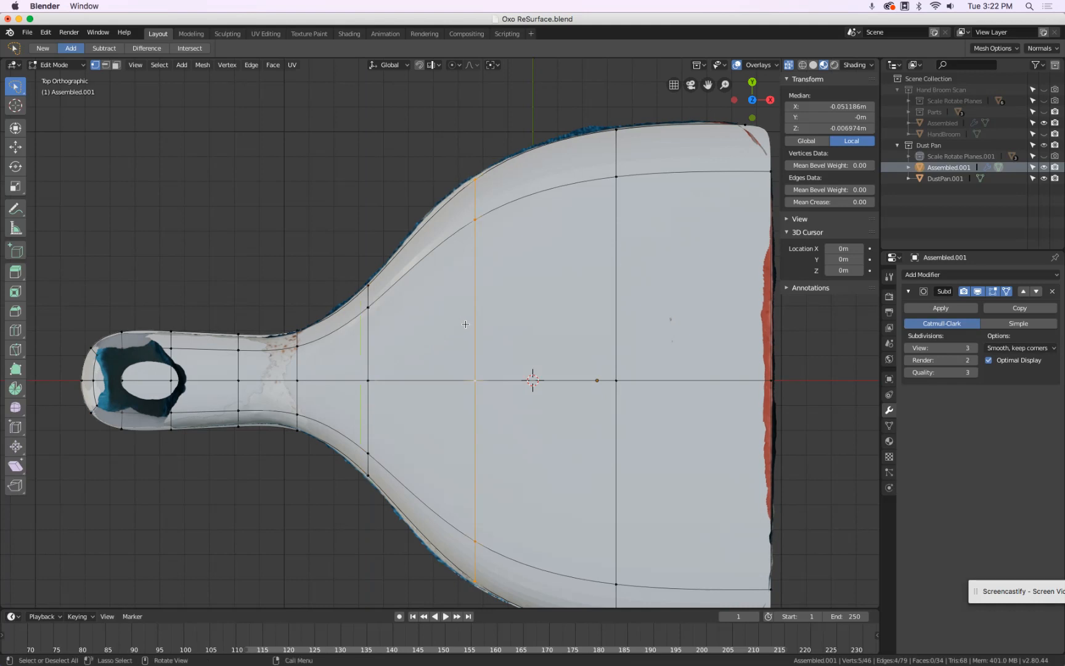
key(g)
key(x)
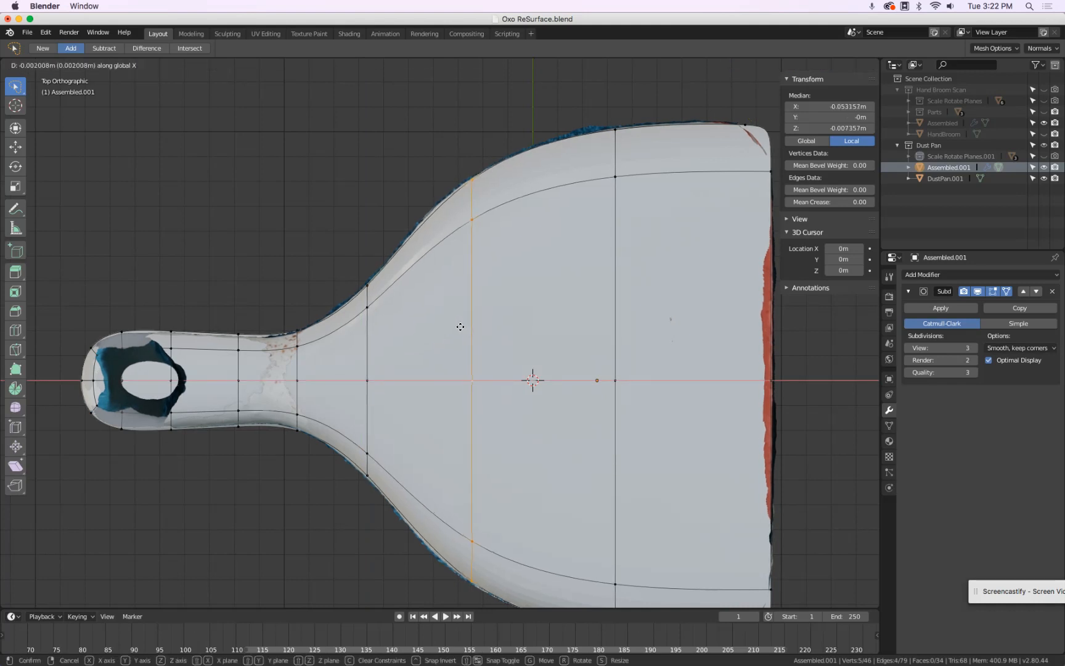
click(457, 327)
key(s)
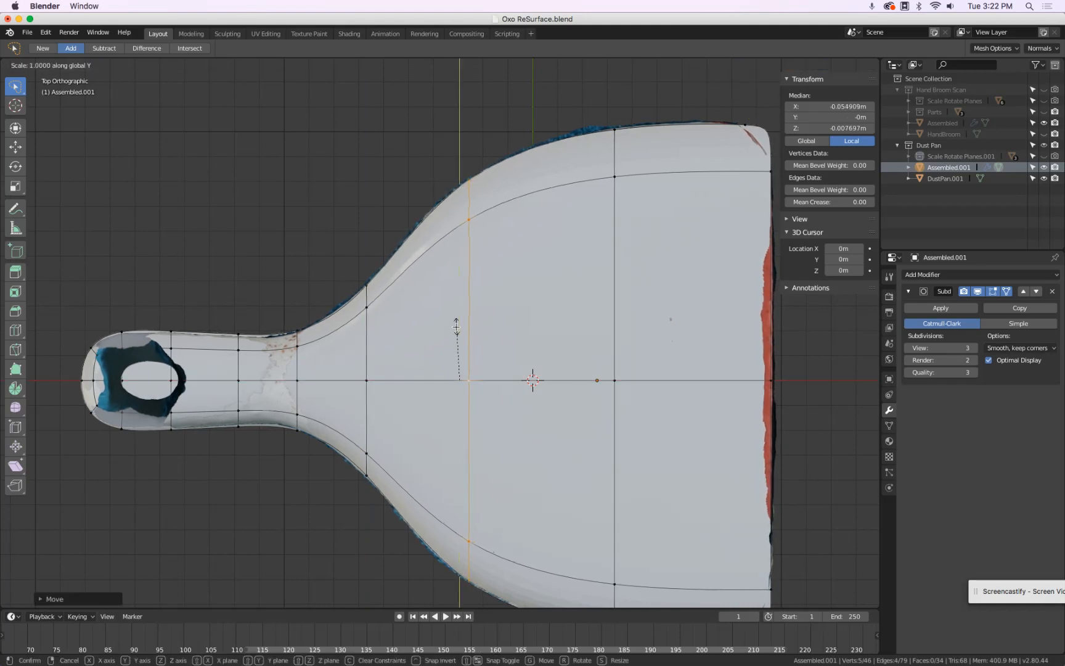
key(y)
click(455, 327)
scroll(547, 260, down, 3)
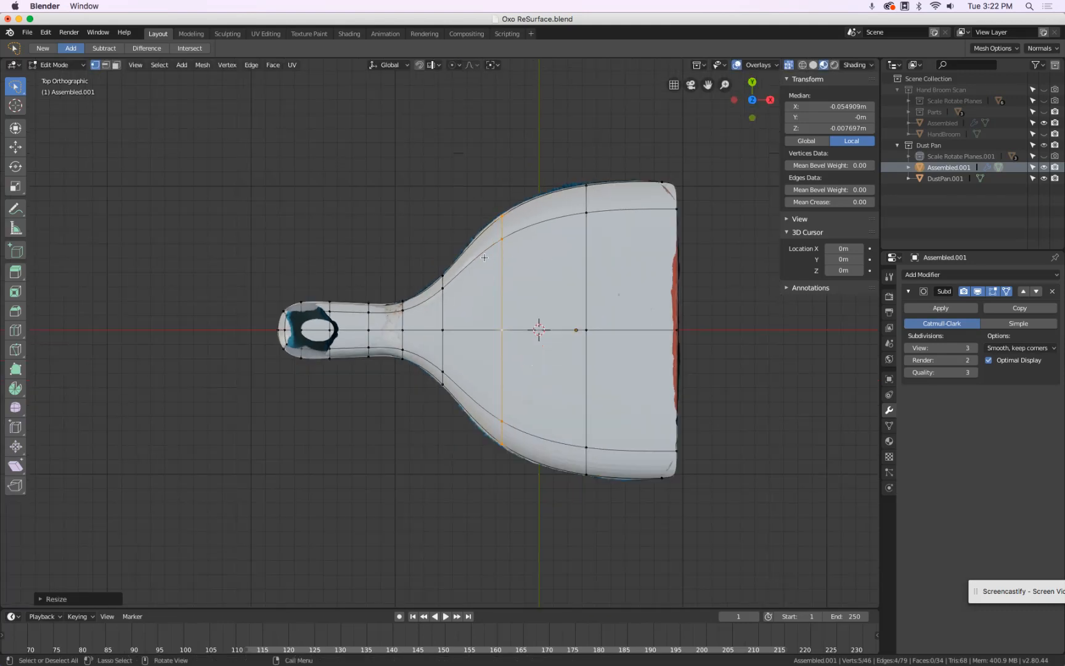
Step: Leave mesh editing for Object Mode and snap the 3D cursor to the world origin
middle_drag(485, 258, 638, 234)
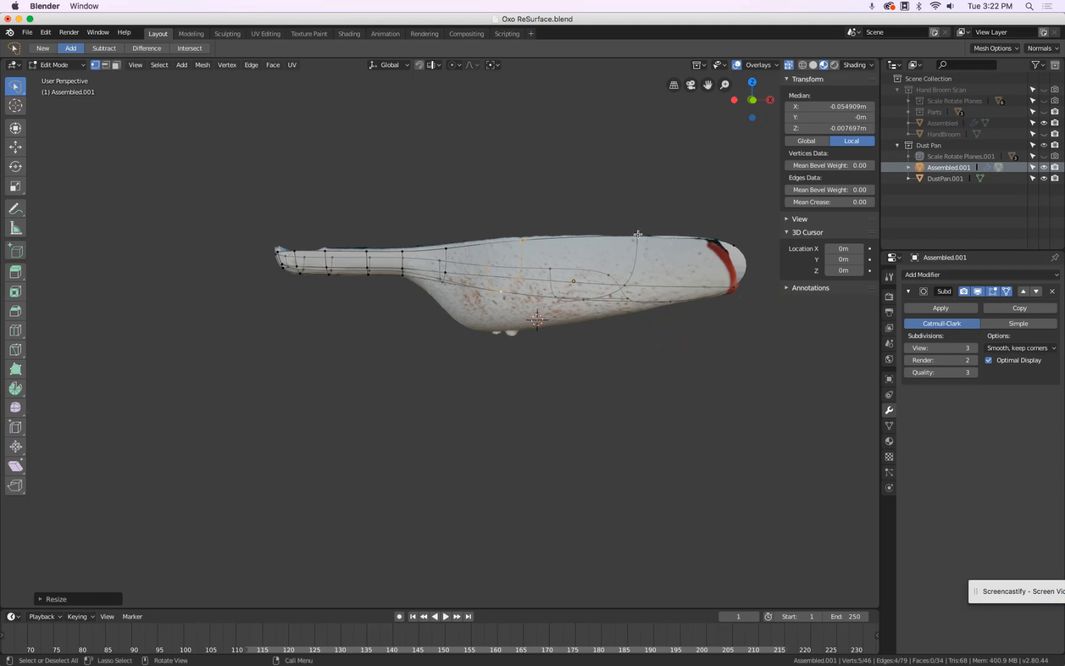
key(KP_1)
key(Tab)
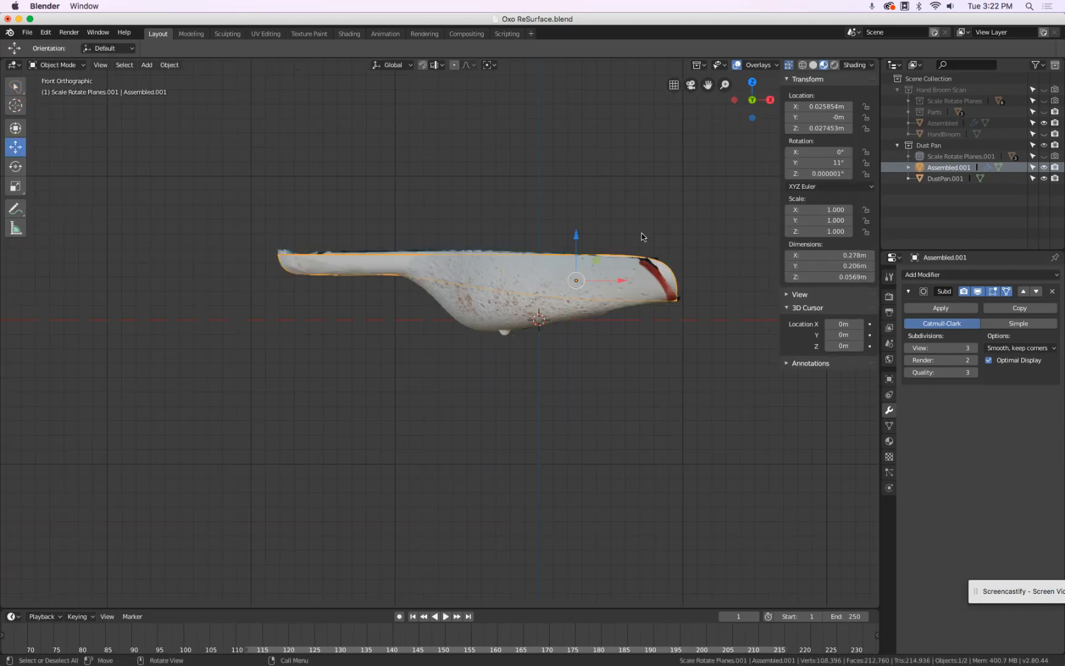
key(Tab)
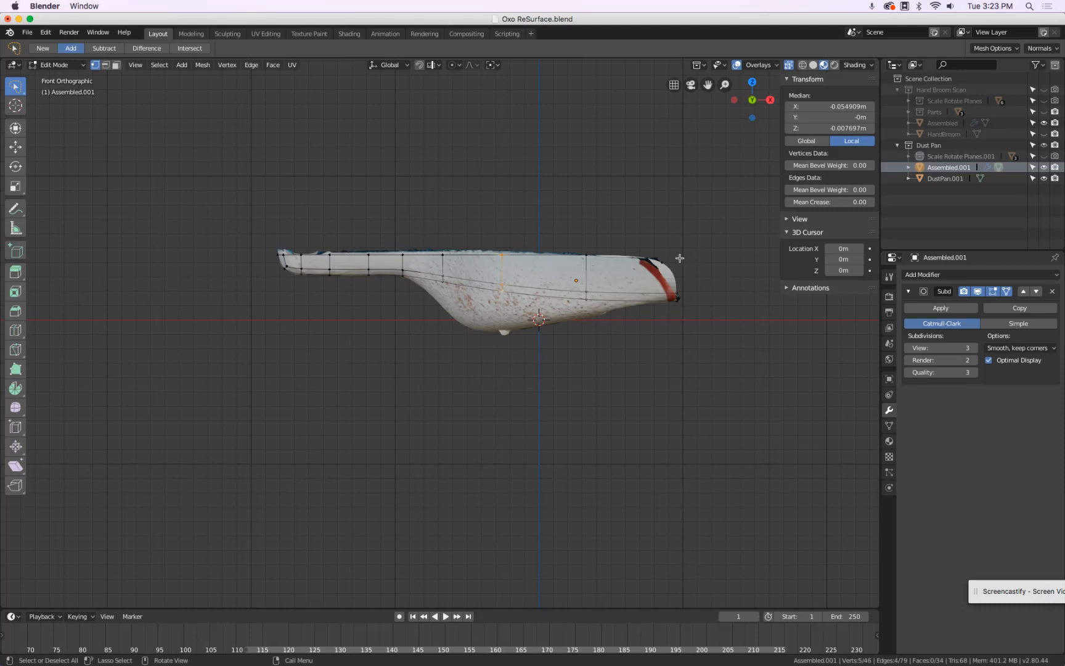
scroll(602, 331, up, 4)
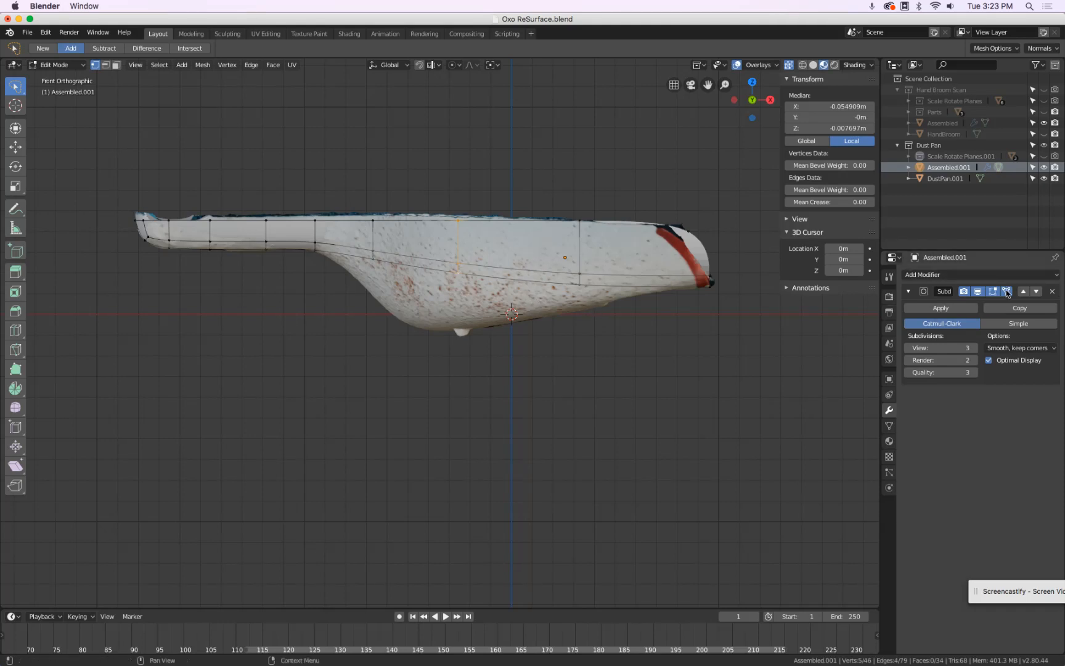
key(Tab)
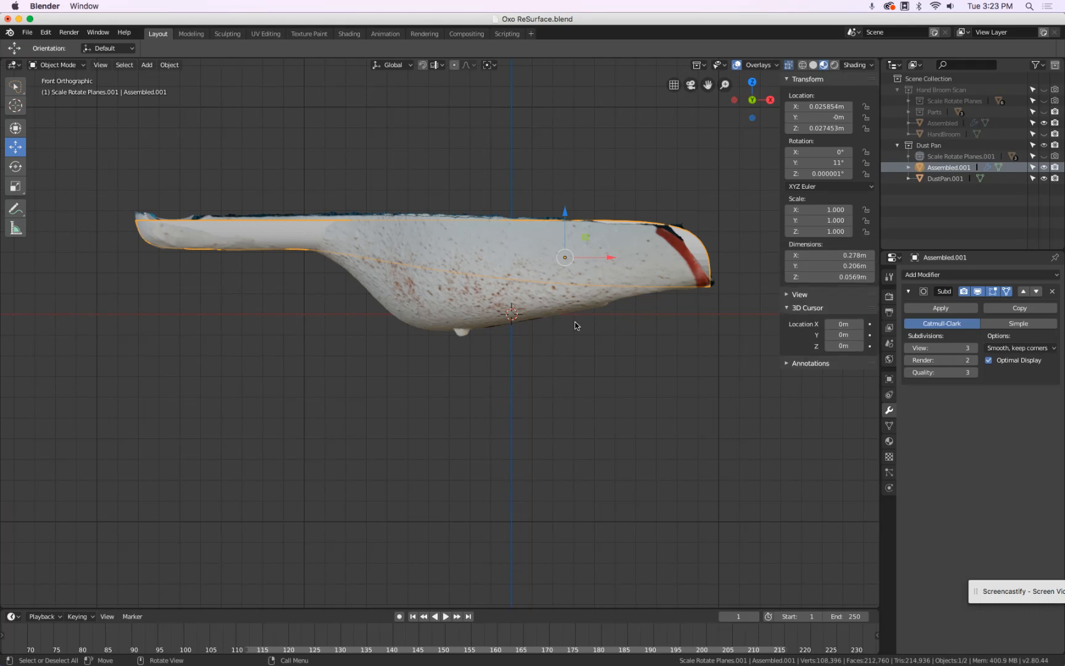
key(shift+a)
mouse_move(575, 323)
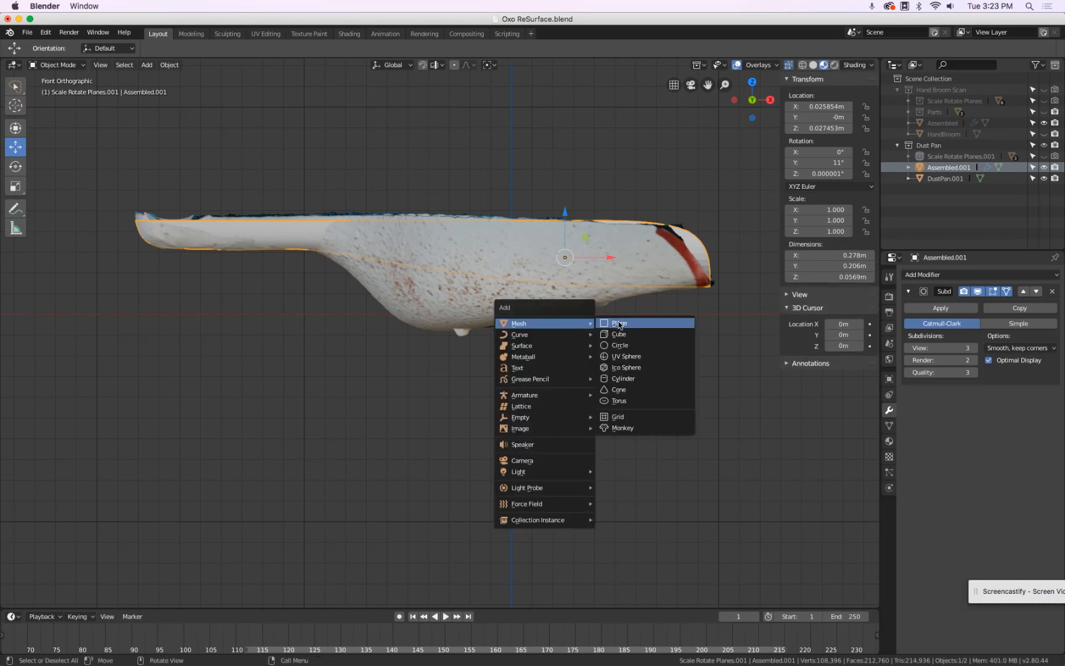
key(shift+s)
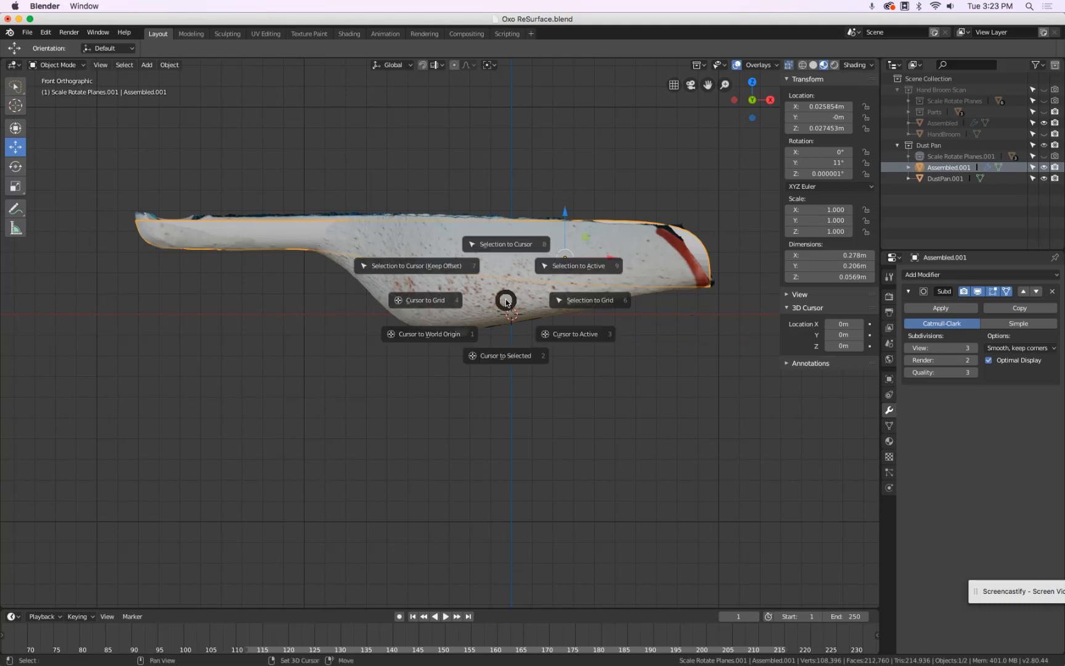
click(447, 344)
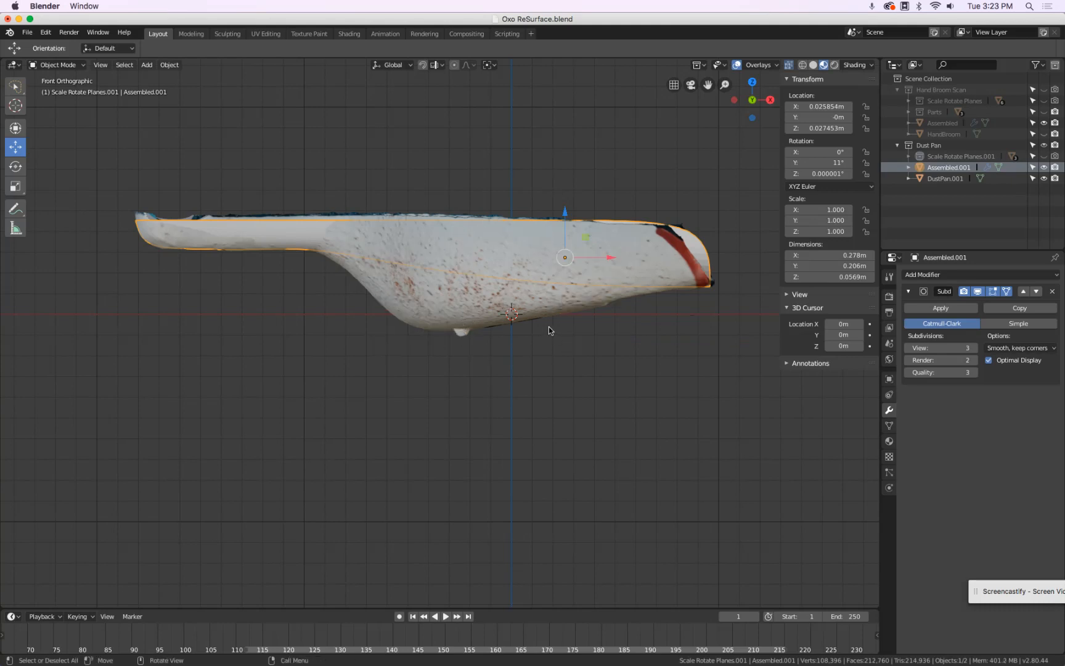
Step: Add a plane mesh at the 3D cursor and switch the viewport to wireframe shading
key(shift+a)
mouse_move(548, 327)
click(585, 328)
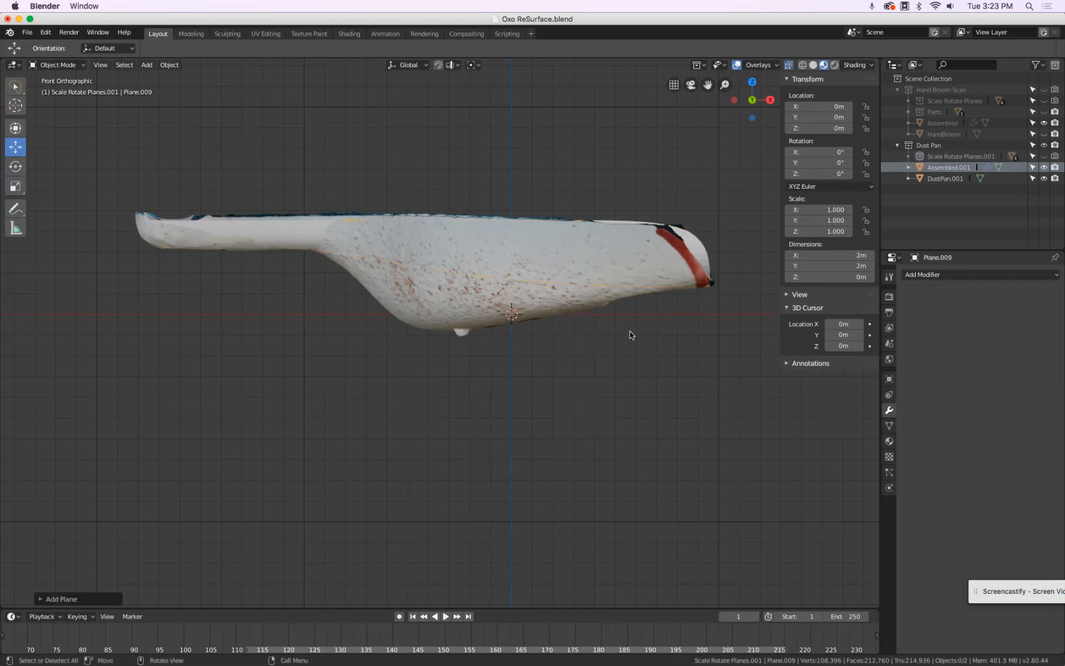
key(z)
click(609, 319)
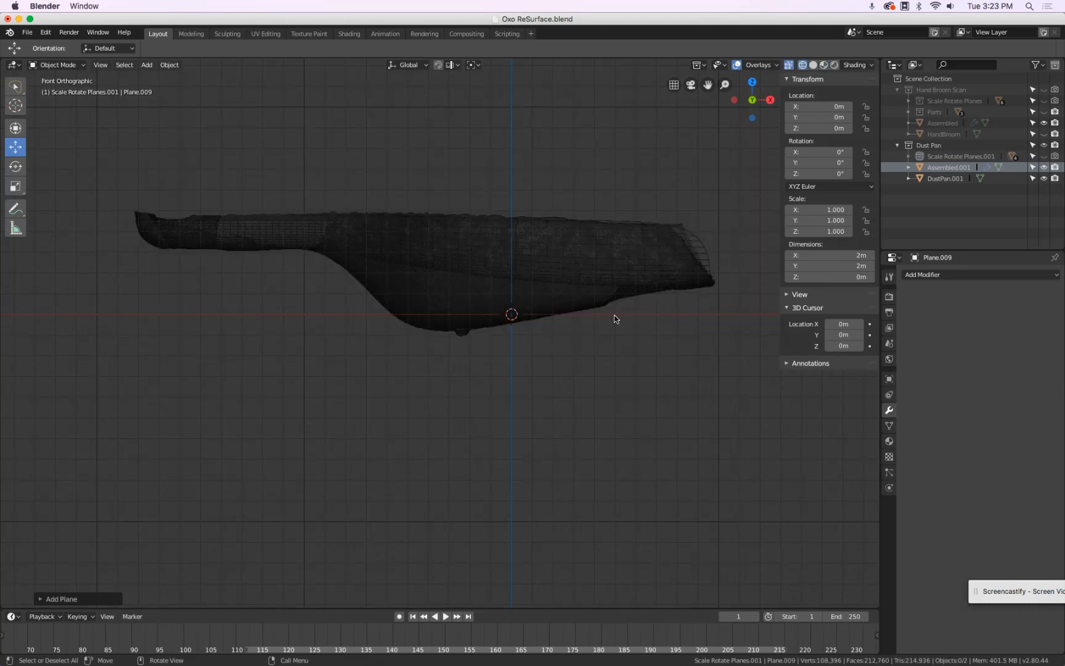
scroll(615, 318, down, 4)
middle_drag(618, 314, 598, 331)
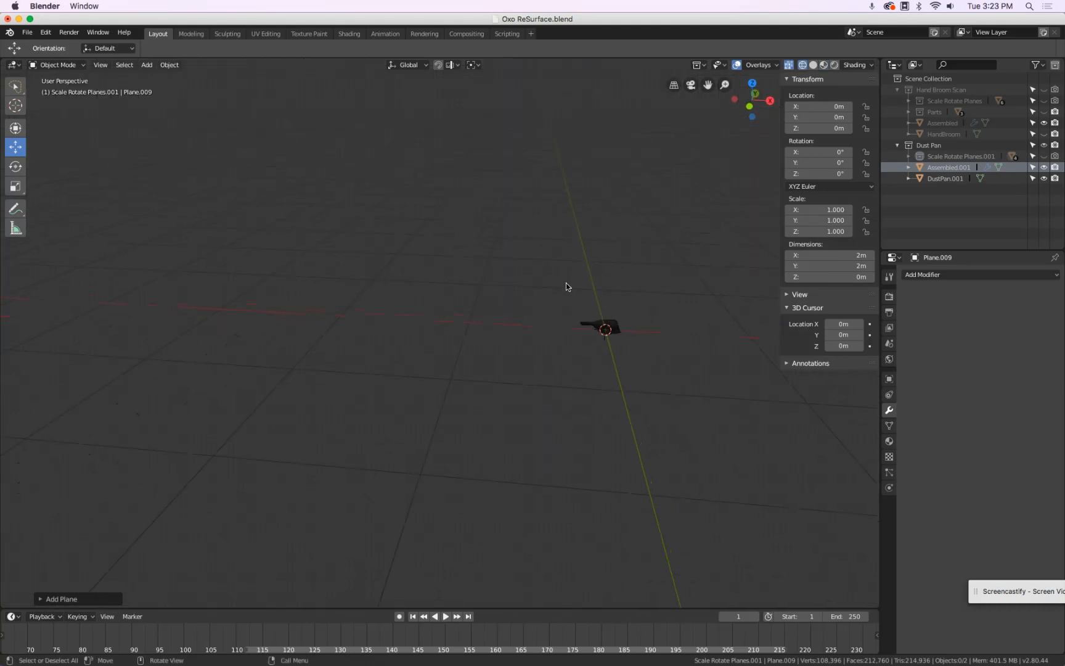
middle_drag(566, 285, 591, 309)
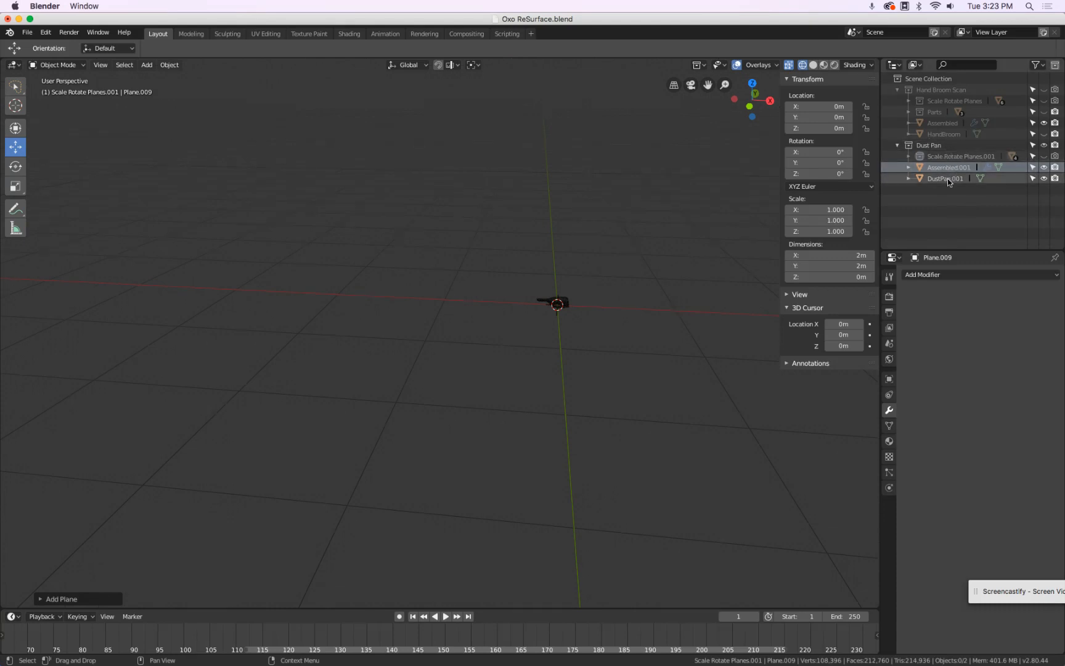
Step: Make the Dust Pan collection active and add a 2 m plane mesh to it at the 3D cursor
click(908, 167)
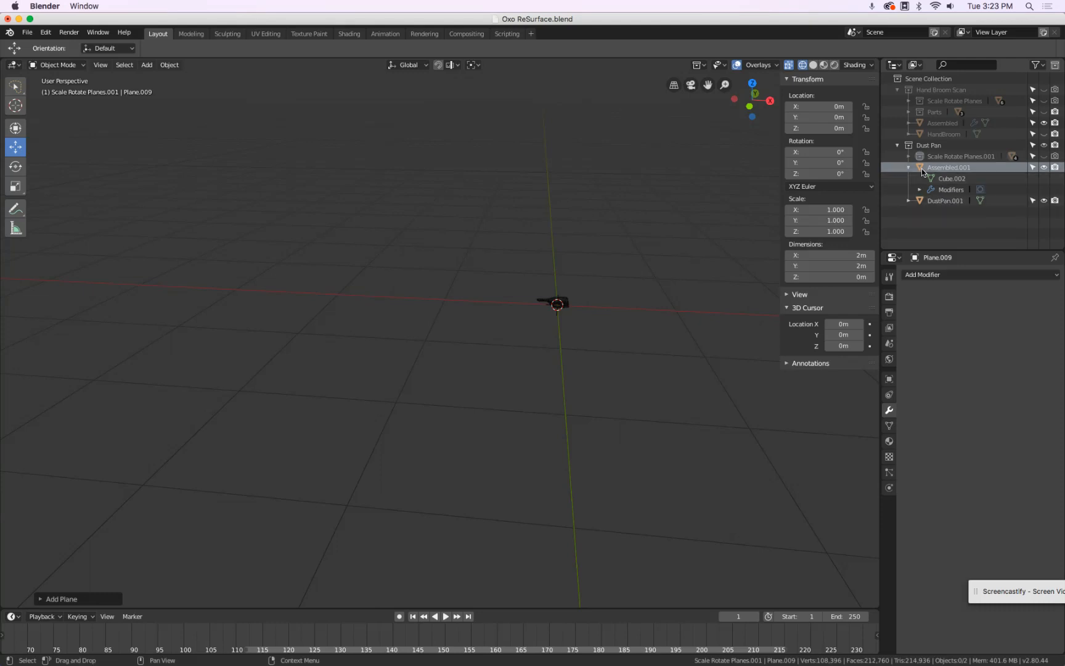
click(923, 147)
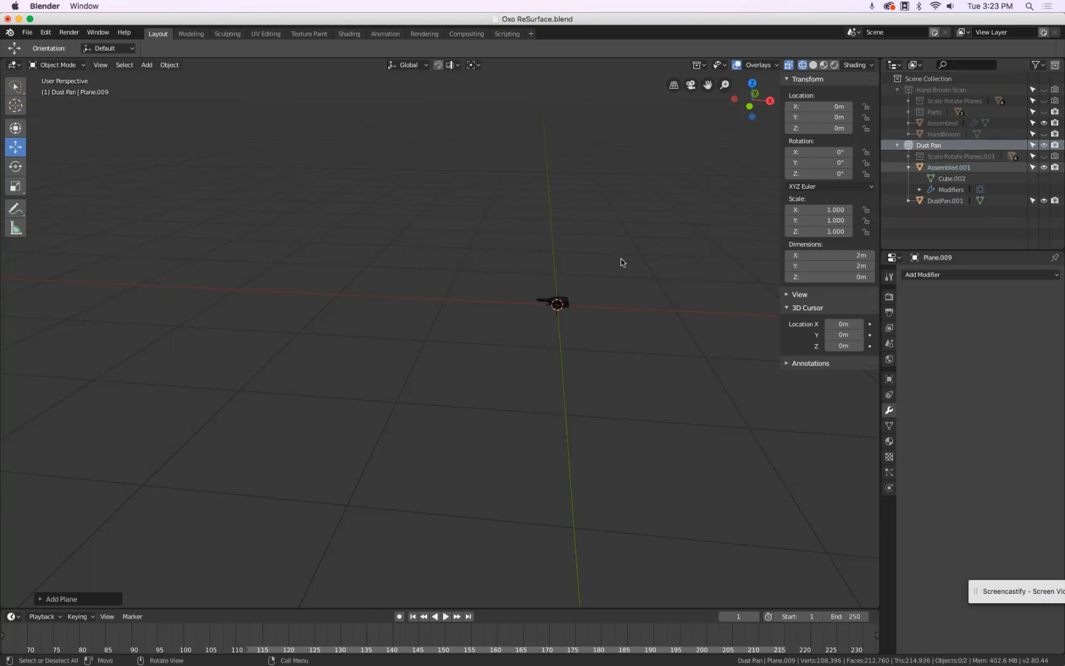
key(shift+a)
mouse_move(621, 258)
click(659, 260)
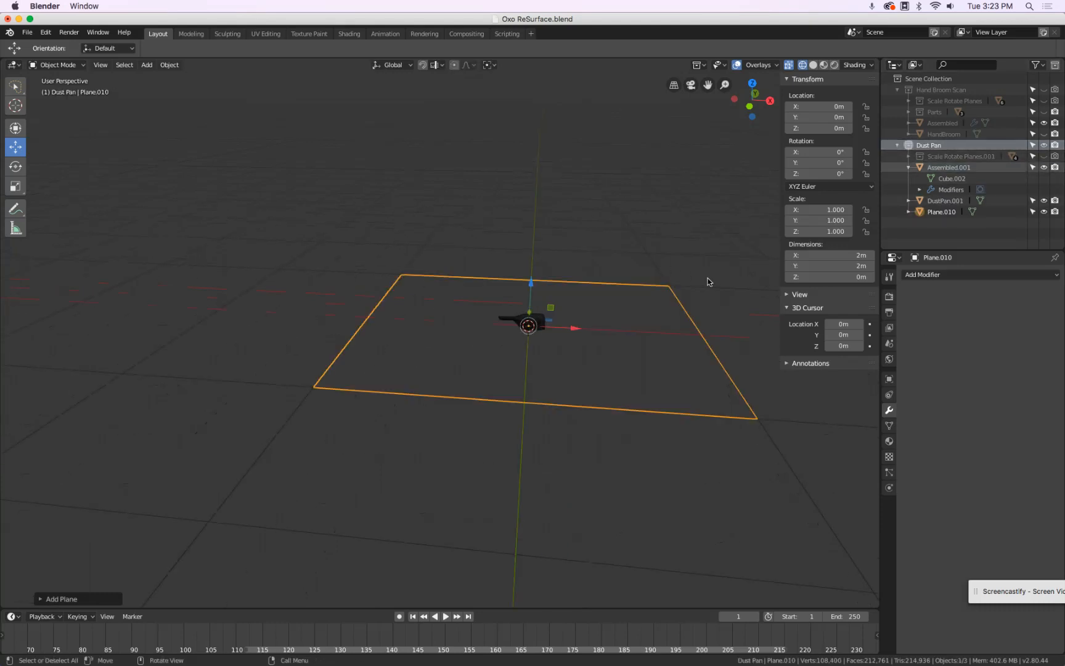
Step: Scale the new plane down uniformly to about 0.084, close to the dustpan's size
scroll(709, 282, left, 5)
key(s)
click(410, 341)
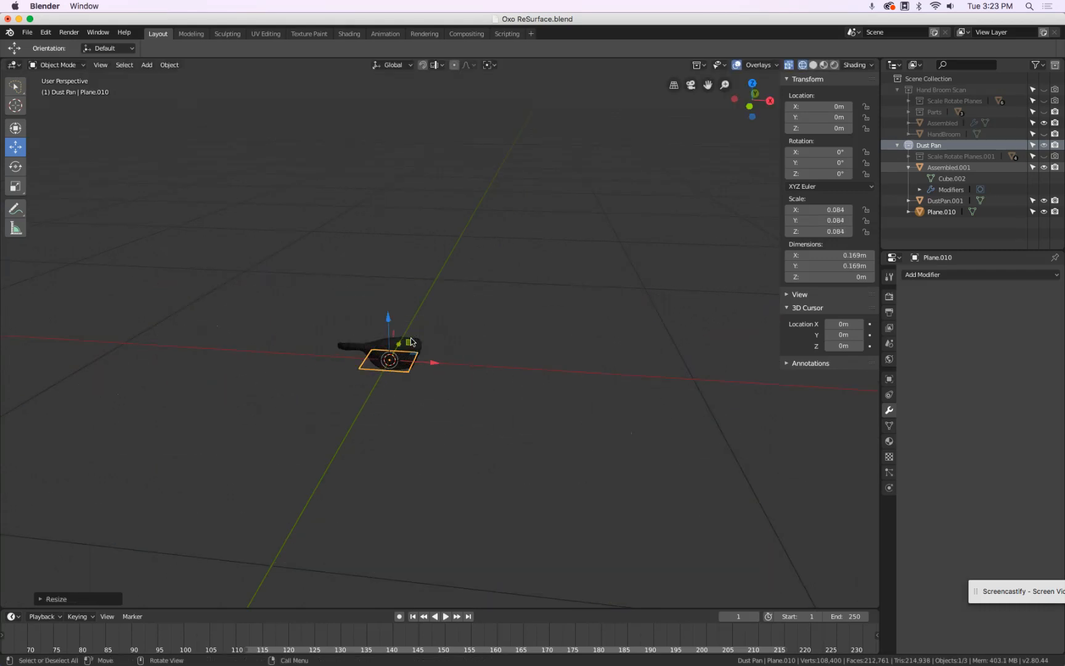
Step: Tilt the plane to about -11.8° around Y and move it under the pan at about X 0.024 m, Z -0.0013 m
key(KP_1)
scroll(313, 371, up, 10)
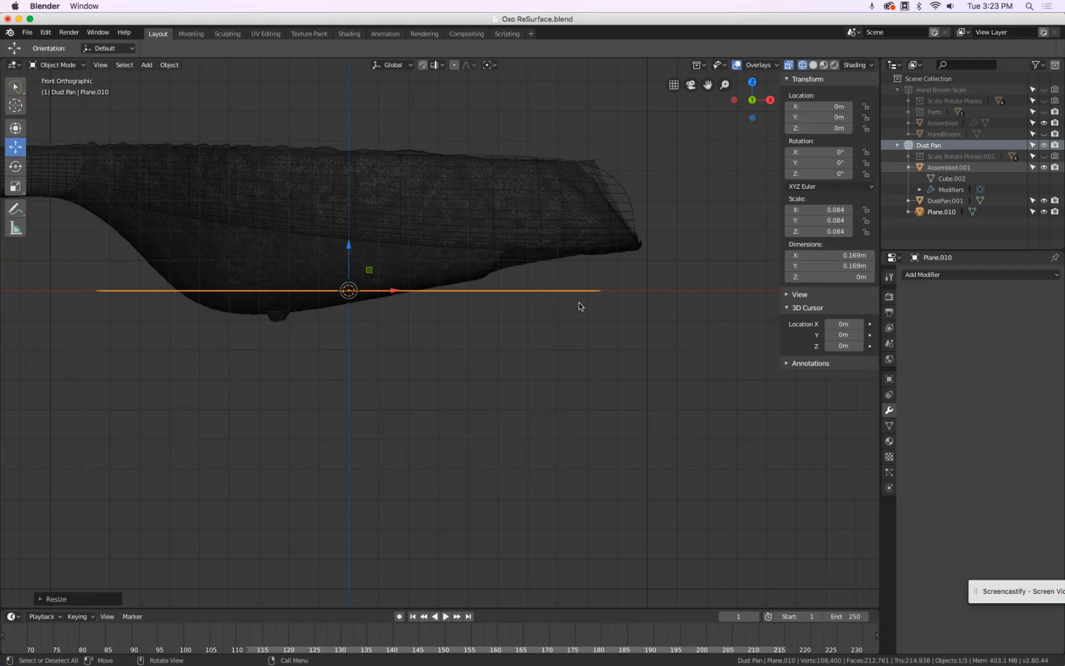
key(r)
click(582, 255)
key(g)
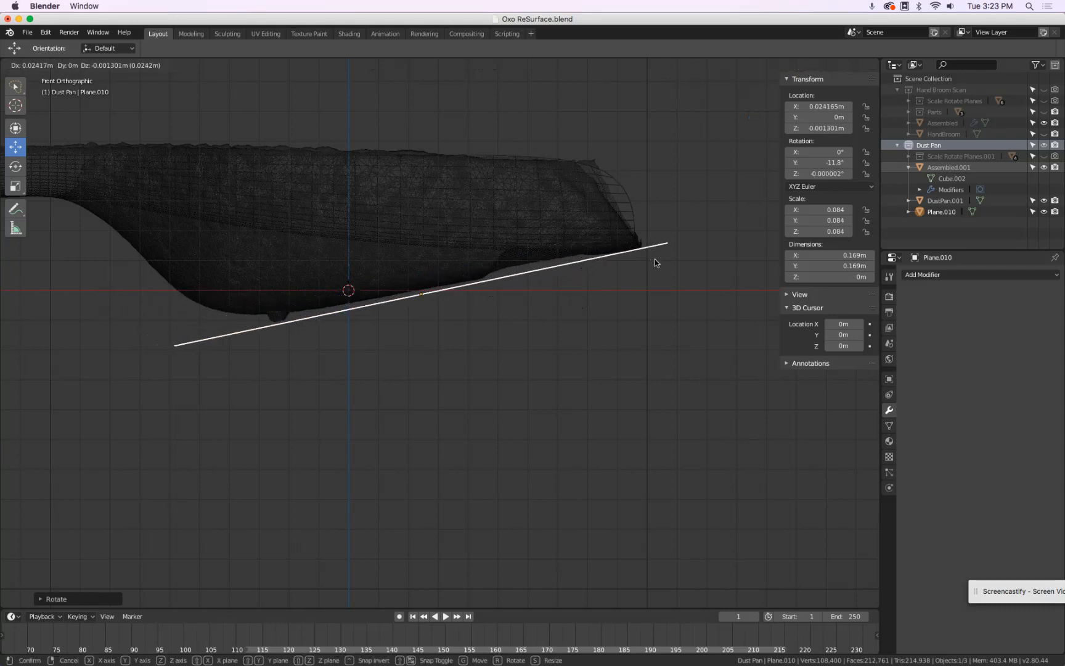
click(655, 259)
Step: Refine the plane's Y rotation to about -10.4° and raise it to about Z 0 m to meet the scan's sloping underside
scroll(655, 258, up, 2)
key(r)
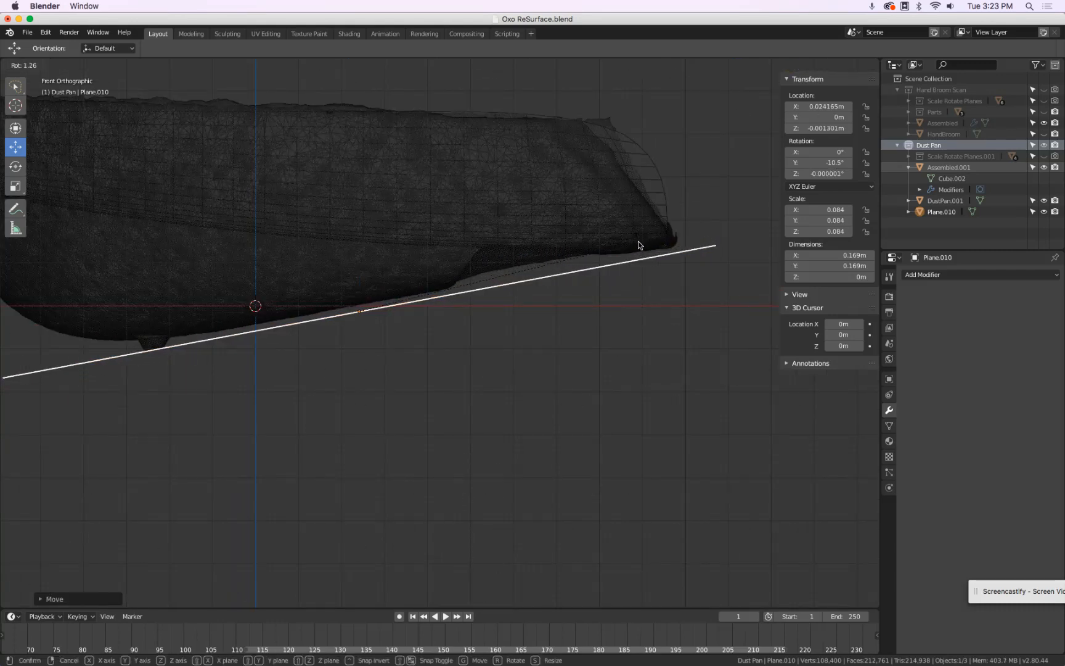
click(638, 244)
key(g)
click(566, 255)
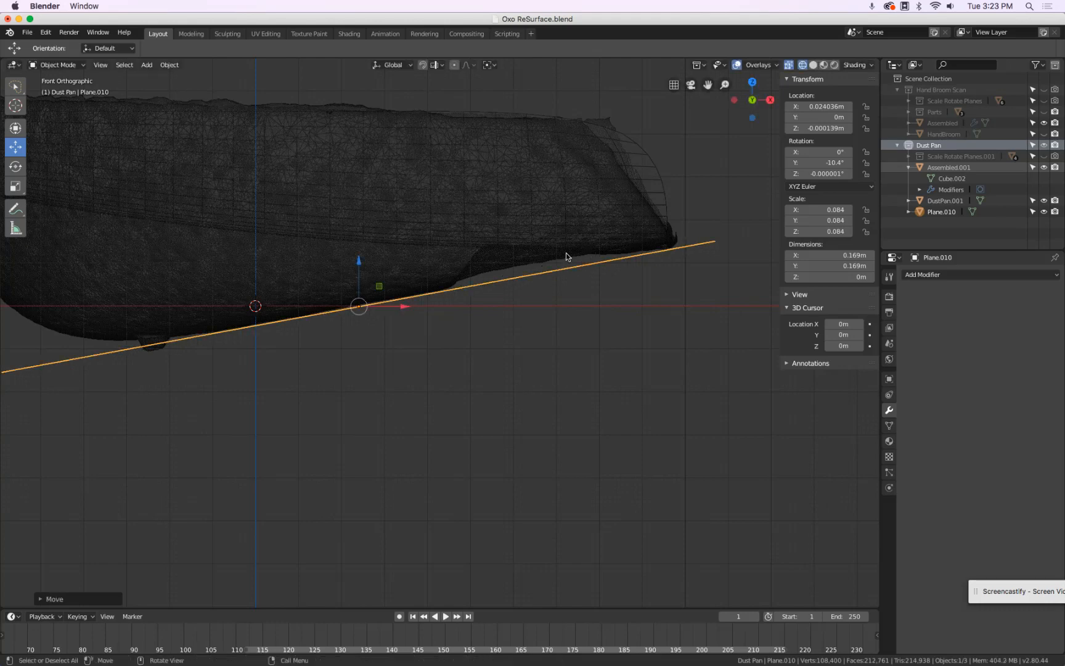
scroll(521, 255, up, 3)
scroll(521, 255, down, 2)
key(g)
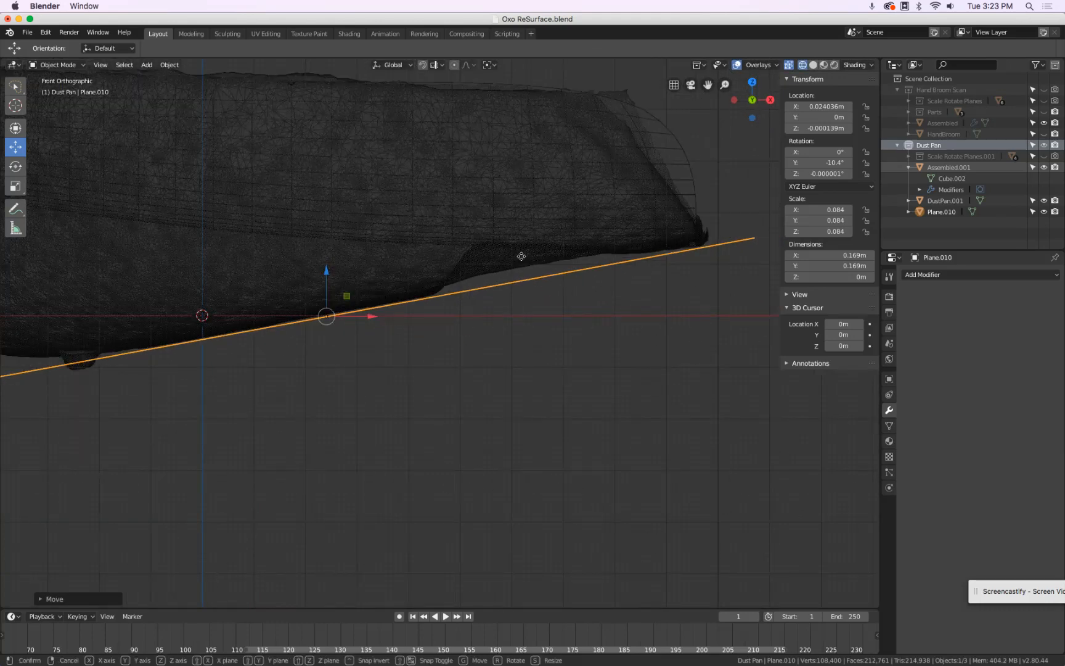
click(520, 255)
Step: Switch the viewport to solid shading and inspect the plane's alignment along the scan's sloping underside
scroll(494, 262, down, 2)
key(z)
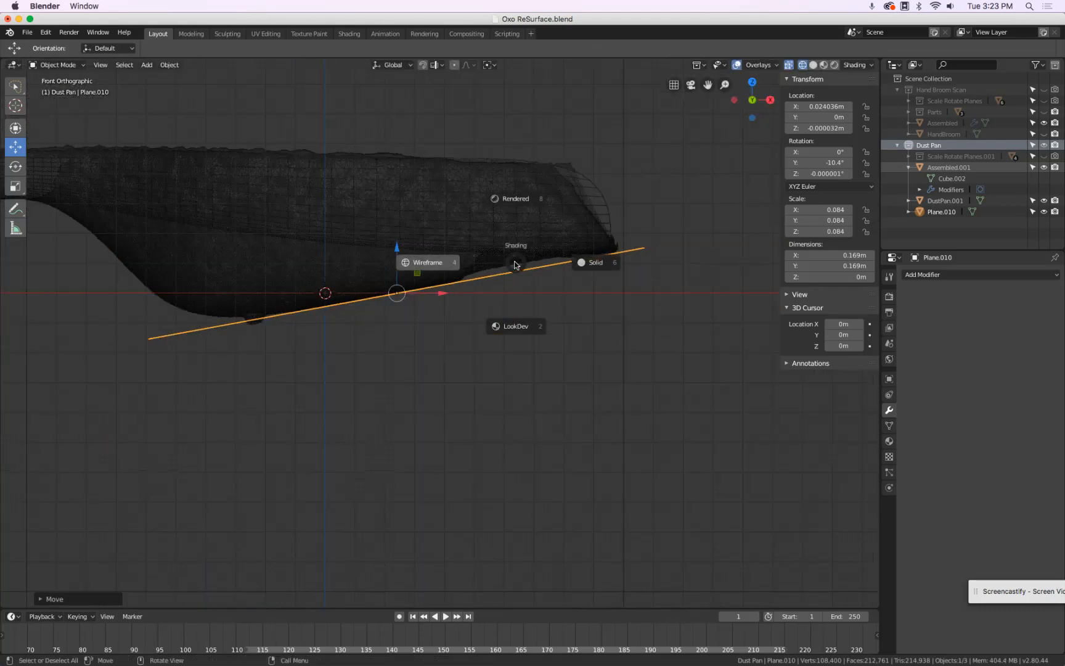
click(593, 261)
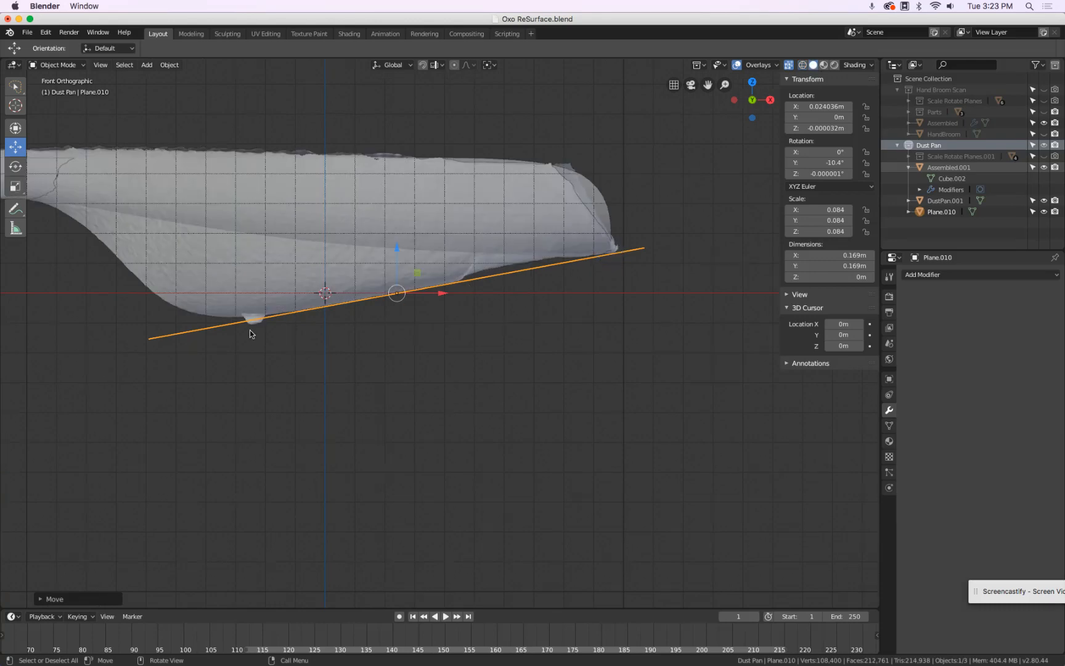
scroll(594, 260, up, 4)
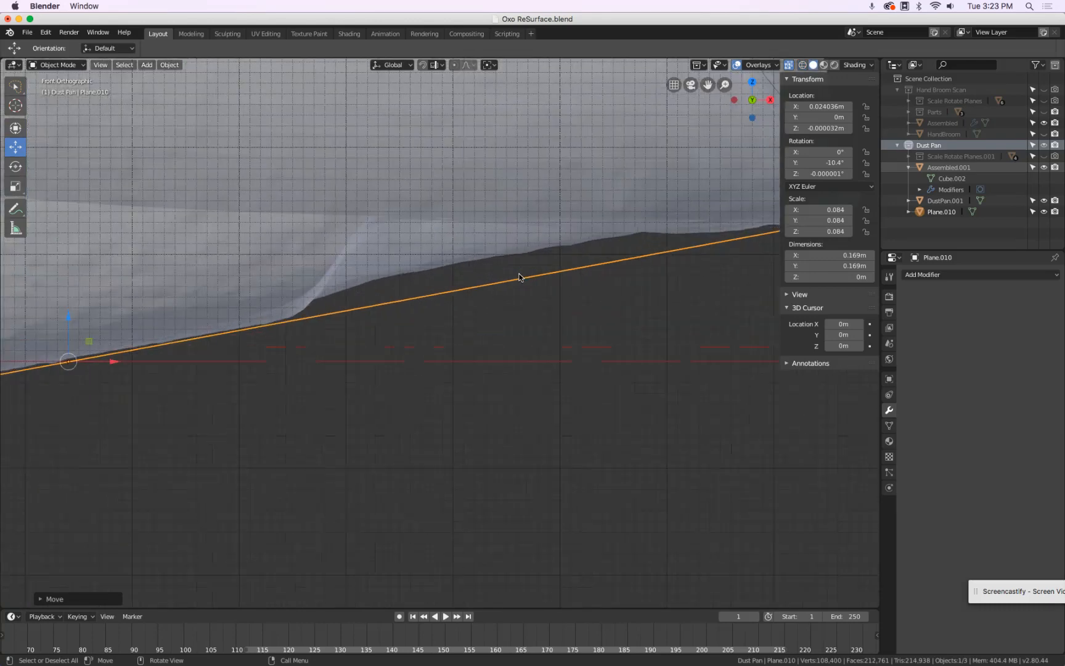
Step: Refine the reference plane's Y rotation to -10.3° and move it to about X 0.0239 m, Z 0.0001 m
scroll(519, 277, down, 3)
scroll(519, 277, down, 2)
scroll(426, 290, up, 2)
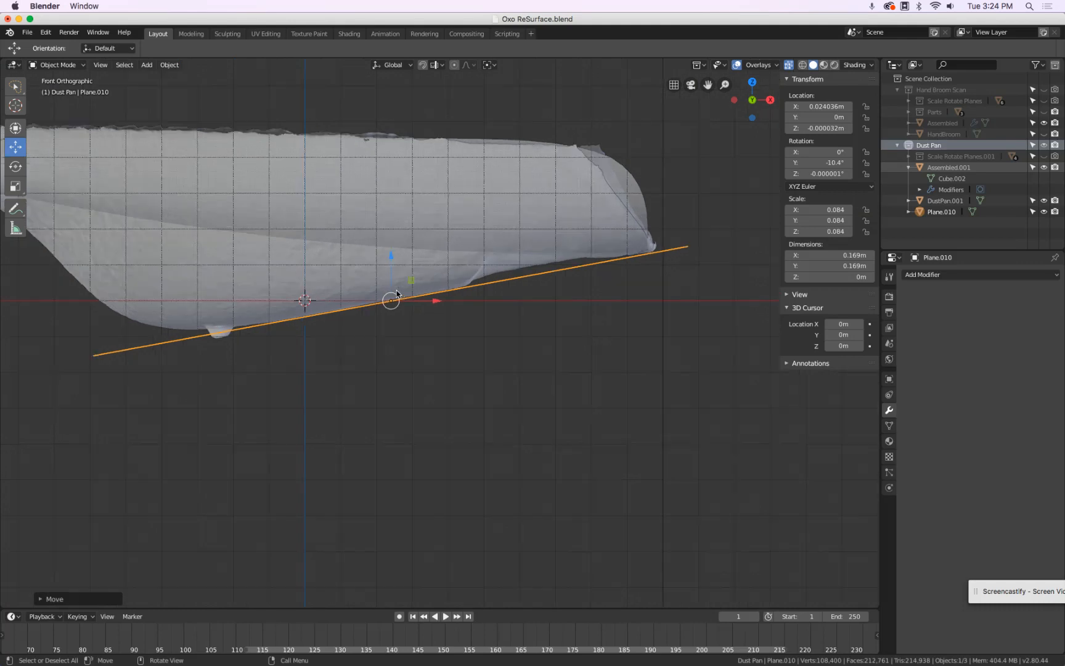
key(r)
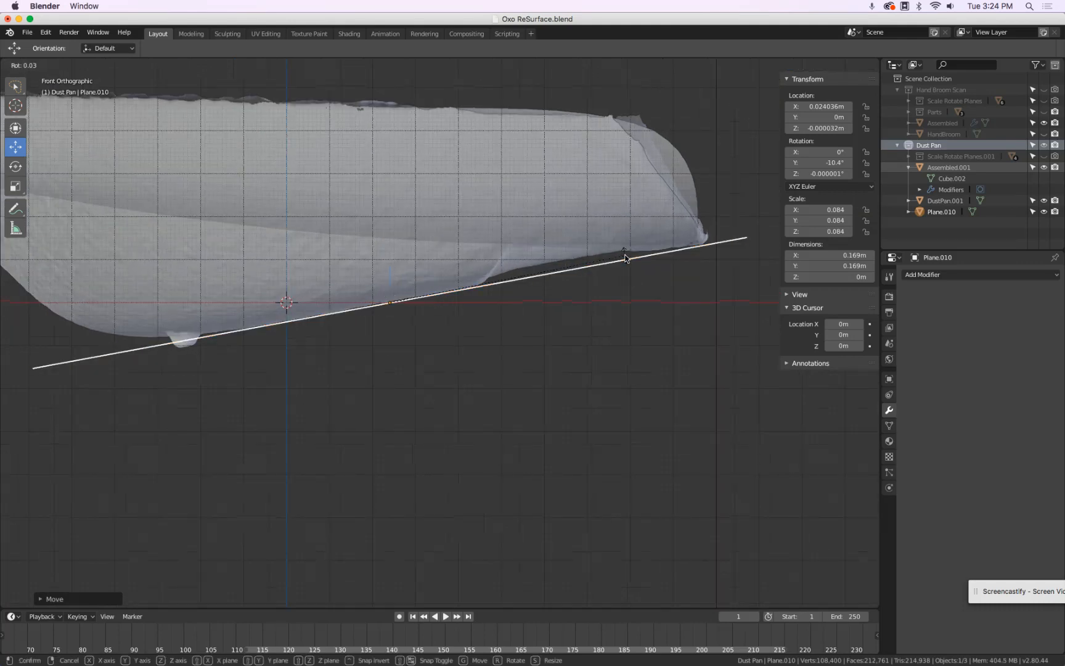
click(624, 257)
key(g)
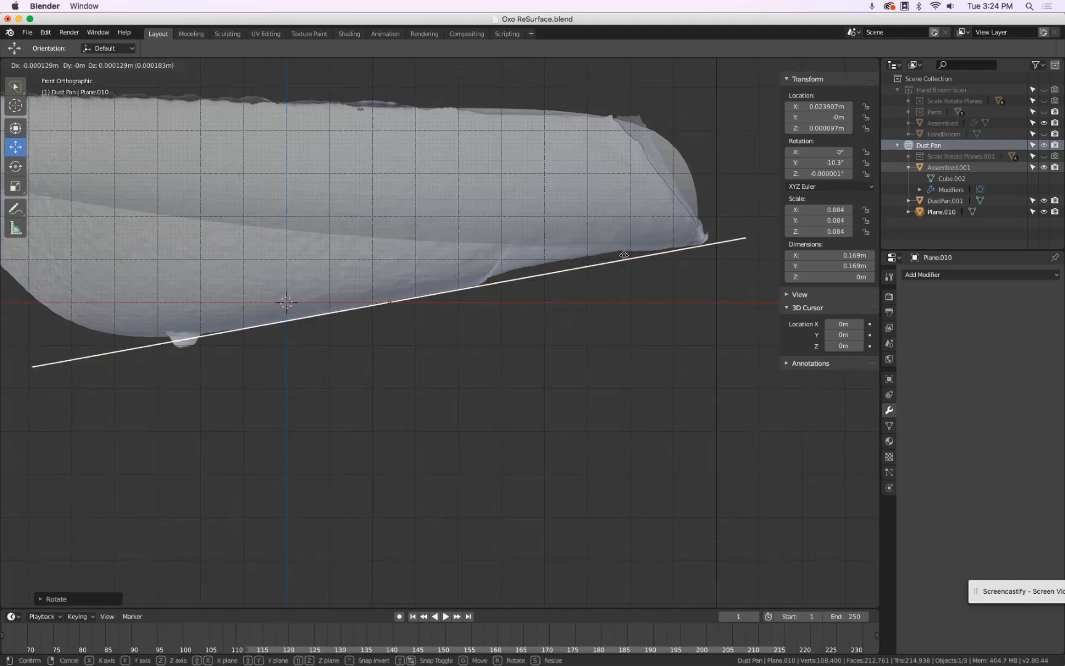
click(624, 256)
Step: Switch the transform orientation to Local and check the axes of the tilted plane
scroll(624, 257, down, 5)
middle_drag(624, 258, 621, 268)
scroll(619, 267, down, 4)
click(394, 65)
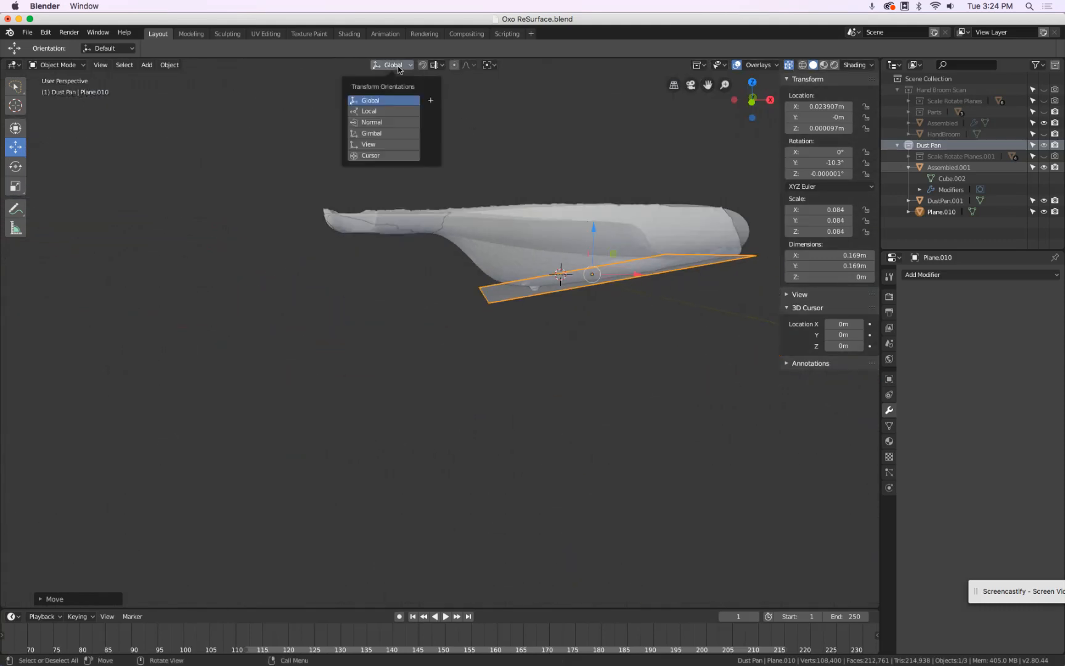
click(393, 111)
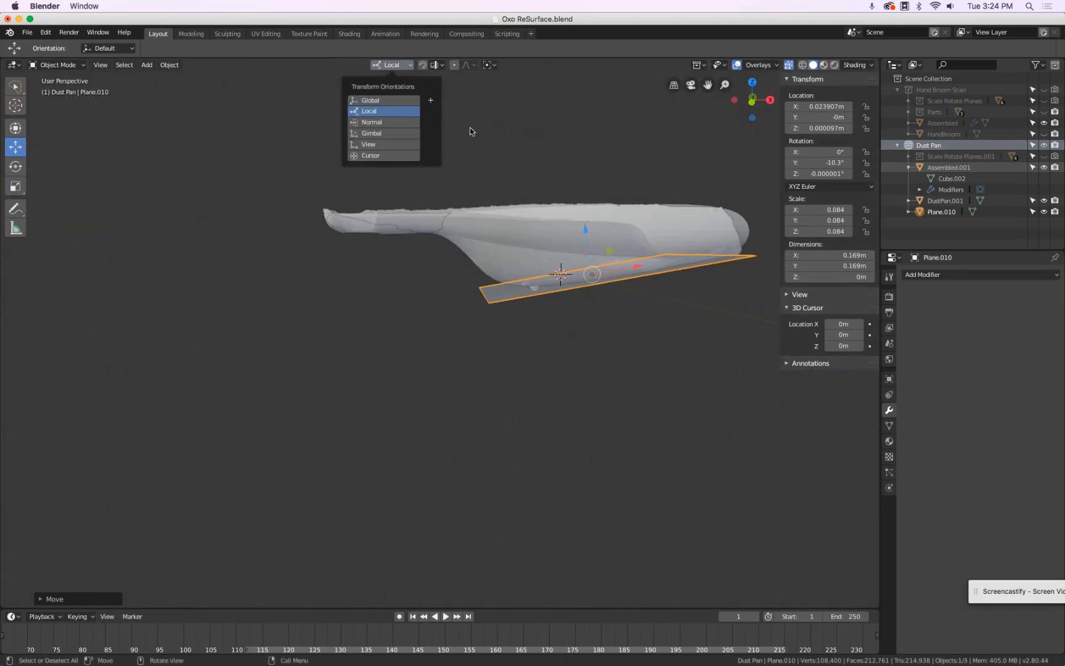
middle_drag(487, 142, 484, 137)
Step: Create a custom transform orientation from the tilted reference plane, name it "Bottom", and deselect the plane
click(399, 65)
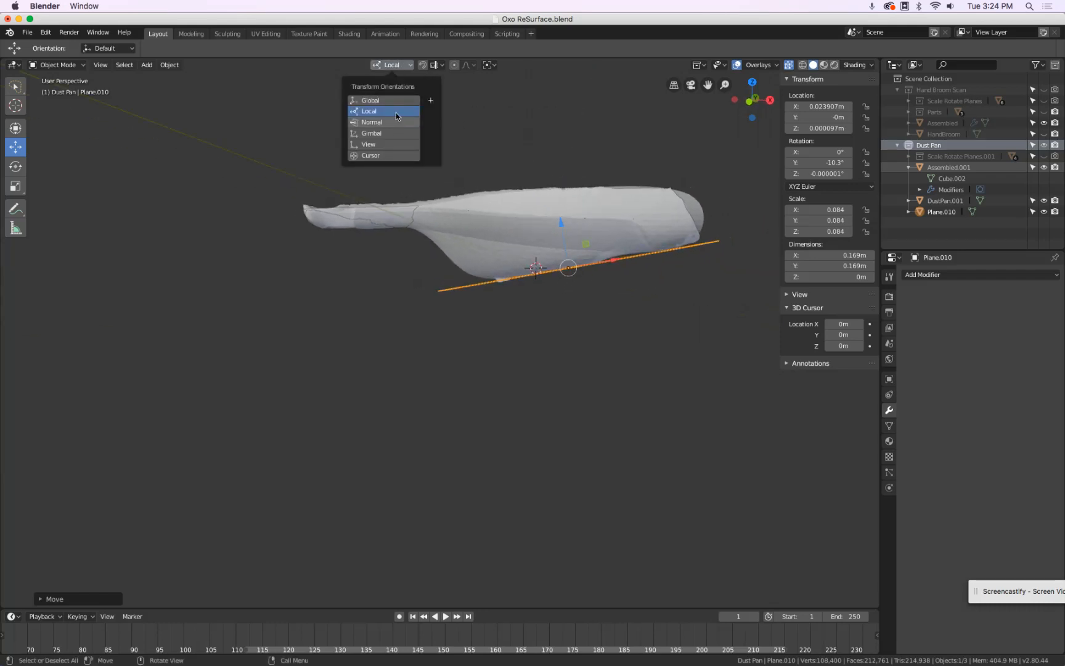
click(430, 100)
click(385, 184)
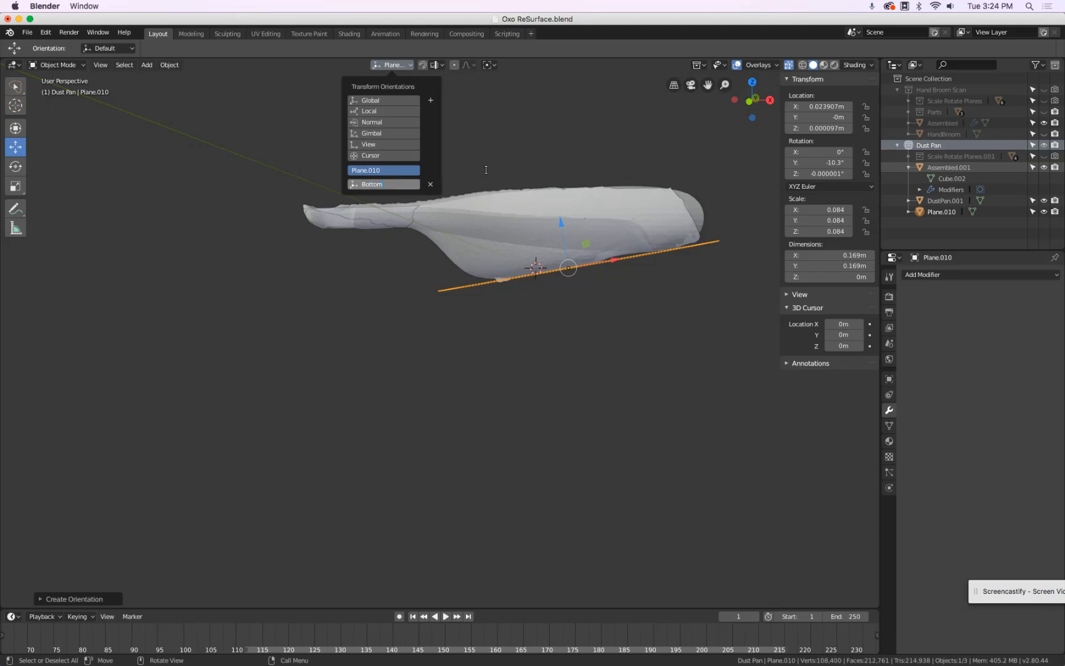
text(Bottom)
key(Return)
click(579, 131)
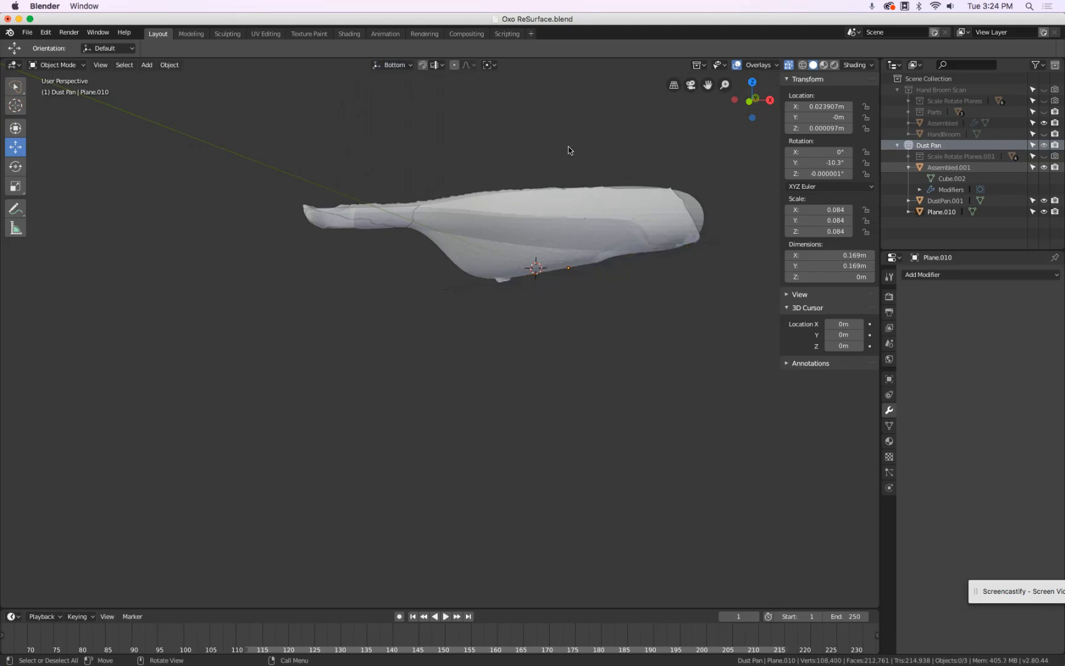
Step: Delete the tilted reference plane from under the dustpan
middle_drag(569, 147, 574, 168)
scroll(573, 169, down, 1)
click(543, 294)
key(x)
click(542, 294)
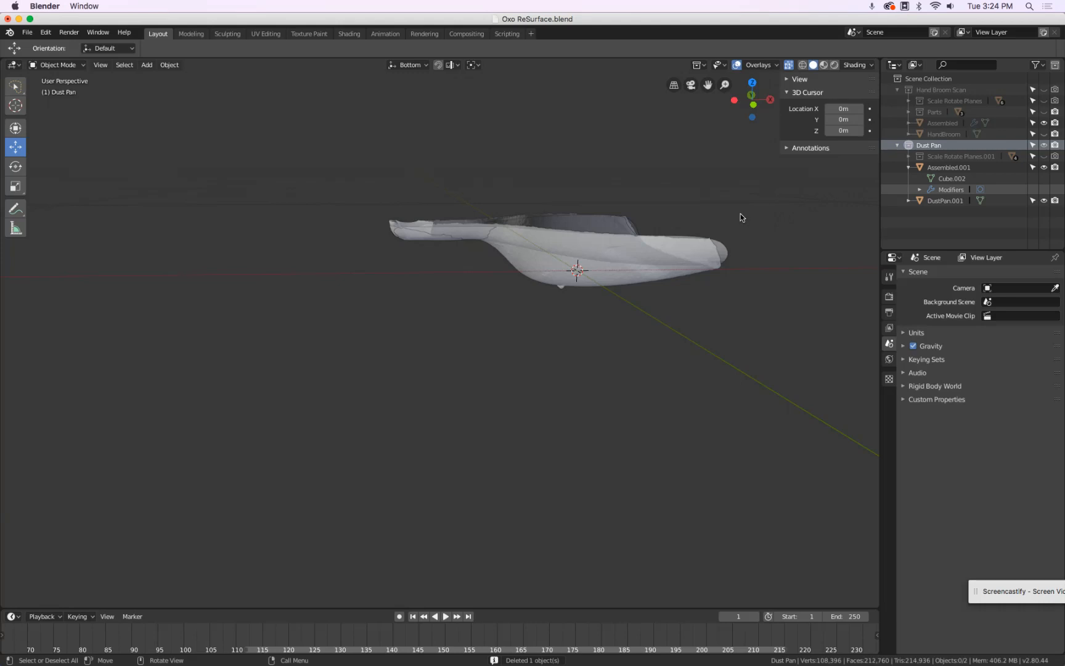
Step: Switch to textured LookDev shading and open the Assembled.001 mesh for editing in the front orthographic view
mouse_move(741, 214)
middle_down()
mouse_move(732, 299)
mouse_move(746, 205)
middle_up()
scroll(618, 234, up, 4)
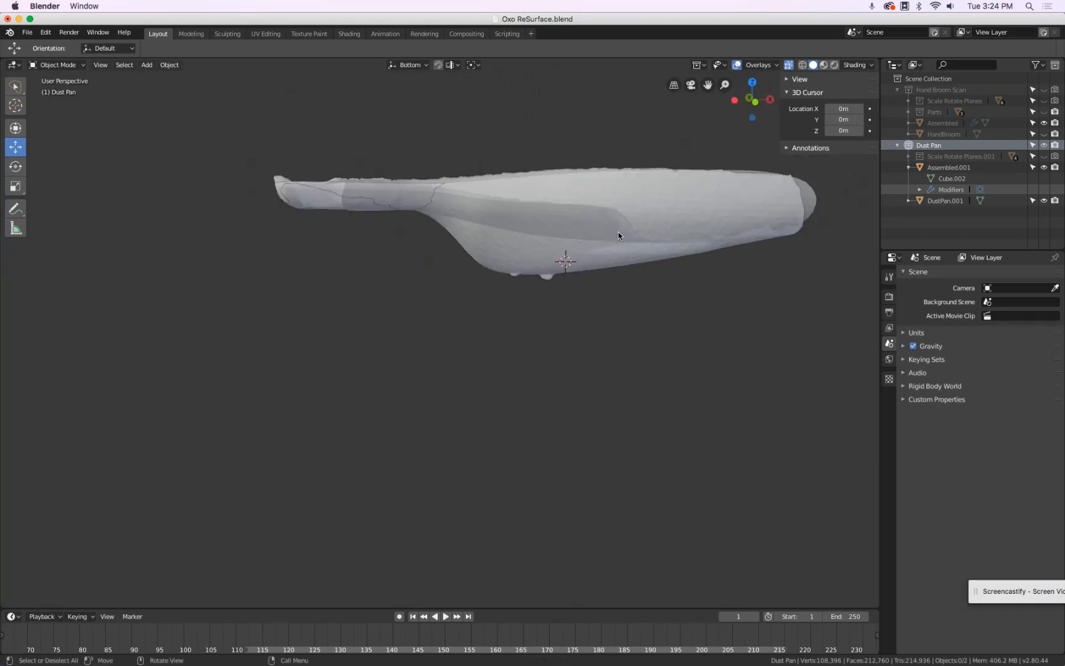
middle_drag(618, 235, 620, 271)
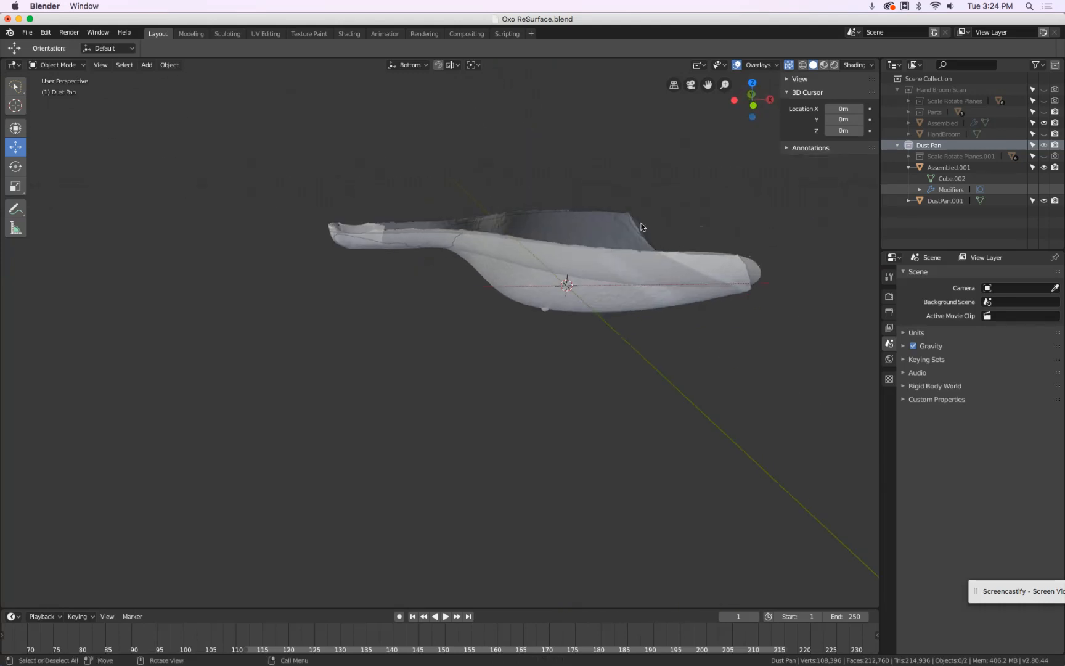
click(824, 65)
click(752, 269)
middle_drag(759, 219, 680, 386)
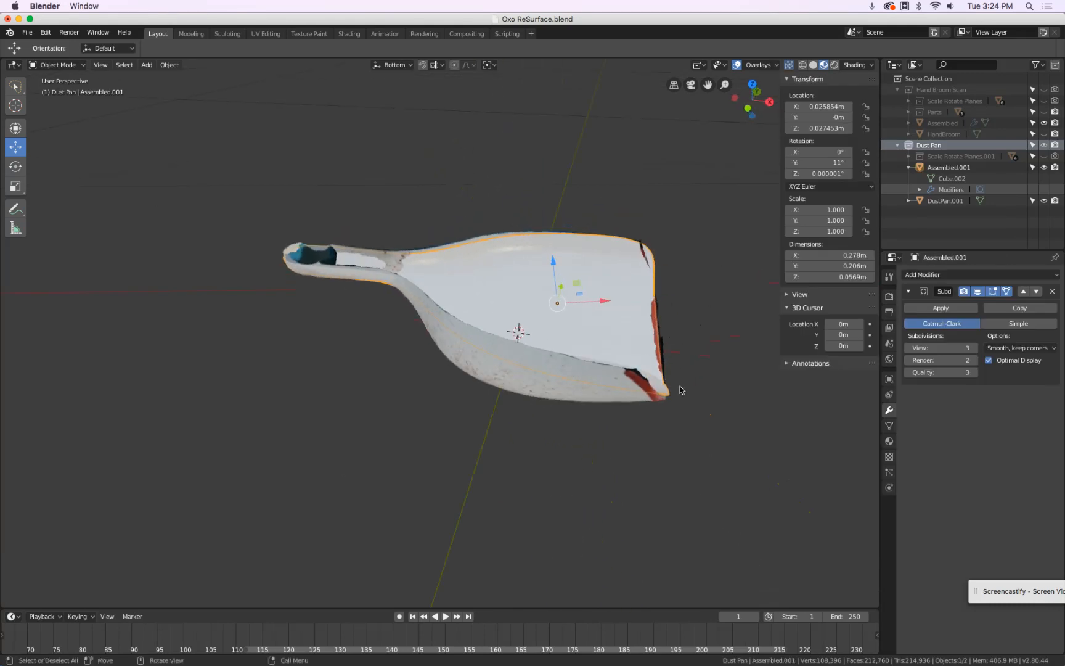
key(Tab)
key(KP_1)
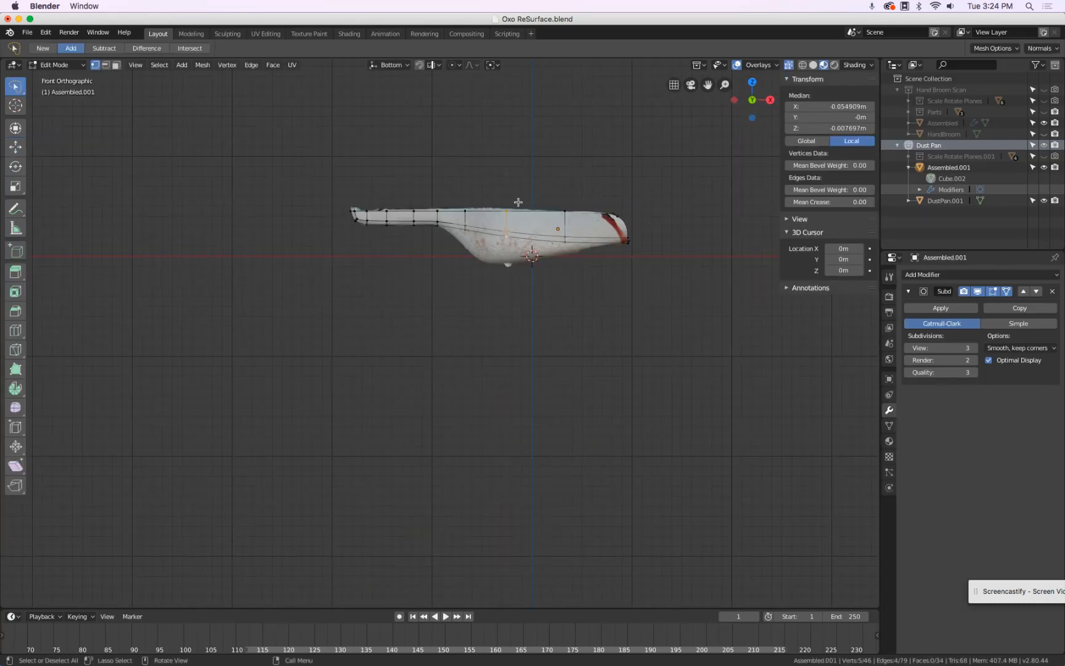
scroll(518, 202, up, 1)
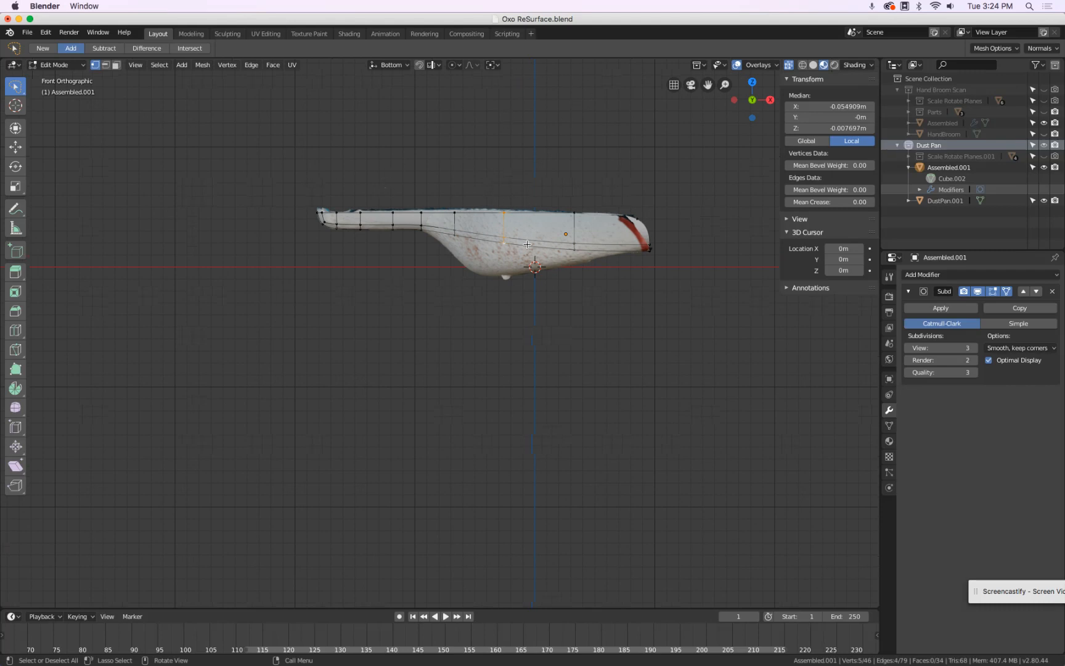
Step: Clear the selection, activate the Move tool and select the lower vertices of the column nearest the pan's front lip
key(a)
key(a)
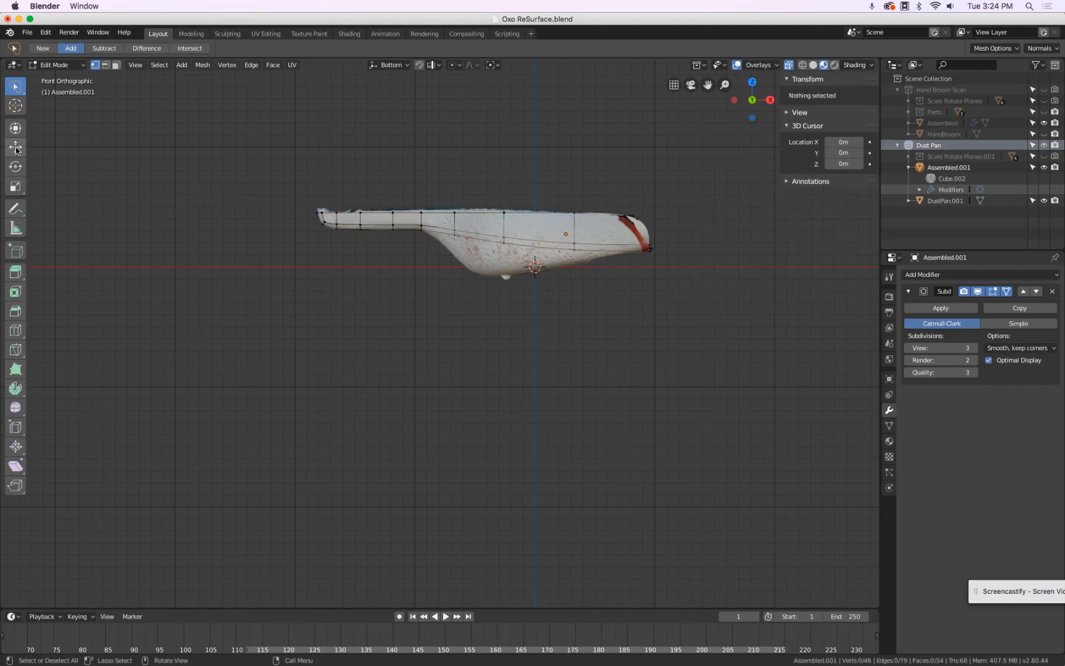
click(16, 148)
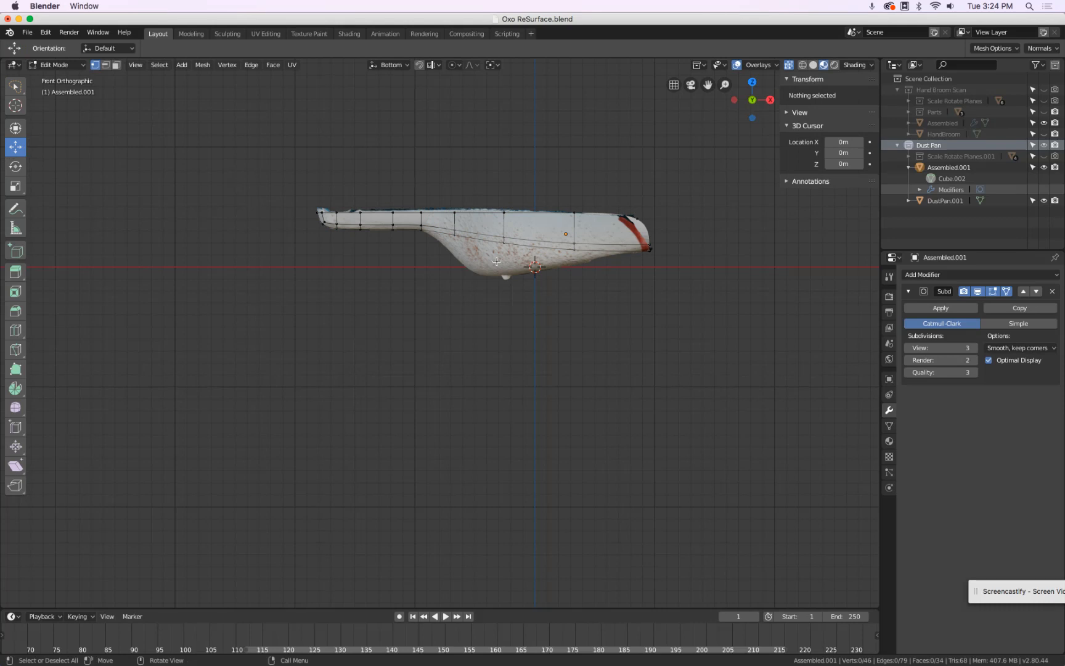
drag(535, 255, 580, 256)
key(a)
key(alt+a)
key(b)
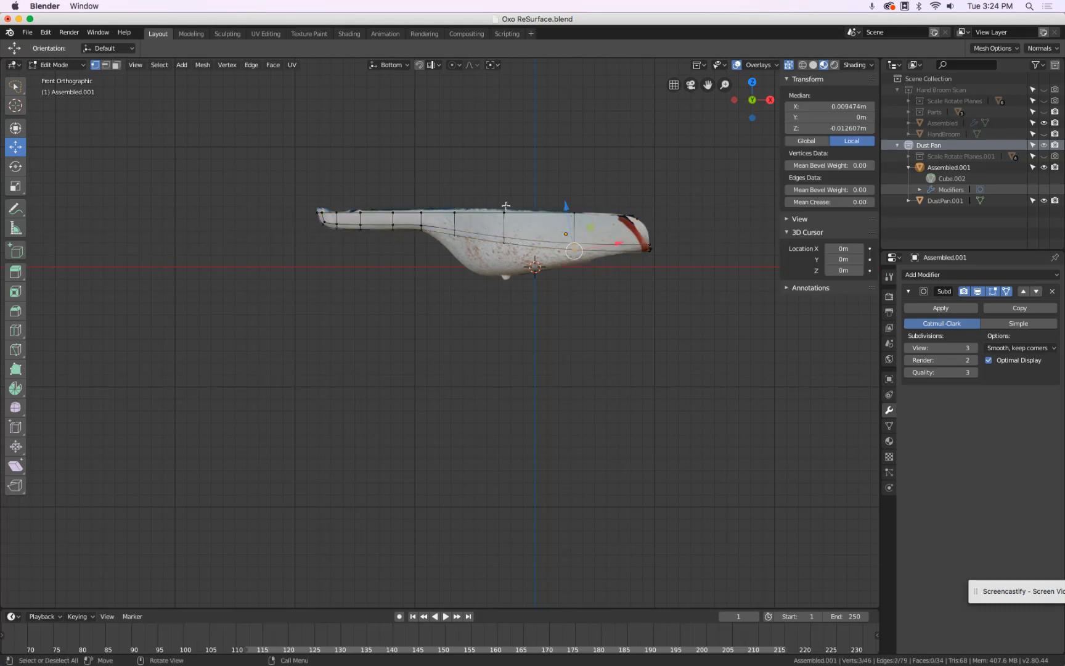
Step: Compare the move axes of the selected vertices in Local and Global orientation, and return to the Bottom orientation
click(404, 64)
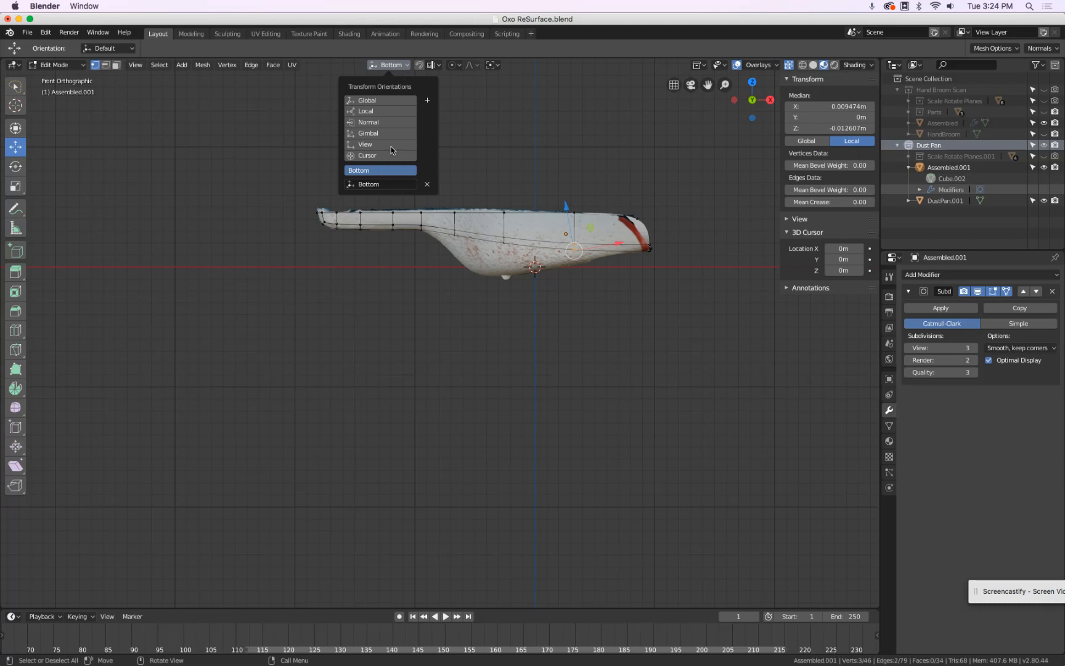
click(383, 112)
click(384, 100)
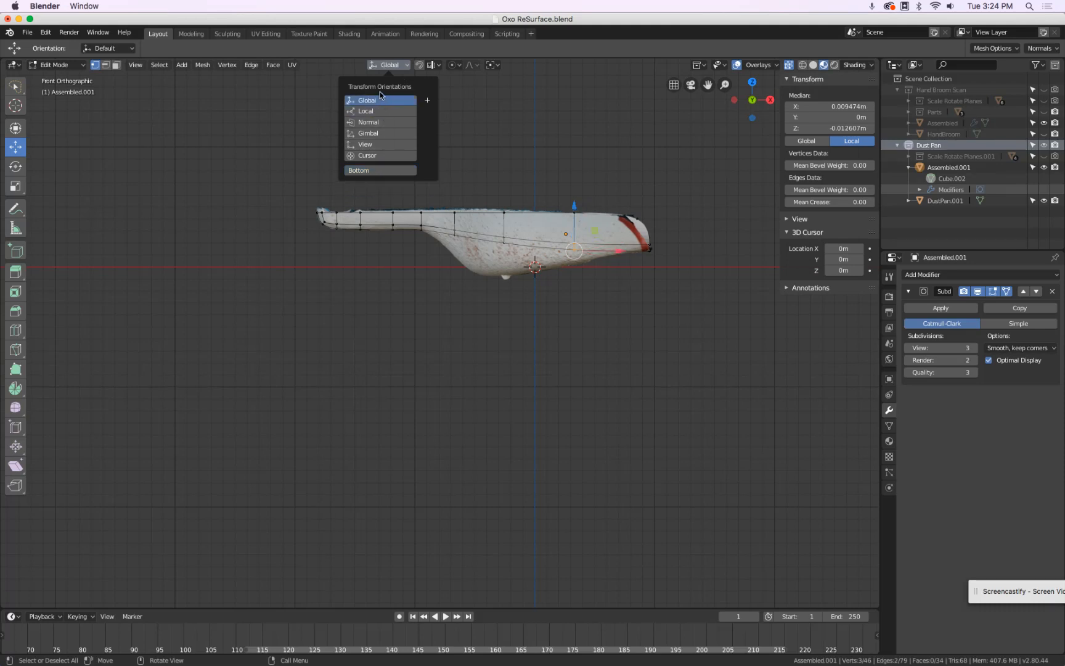
click(376, 170)
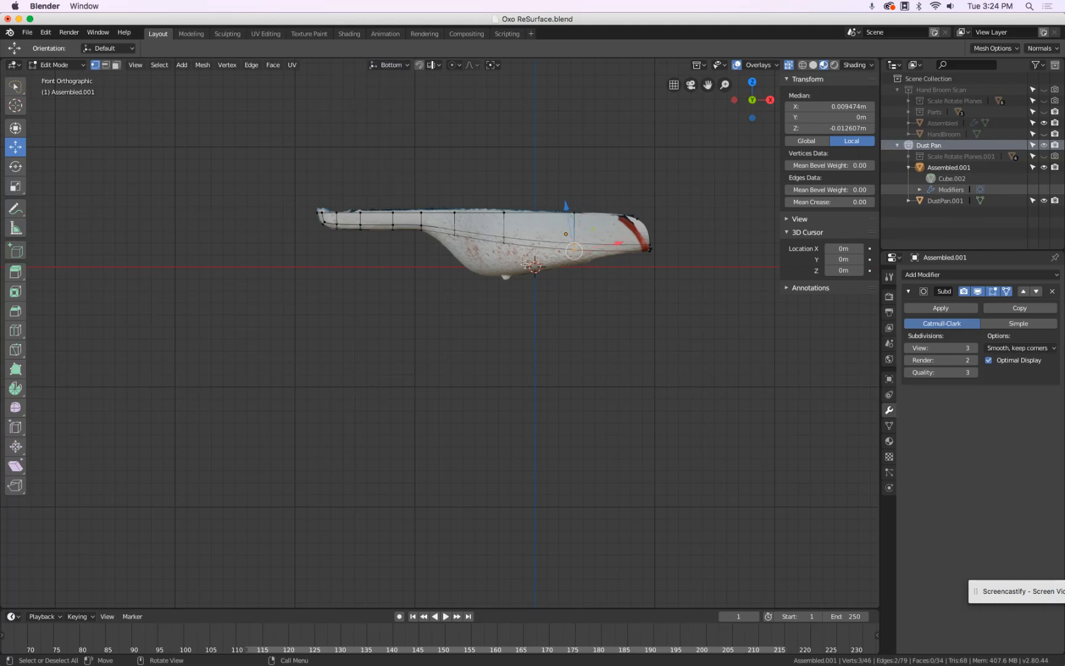
Step: Select the lower vertices of the pan's middle column and move them down along global Z to the scan's deepest area
key(b)
drag(494, 240, 516, 252)
key(alt+a)
key(b)
key(g)
key(z)
key(z)
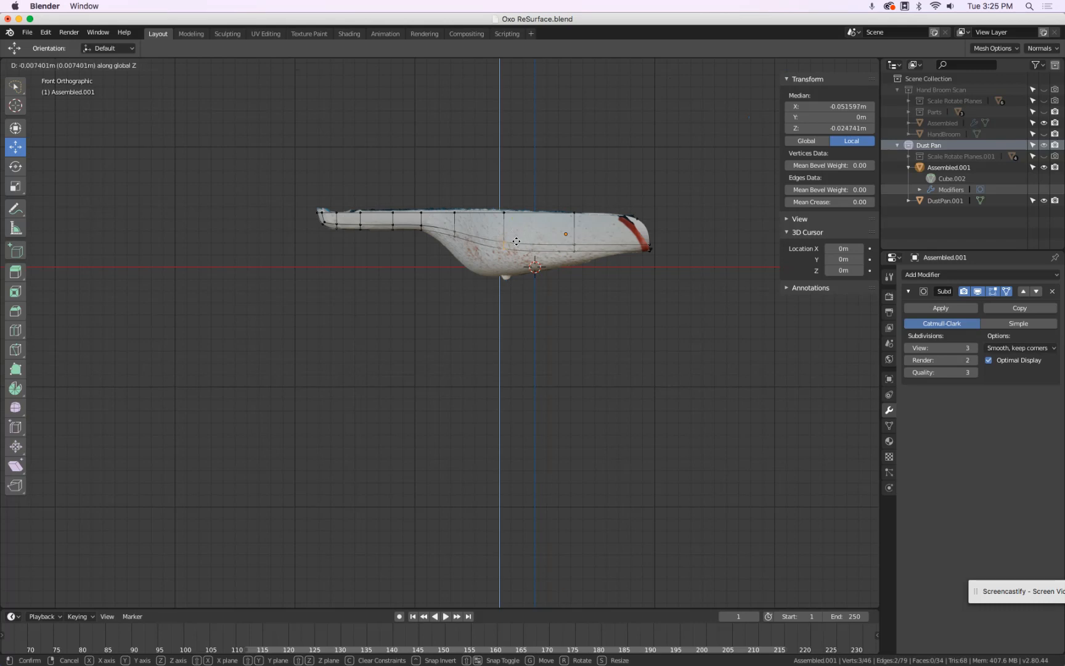
click(518, 275)
Step: Select the lower vertices of the column nearest the lip and lower them along global Z to a local median Z of about -0.019 m
key(a)
key(a)
key(b)
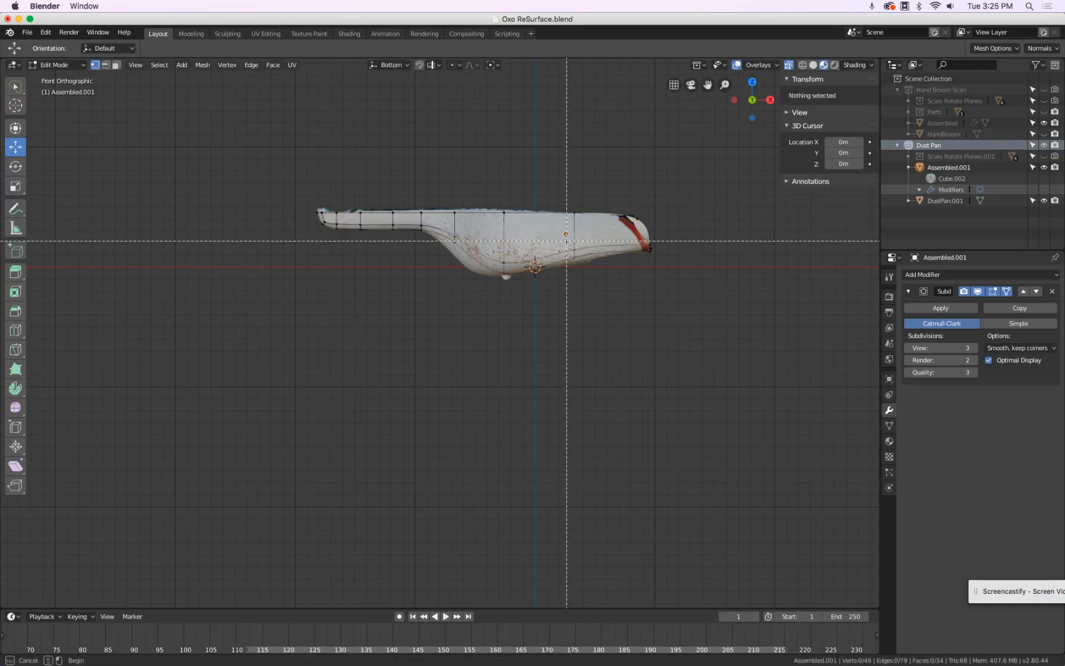
drag(567, 241, 600, 268)
key(g)
key(z)
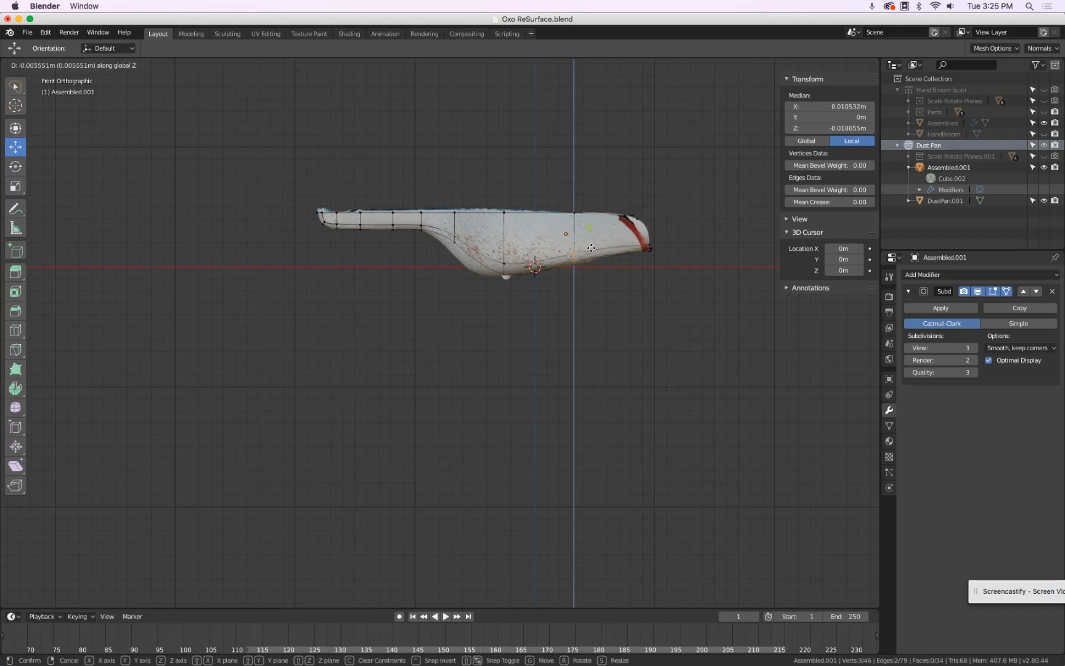
click(591, 249)
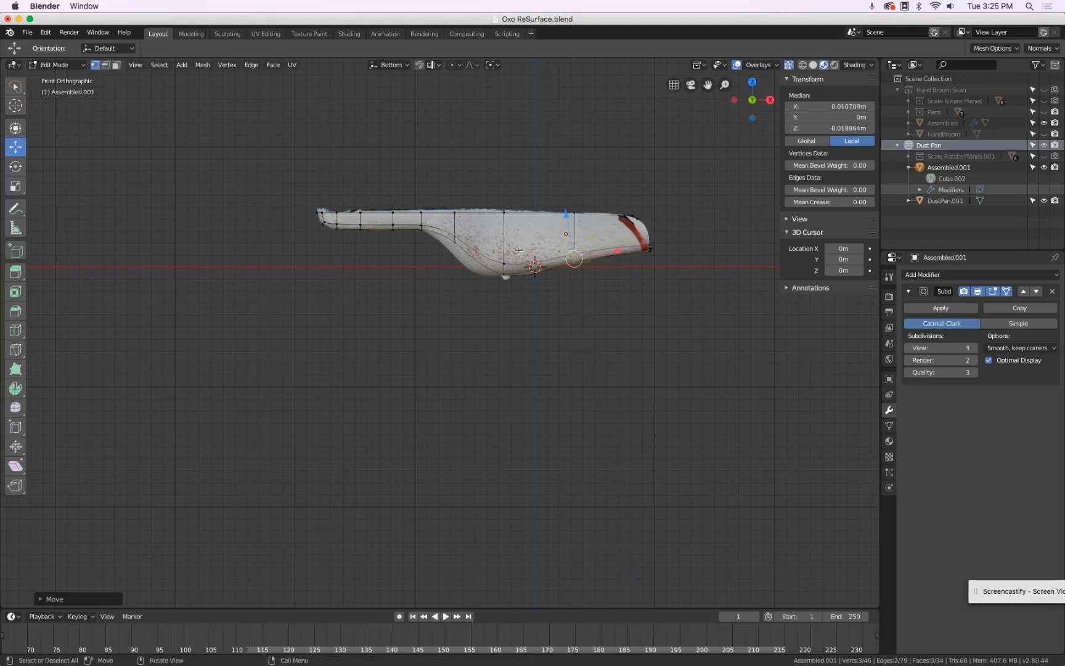
Step: Select the underside vertices from the middle column to the lip and flatten them by scaling to 0 along the Bottom orientation's Z axis
key(b)
drag(494, 262, 548, 289)
key(b)
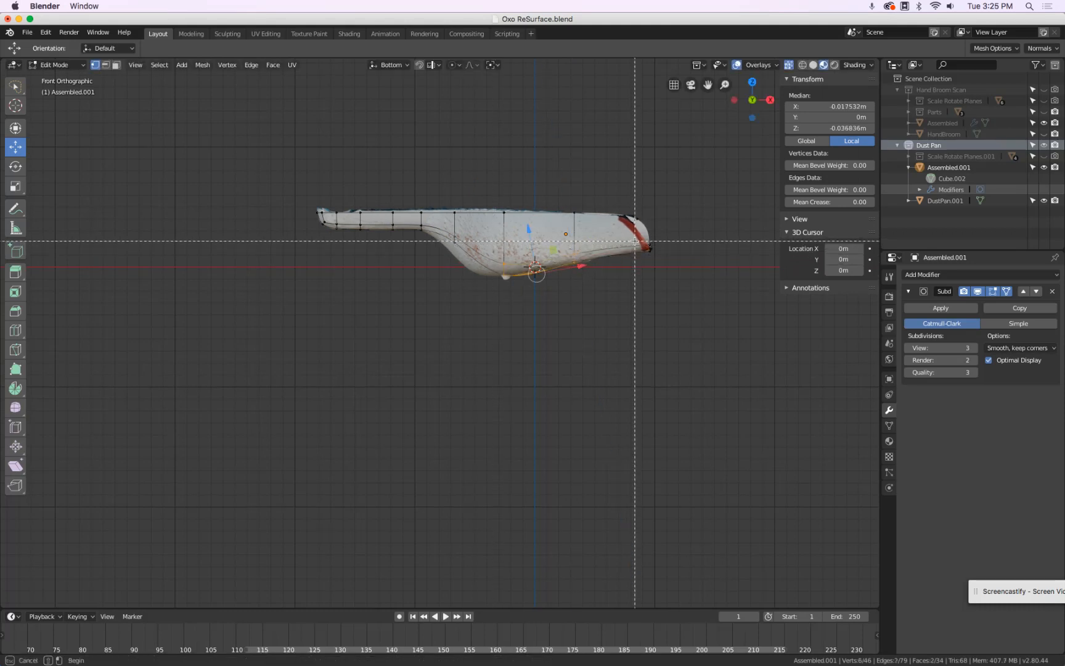
drag(638, 237, 678, 272)
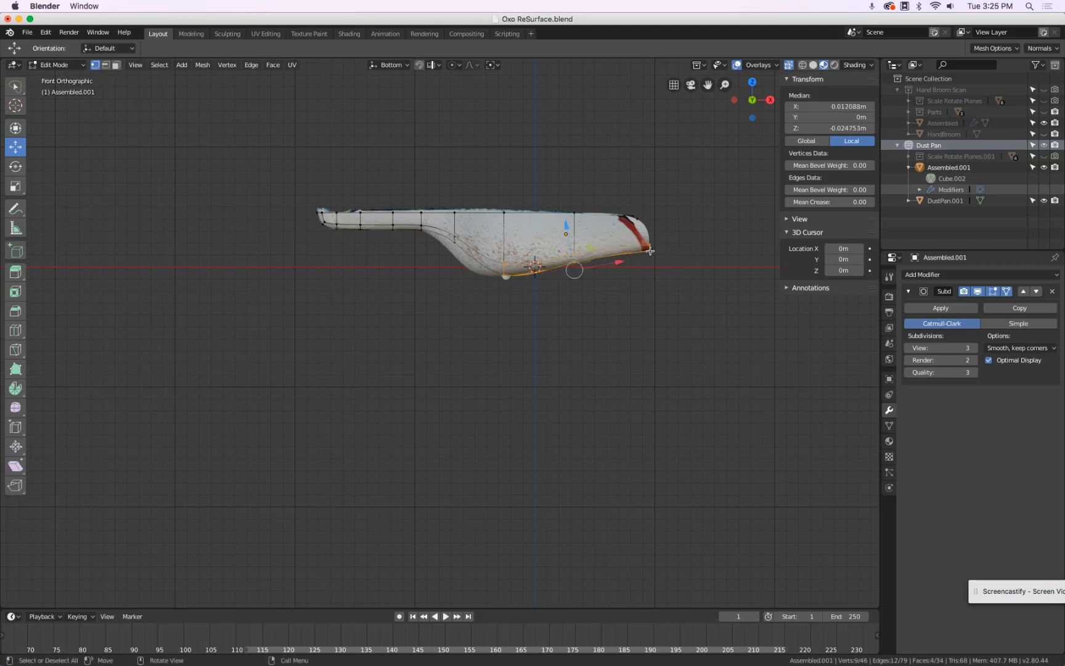
key(KP_3)
key(KP_1)
key(s)
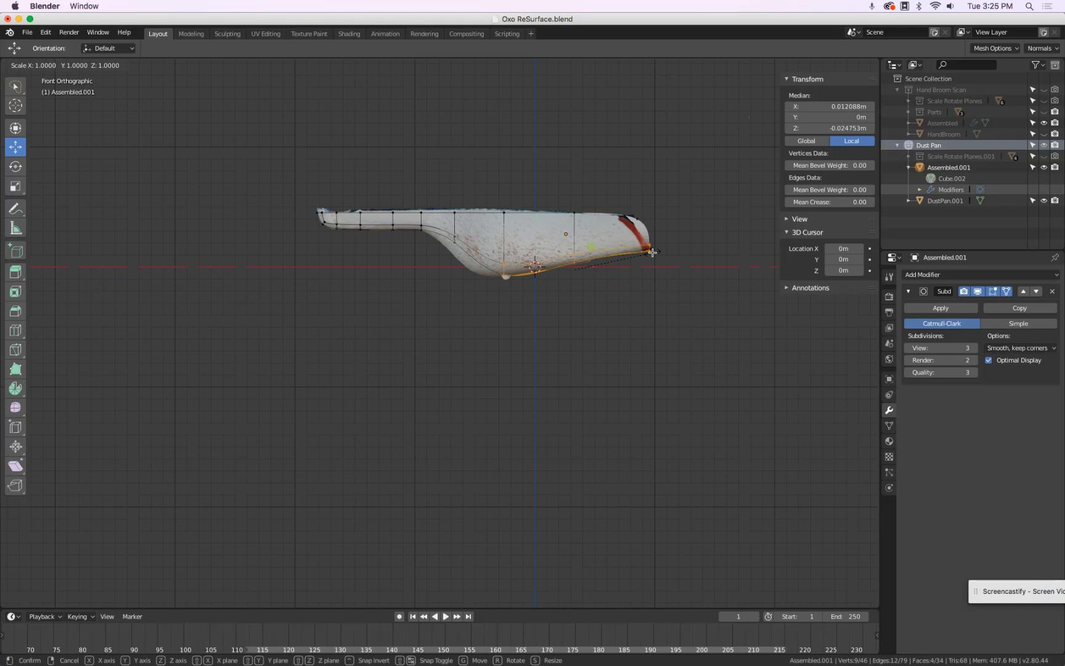
key(z)
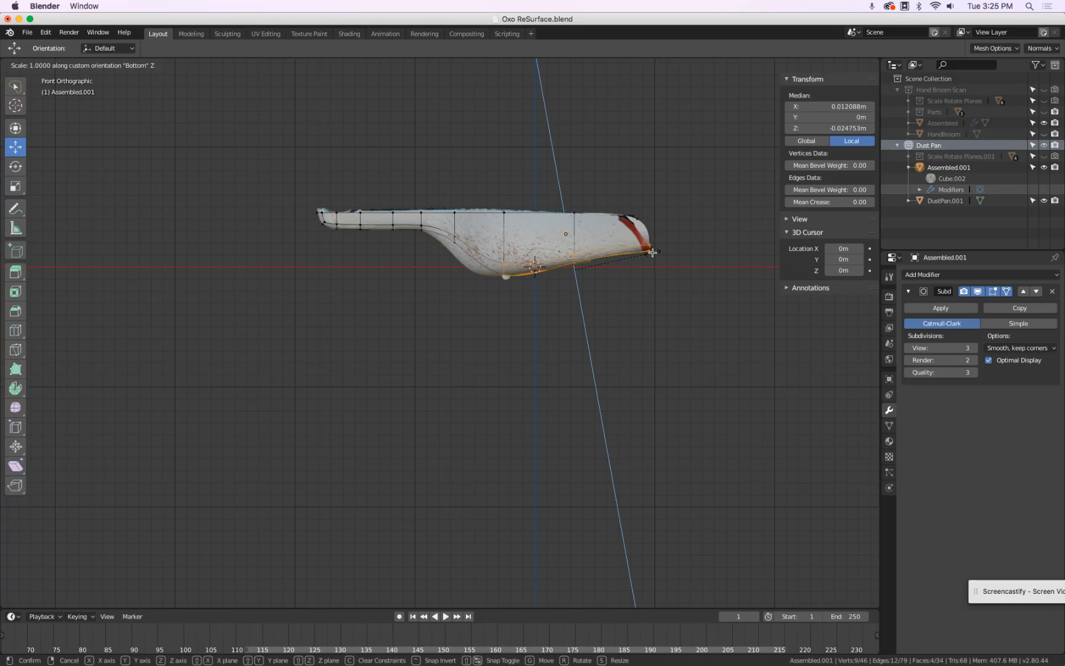
text(0)
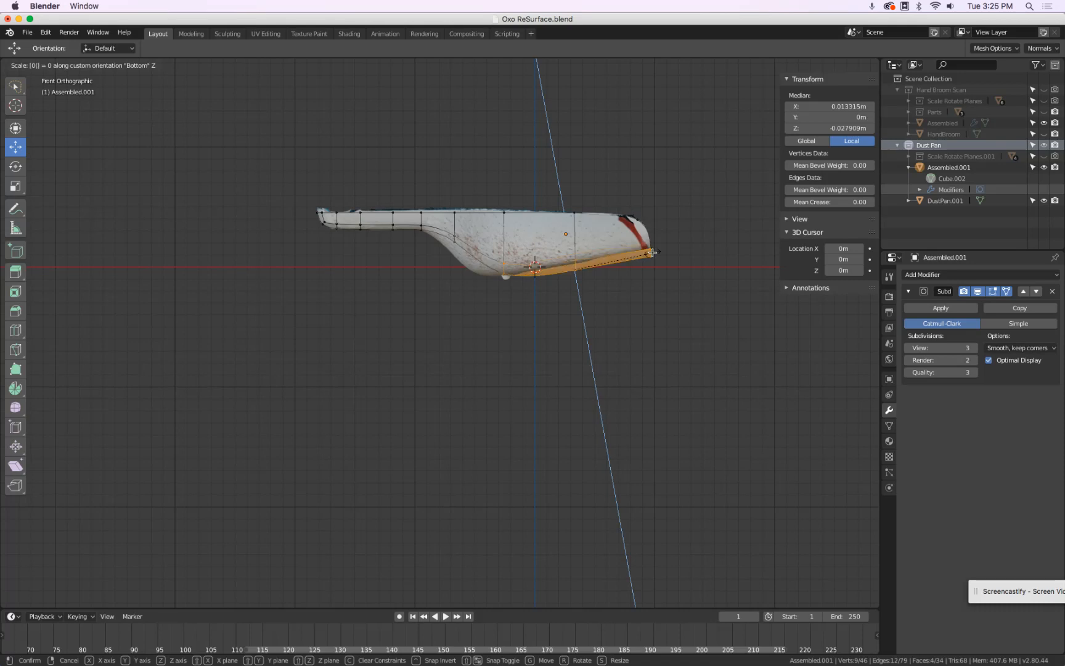
key(Return)
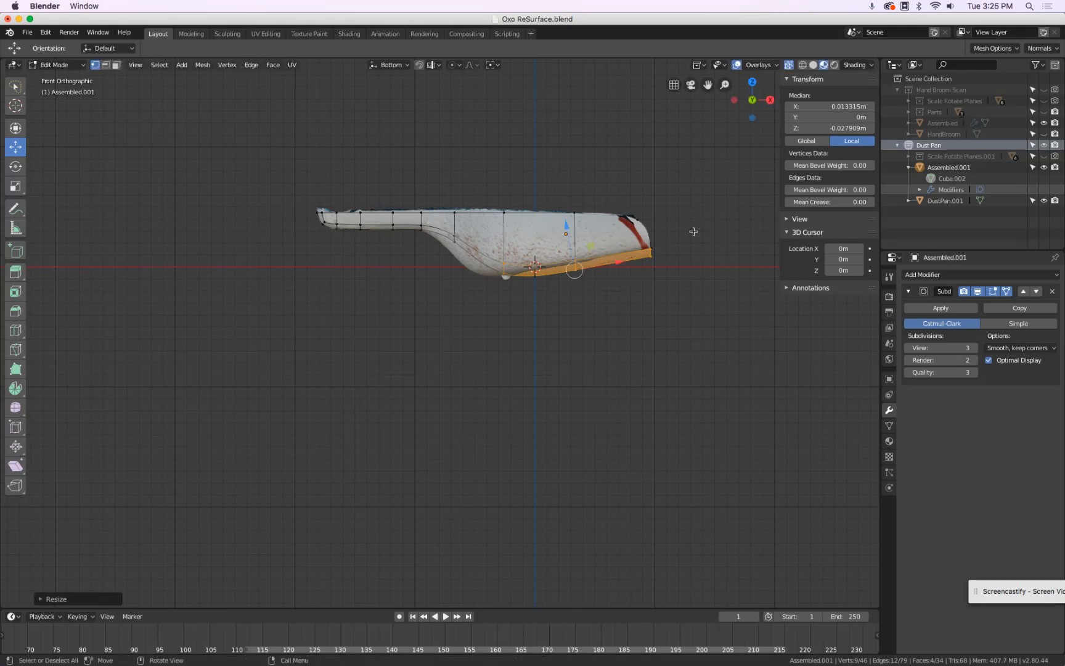
Step: Move the flattened underside vertices up about 0.0056 m along the Bottom orientation's Z axis to meet the scan's sloping base
scroll(693, 231, up, 3)
key(g)
key(z)
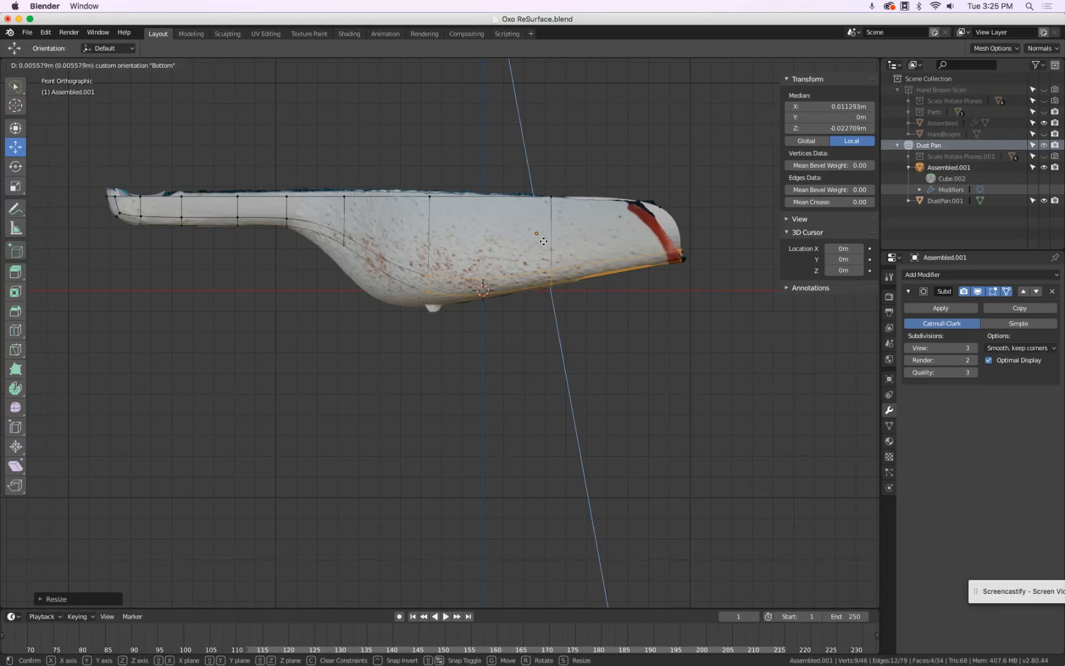
click(543, 241)
Step: Select the lower vertices of the column just past the handle and lower them along global Z to a local median Z of about -0.034 m
key(alt+a)
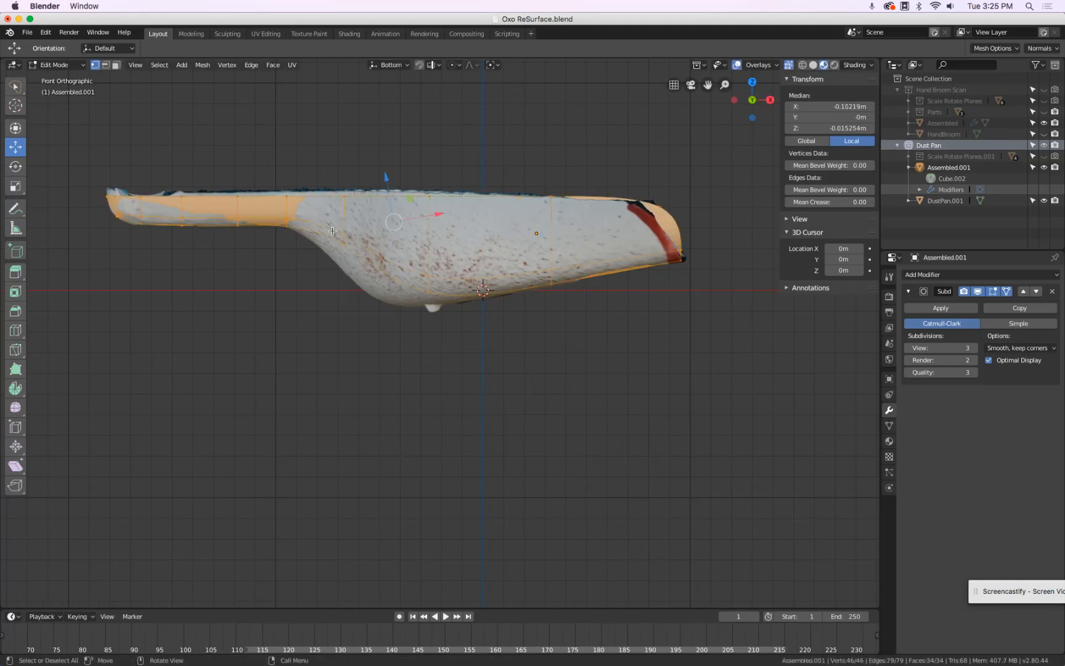
key(b)
drag(333, 226, 354, 250)
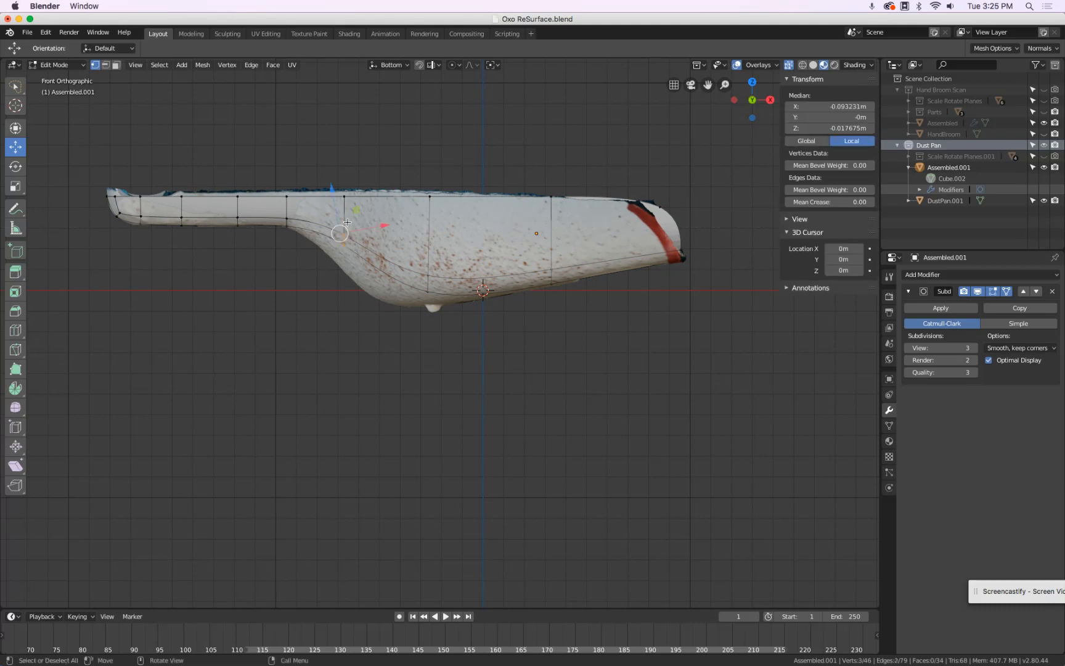
key(g)
key(z)
key(z)
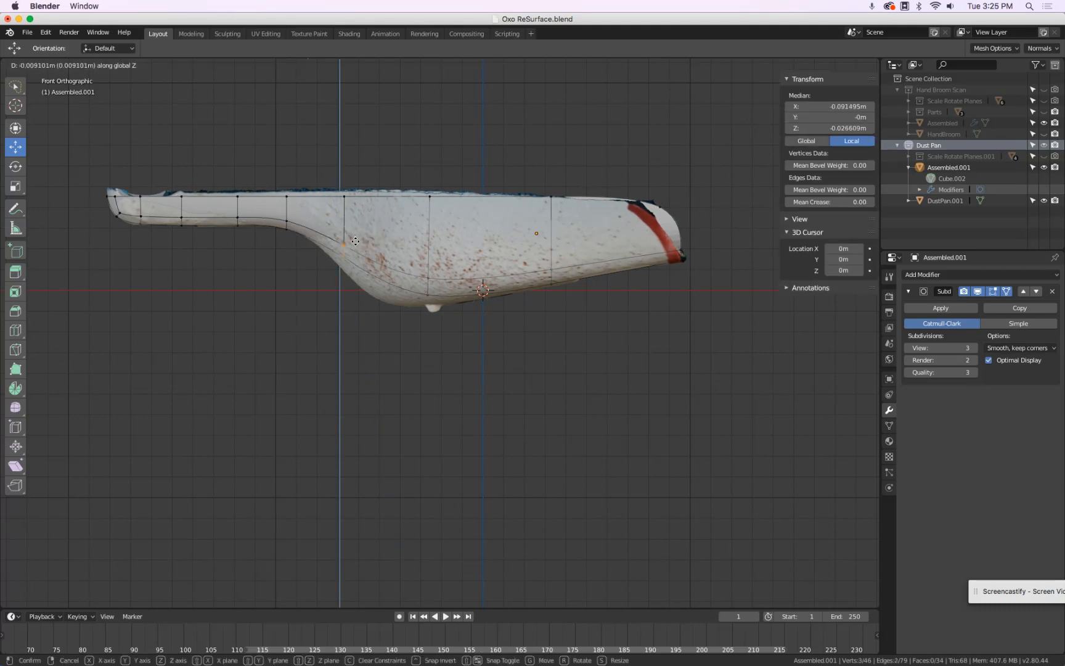
click(349, 256)
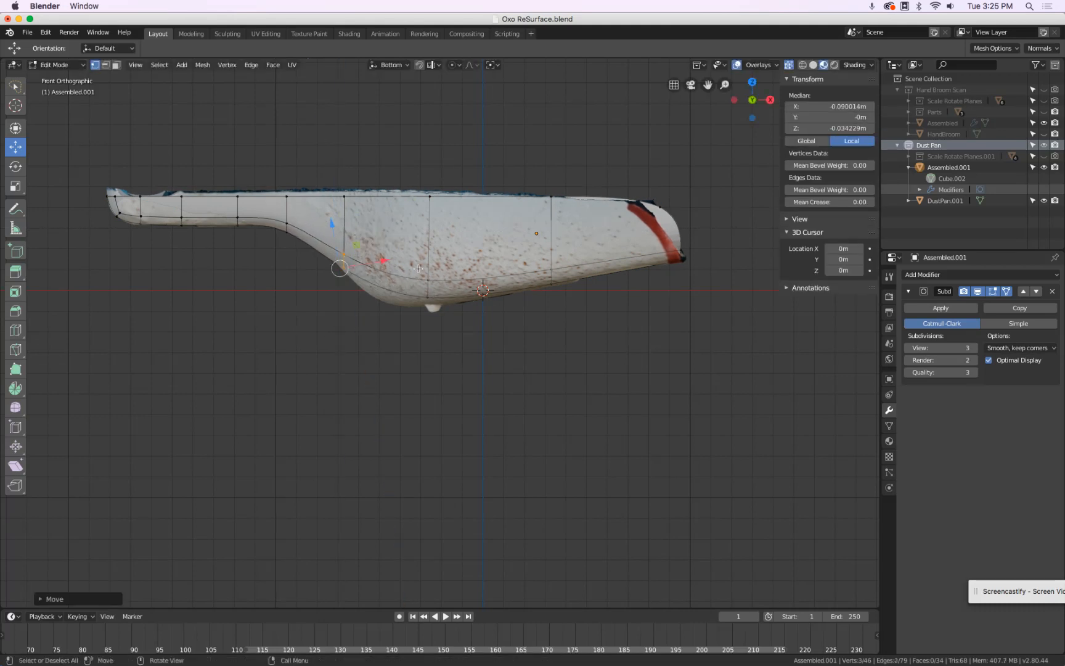
Step: Select the lower vertices of the middle column and slide them about 0.0176 m toward the handle along the Bottom orientation's X axis
key(alt+a)
key(b)
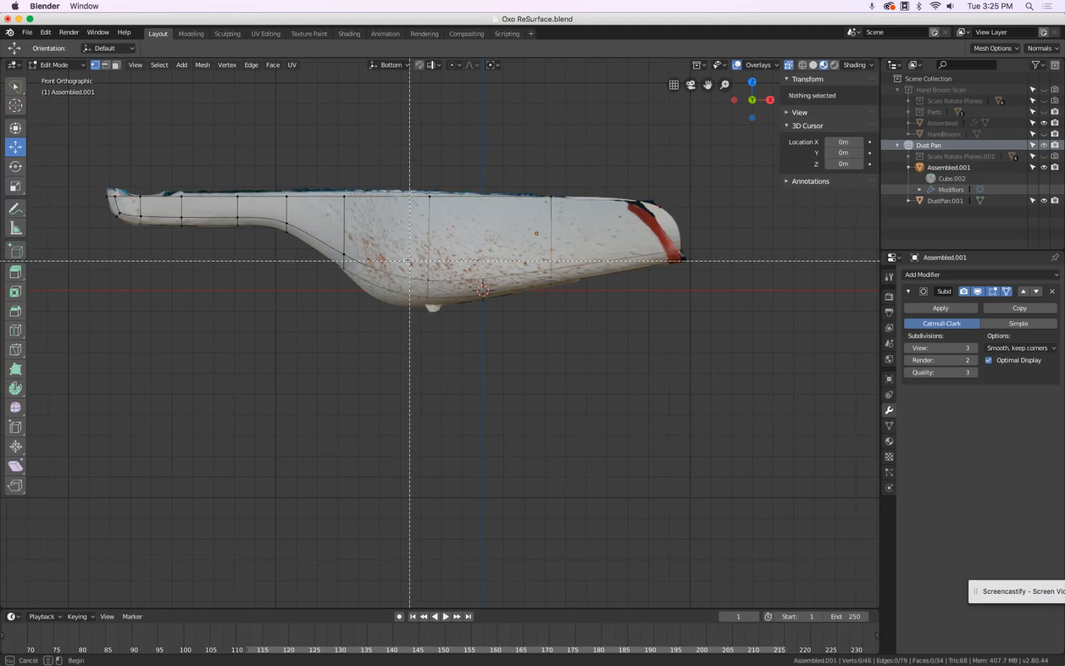
drag(410, 260, 448, 323)
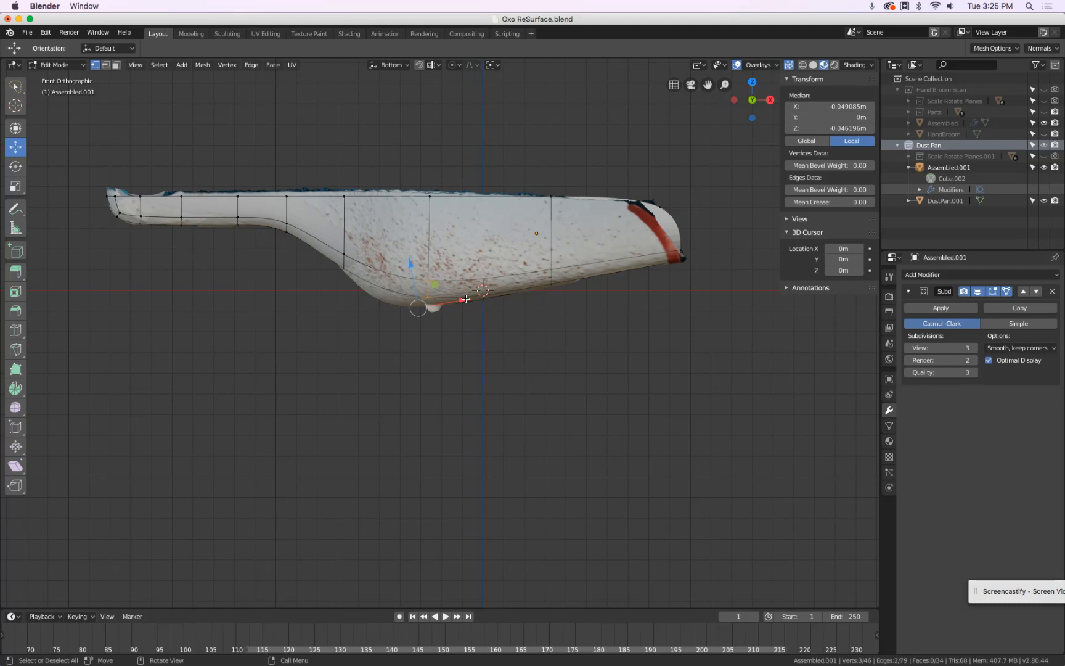
key(g)
key(x)
key(x)
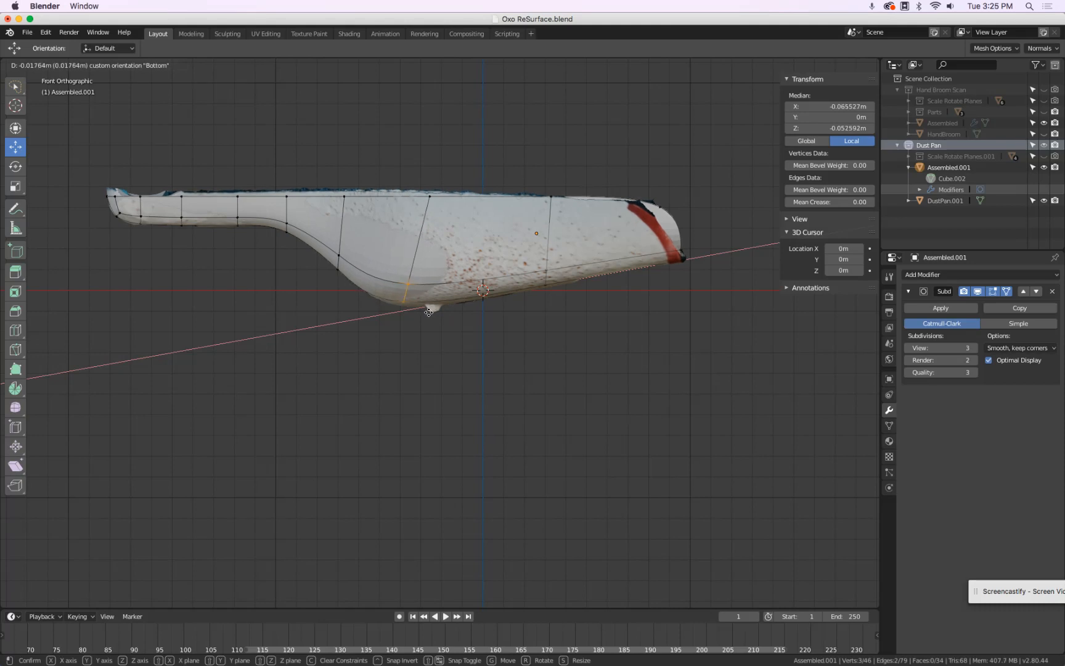
click(429, 313)
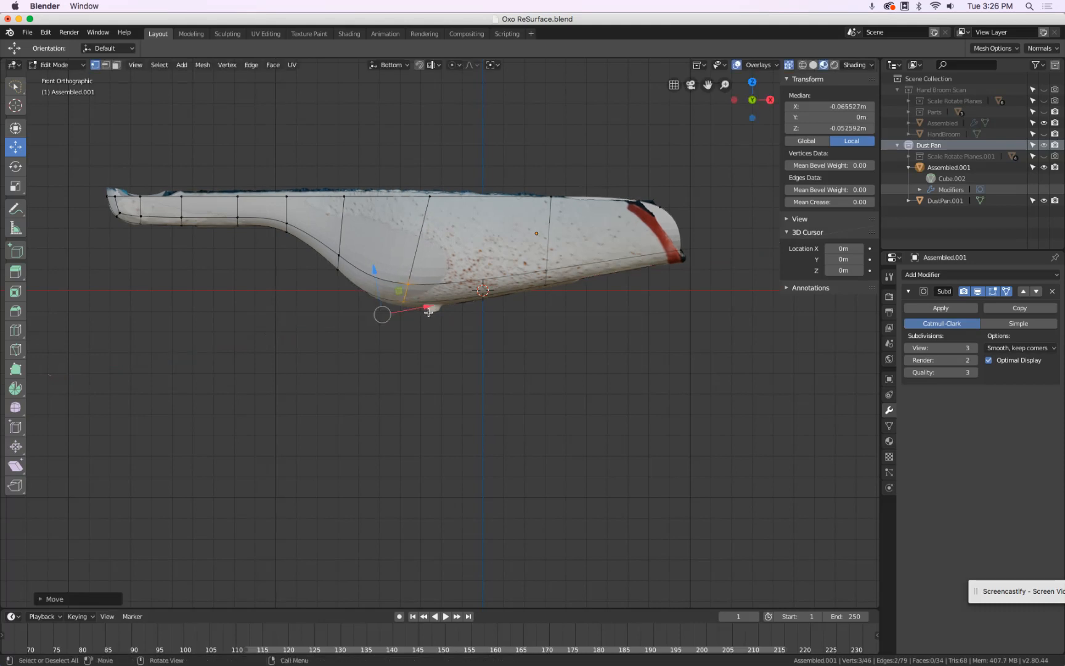
key(g)
click(372, 286)
key(alt+a)
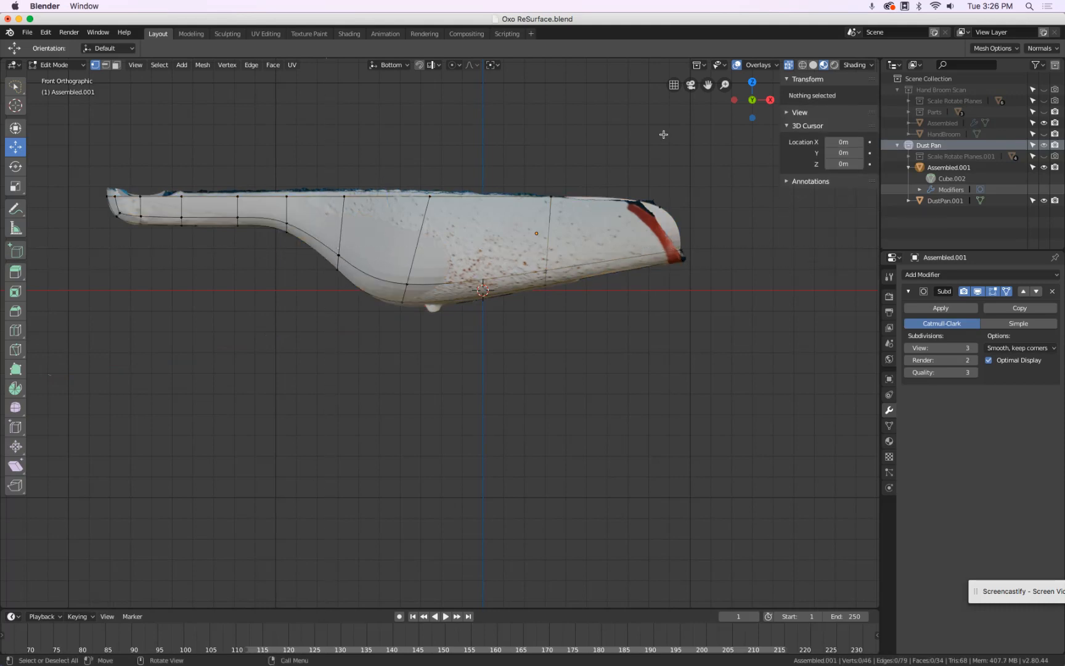
Step: Raise the lower vertices of the column just past the handle along global Z to a local median Z of about -0.030 m and leave Edit Mode
click(340, 255)
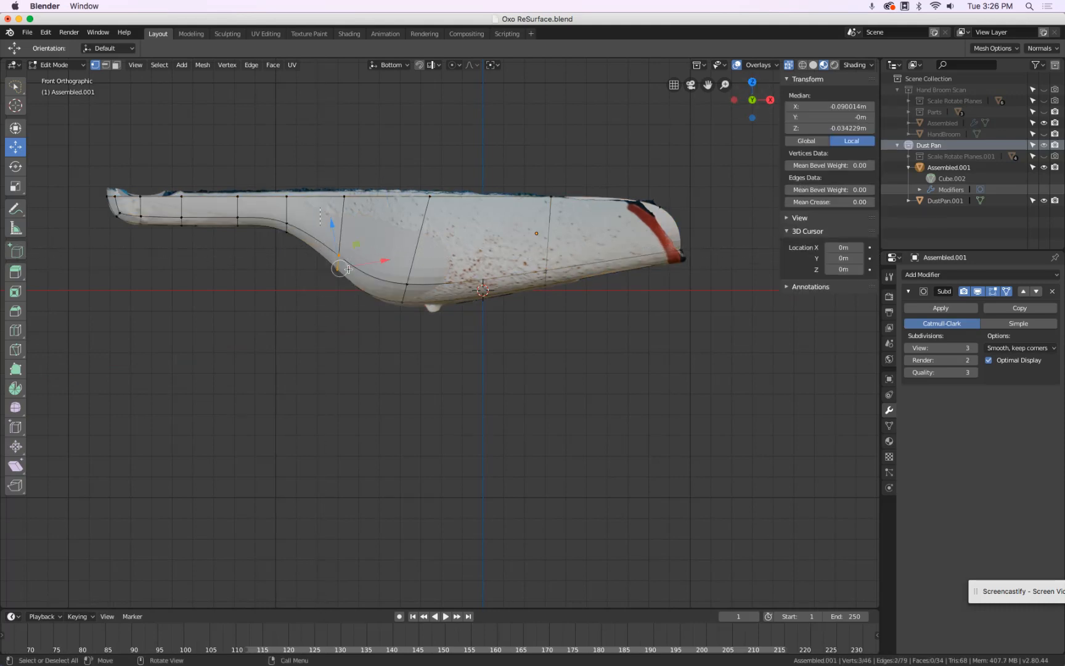
key(g)
key(z)
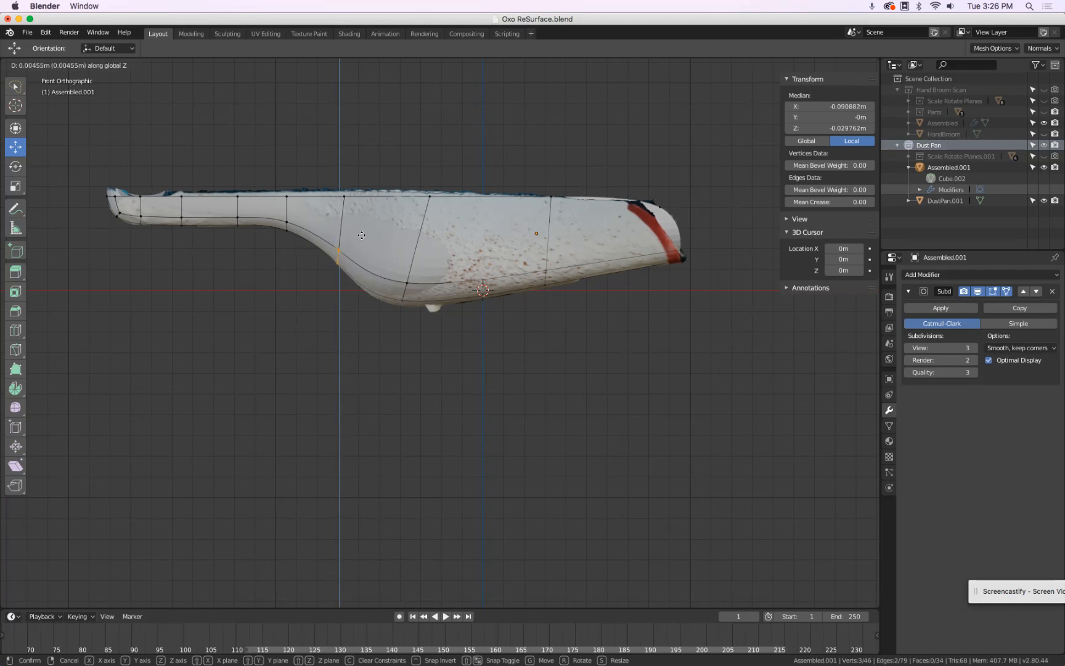
click(362, 235)
key(Tab)
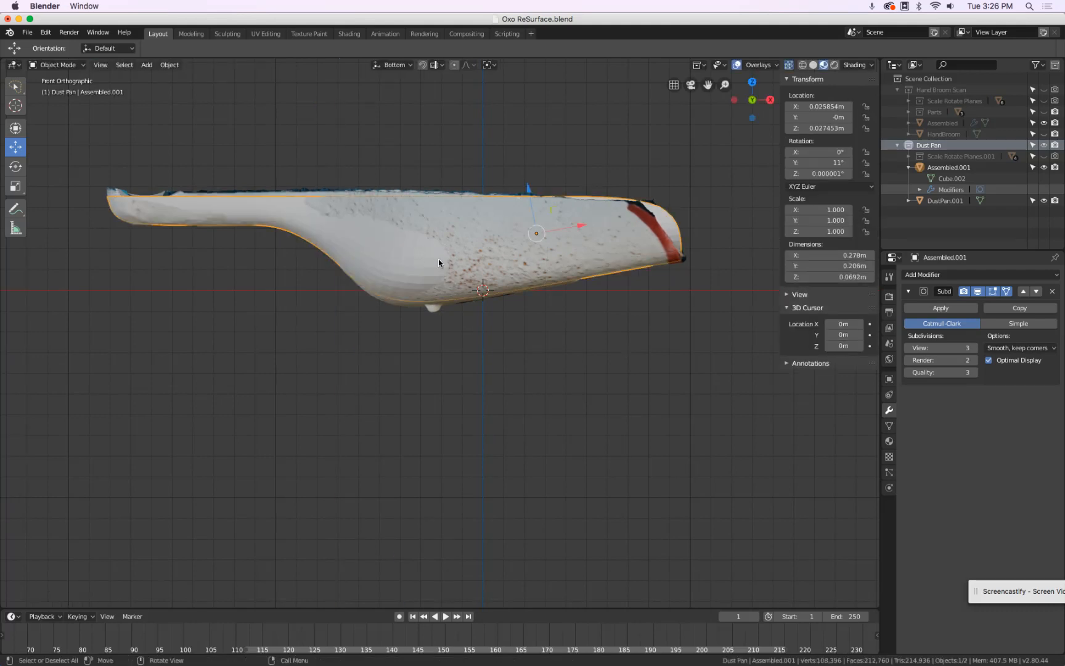
Step: Inspect the resurfaced dustpan from several angles, with the DustPan.001 scan hidden and shown, to compare the two surfaces
scroll(438, 259, down, 1)
key(KP_3)
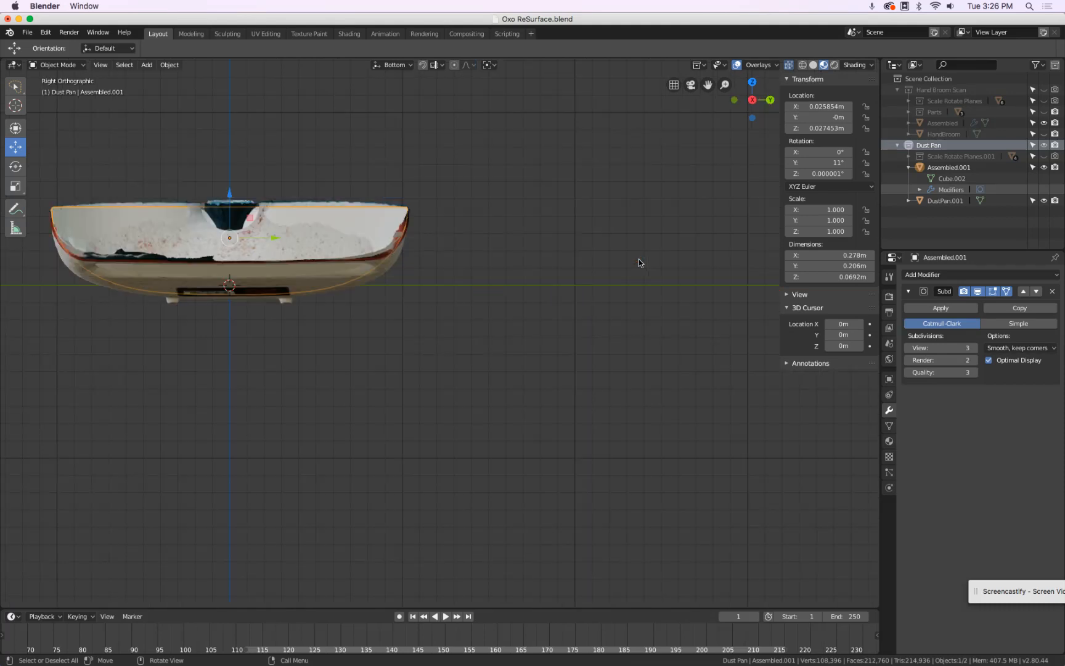
key(KP_7)
scroll(634, 260, down, 2)
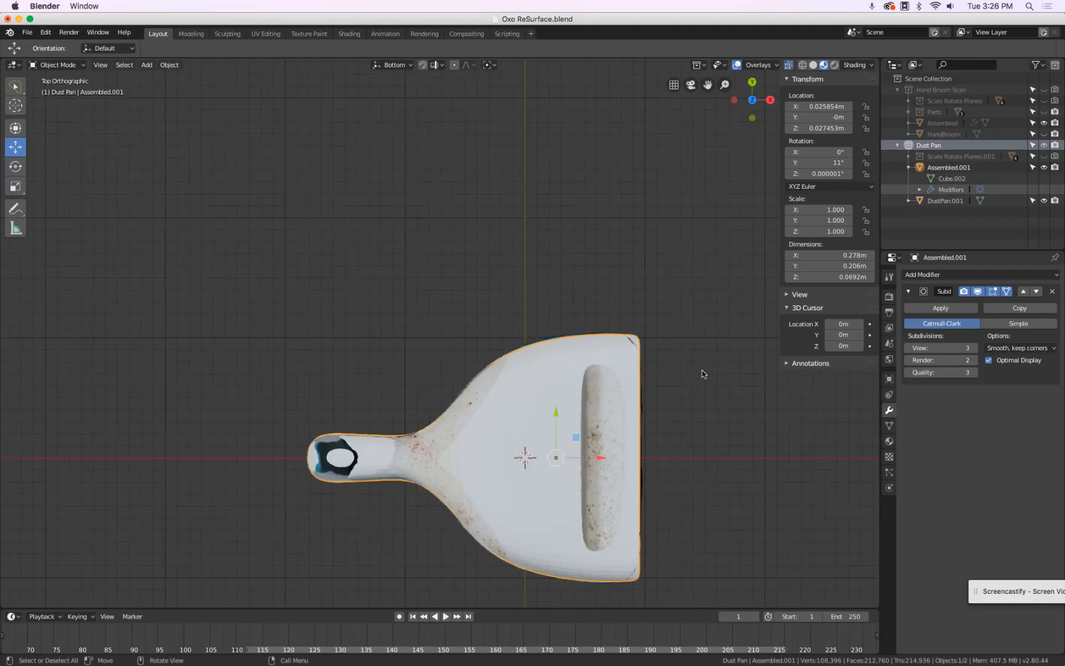
middle_drag(704, 372, 658, 302)
click(909, 169)
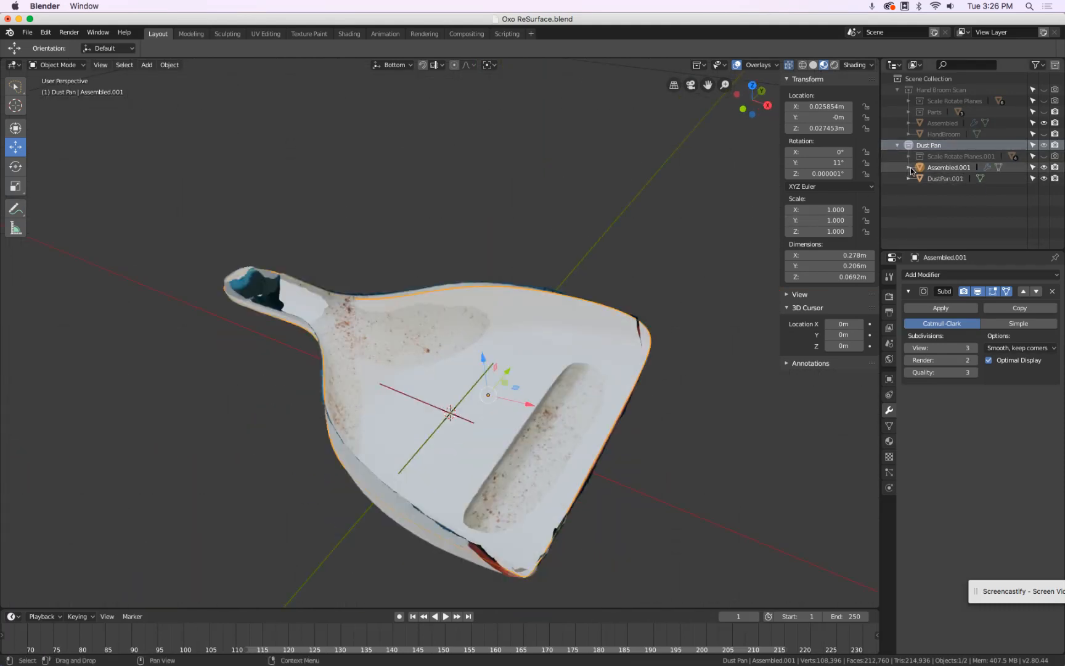
click(1045, 179)
mouse_move(561, 380)
middle_down()
mouse_move(561, 305)
mouse_move(656, 152)
mouse_move(709, 251)
mouse_move(644, 327)
mouse_move(561, 345)
mouse_move(564, 370)
middle_up()
click(1044, 179)
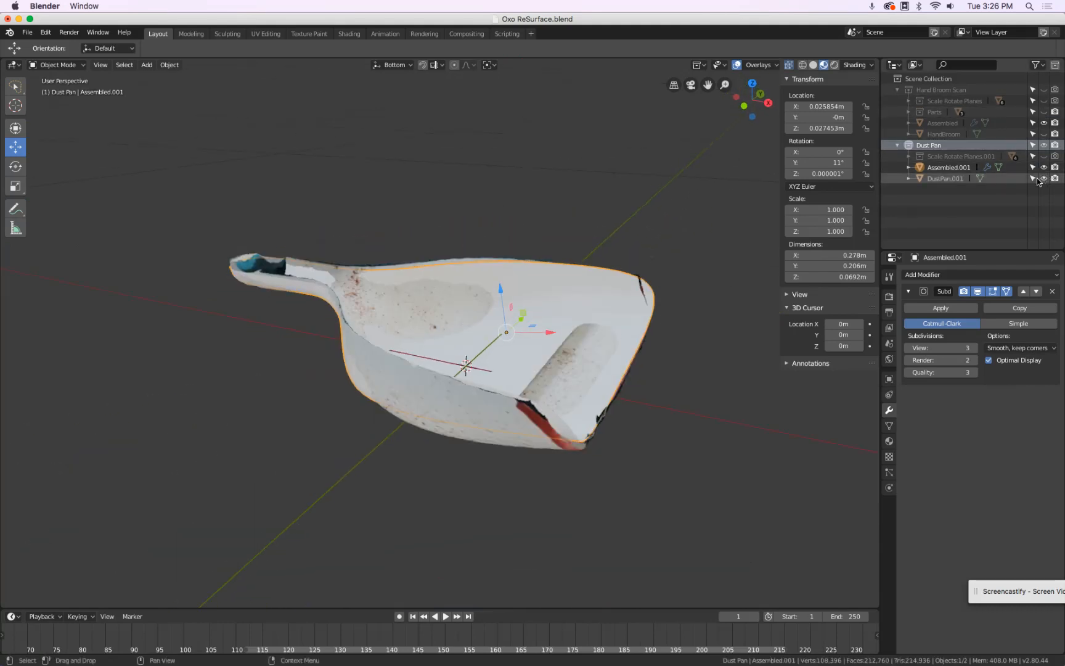
middle_drag(592, 333, 586, 310)
Step: In Edit Mode, select the two underside corner vertices of the column just past the handle and scale them inward to about 0.68
key(Tab)
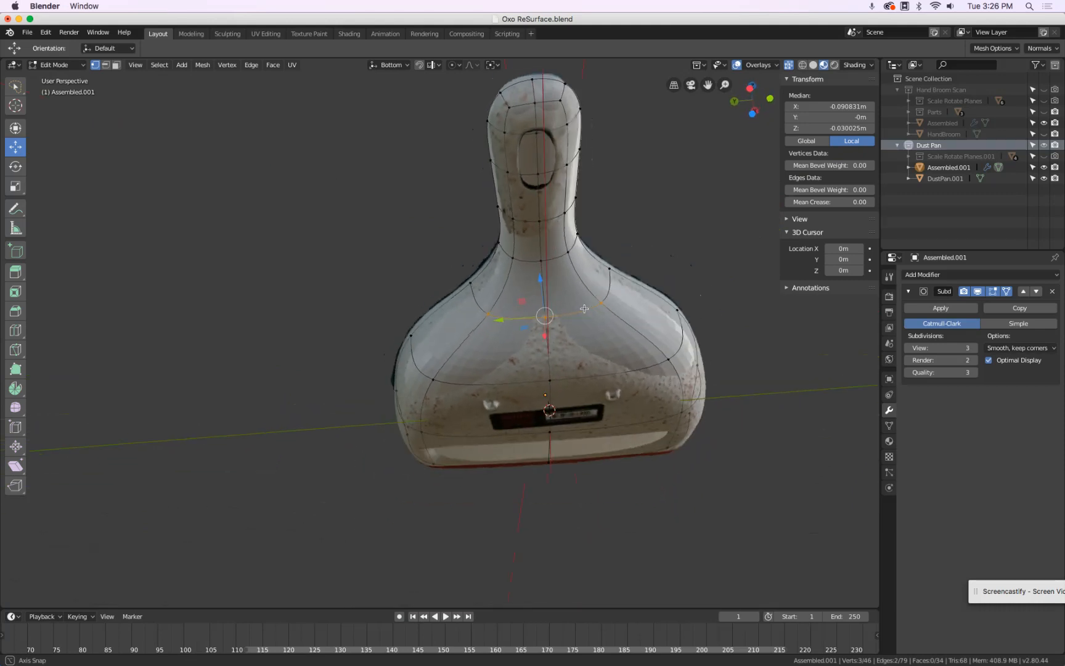
scroll(493, 319, up, 2)
click(466, 277)
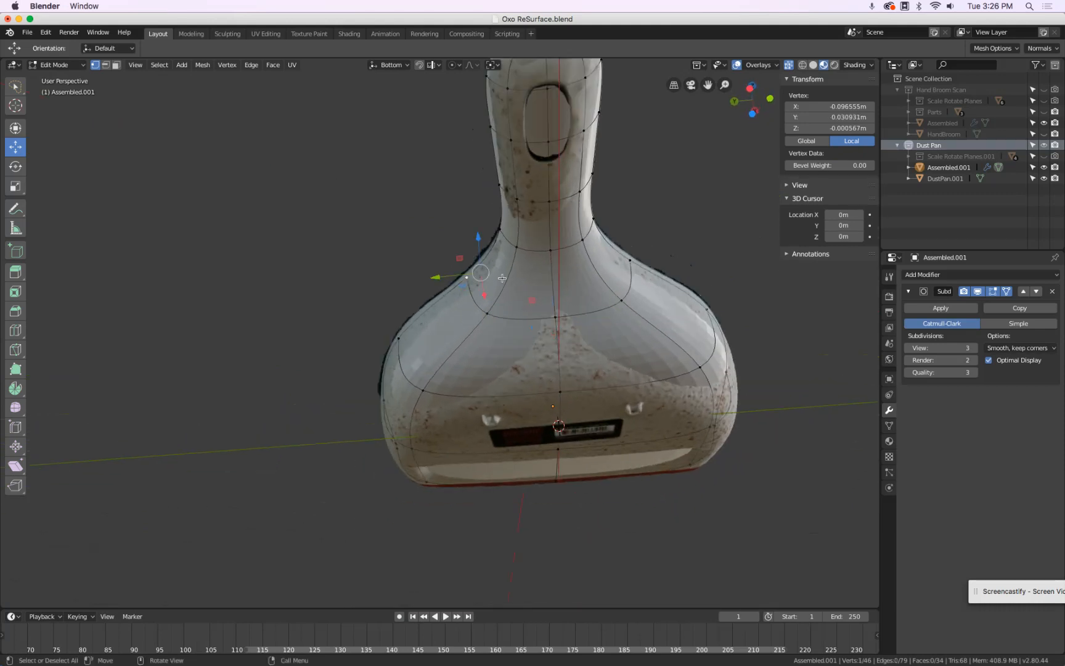
shift+click(630, 260)
click(482, 324)
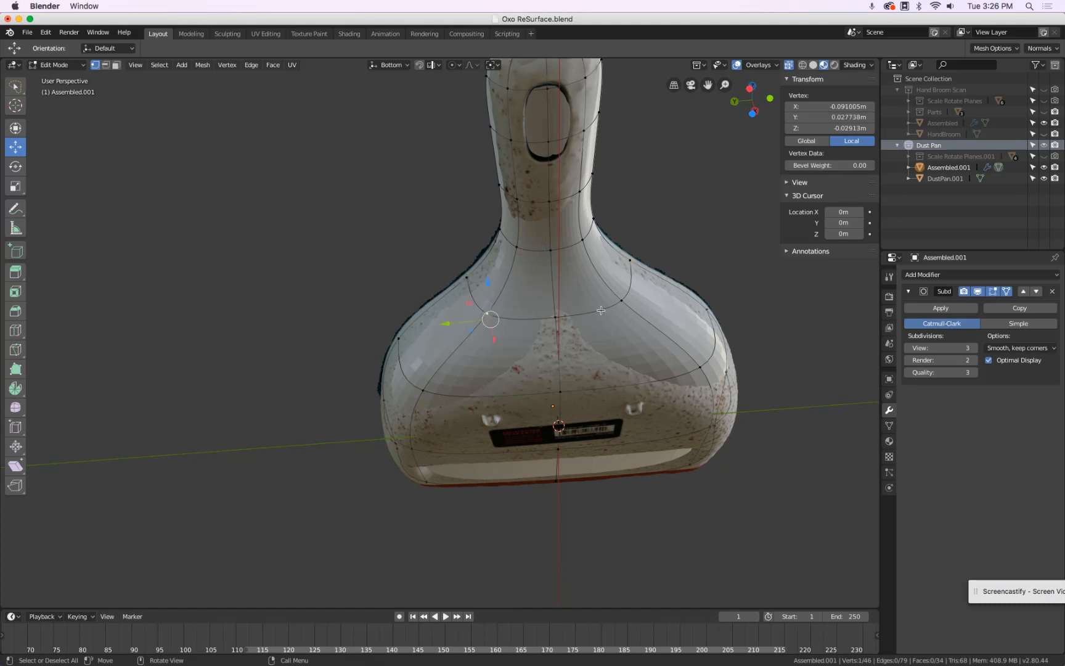
shift+click(634, 304)
scroll(635, 304, up, 1)
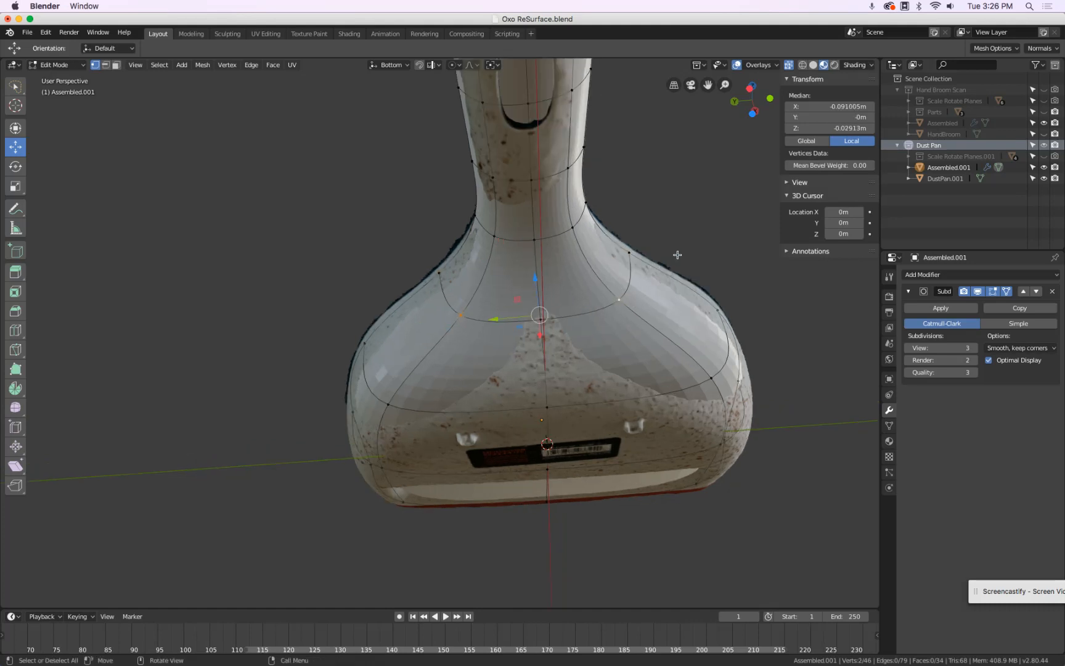
key(s)
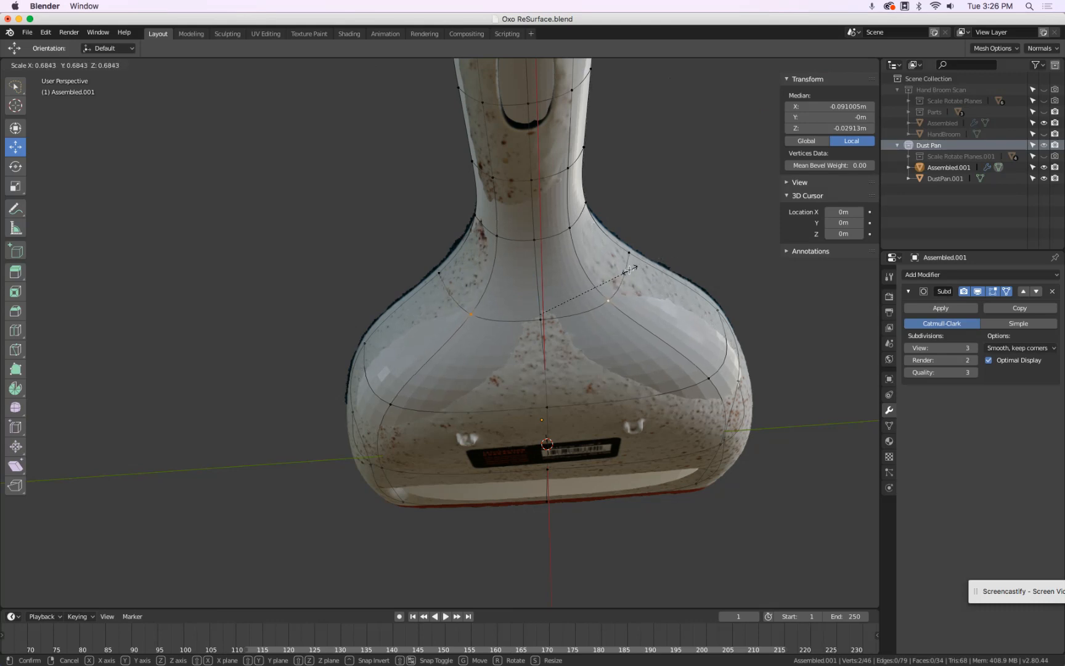
click(628, 270)
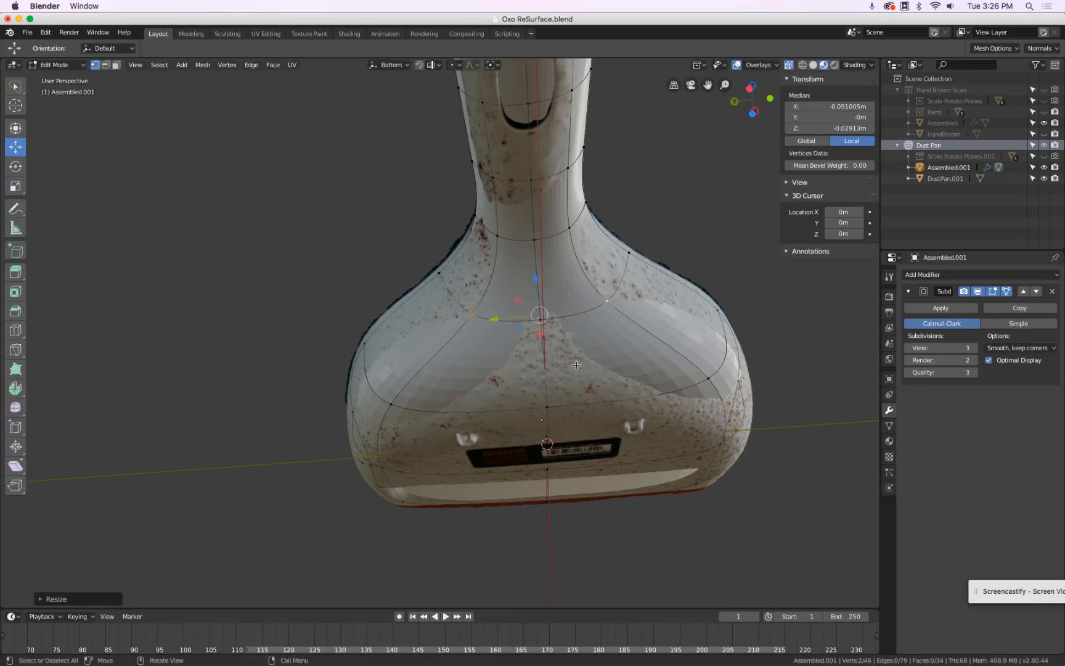
Step: Select the two underside corner vertices of the middle column and scale them inward to about 0.85
click(390, 402)
shift+click(708, 378)
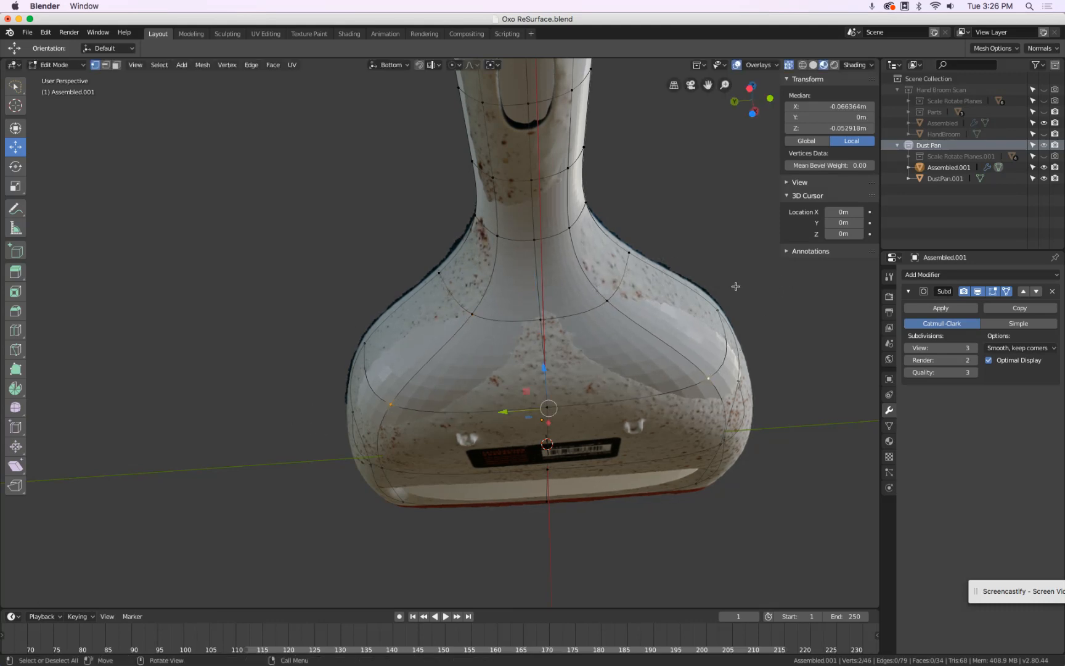
key(s)
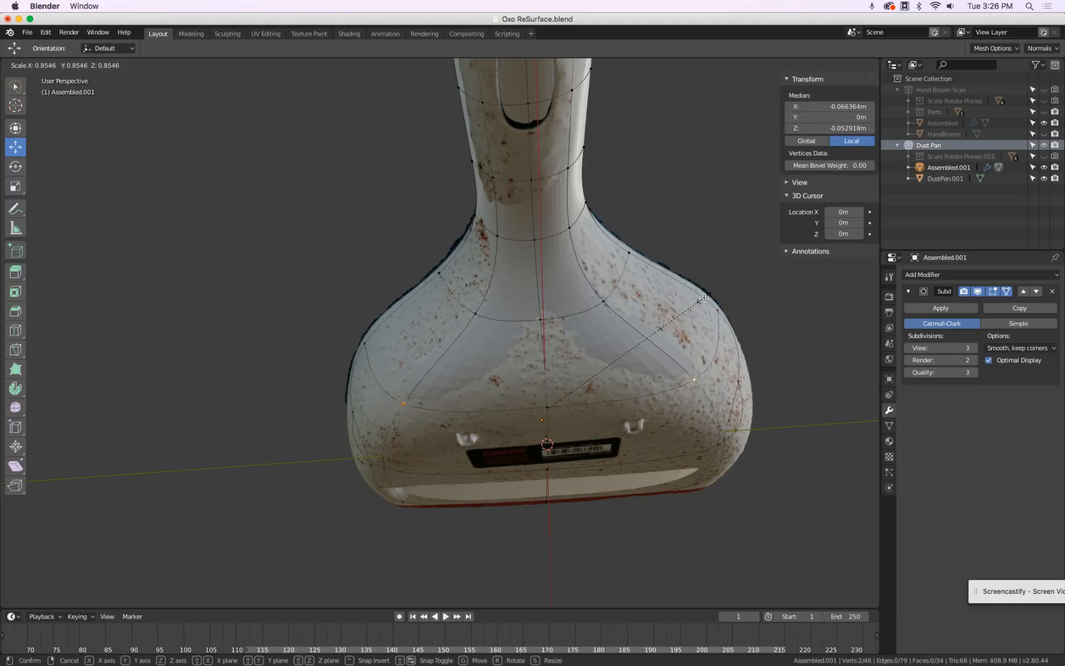
click(704, 297)
Step: Reselect the underside corner vertices of the column just past the handle and fine-tune their spacing by scaling them slightly
click(600, 305)
shift+click(474, 317)
key(s)
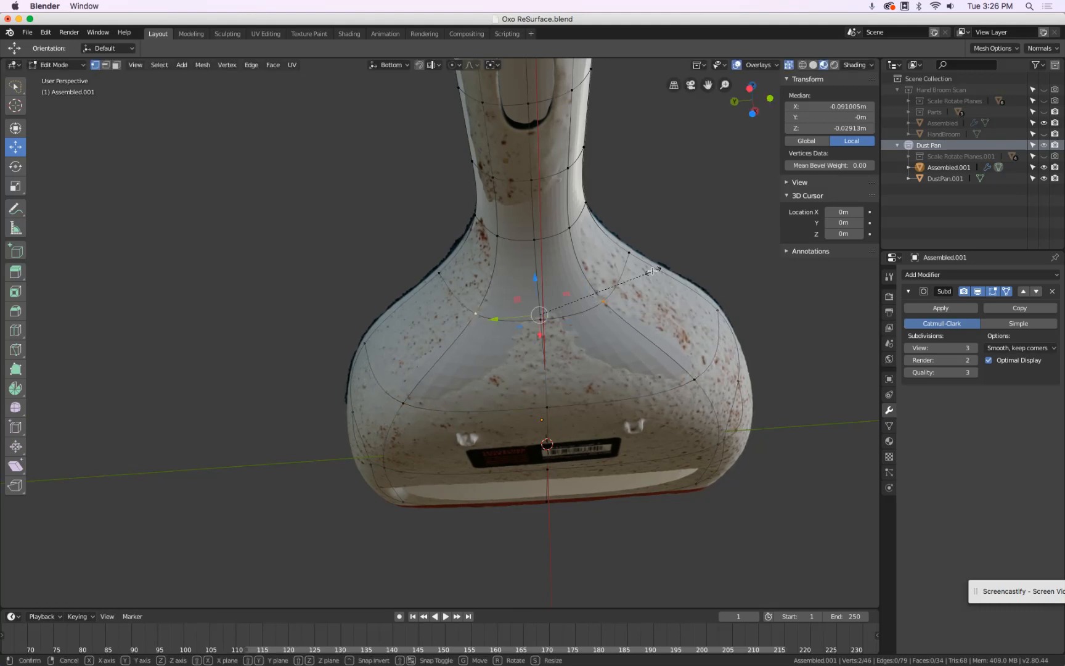
click(646, 272)
Step: Return to Object Mode, hide the DustPan.001 scan and shade the resurfaced dustpan smooth
scroll(644, 273, down, 2)
middle_drag(642, 274, 526, 326)
key(Tab)
key(KP_1)
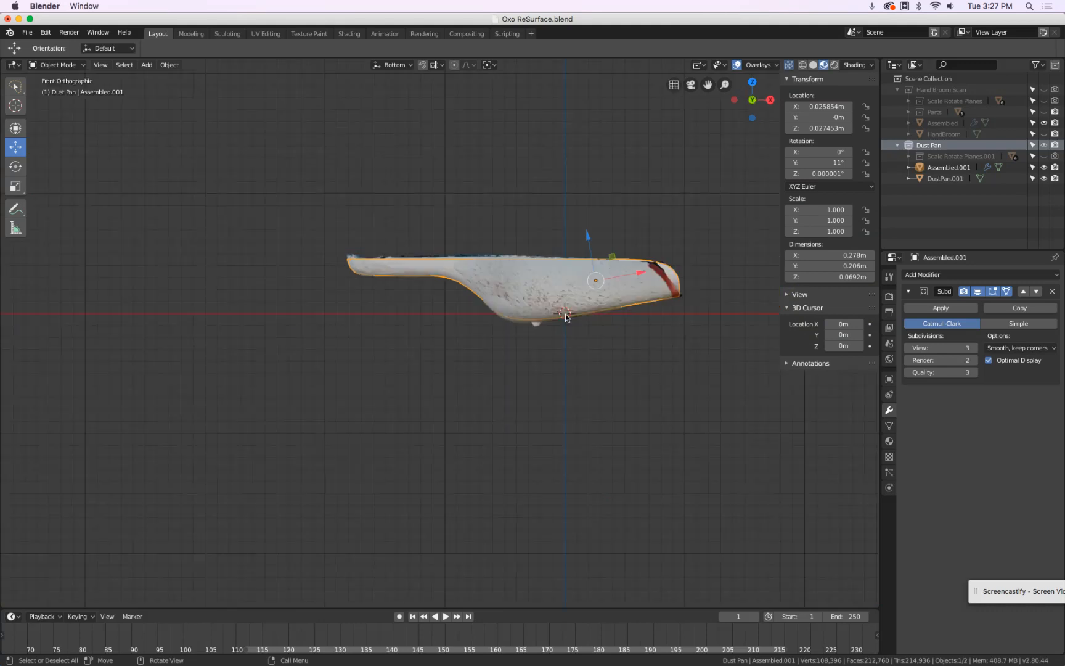
key(KP_7)
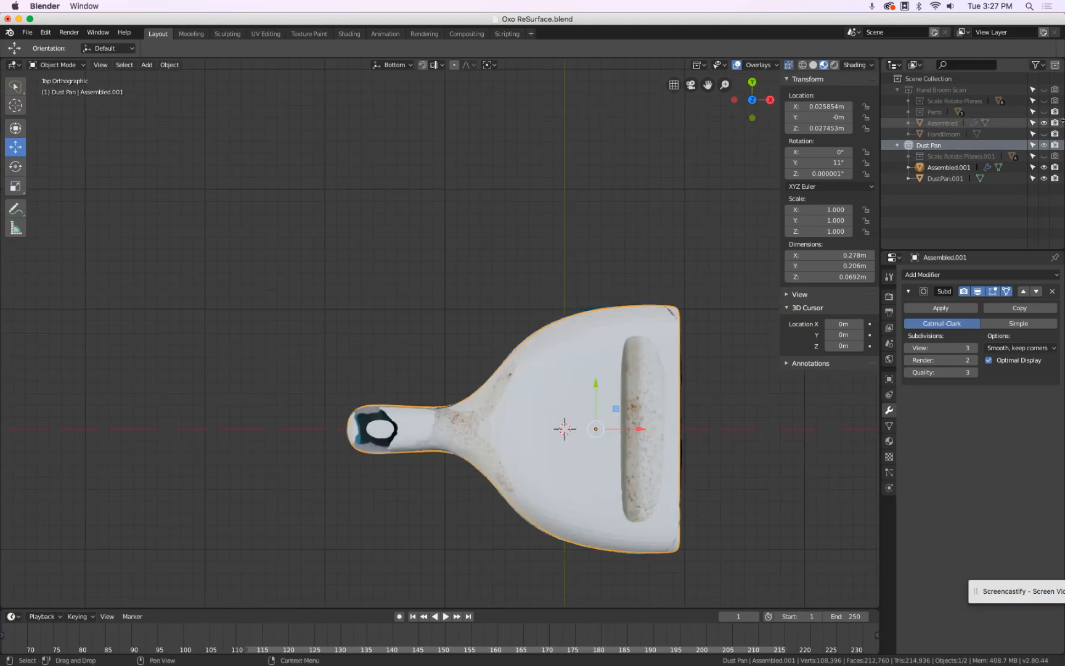
click(1044, 179)
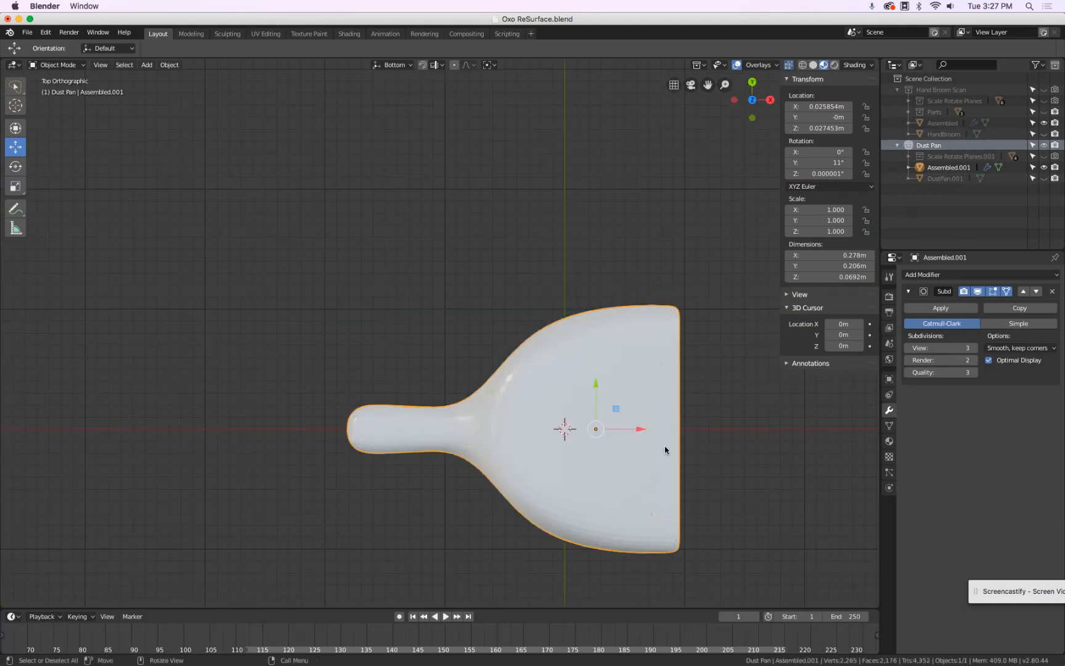
middle_drag(666, 447, 457, 336)
right_click(401, 308)
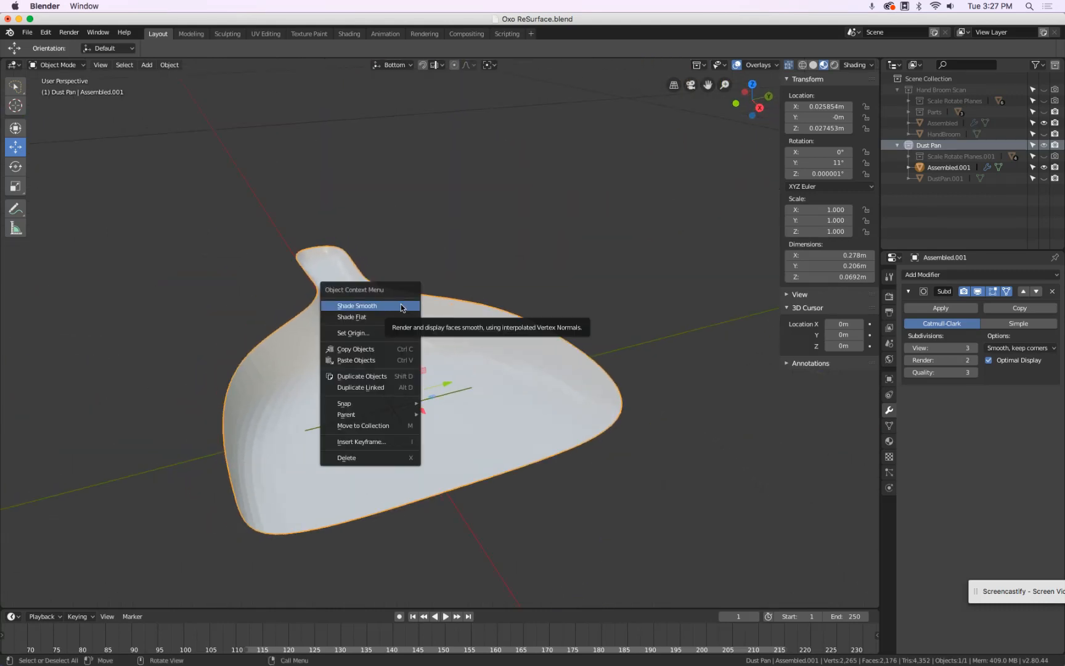
click(401, 306)
Step: Show the Hand Broom Scan collection to view the hand broom together with the dustpan from the side
middle_drag(400, 305, 428, 290)
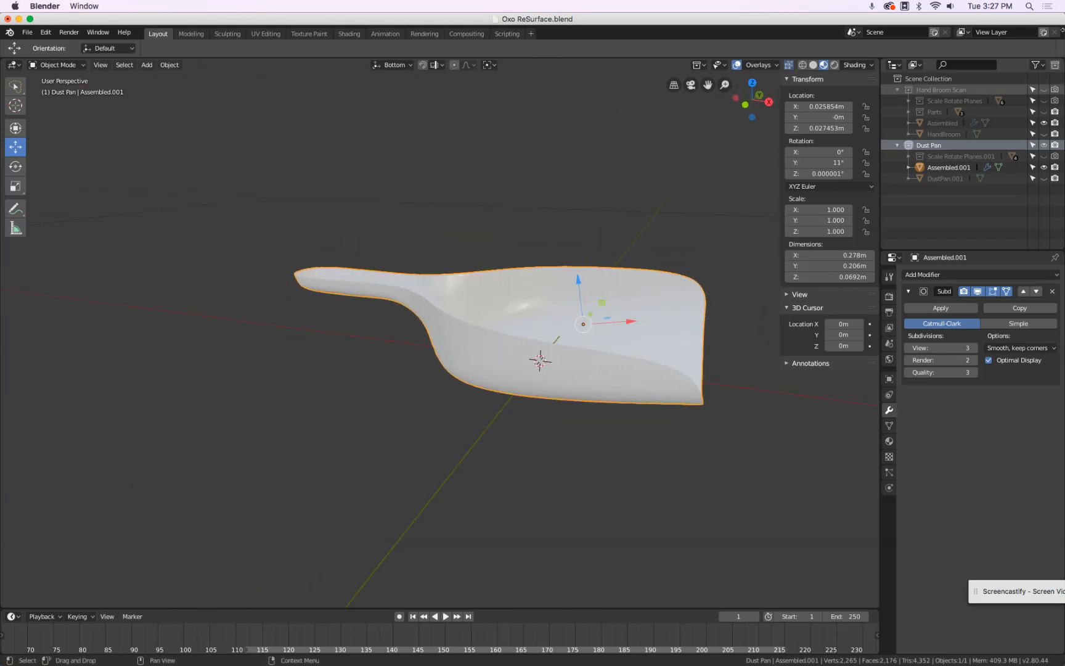
click(1044, 89)
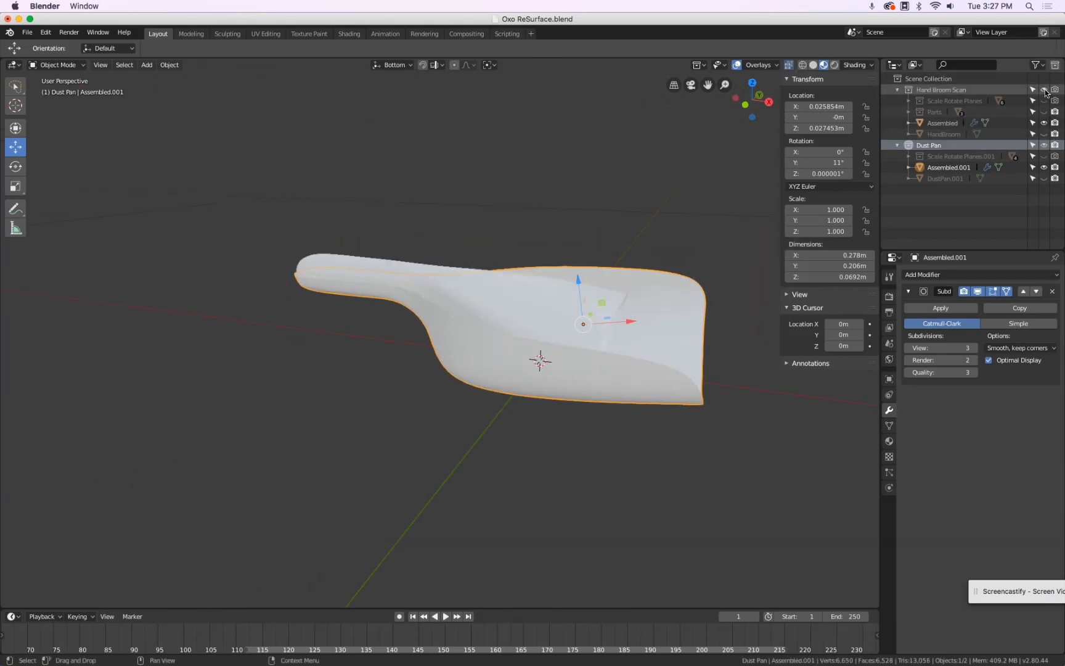
middle_drag(566, 250, 616, 181)
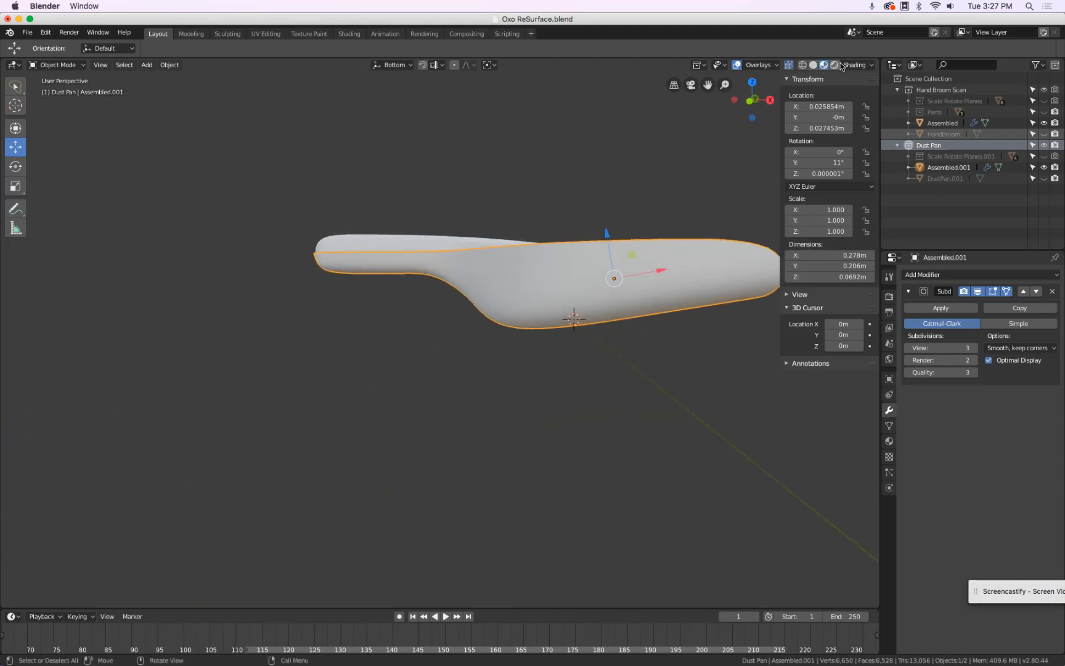
click(835, 65)
click(849, 63)
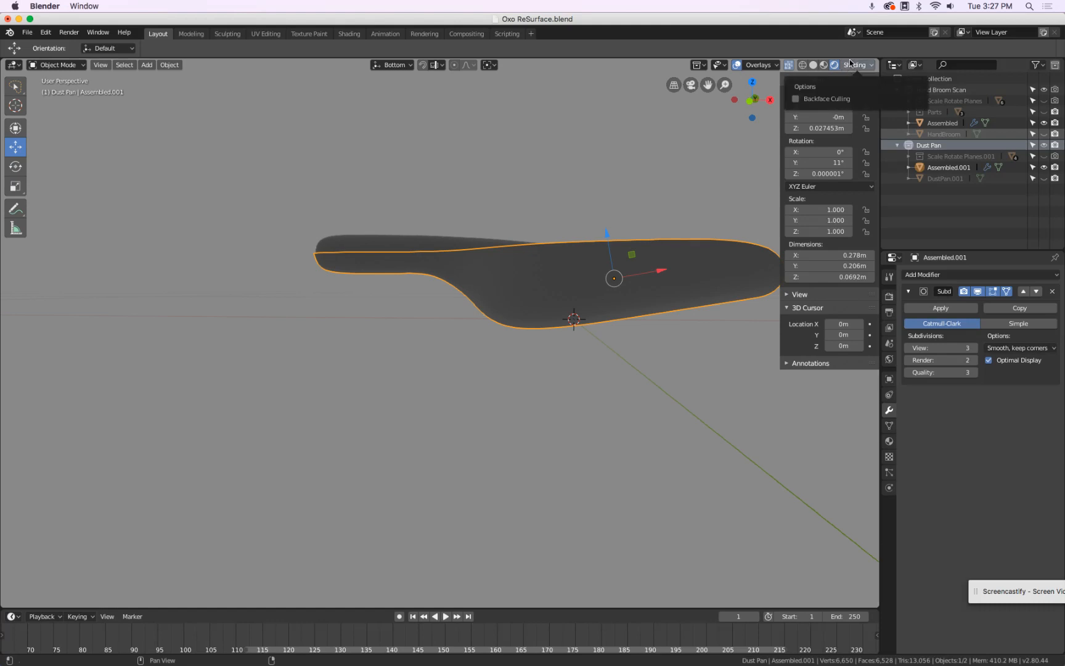
click(848, 62)
Step: Switch the viewport to solid shading, deselect everything, and set the lighting to a metallic blue-grey MatCap
click(814, 65)
key(alt+a)
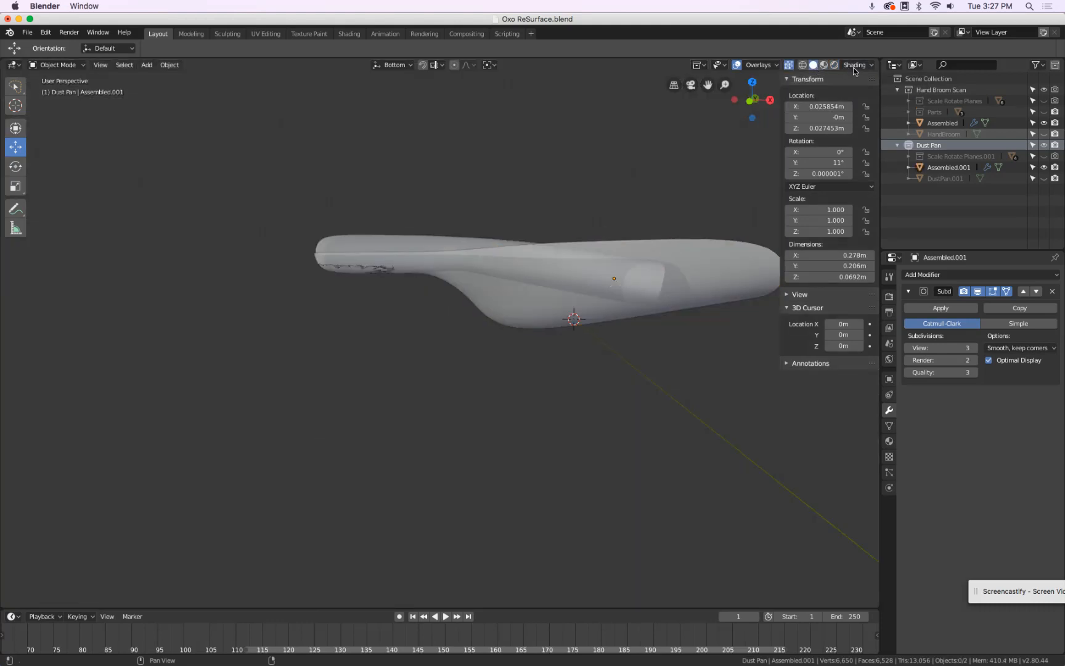
click(854, 65)
click(886, 98)
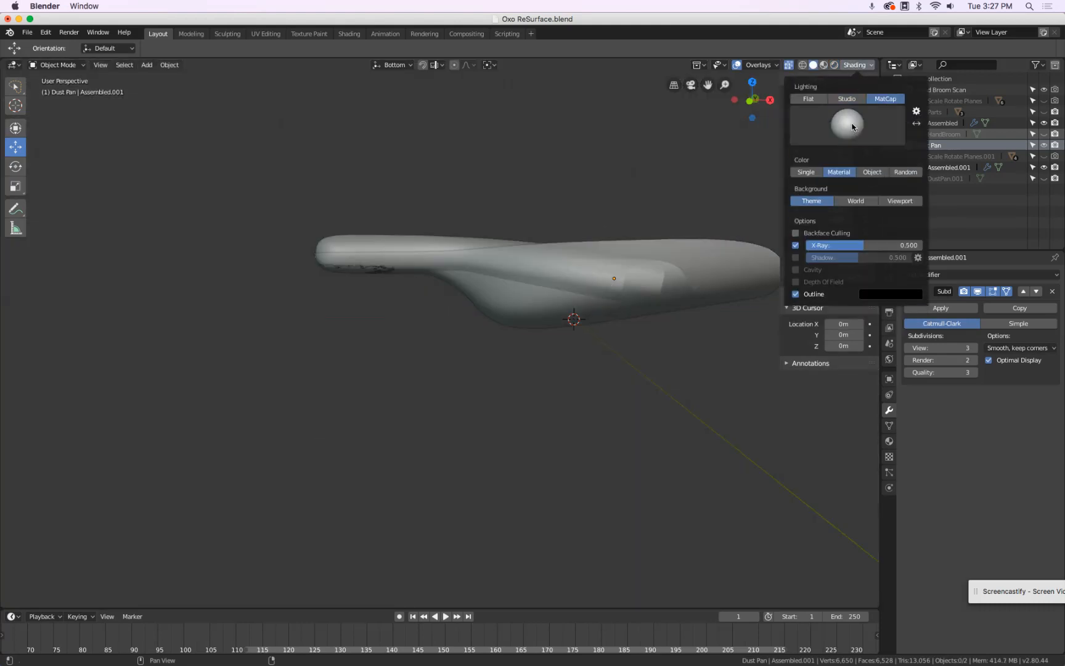
click(868, 124)
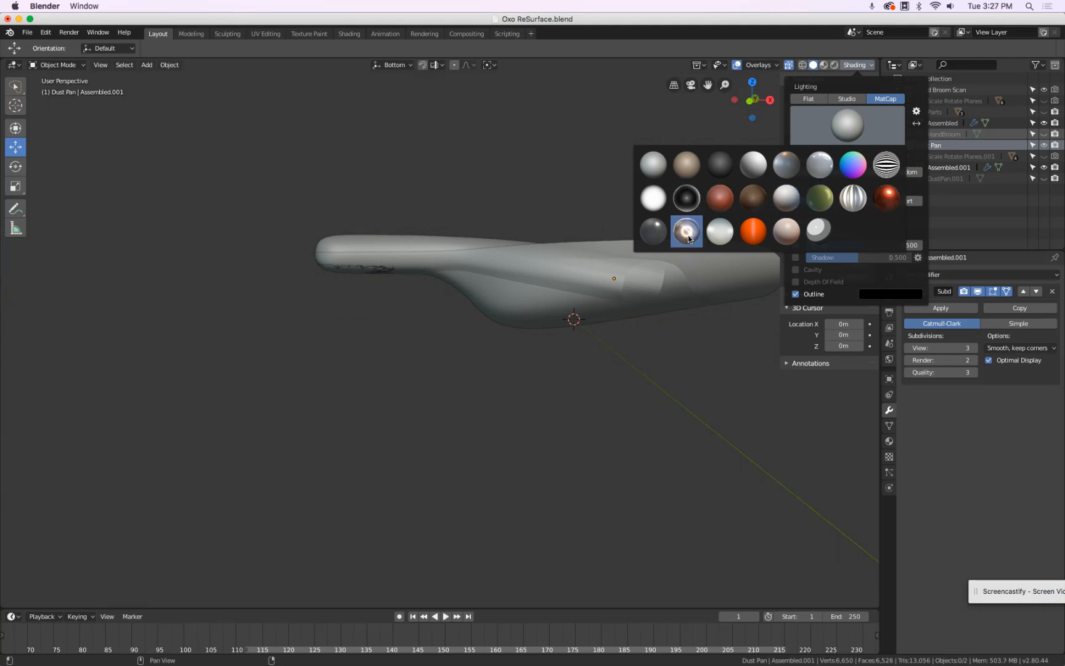
click(787, 165)
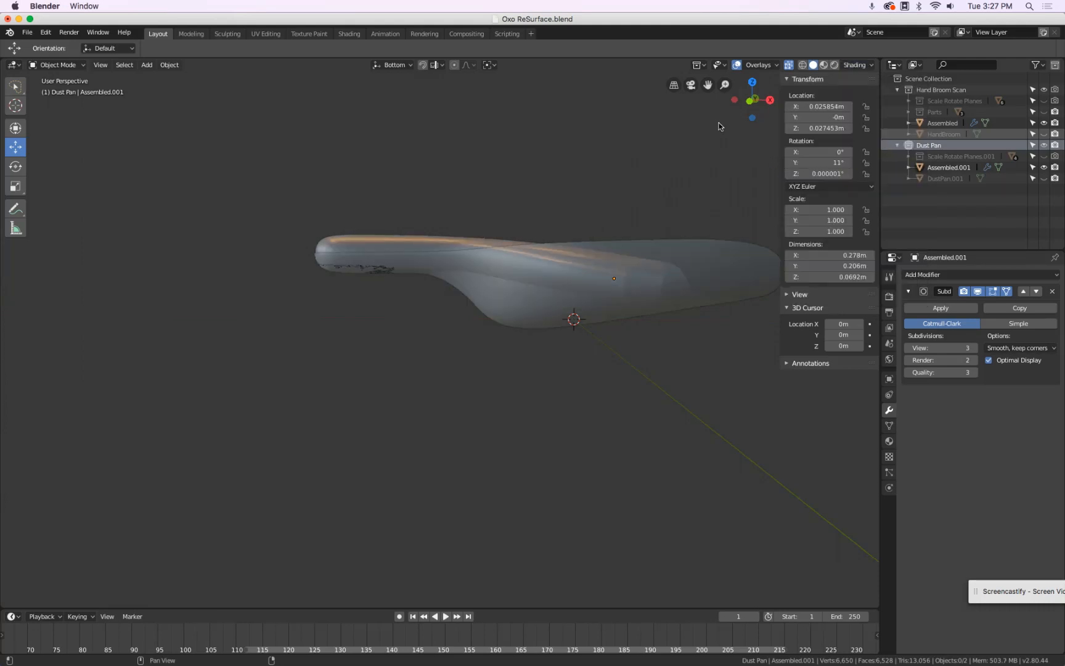
Step: Turn off X-ray and change the MatCap to the black-and-white zebra stripes to check the dustpan's underside
middle_drag(718, 126, 768, 597)
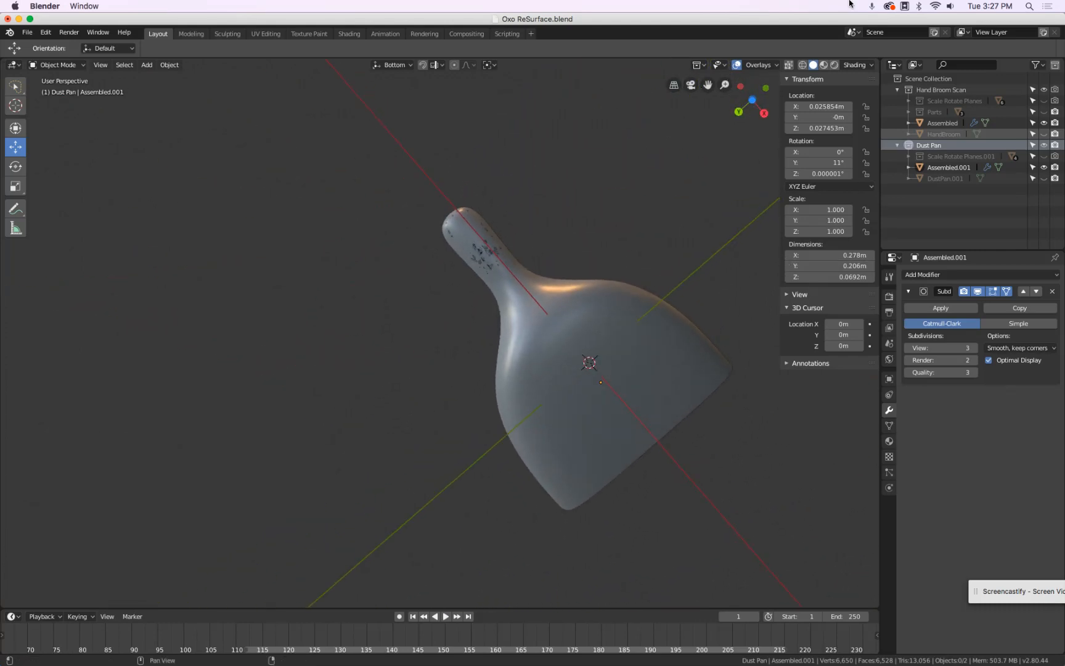
click(860, 64)
click(848, 125)
click(887, 165)
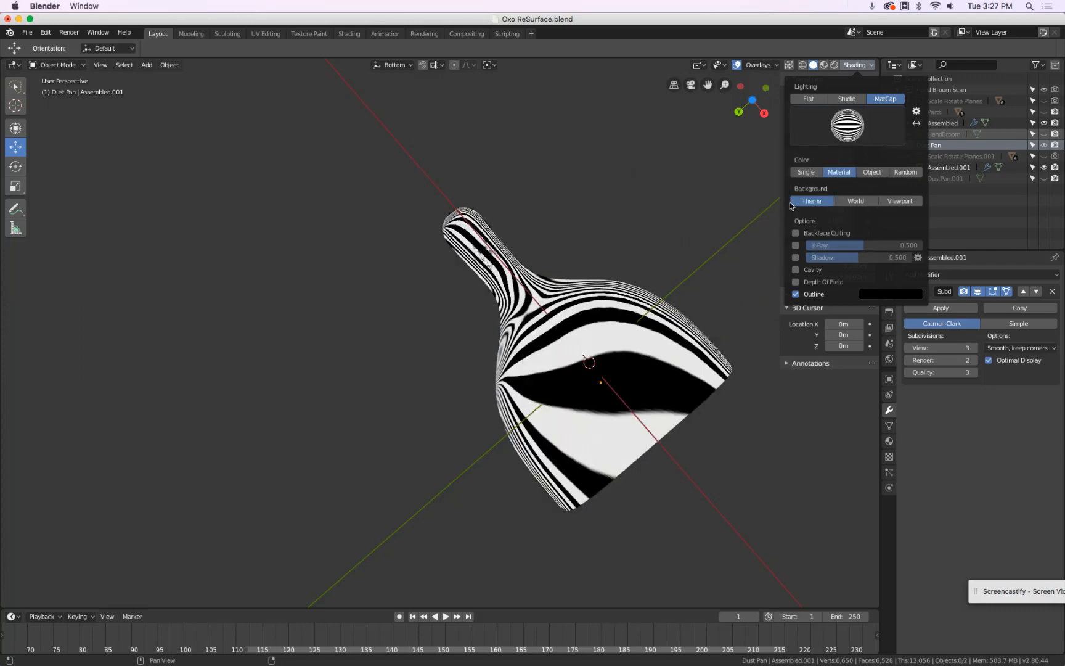
Step: Examine the zebra-stripe reflections on the dustpan from the bottom, top and side views, selecting the hand broom
middle_drag(653, 246, 739, 280)
key(ctrl+KP_7)
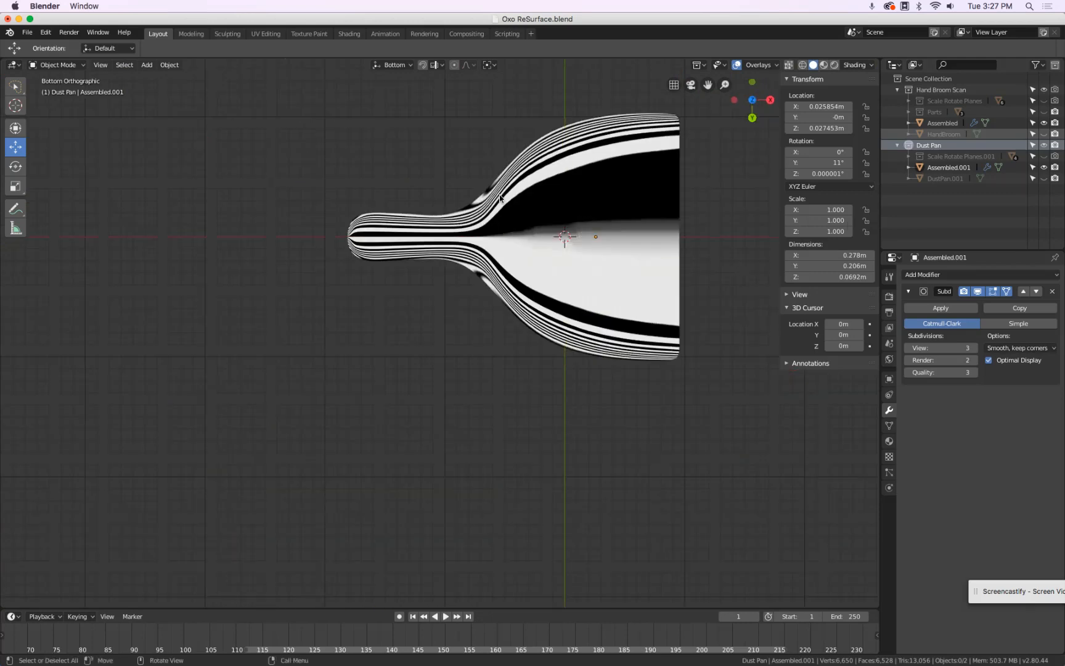
key(KP_7)
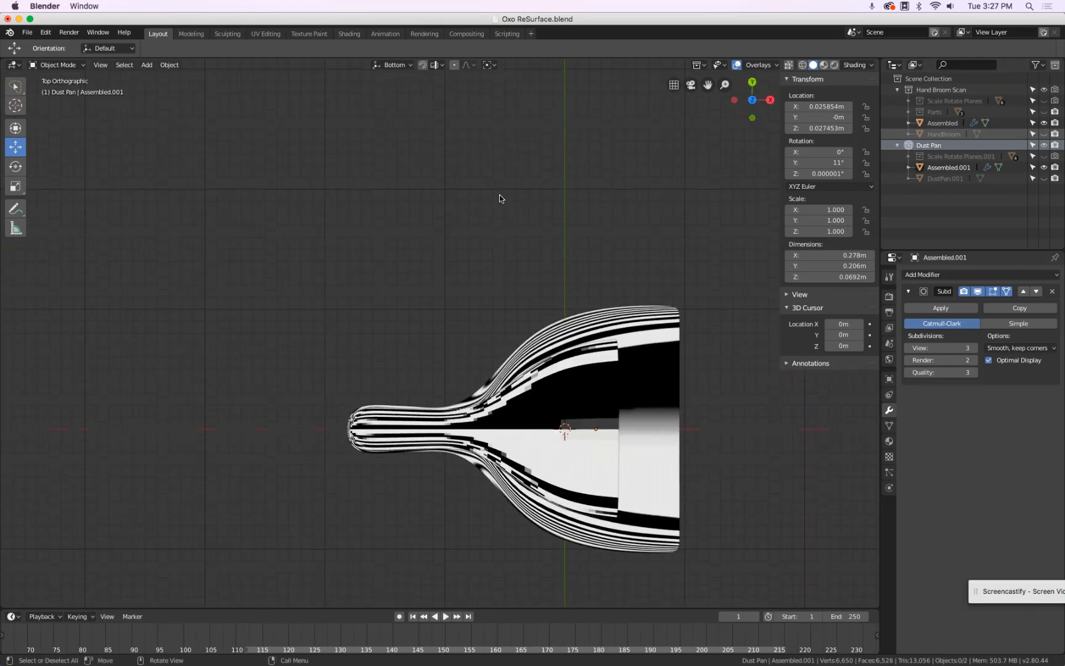
click(536, 401)
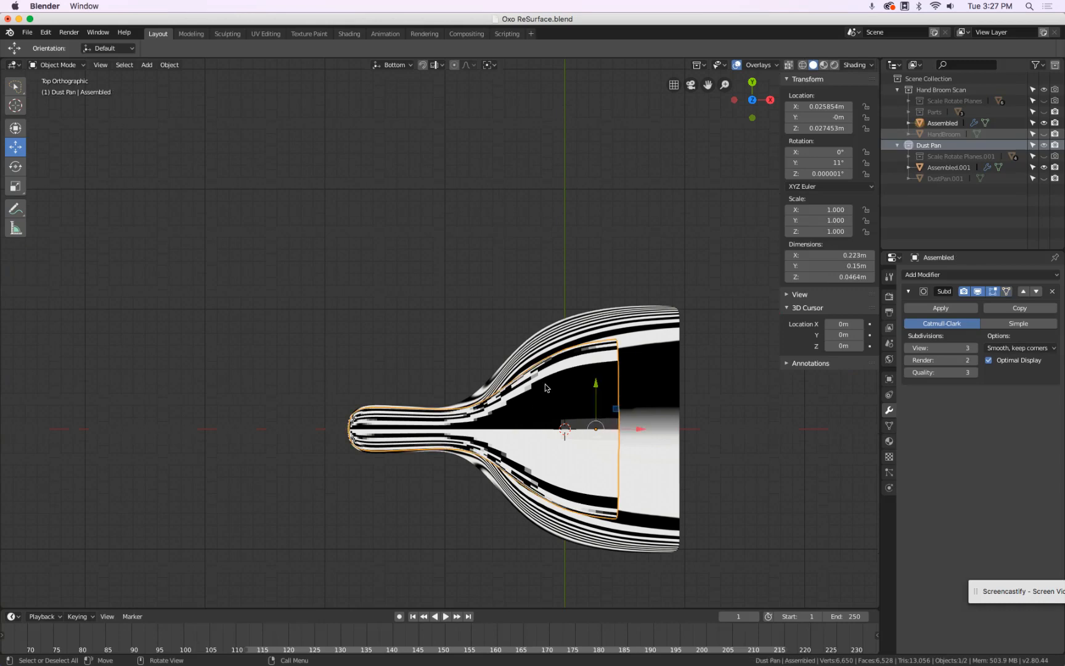
right_click(545, 387)
click(545, 387)
middle_drag(549, 404, 672, 188)
Step: Change the MatCap to the glossy orange-red metallic one and view the dustpan from below
click(862, 69)
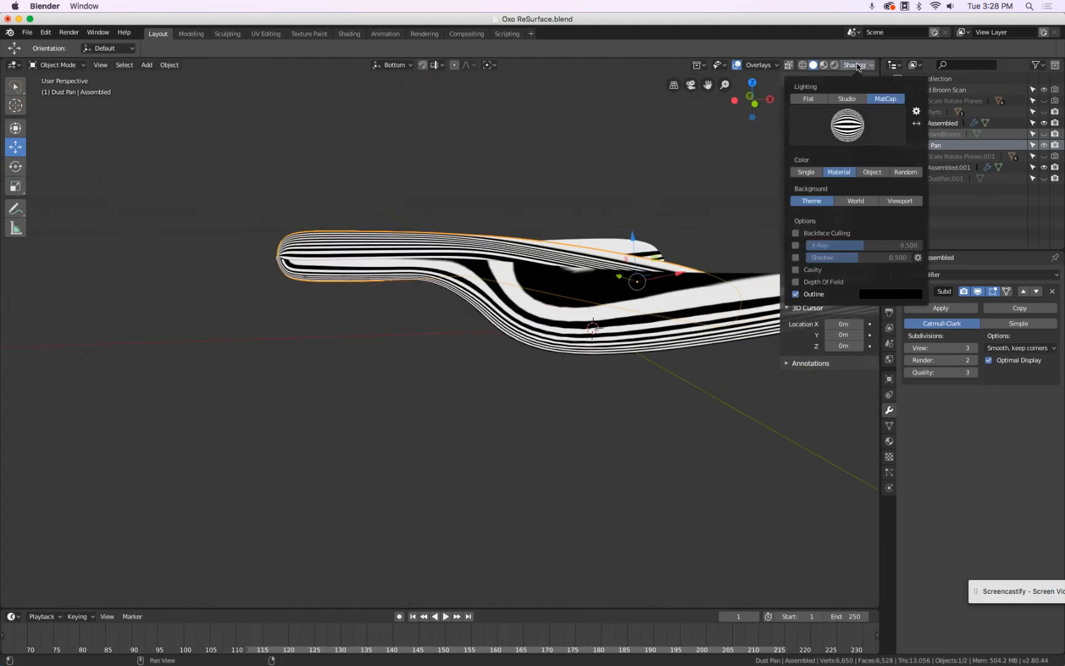
click(847, 131)
click(889, 199)
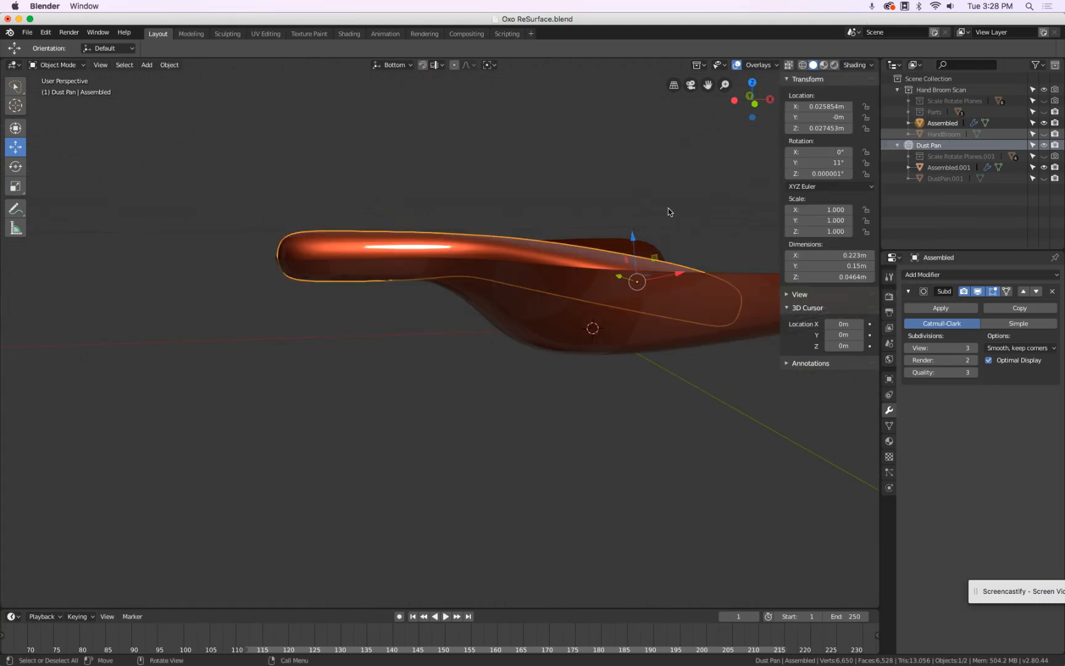
mouse_move(668, 209)
middle_down()
mouse_move(640, 283)
mouse_move(635, 264)
mouse_move(605, 516)
mouse_move(597, 483)
mouse_move(671, 485)
mouse_move(703, 545)
mouse_move(755, 543)
mouse_move(639, 525)
mouse_move(670, 418)
mouse_move(675, 192)
middle_up()
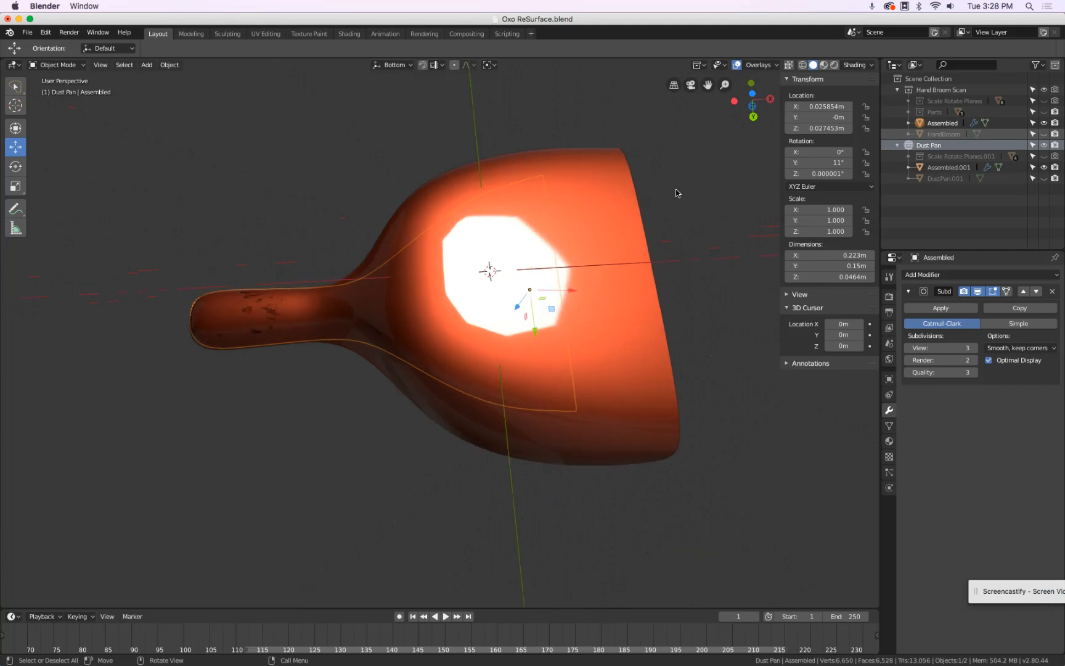
Step: Compare the resurfaced Assembled.001 with the raw DustPan.001 scan by alternately showing and hiding them
click(1044, 178)
click(1045, 167)
click(1044, 168)
click(1044, 178)
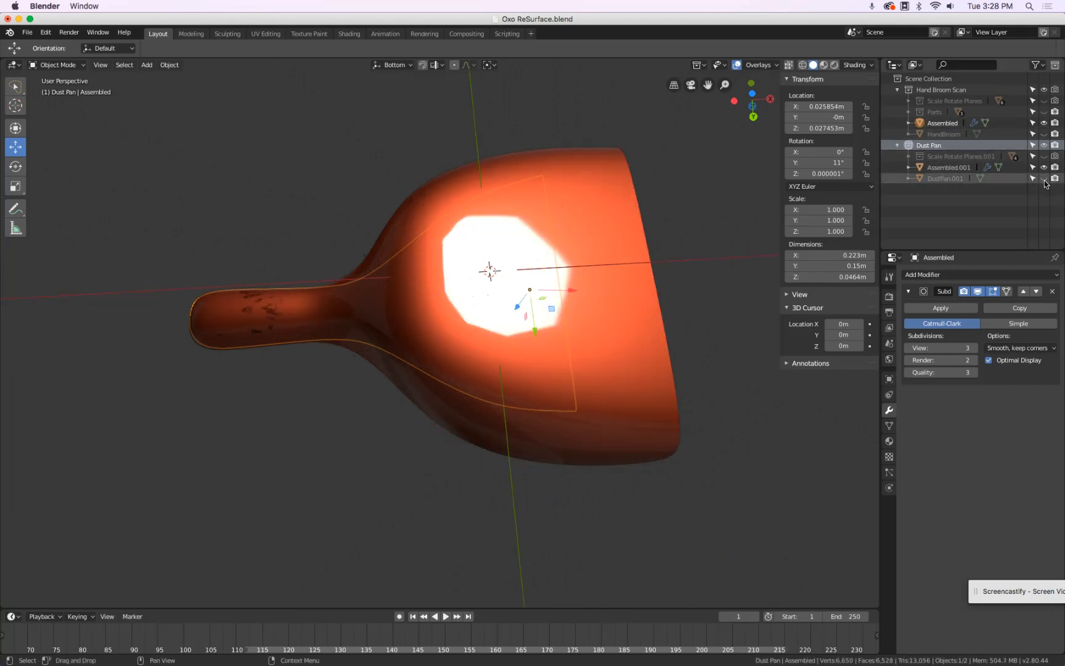
click(1044, 179)
click(1044, 168)
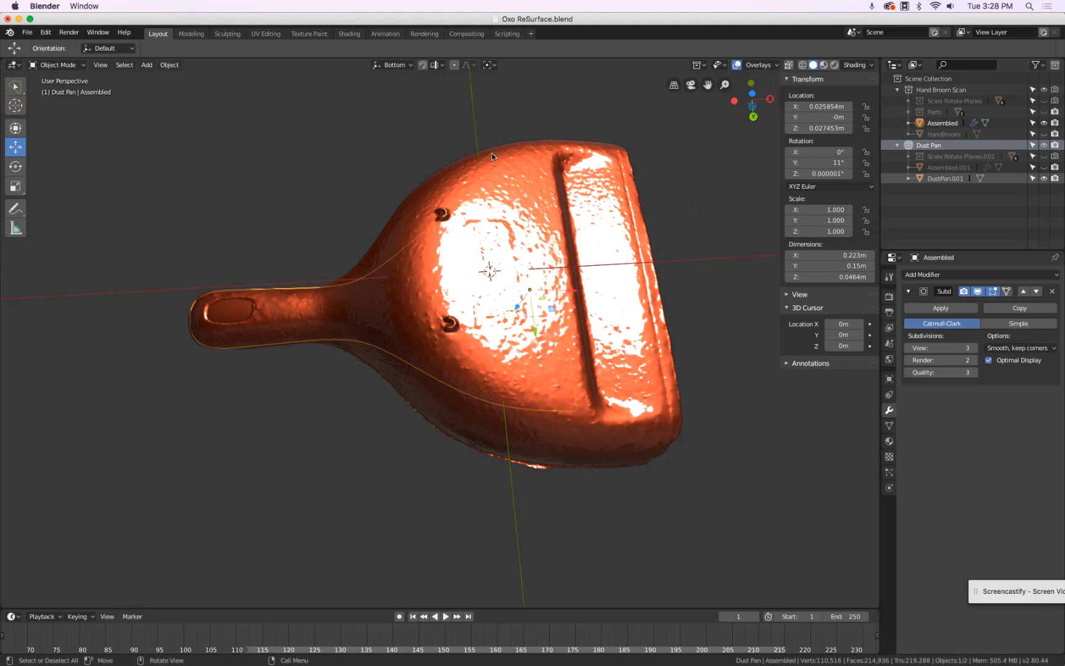
click(1044, 168)
click(1044, 178)
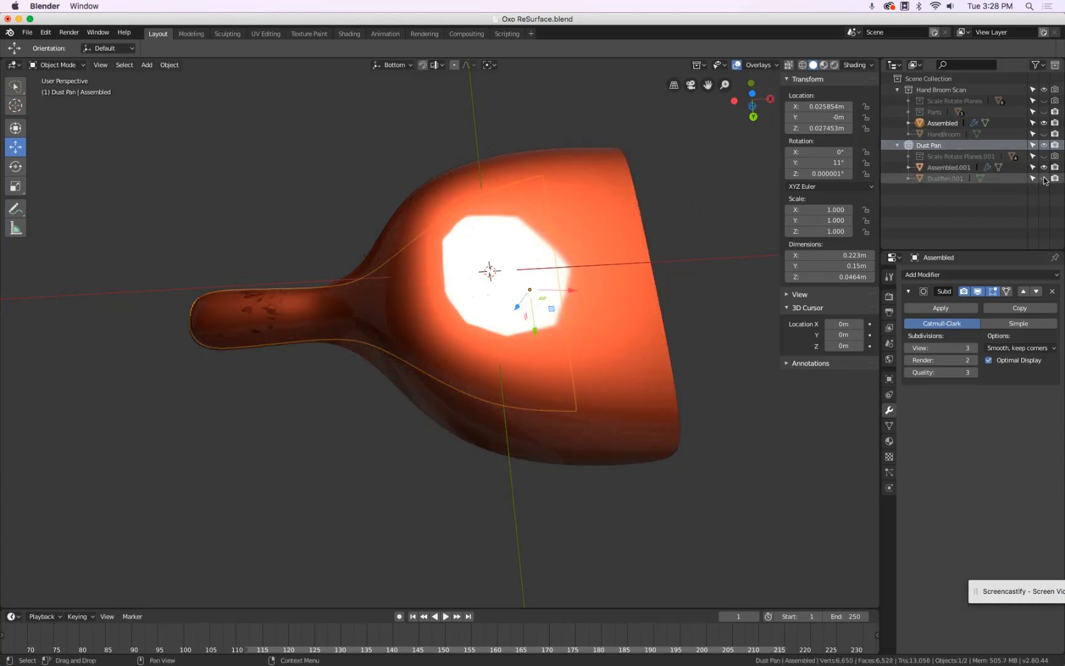
click(1044, 179)
click(1044, 179)
click(1045, 179)
click(1044, 178)
click(1044, 179)
click(1044, 179)
Step: Open the resurfaced dustpan in Edit Mode from the bottom view and repeatedly show and hide DustPan.001 to compare the fit
click(607, 184)
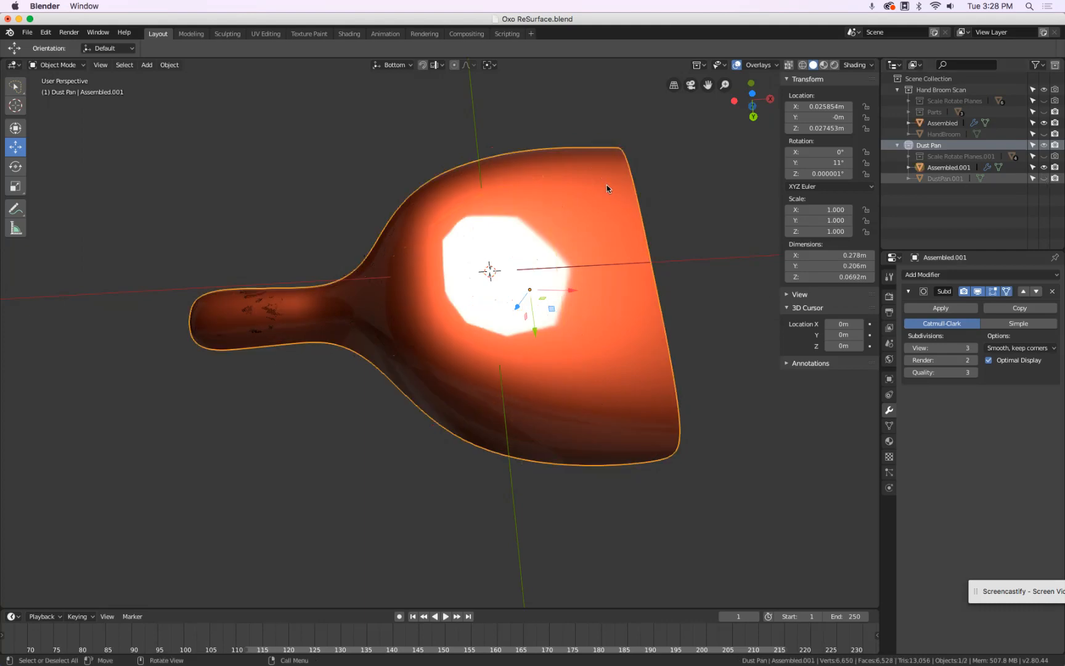
key(Tab)
middle_drag(606, 184, 591, 305)
key(ctrl+KP_1)
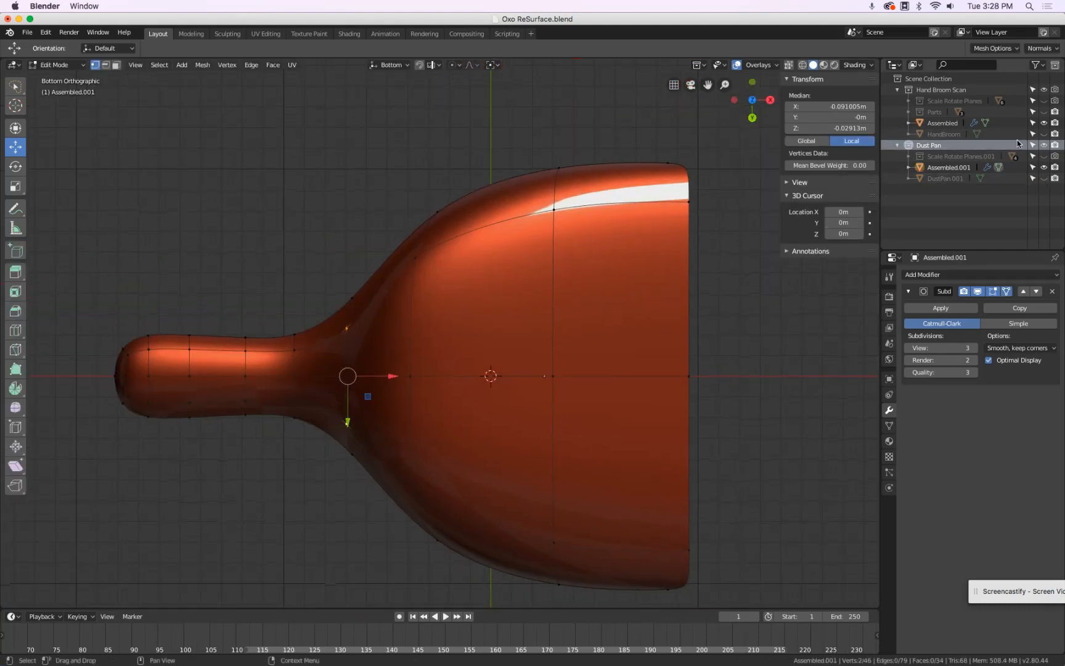
click(1044, 178)
click(1045, 179)
click(1045, 179)
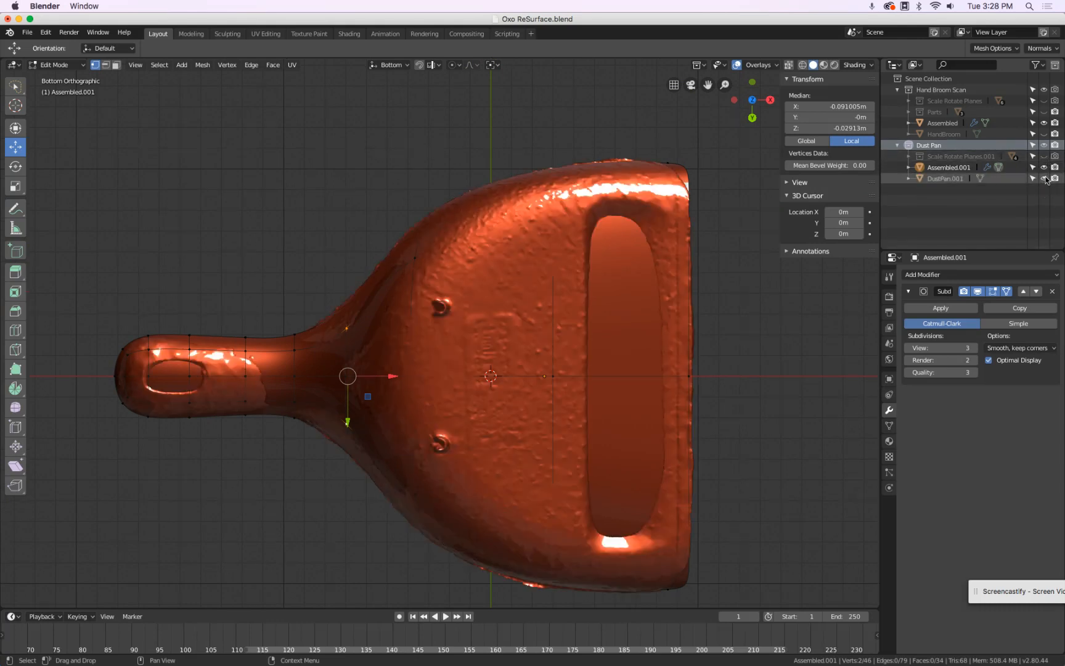
click(1044, 179)
click(1045, 179)
click(1045, 179)
click(1044, 179)
click(1045, 178)
click(1045, 179)
click(1045, 179)
Step: Hide the Hand Broom Scan collection and return the dustpan to Object Mode
middle_drag(738, 164, 911, 212)
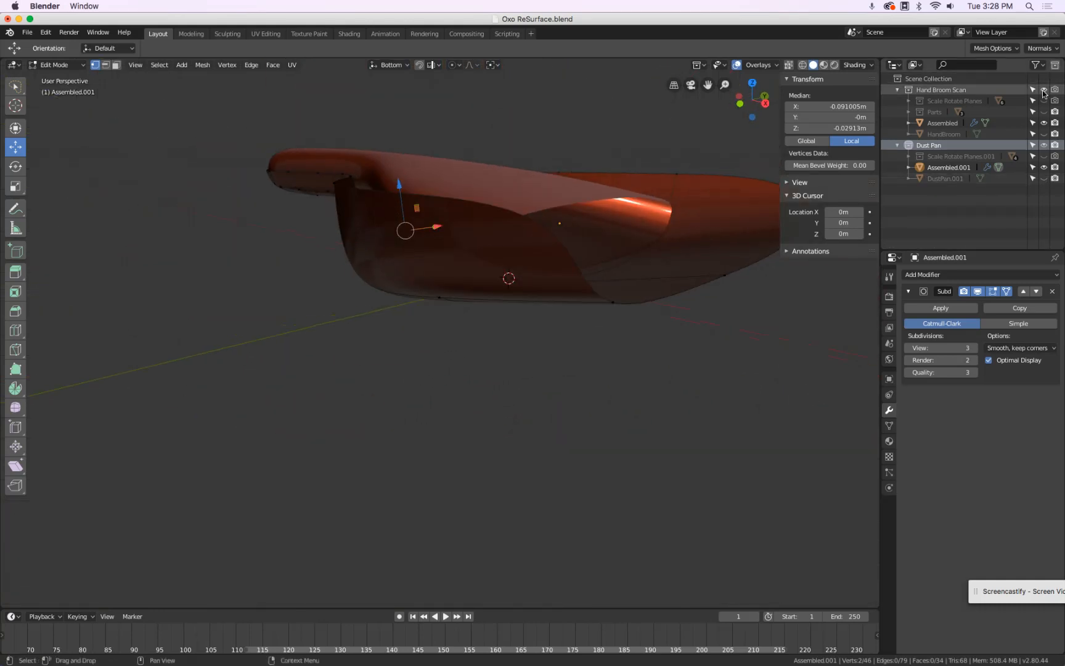
middle_drag(493, 247, 457, 259)
key(Tab)
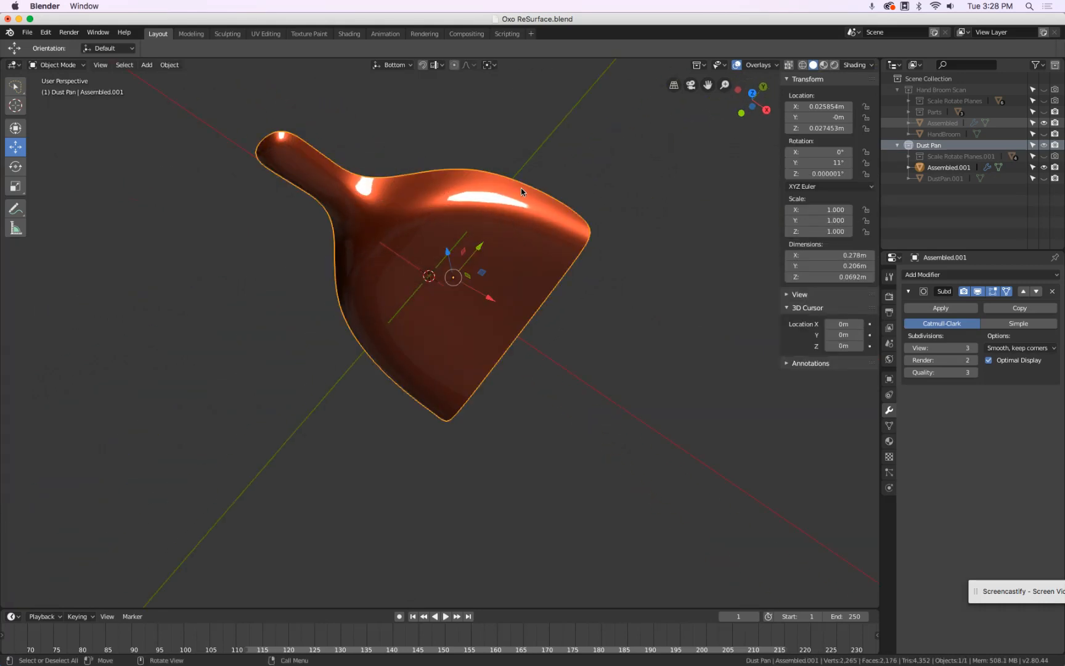
Step: Duplicate the dustpan in place, then rename the original First Shape and the copy Assembled
key(shift+d)
key(Escape)
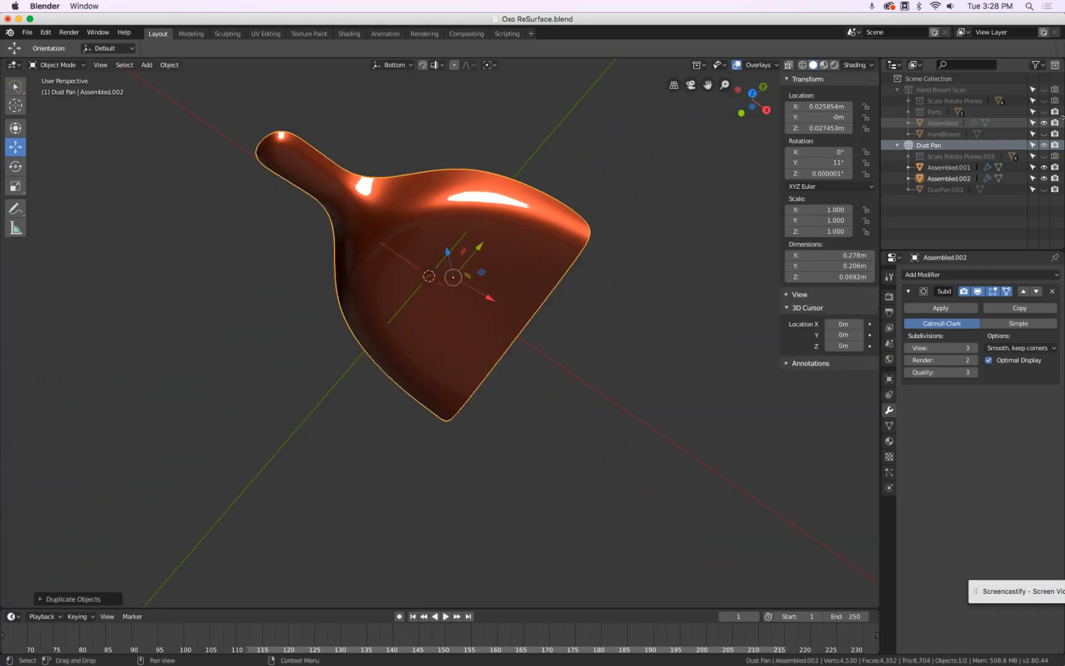
click(954, 167)
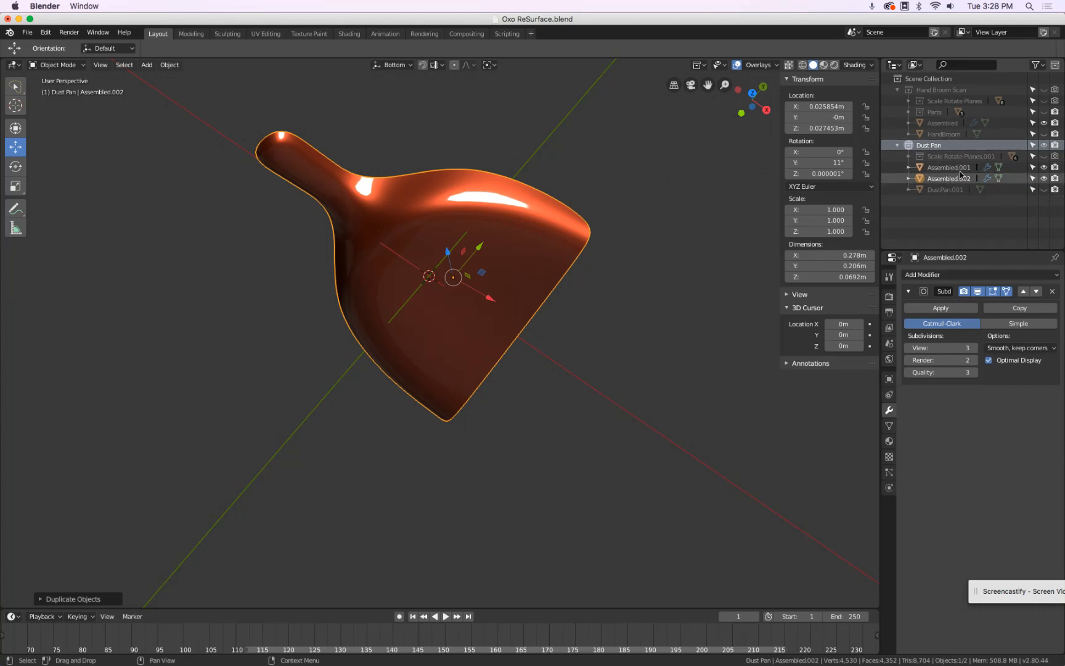
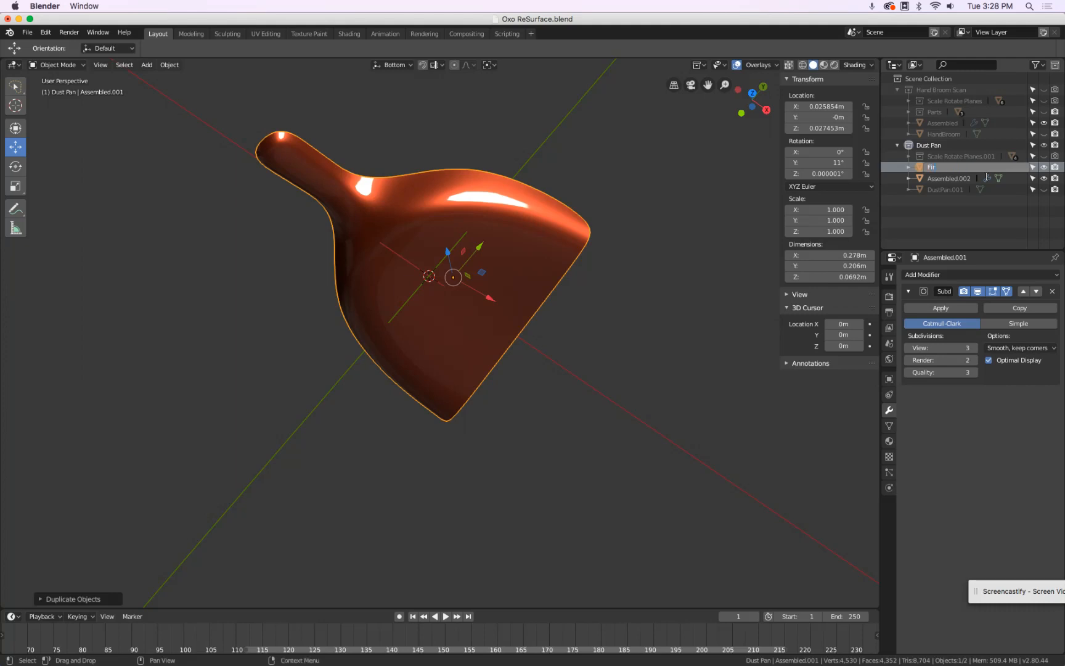
text(First Shape)
key(Return)
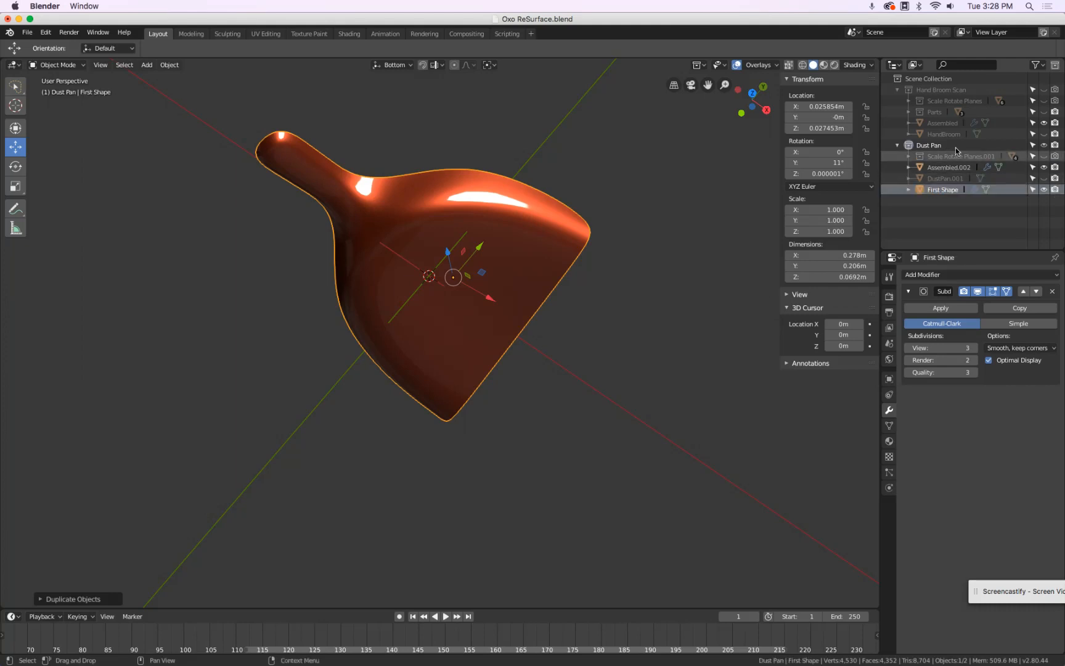
double_click(949, 168)
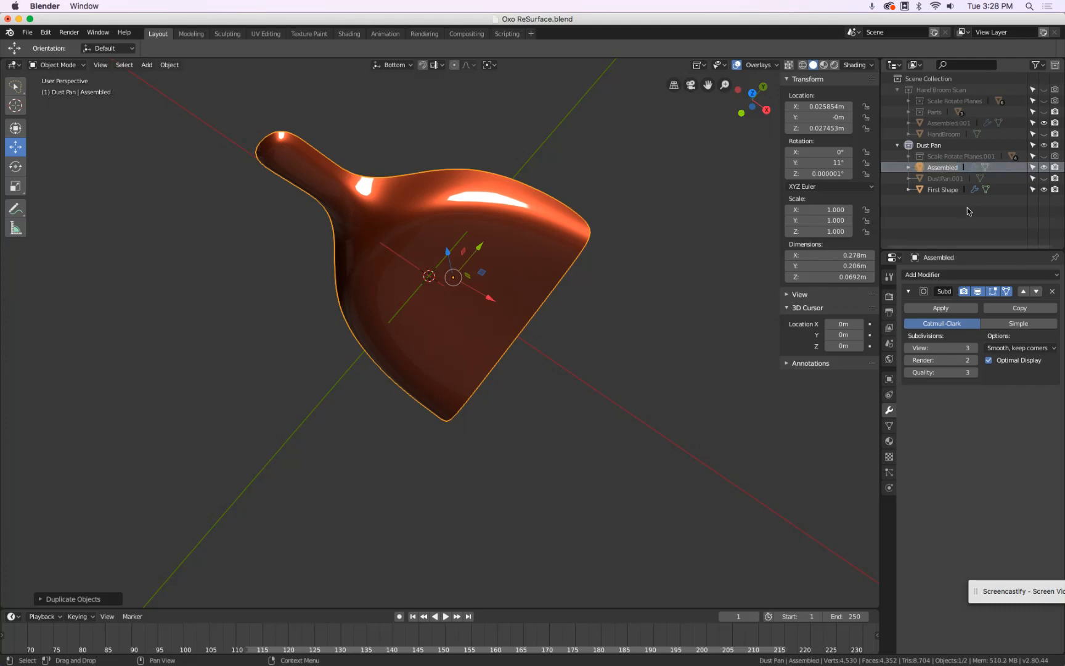
key(Return)
Step: Enter Edit Mode on the Assembled copy and switch the viewport lighting from MatCap to Studio
middle_drag(527, 267, 506, 277)
key(Tab)
mouse_move(481, 324)
middle_down()
mouse_move(545, 107)
mouse_move(727, 87)
middle_up()
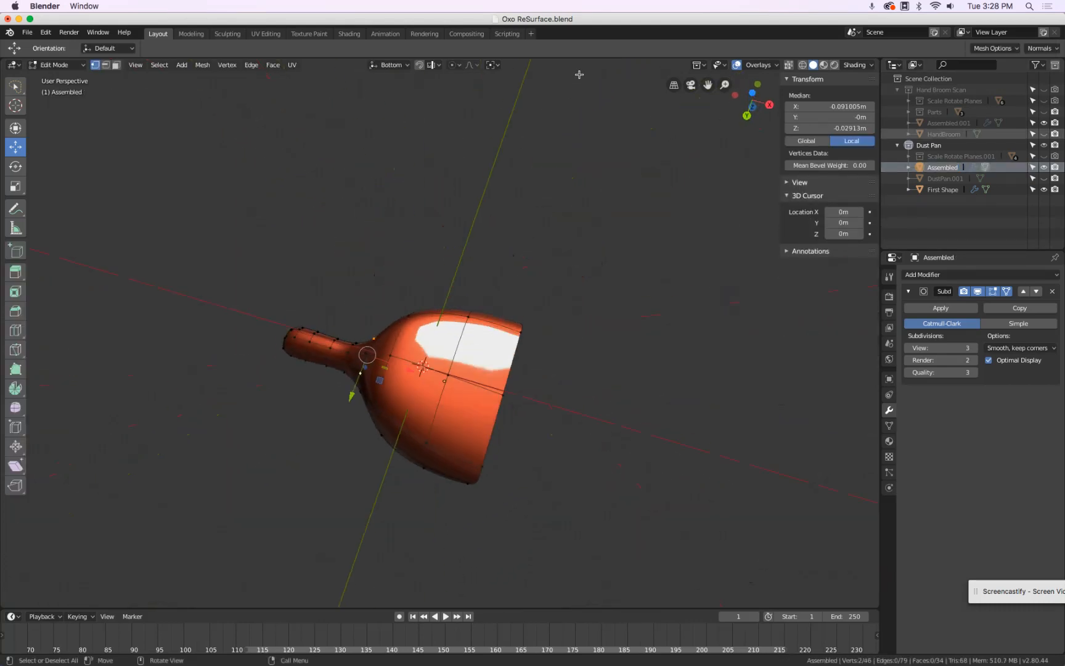
click(857, 64)
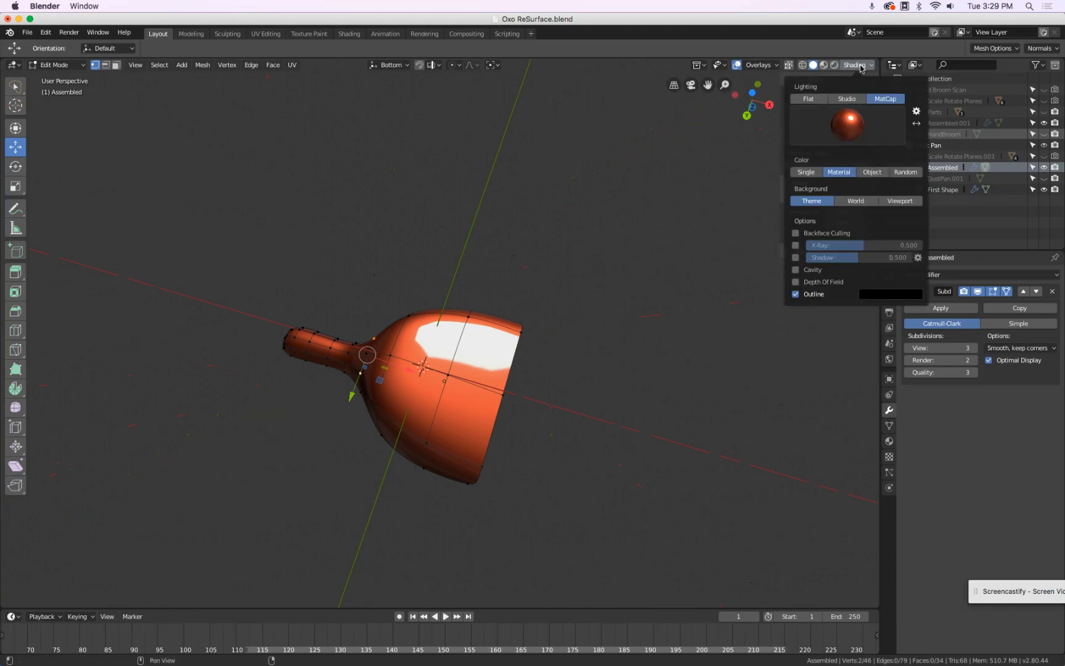
click(846, 99)
scroll(420, 368, up, 2)
middle_drag(420, 368, 484, 301)
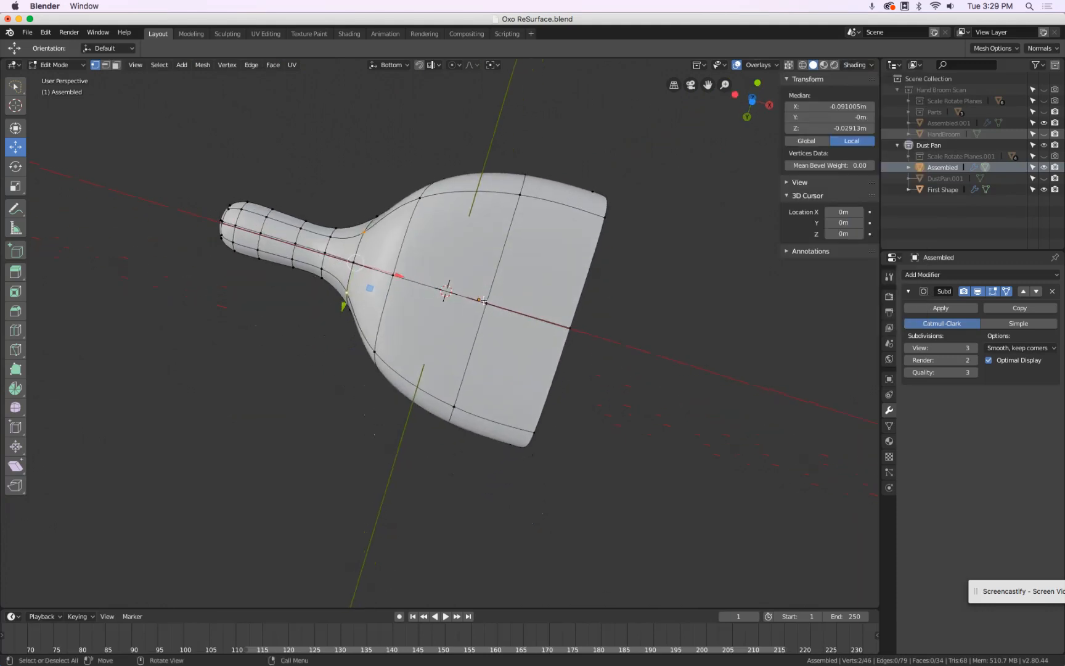
Step: Dissolve the centre vertex of the dustpan's underside and select the resulting single large face in face select mode
key(x)
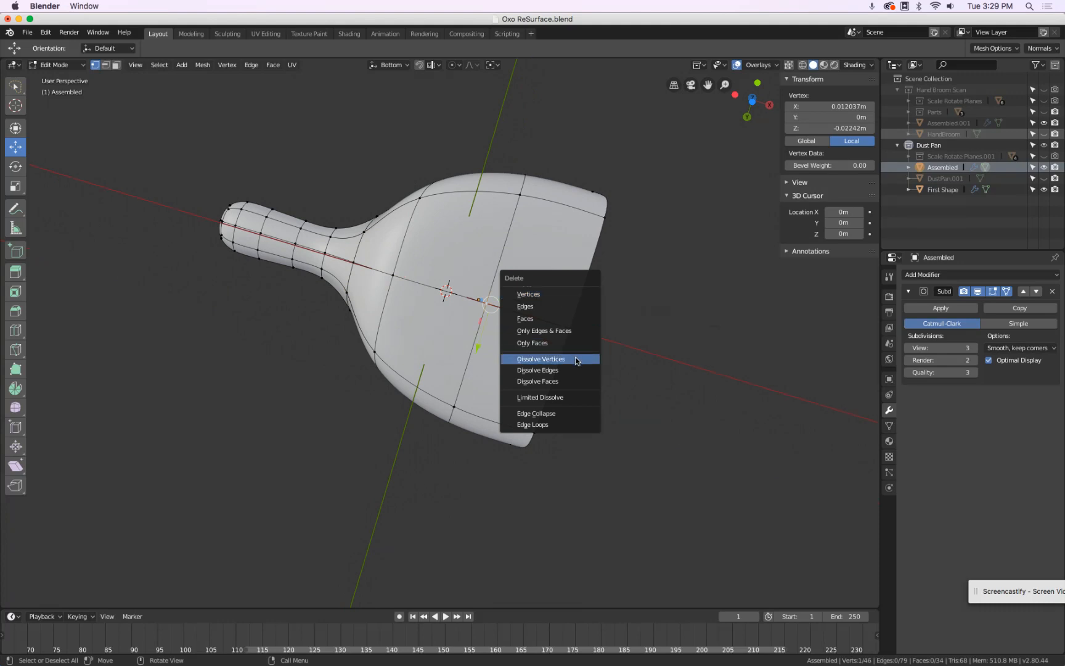
click(577, 360)
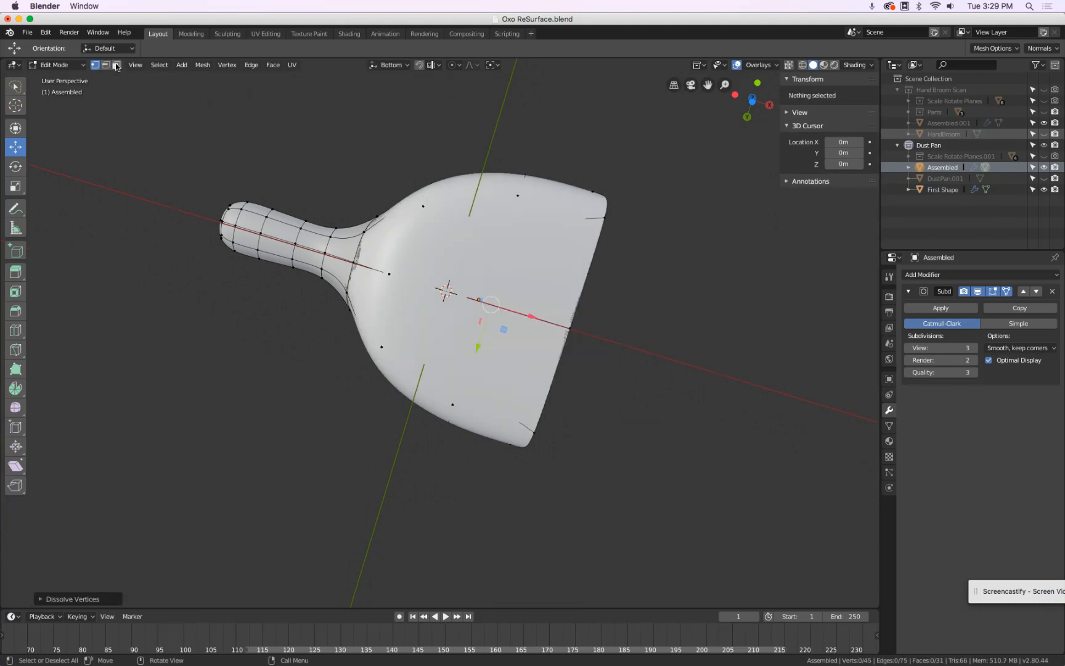
click(547, 249)
middle_drag(547, 250, 494, 404)
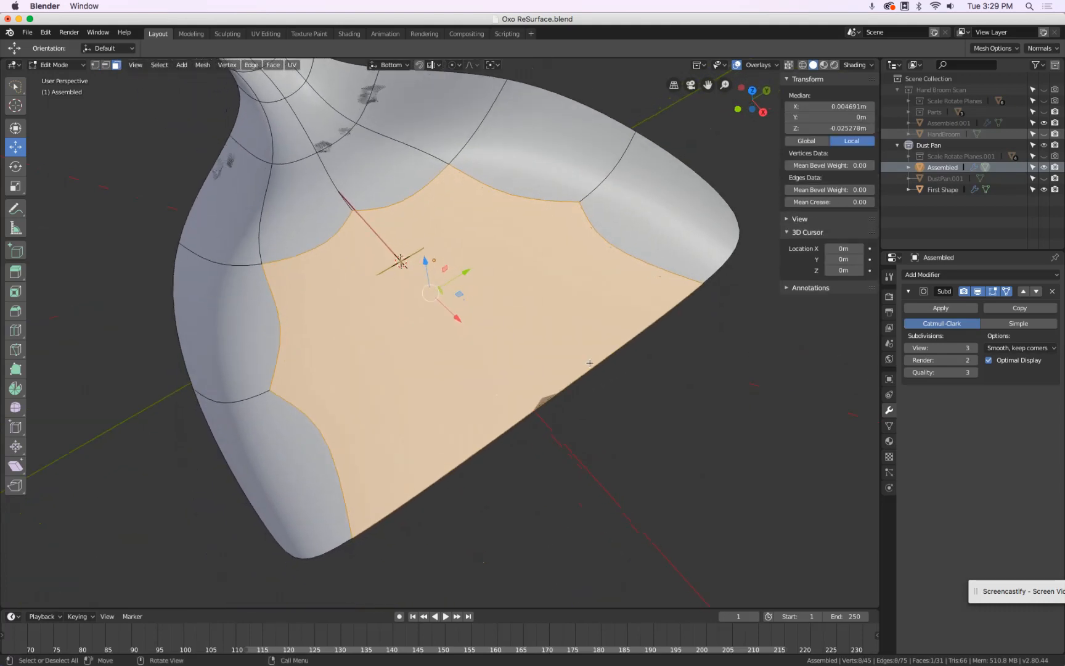
Step: Hide First Shape and inset the large underside face by a thickness of about 0.022 m
click(1045, 192)
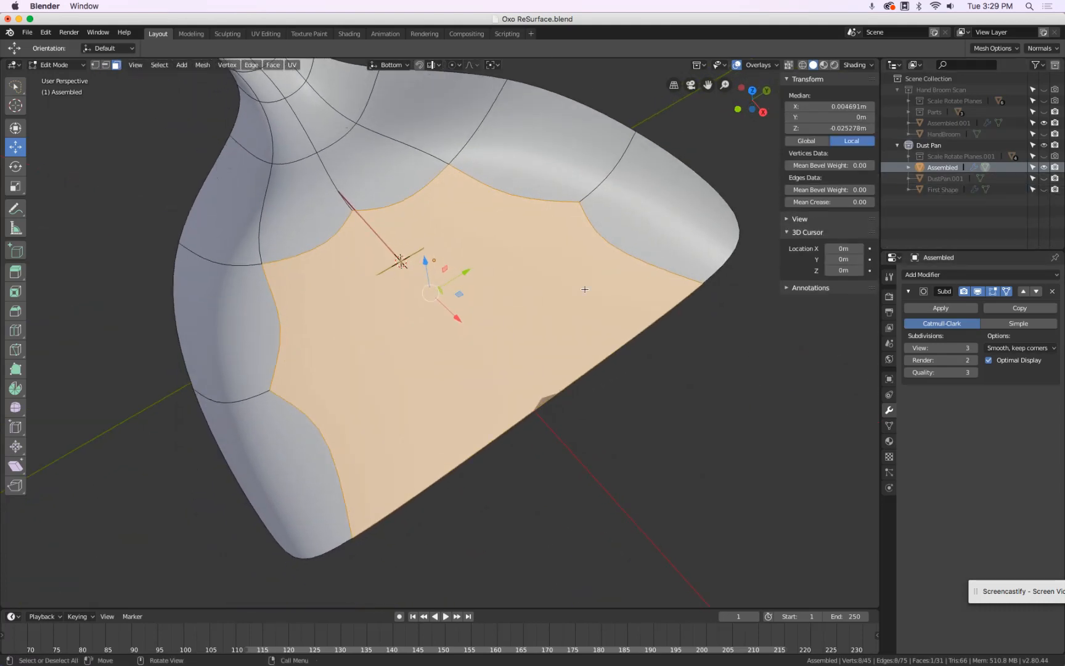
scroll(484, 302, down, 2)
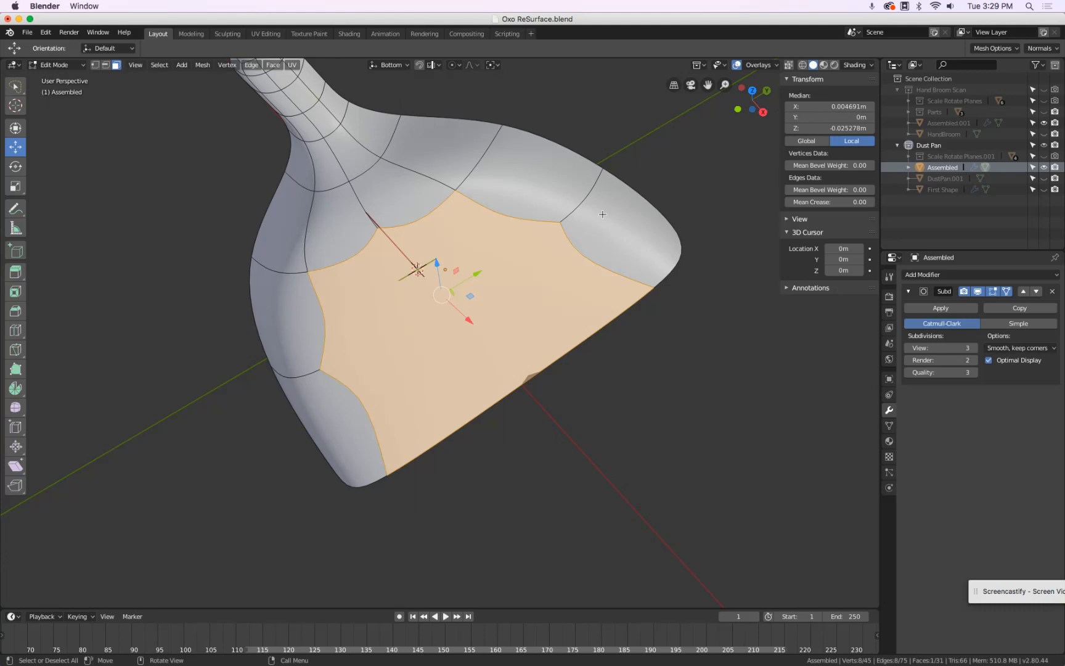
click(276, 69)
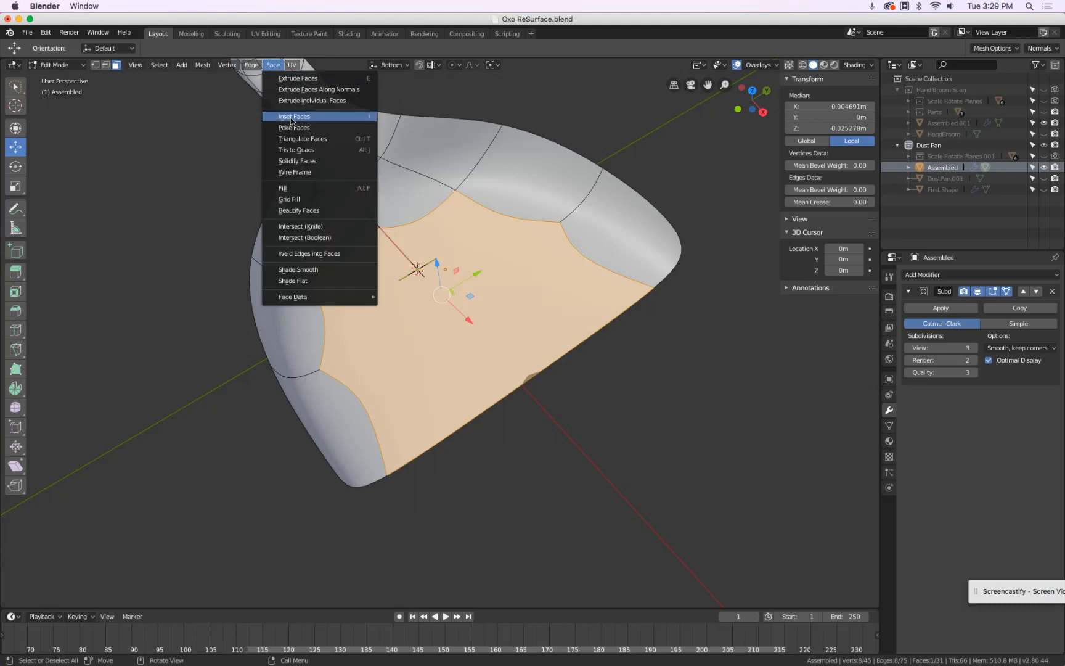
key(i)
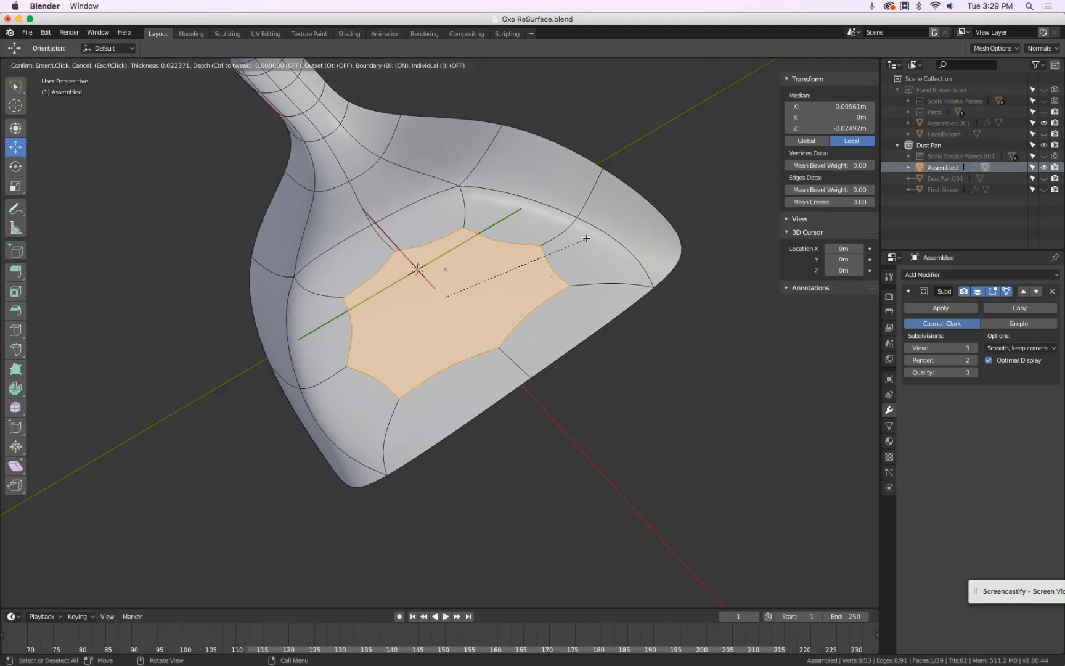
click(518, 231)
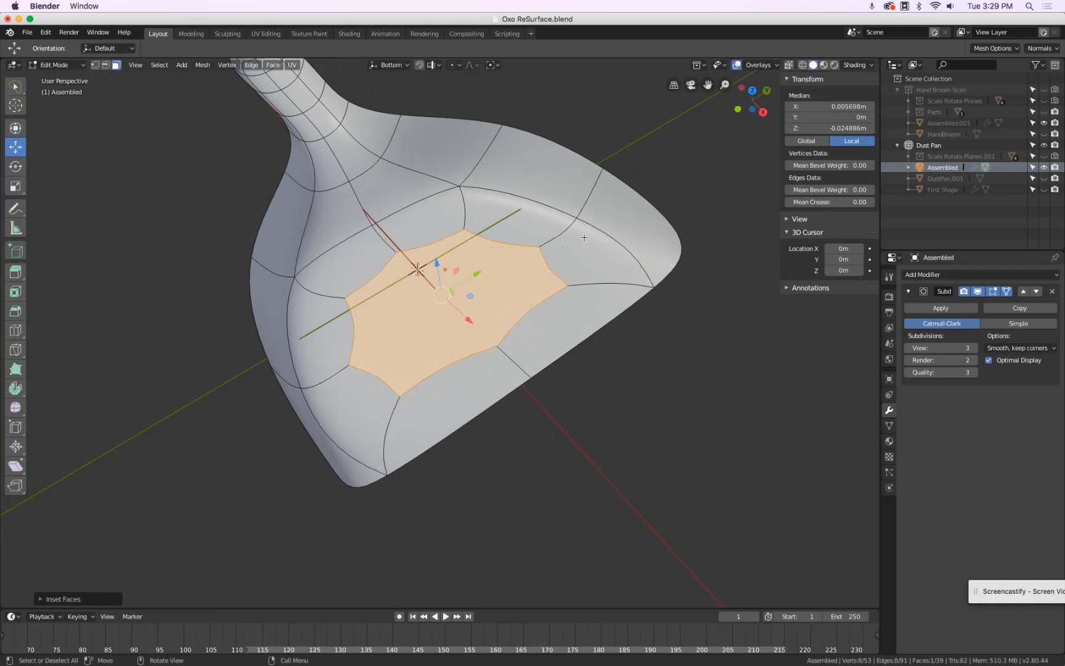
Step: Switch off the Subdivision modifier's on-cage display and inspect the inset underside in Object Mode
click(1008, 292)
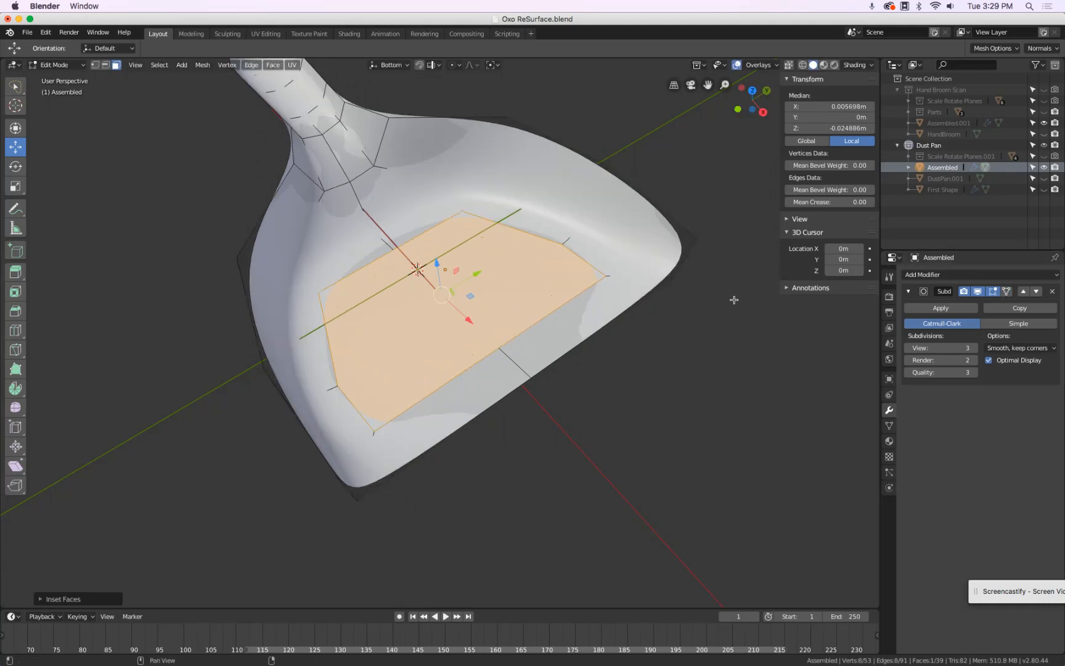
middle_drag(727, 299, 505, 190)
scroll(607, 267, up, 2)
key(Tab)
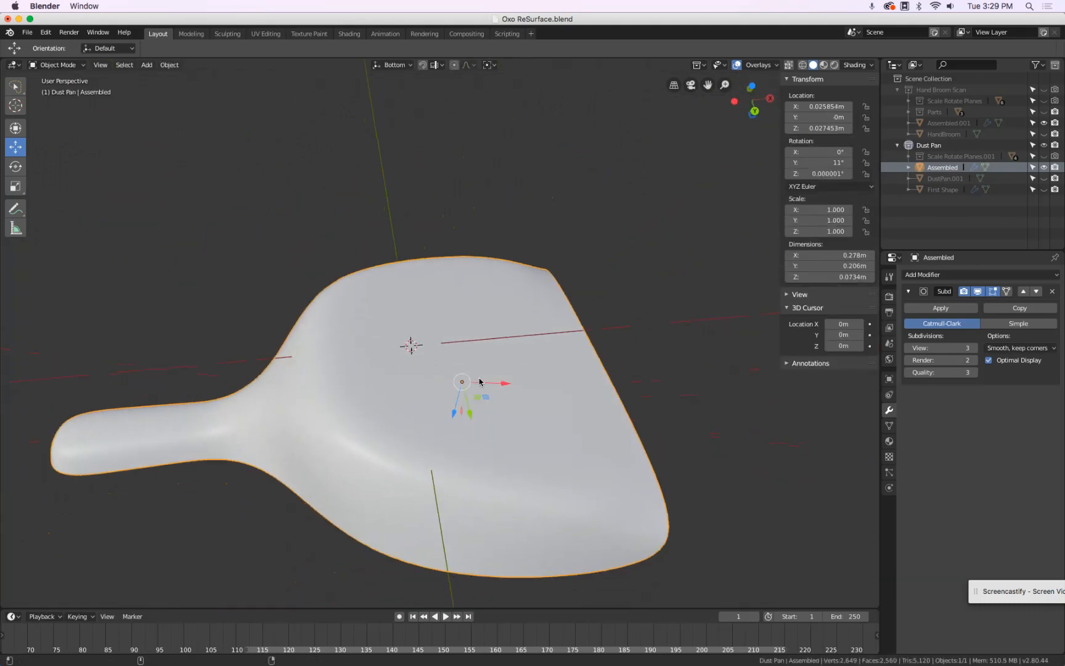
Step: Compare the inset dustpan with First Shape by alternating between Edit Mode and Object Mode, ending in Object Mode
key(Tab)
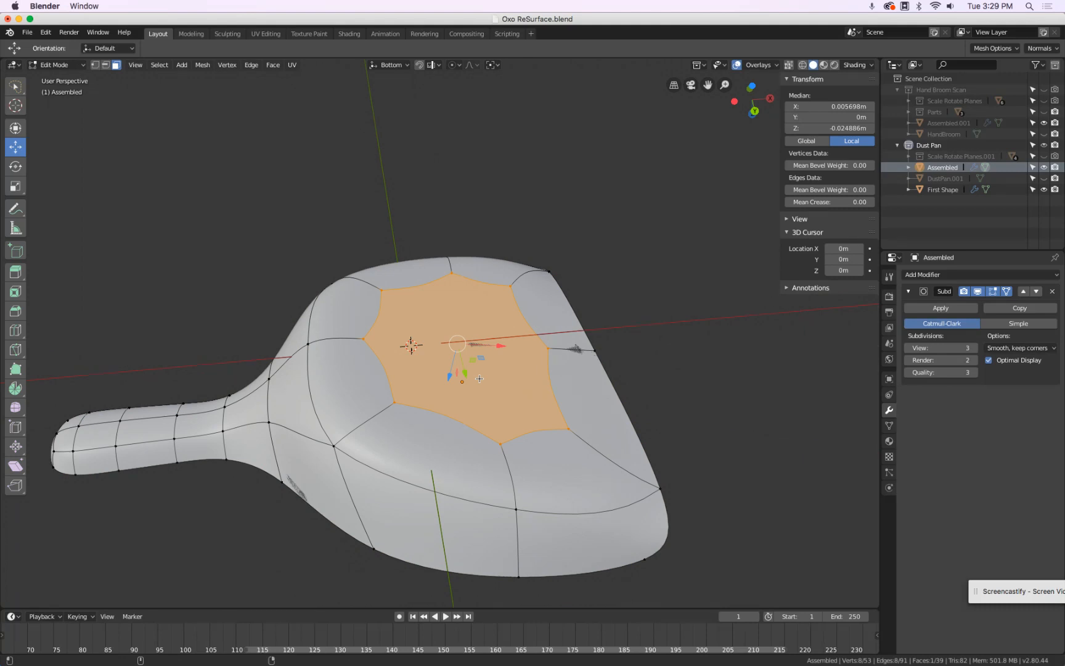
key(Tab)
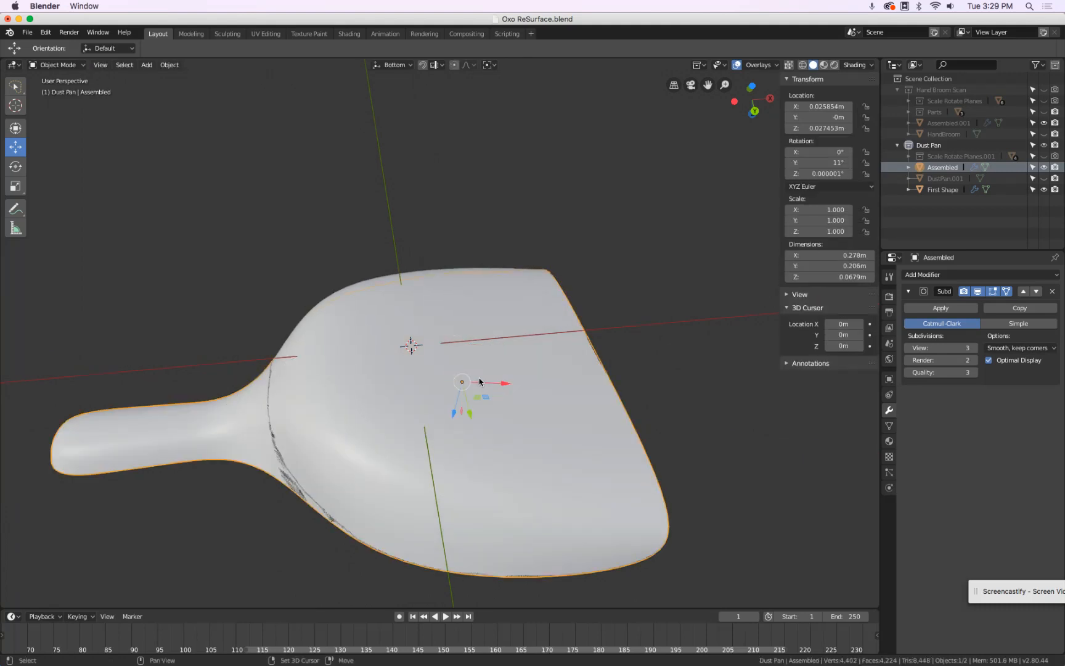
key(Tab)
key(Tab)
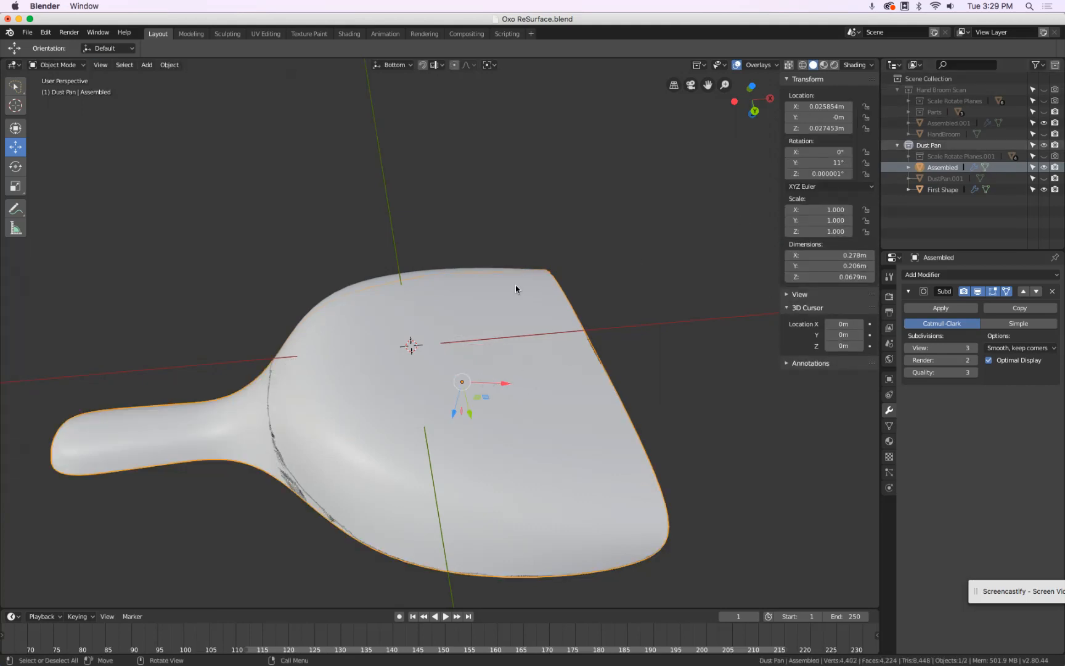
Step: Check the inset Assembled dustpan once more in Edit Mode and delete it from the scene
key(Tab)
key(Tab)
key(x)
click(515, 285)
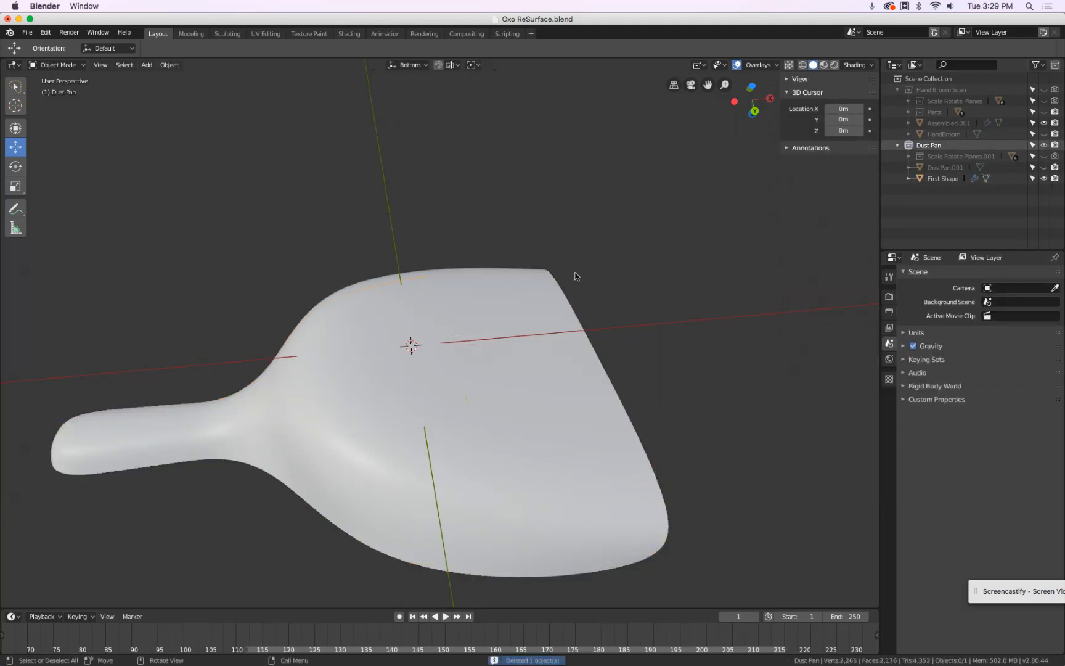
Step: Duplicate First Shape in place and hide the original, leaving the copy as the working object
click(480, 351)
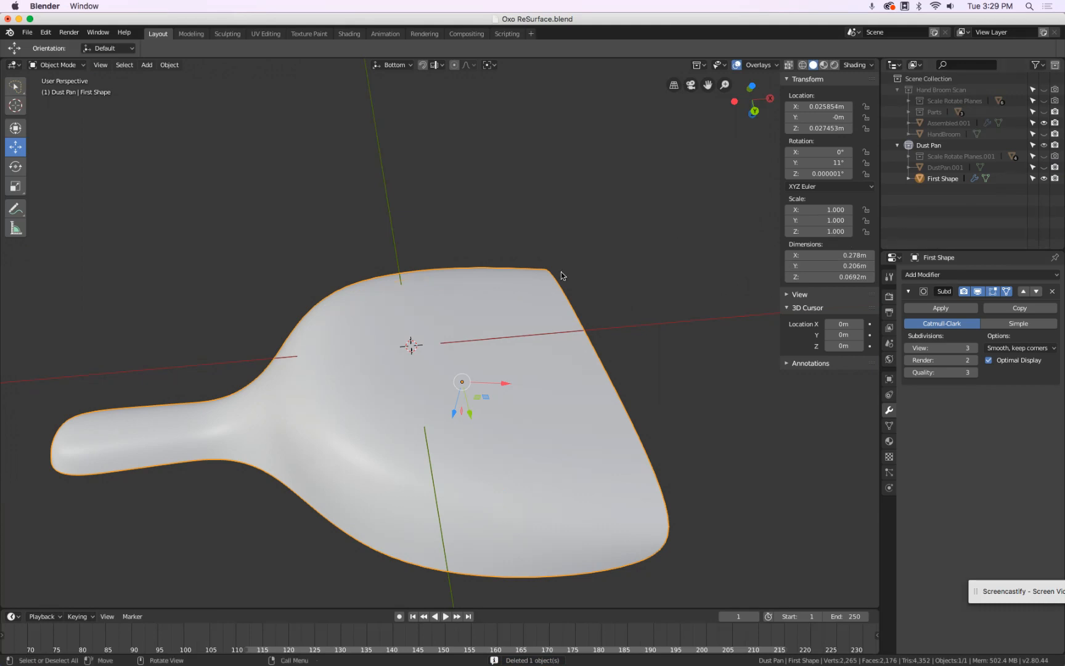
key(shift+d)
key(Escape)
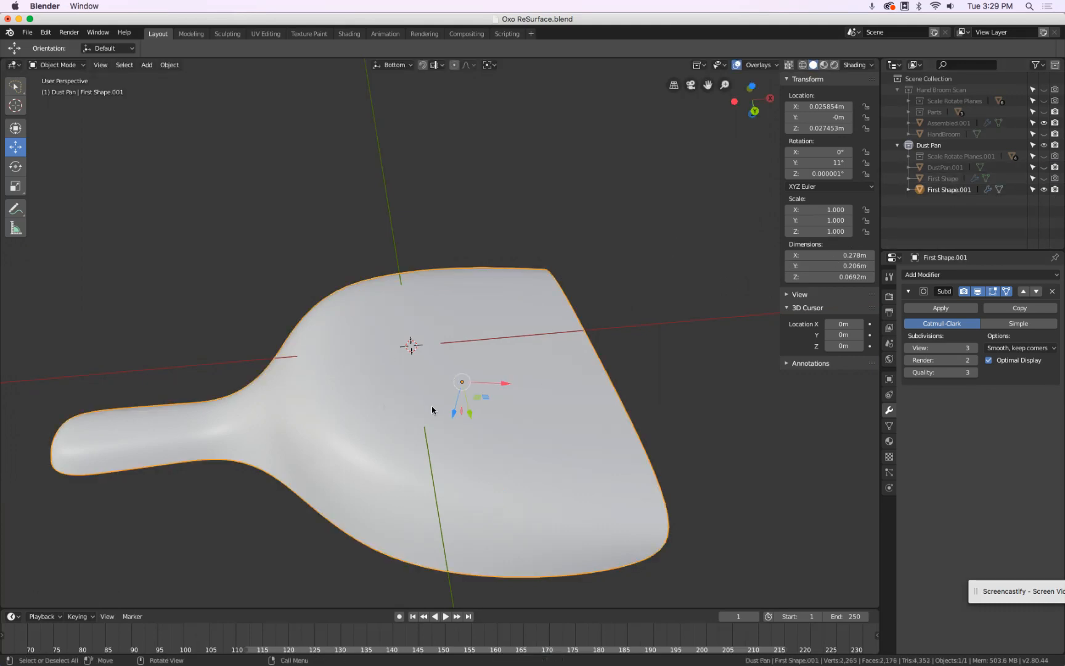
Step: Dissolve the centre vertex of the copy's underside and select the resulting large face in face select mode
middle_drag(432, 409, 478, 361)
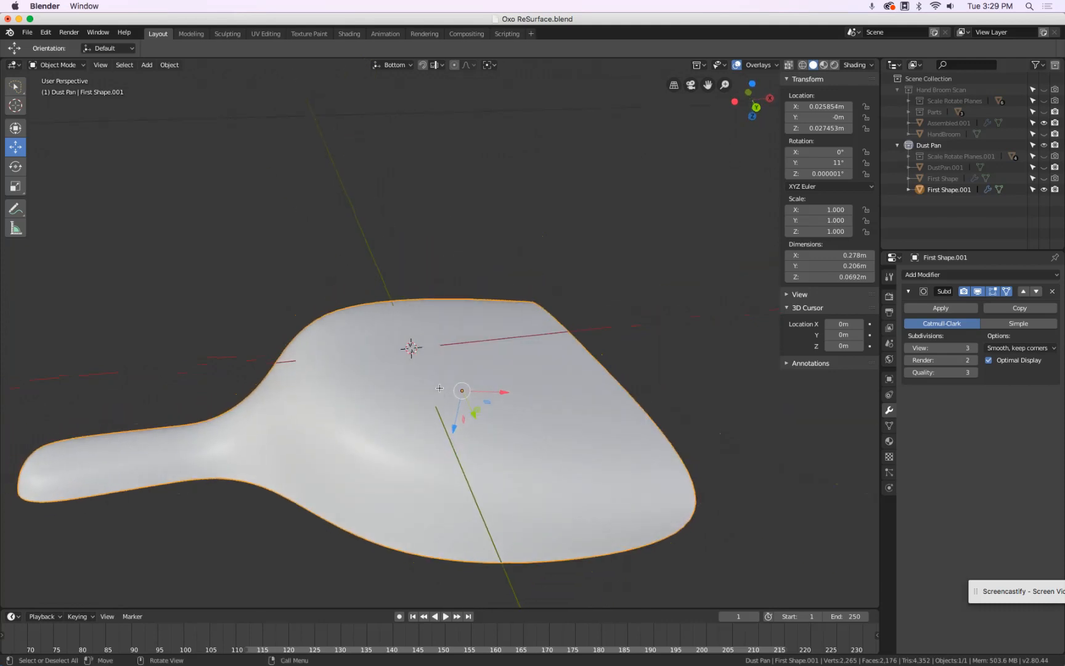
key(Tab)
key(x)
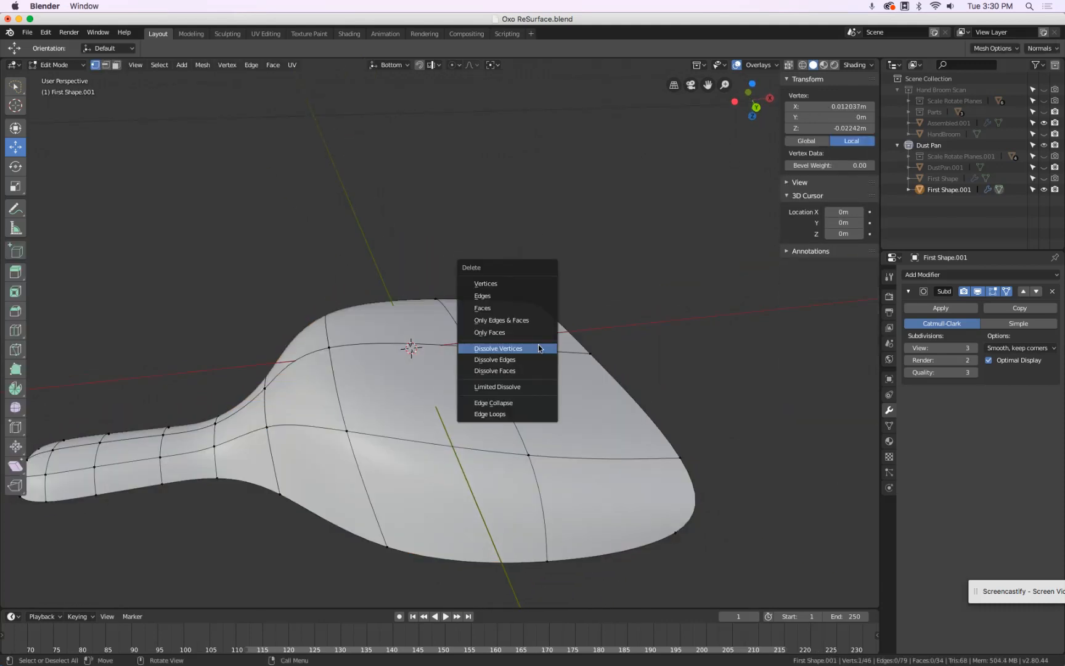
click(526, 284)
key(ctrl+z)
key(x)
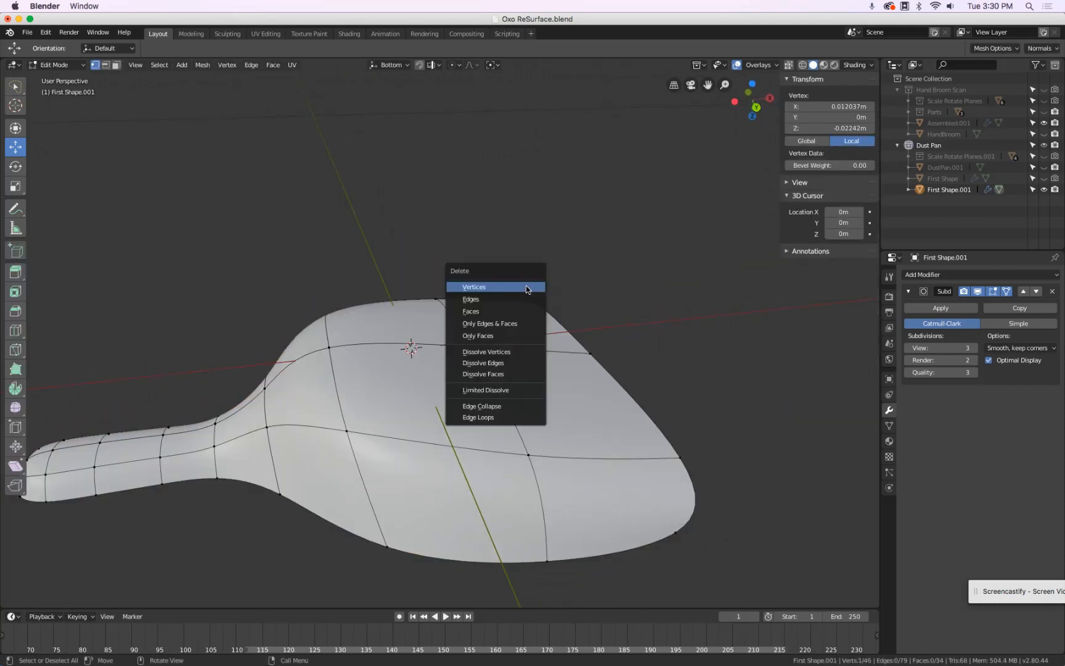
click(522, 349)
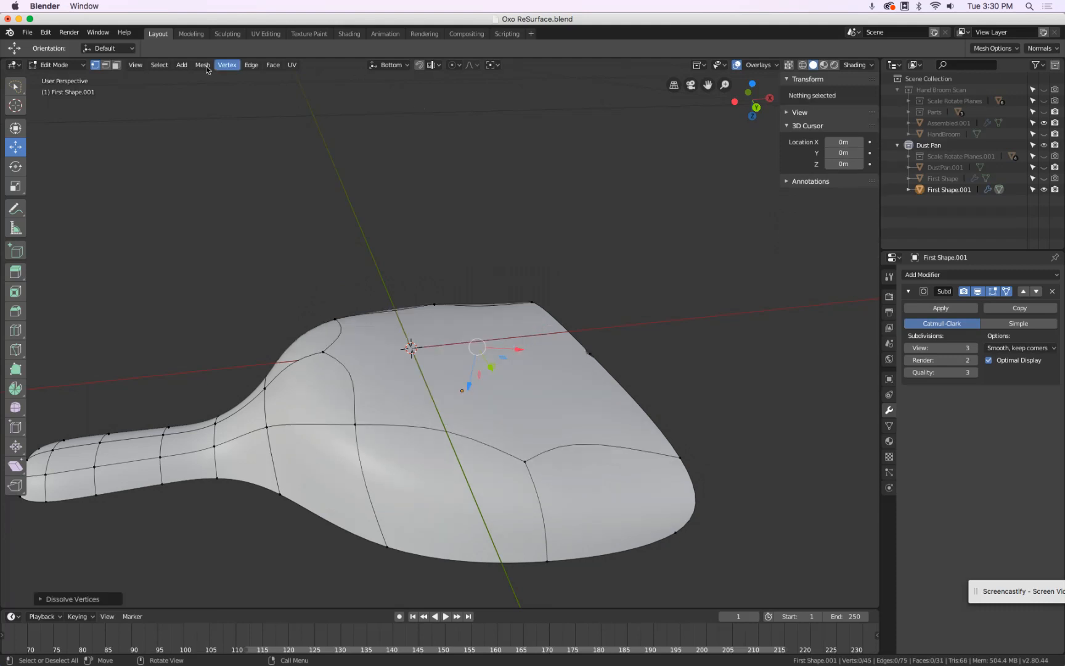
click(538, 385)
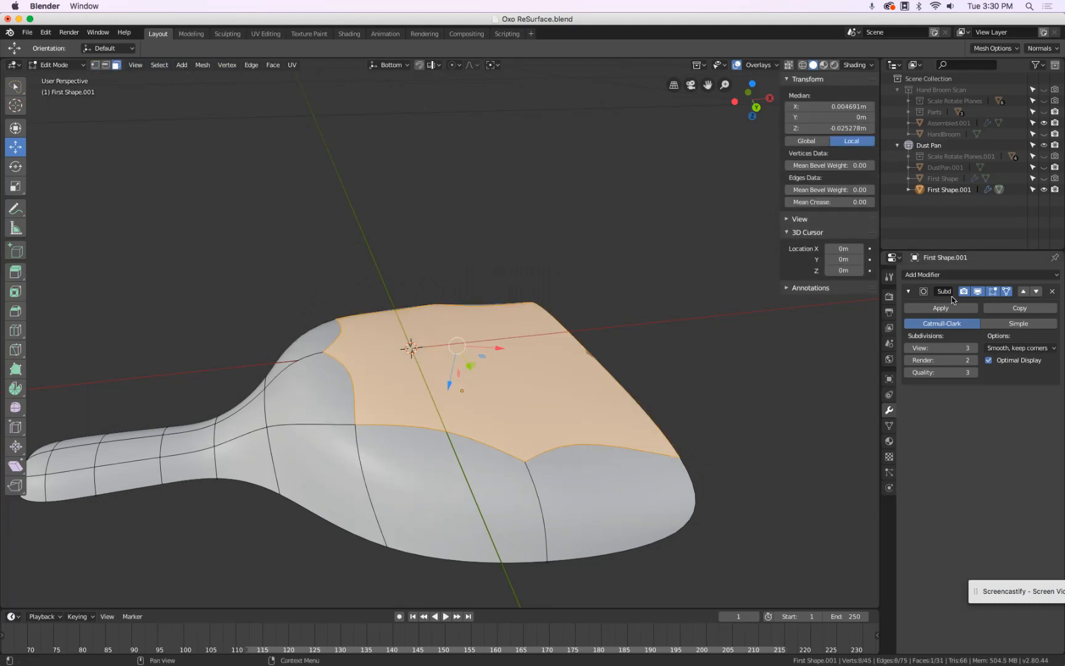
Step: Try an inset of the large underside face, preview it in Object Mode, and undo the inset
click(1007, 290)
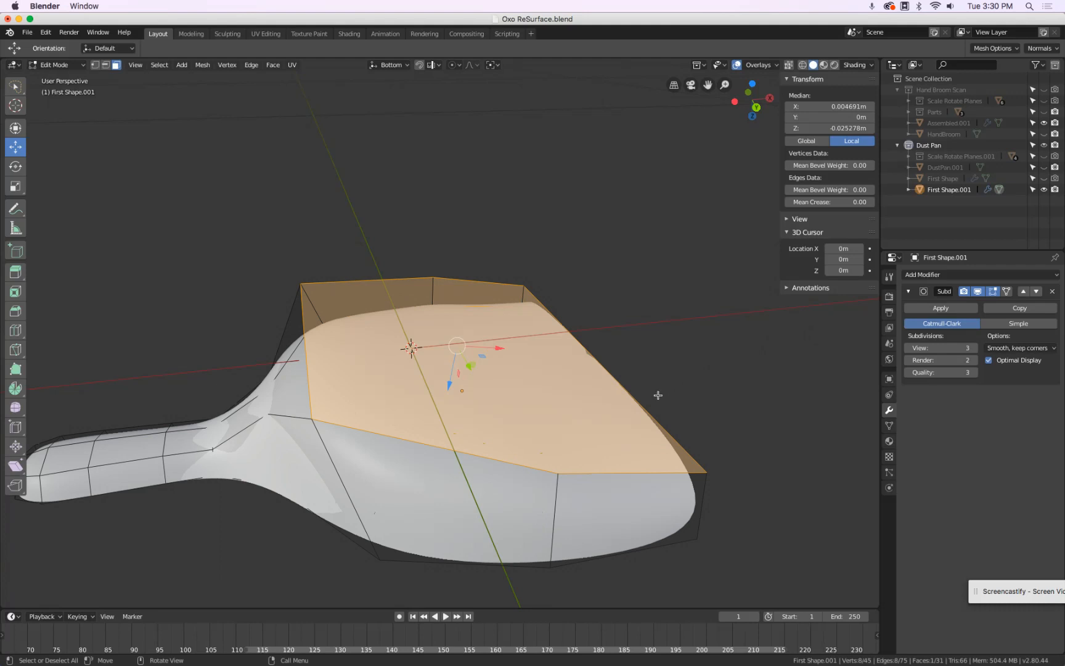
key(i)
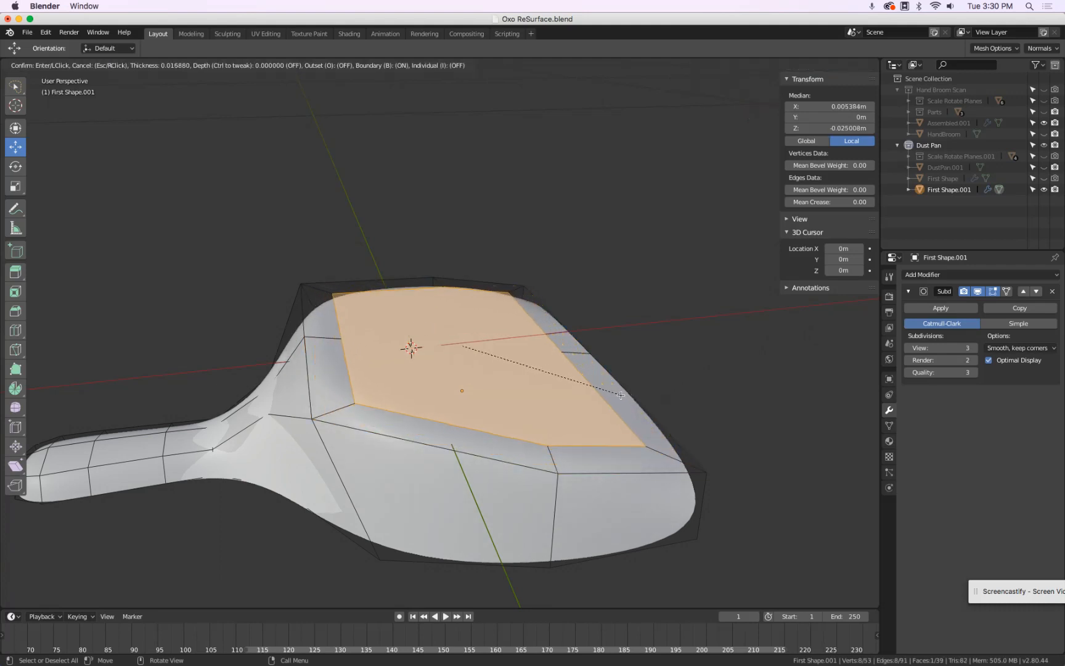
click(644, 393)
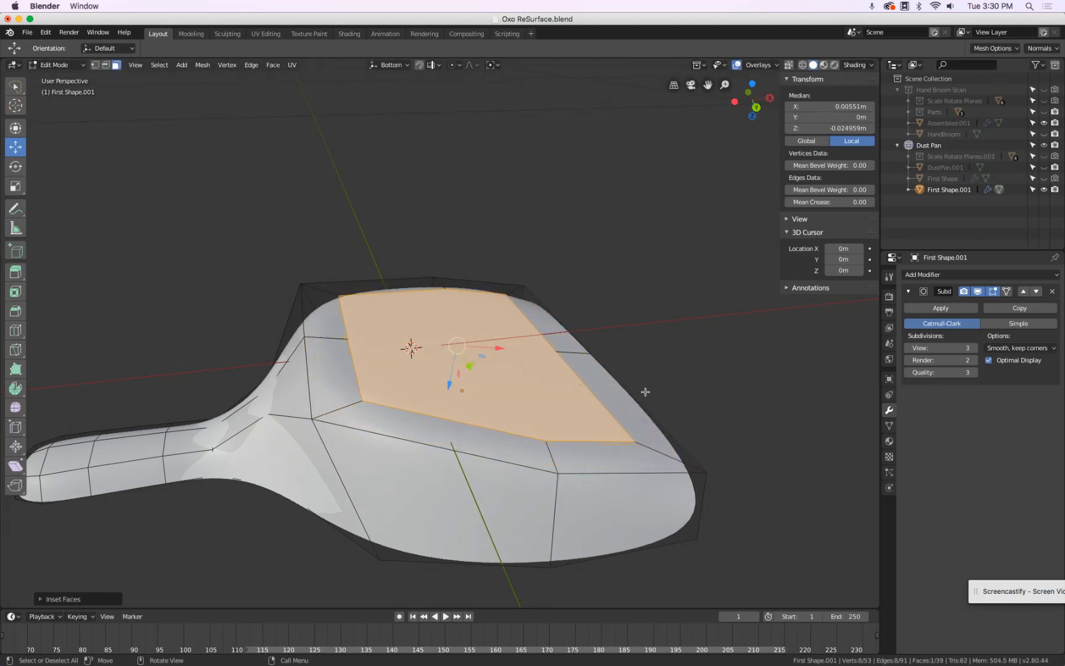
click(1006, 291)
key(Tab)
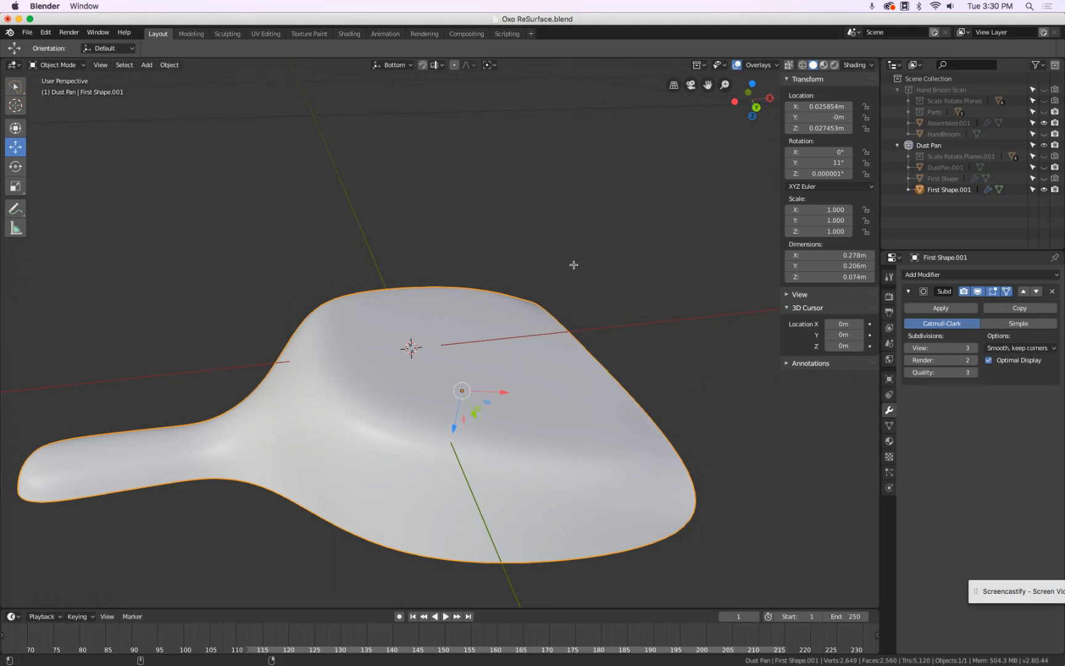
key(Tab)
key(ctrl+z)
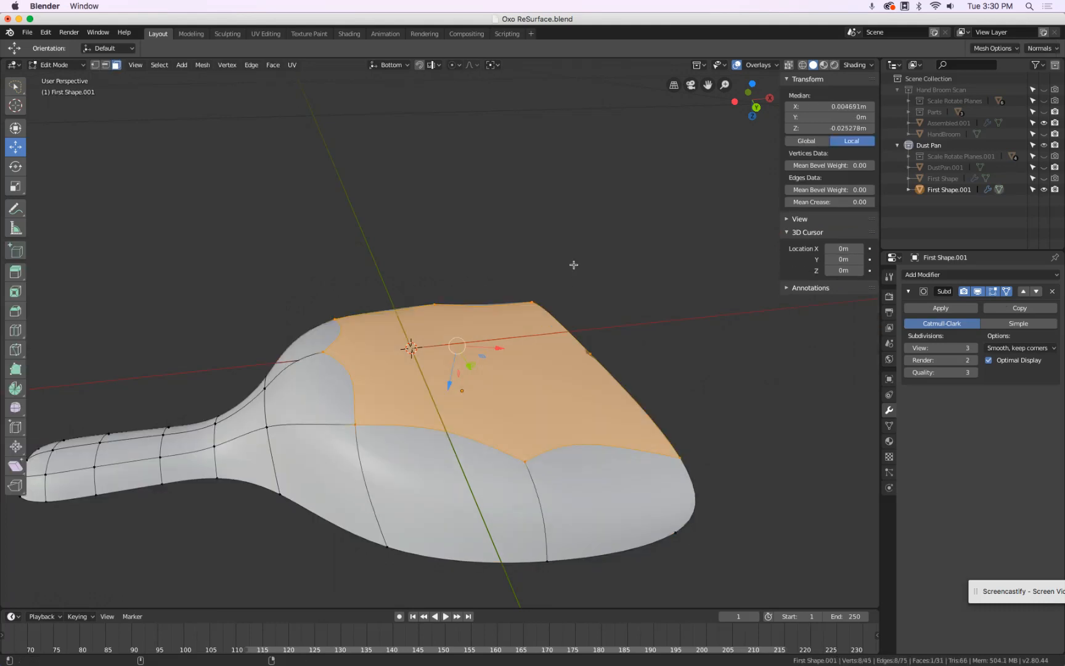
key(Tab)
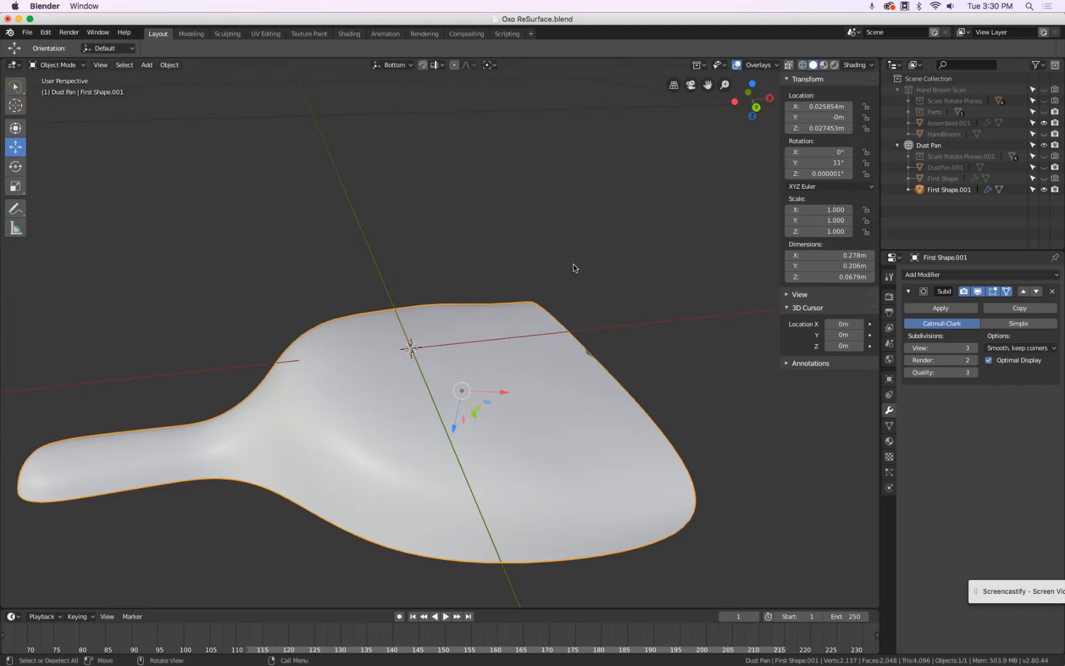
key(x)
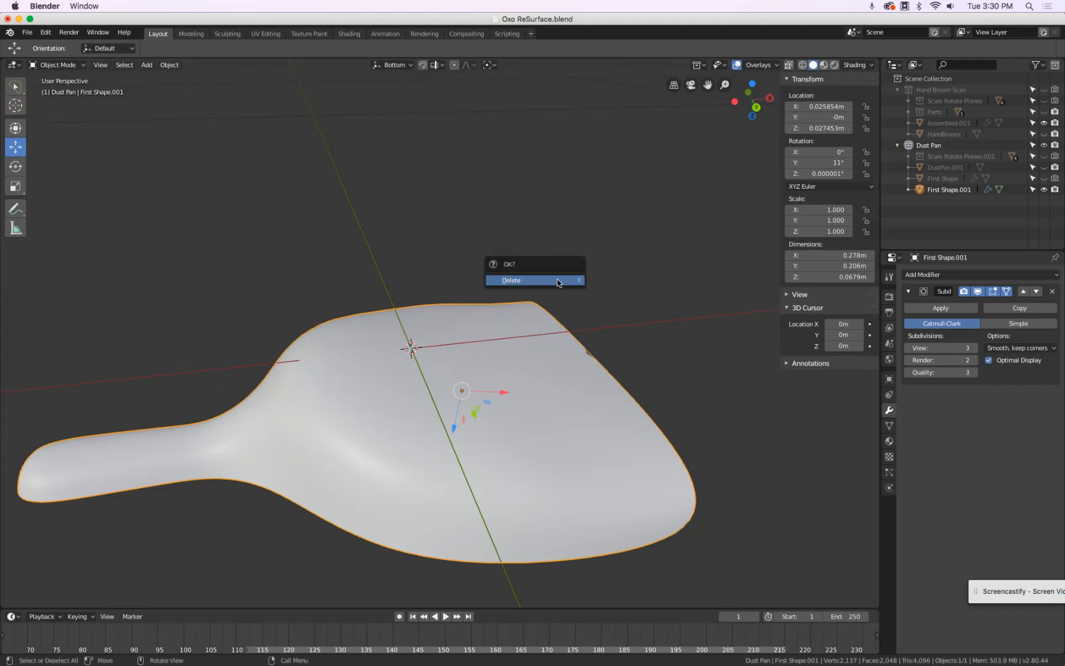
Step: Inset the large underside face of the dustpan copy by a thickness of about 0.02 m
key(Tab)
middle_drag(542, 362, 562, 369)
key(i)
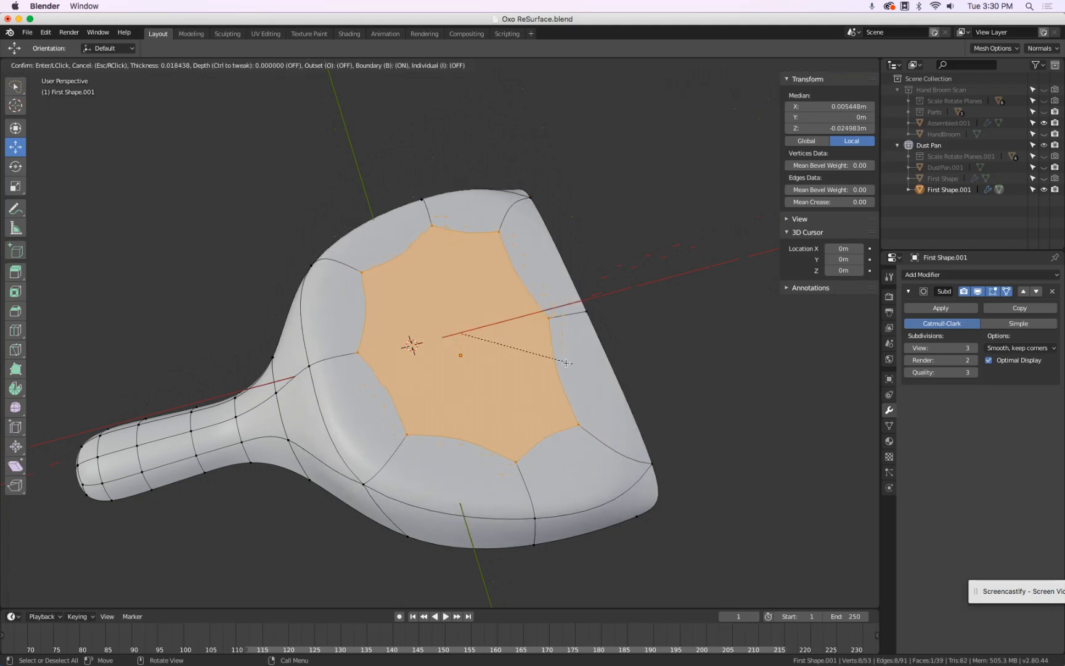
click(565, 363)
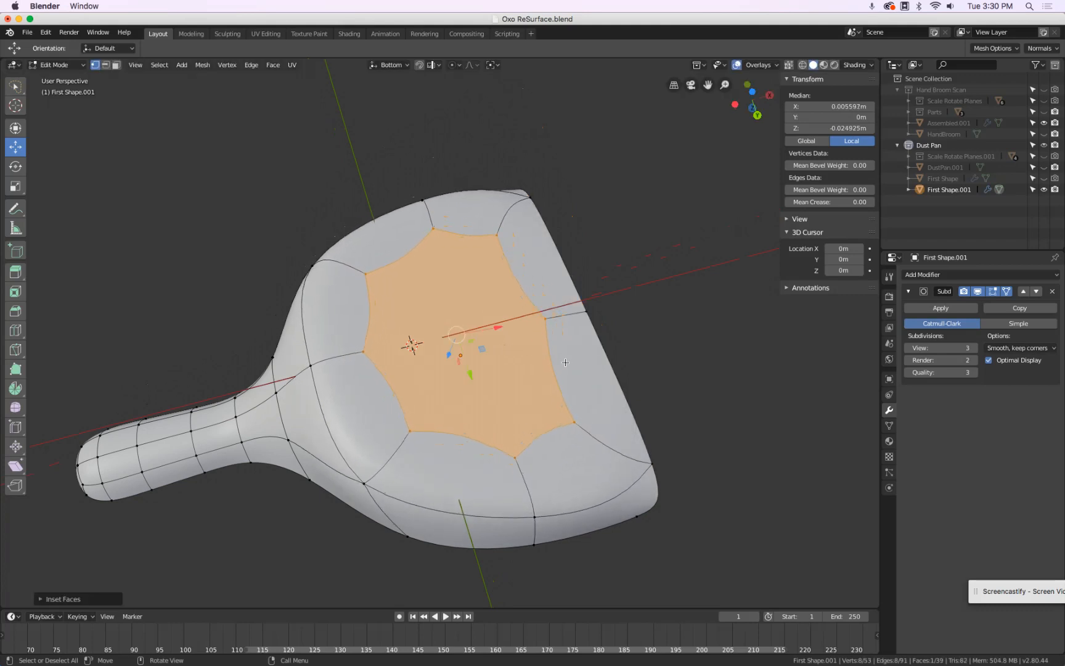
Step: Switch off the Subdivision modifier's on-cage display and delete the middle vertex of the underside's outer front edge
click(1007, 291)
middle_drag(555, 258, 575, 264)
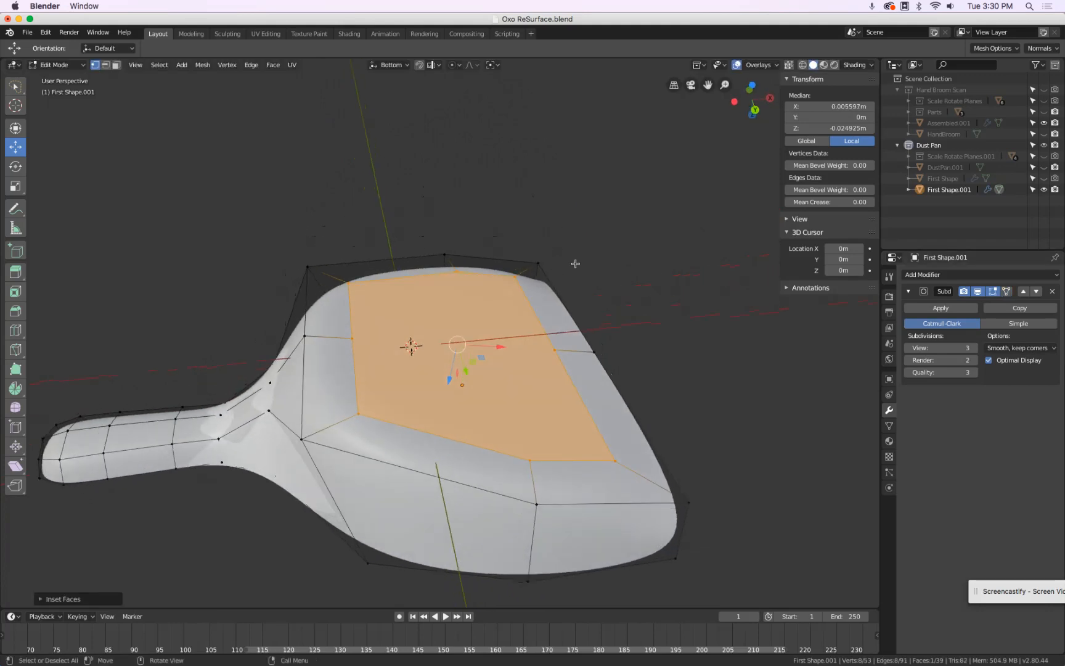
click(594, 352)
key(x)
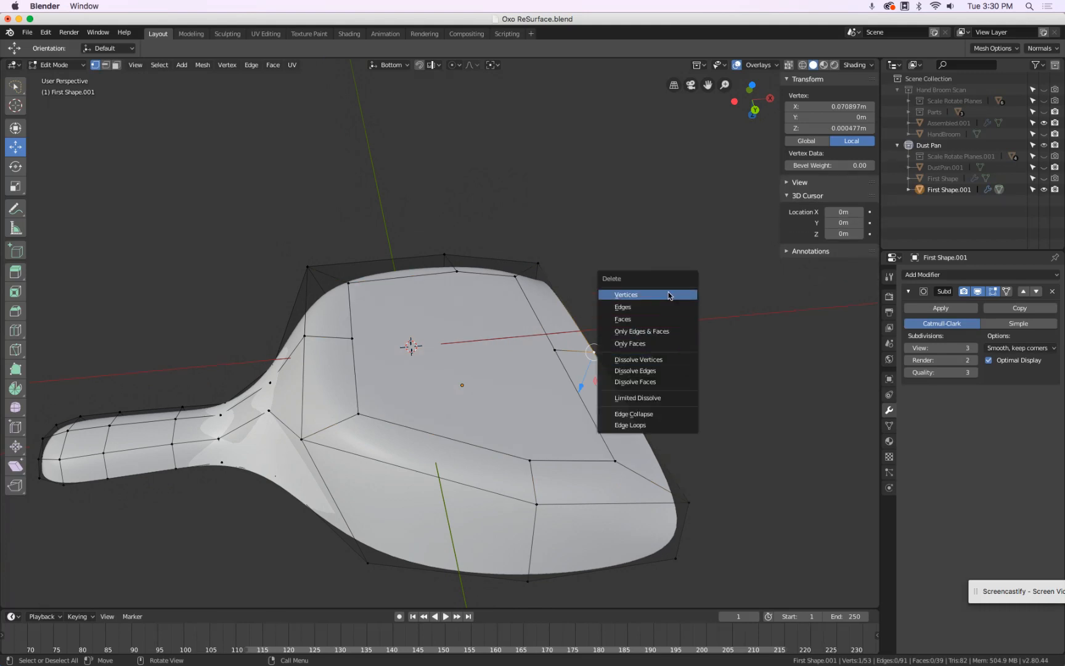
click(670, 296)
Step: Set snapping to Vertex and move the inset's three front vertices along X, snapping them to the outer front corner
click(614, 460)
shift+click(555, 350)
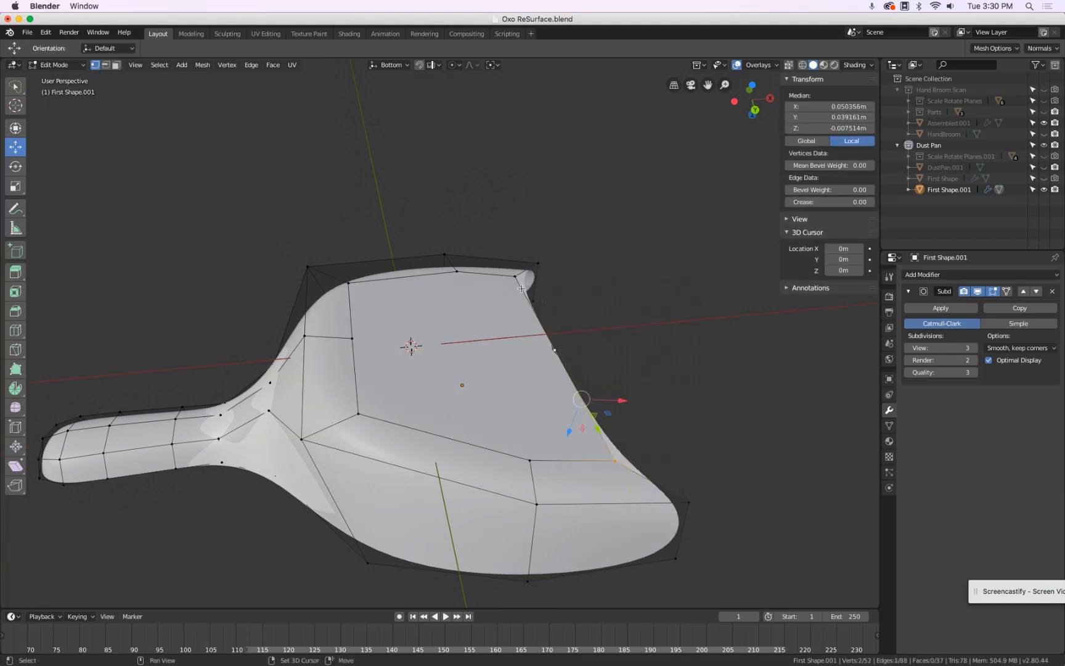
click(434, 65)
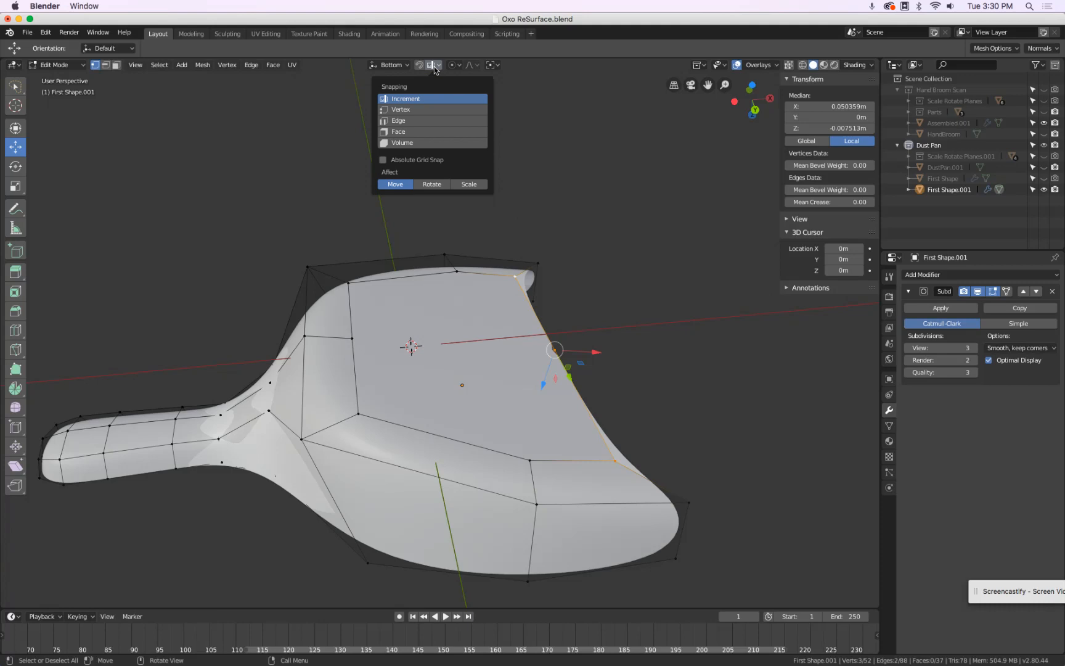
click(418, 110)
key(g)
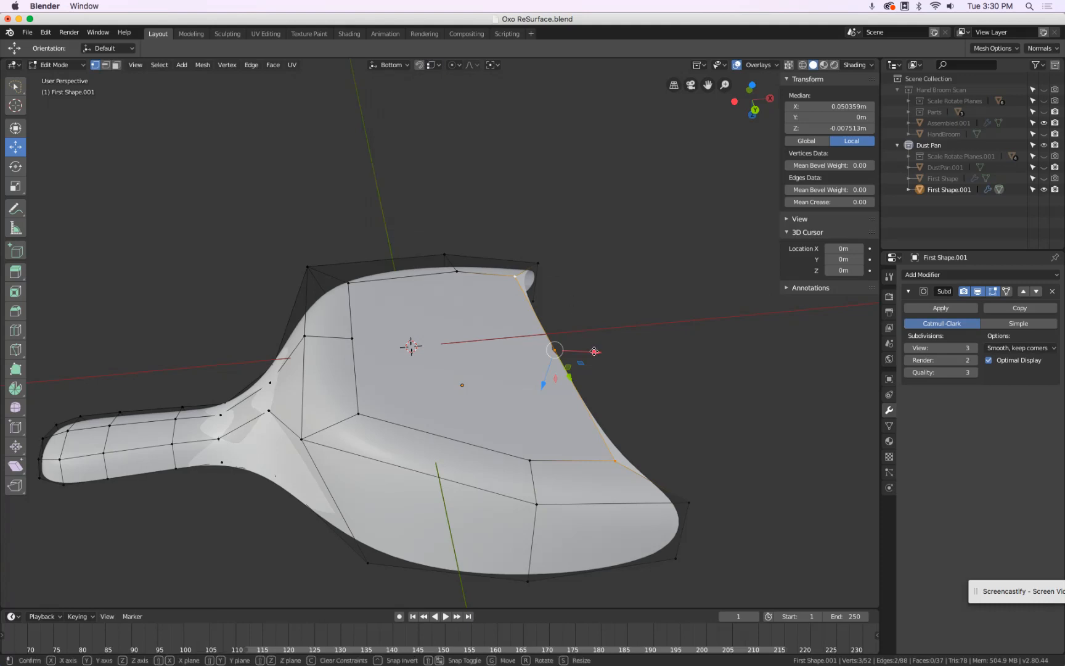
click(546, 263)
Step: Compare the reshaped copy with First Shape in Object Mode by alternating their visibility, ending with only the copy shown
middle_drag(557, 207, 493, 360)
key(Tab)
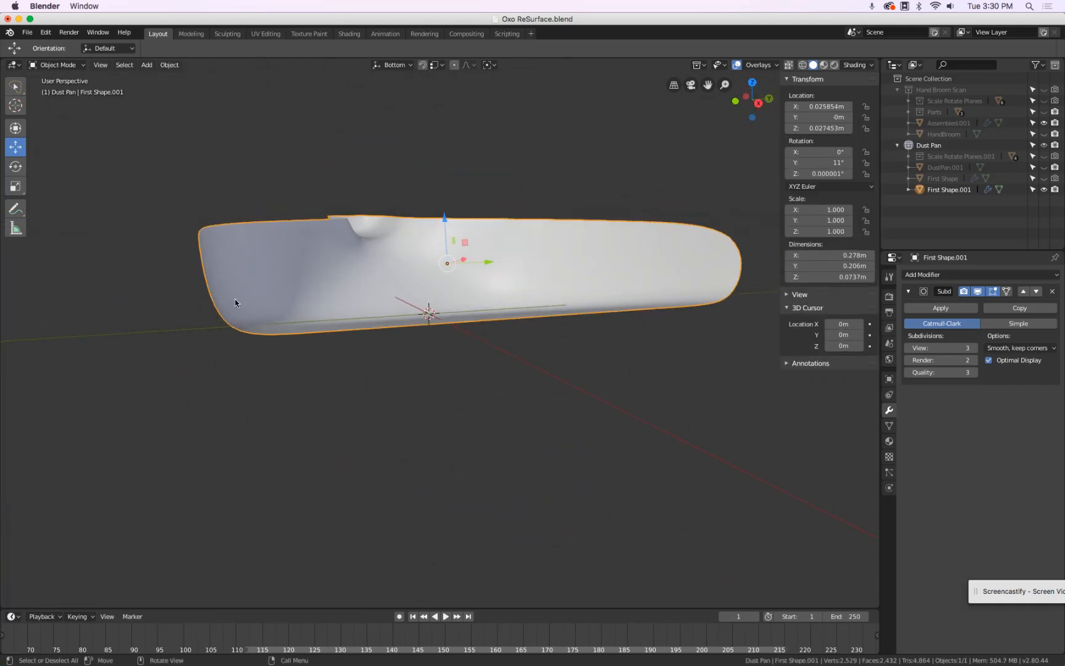
click(1044, 189)
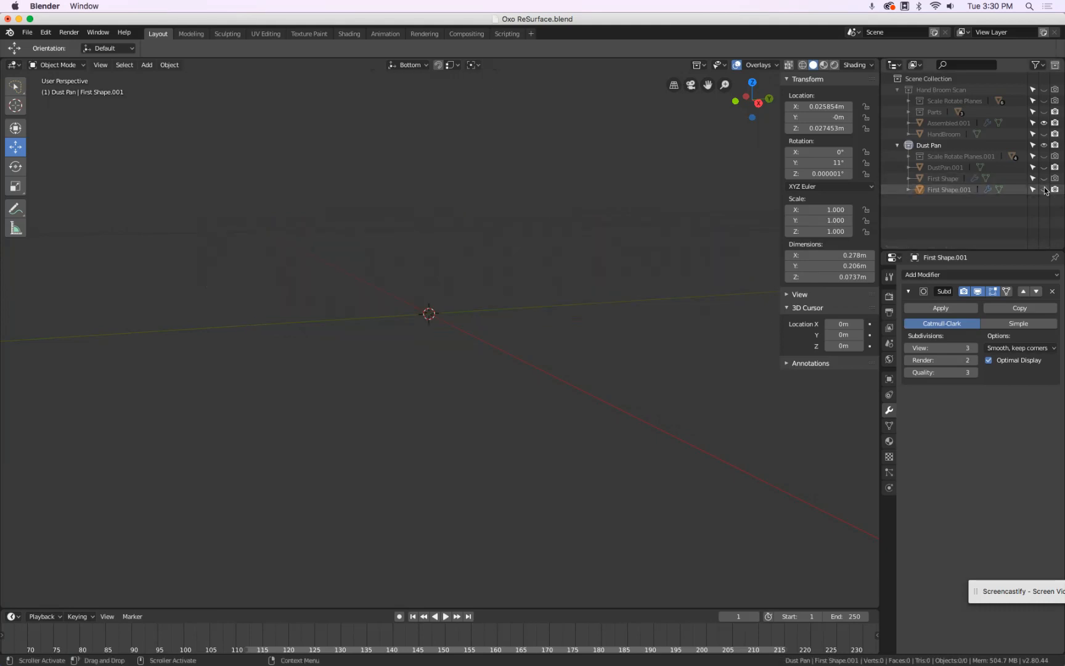
click(1044, 178)
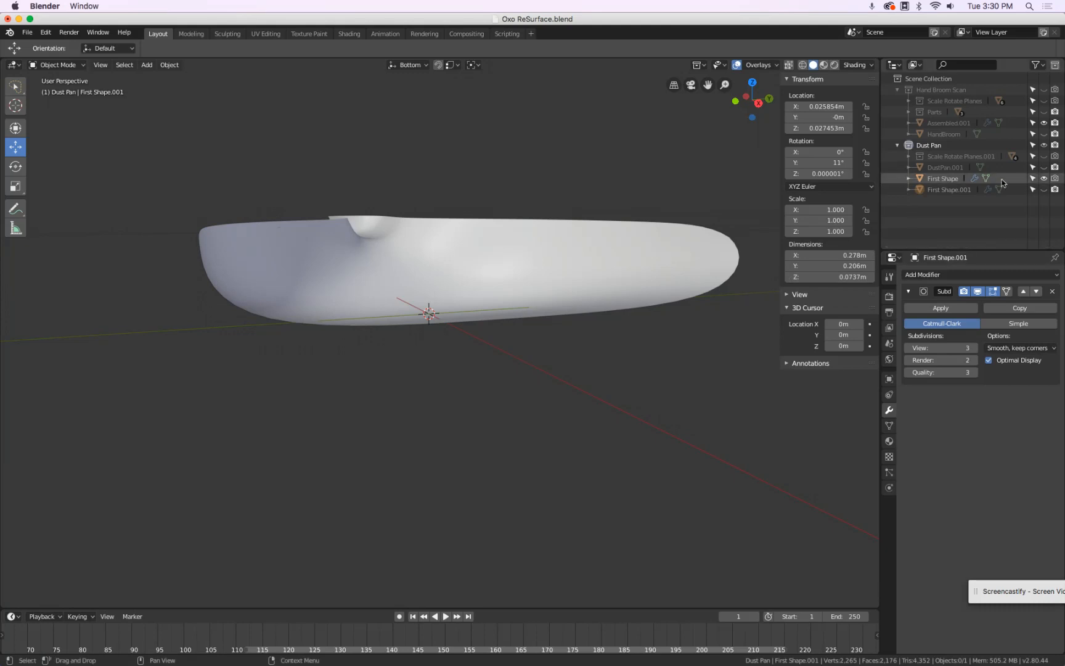
click(1044, 178)
click(1044, 190)
middle_drag(527, 261, 554, 247)
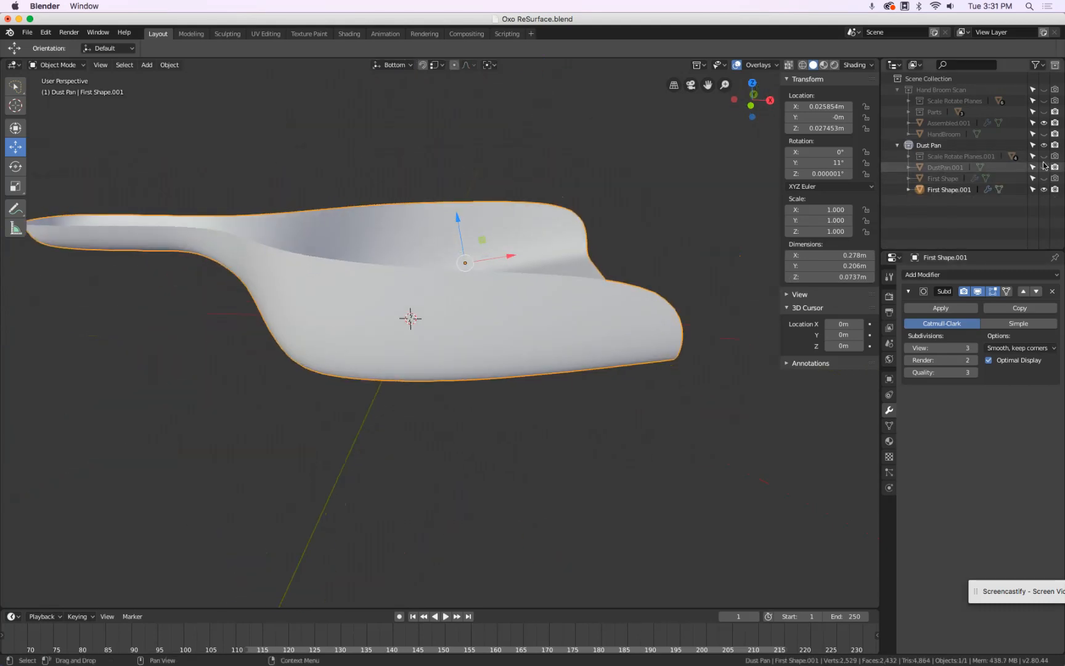
Step: Show the DustPan.001 scan and scale the eight vertices of the two front side faces along Y to about 0.96
click(1044, 167)
middle_drag(696, 322, 390, 225)
key(Tab)
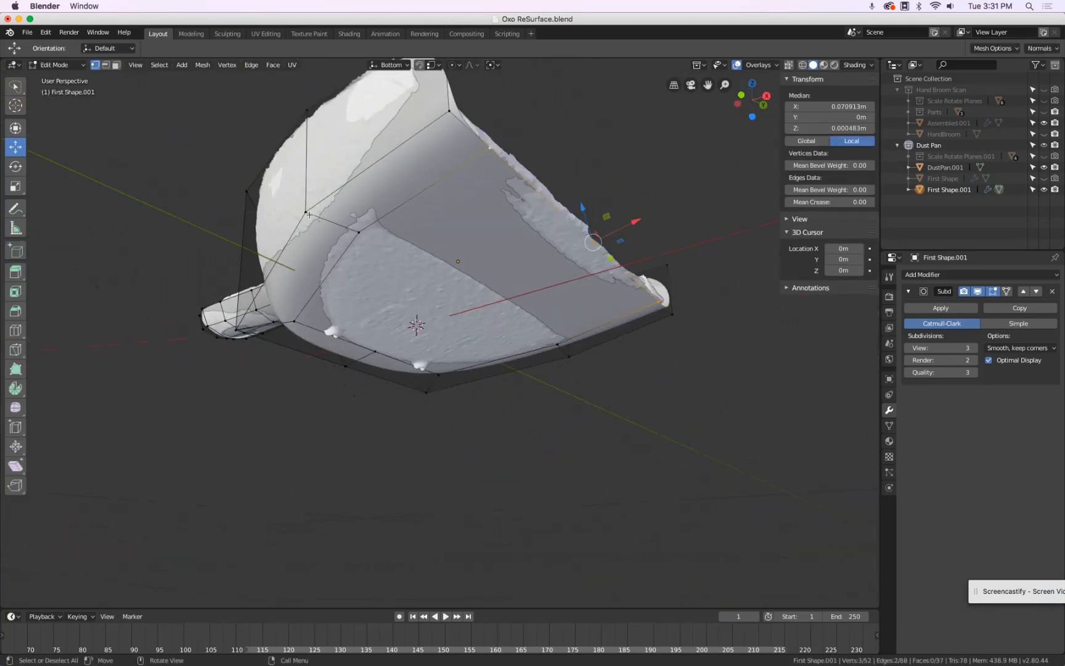
click(309, 214)
shift+click(359, 232)
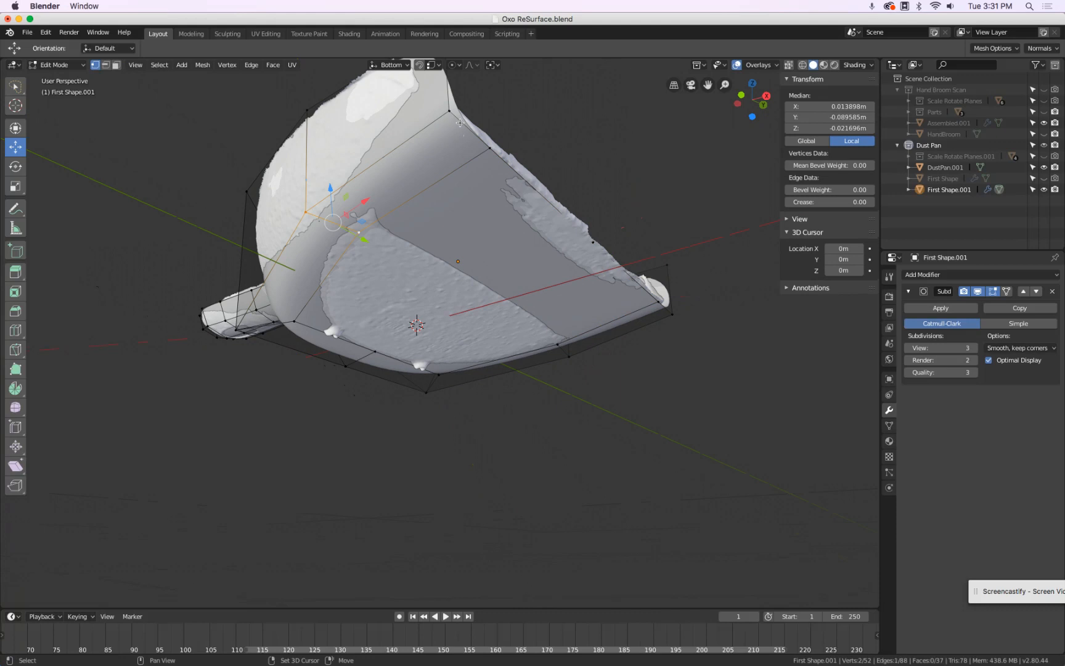
shift+click(486, 152)
middle_drag(644, 319, 618, 285)
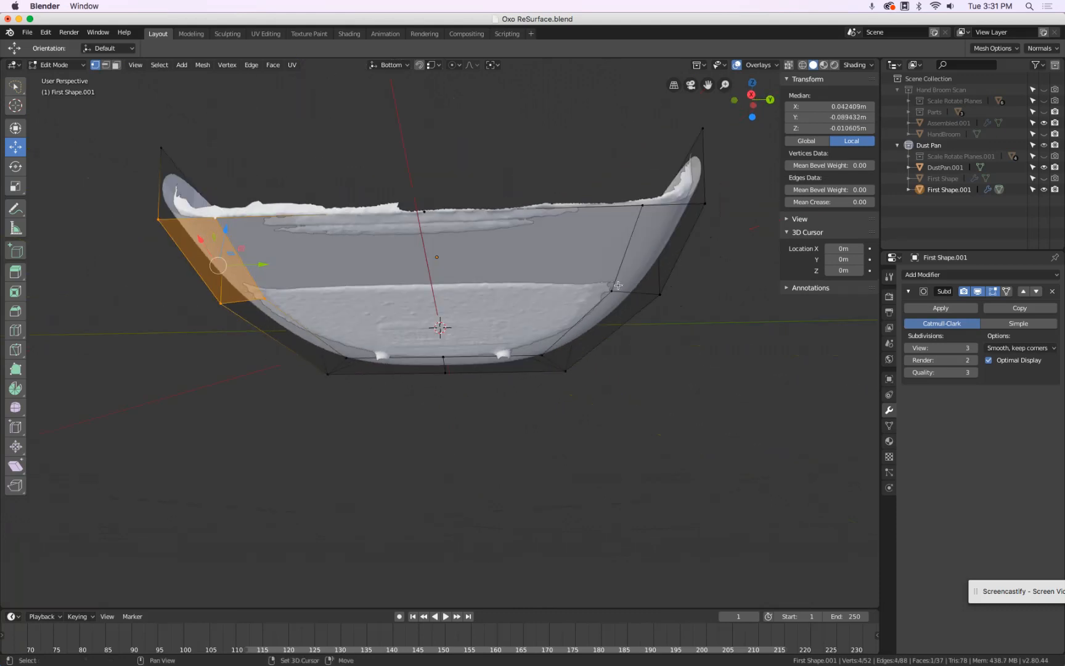
shift+click(703, 200)
shift+click(632, 207)
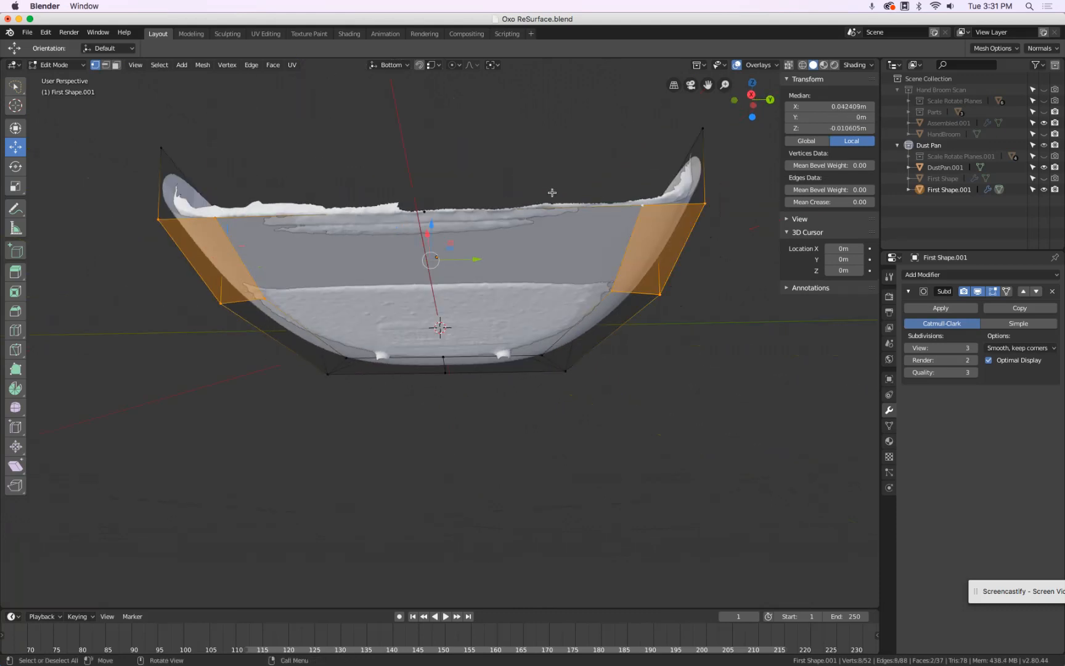
middle_drag(699, 188, 685, 215)
key(s)
key(y)
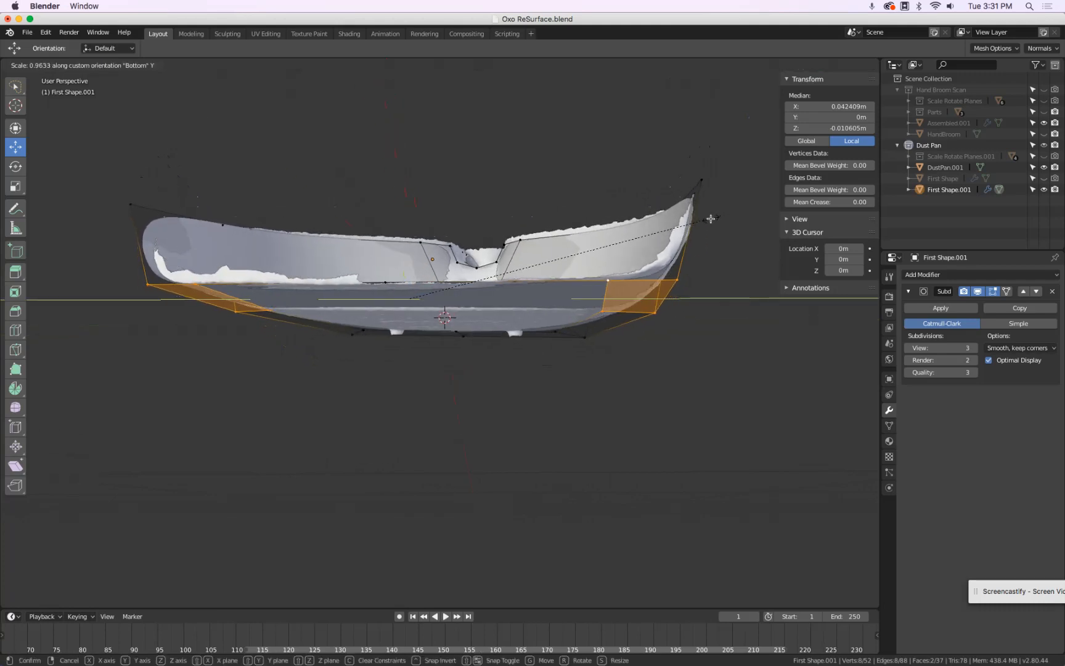
click(709, 220)
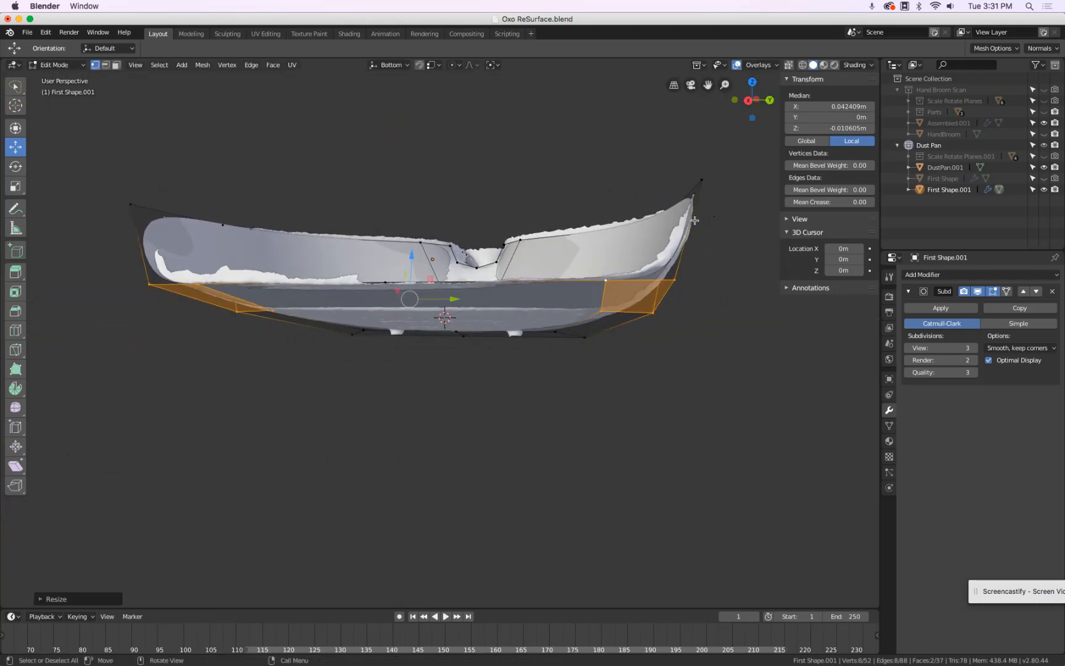
Step: Move the underside's four rear corner vertices along X toward the dustpan's front edge, adjusting their fit to the scan
middle_drag(678, 225, 647, 204)
middle_drag(585, 281, 502, 226)
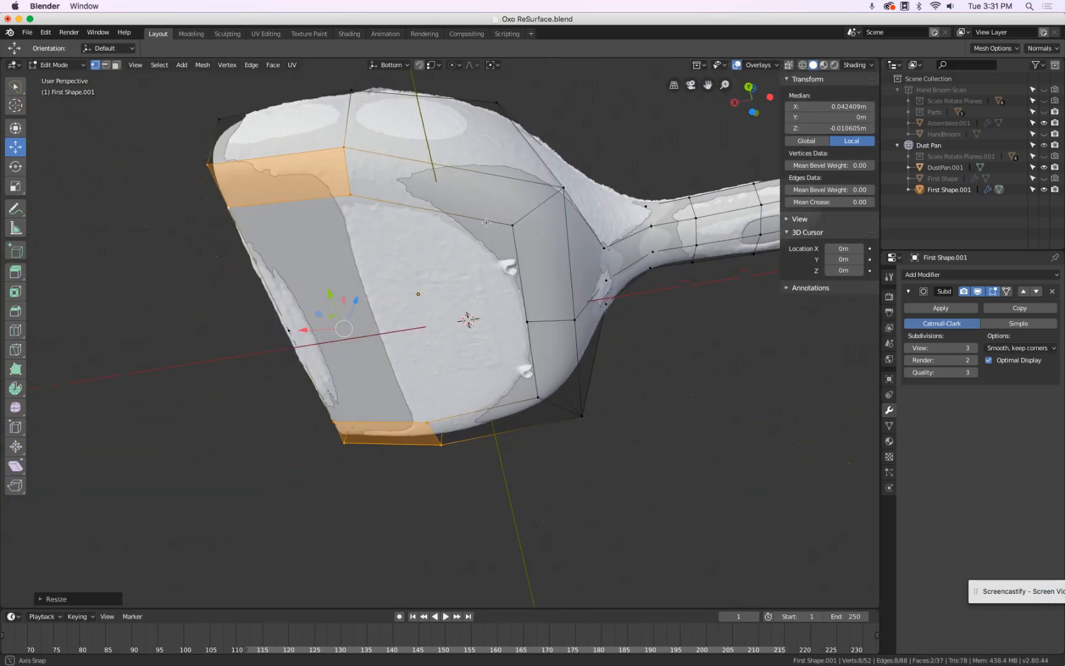
click(563, 188)
shift+click(513, 226)
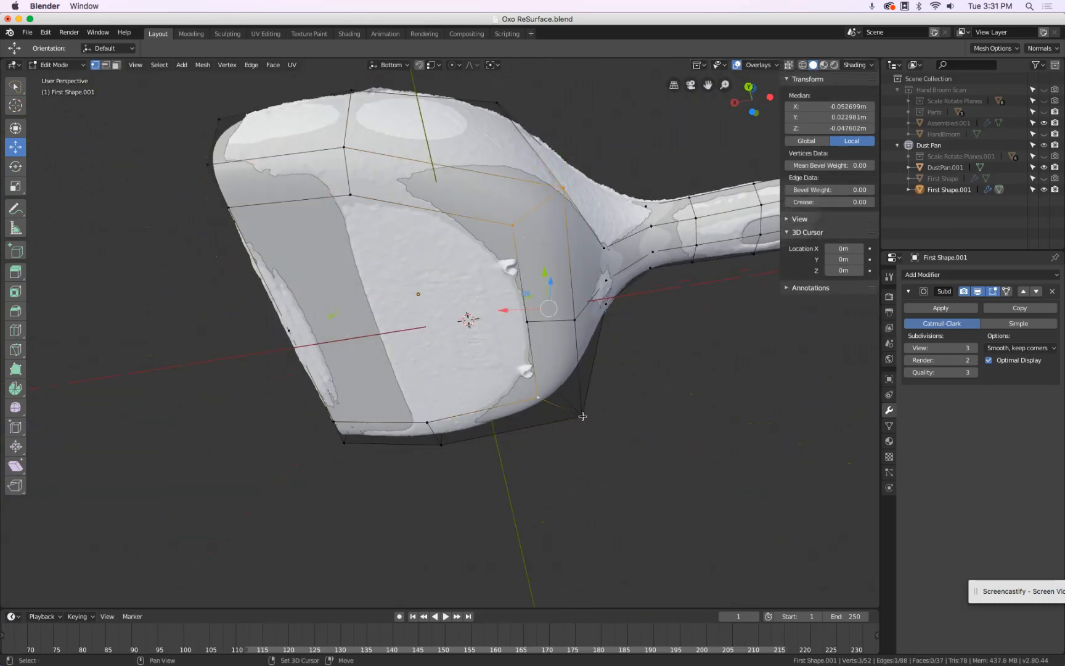
key(g)
key(x)
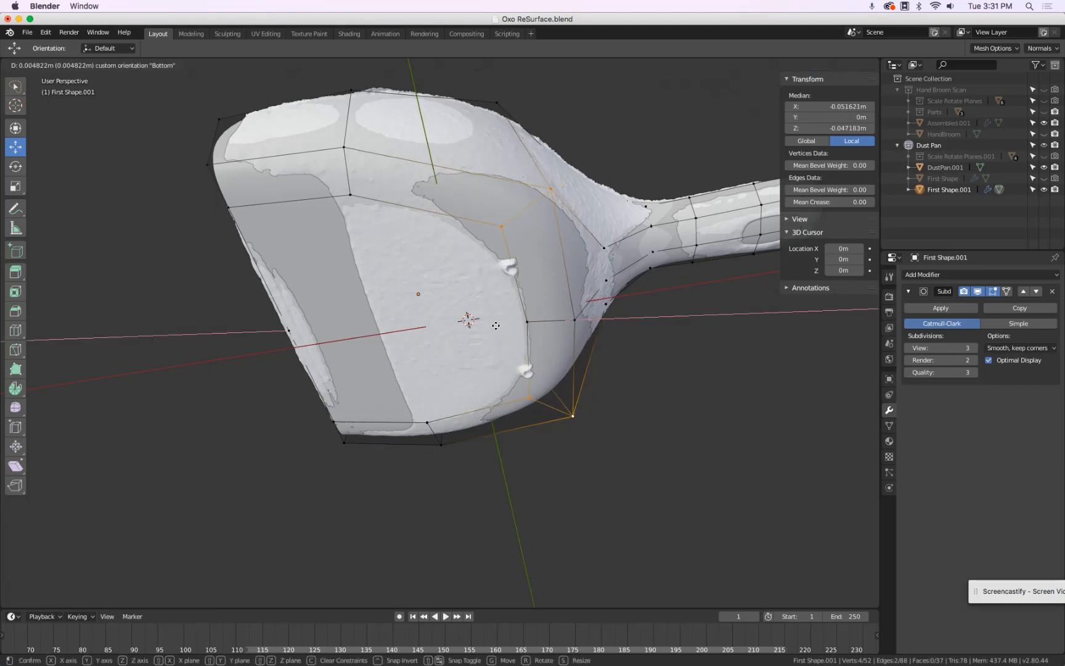
click(482, 328)
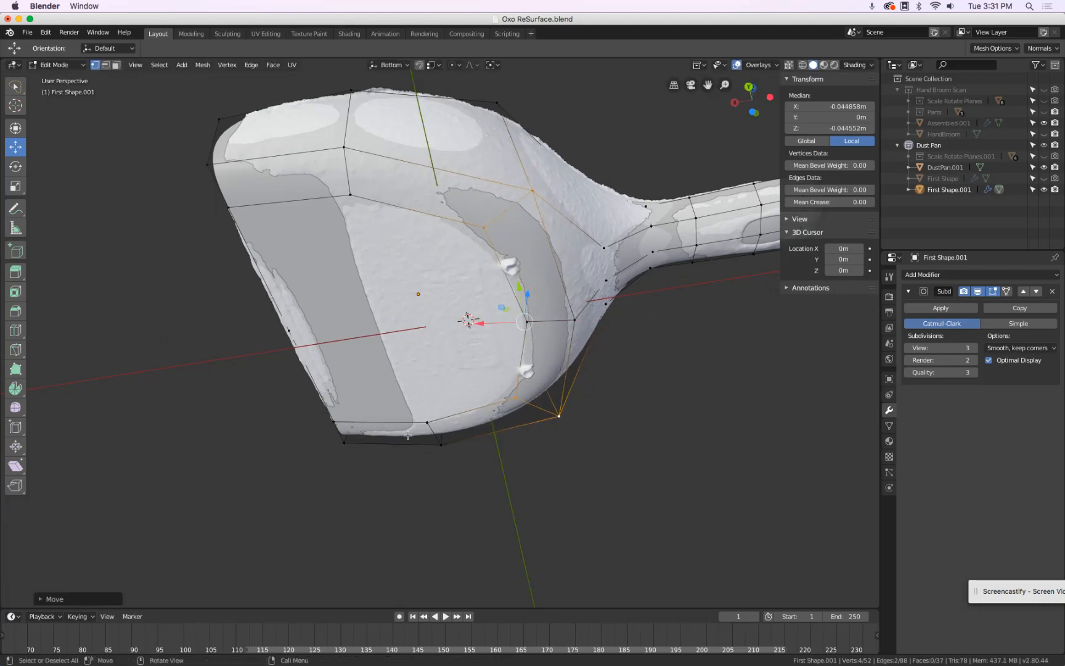
middle_drag(519, 429, 521, 362)
key(ctrl+z)
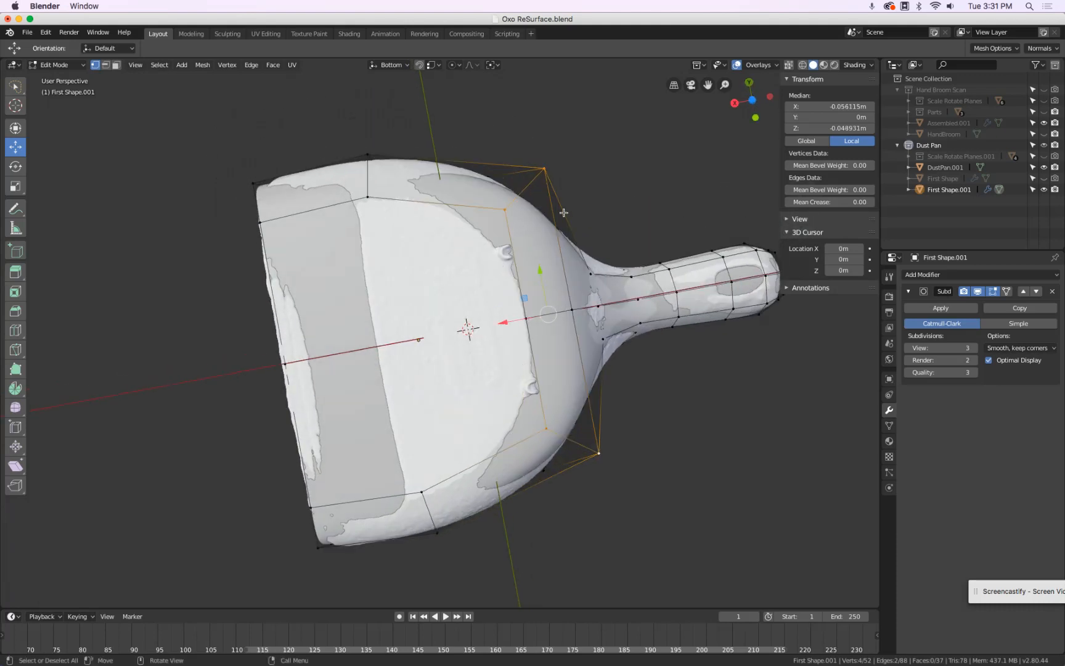
key(g)
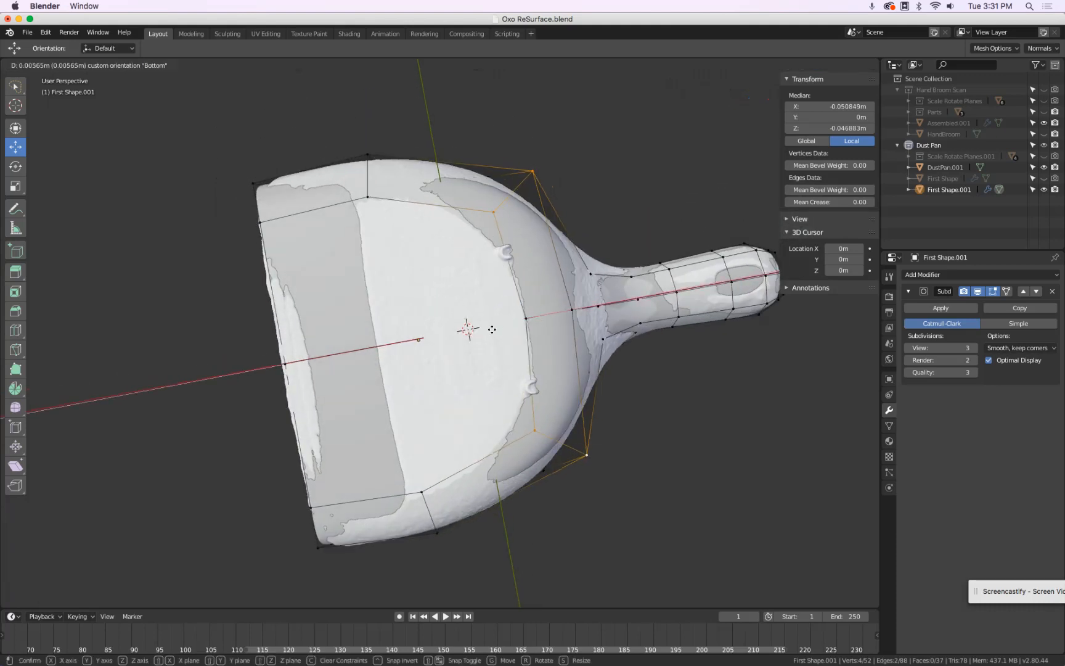
click(483, 299)
Step: Select the underside's four side vertices behind the front edge and try scaling them outward along Y
middle_drag(483, 300, 474, 319)
click(378, 176)
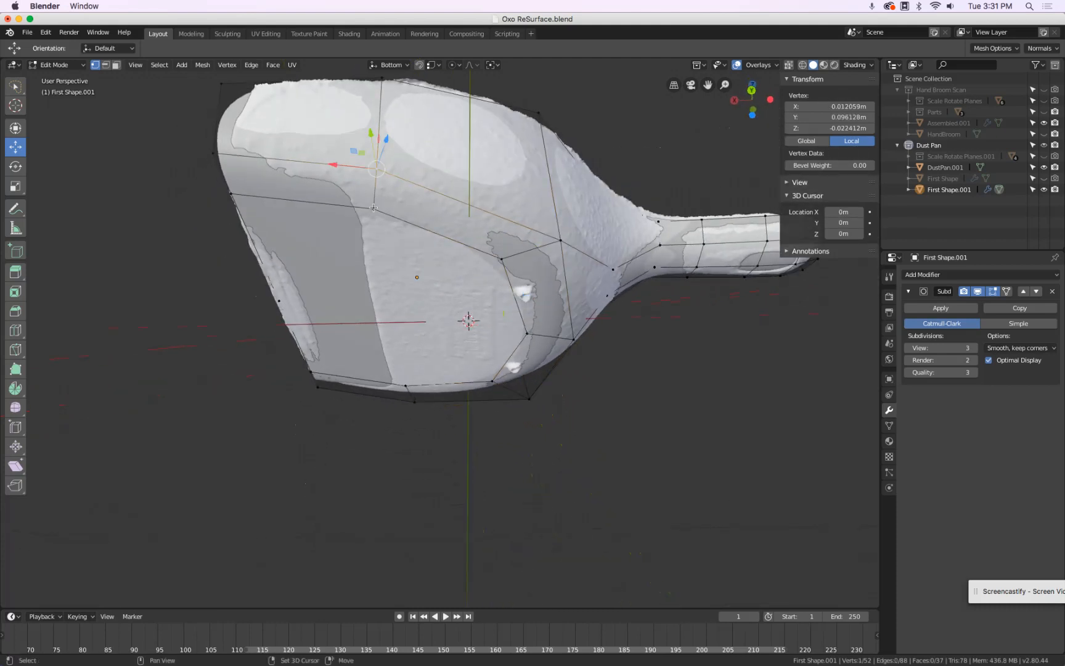
shift+click(417, 413)
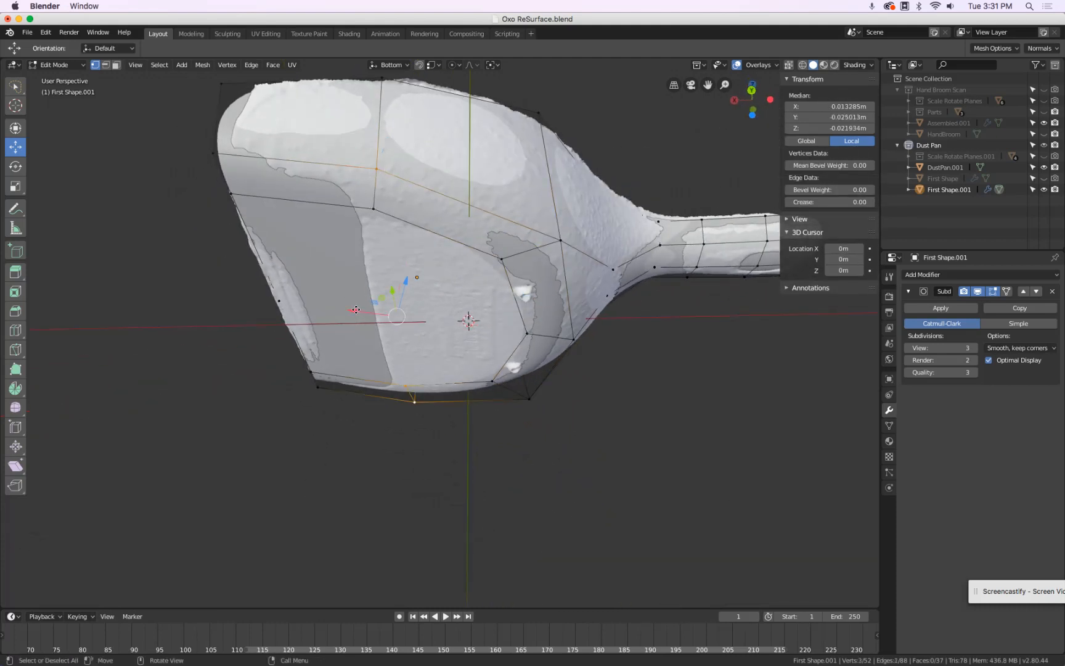
drag(357, 309, 380, 228)
key(Escape)
drag(360, 311, 371, 309)
key(Escape)
middle_drag(371, 309, 356, 245)
key(s)
key(y)
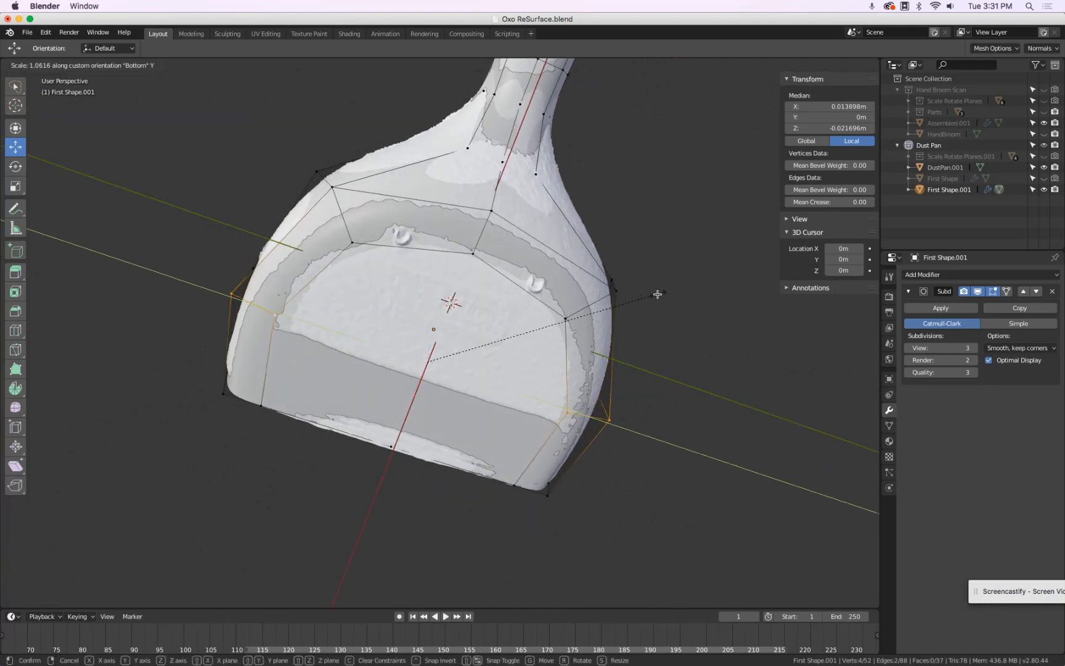
click(657, 294)
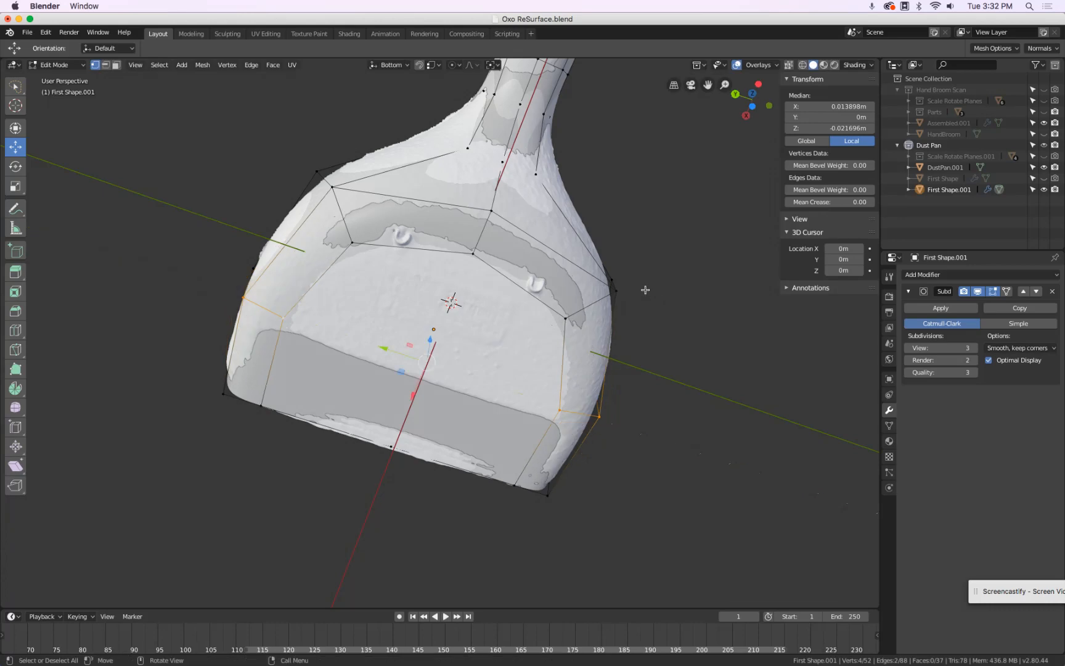
Step: Clip the front view to a narrow cross-section beside the selected side vertices and view it along the pan's length
middle_drag(642, 288, 491, 408)
key(KP_1)
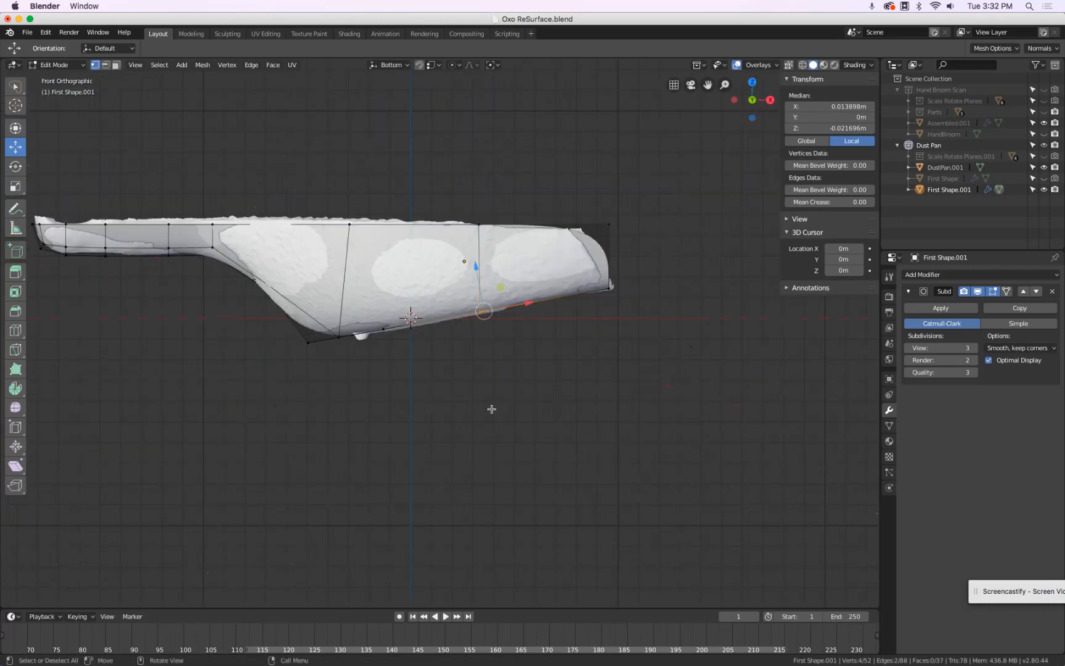
key(alt+b)
drag(417, 165, 470, 367)
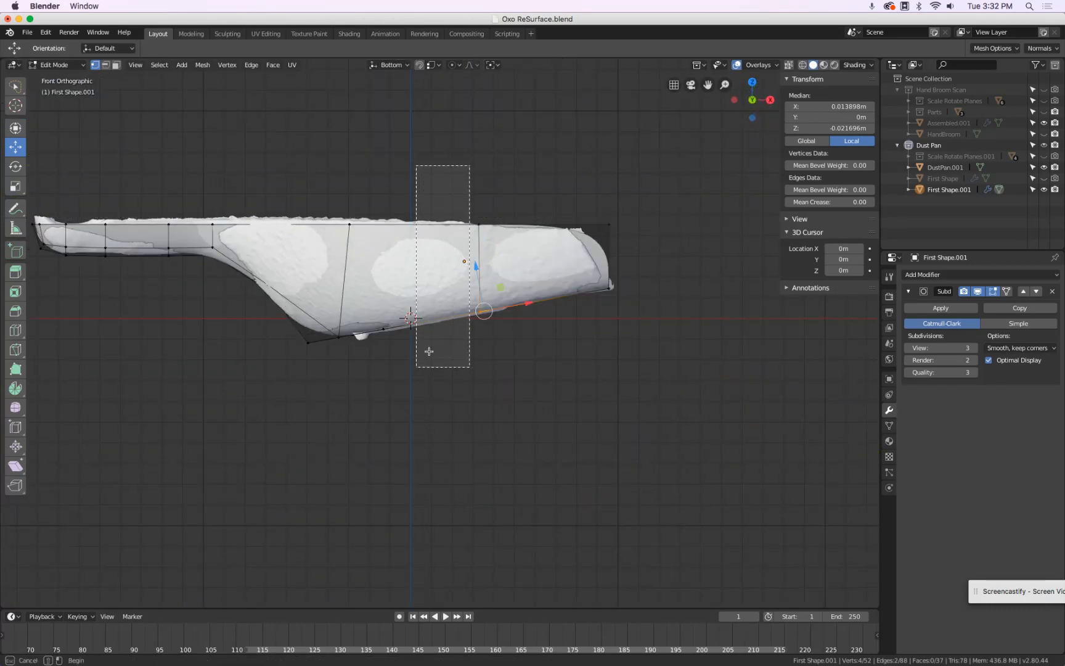
middle_drag(402, 341, 531, 349)
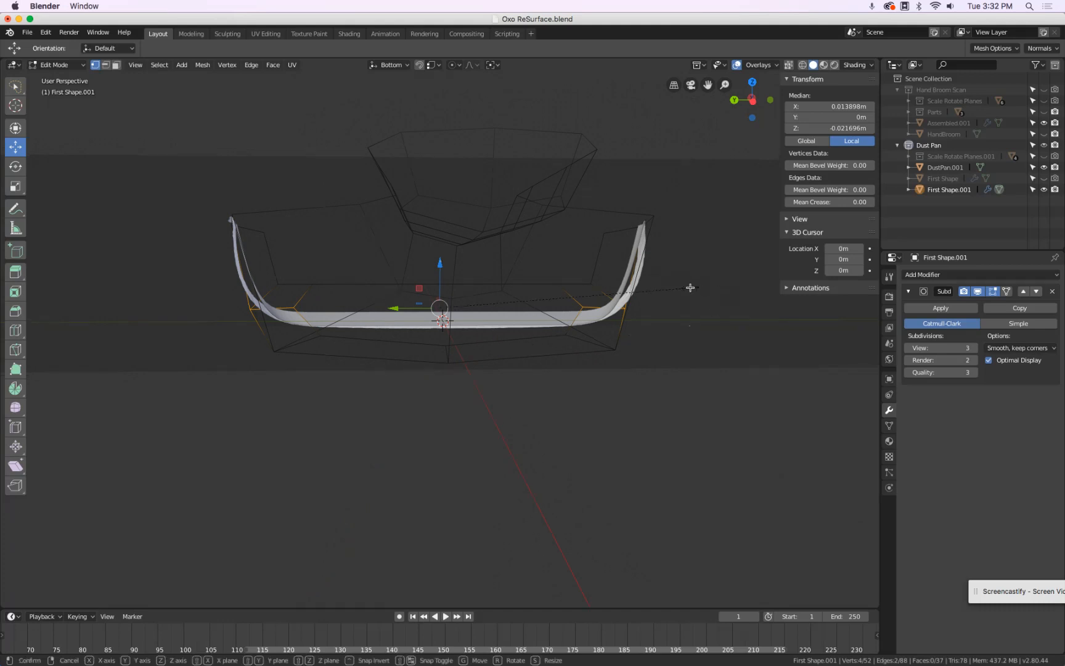
Step: Scale the four selected side vertices along Y to about 1.09 to match the scan's cross-section
key(s)
key(y)
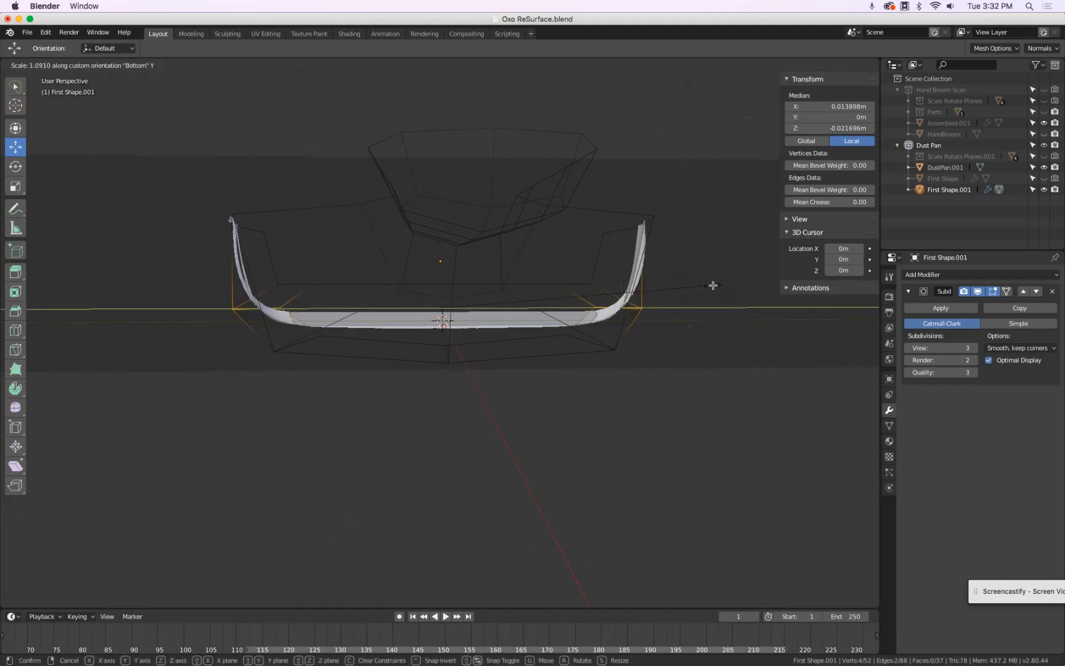
click(713, 285)
middle_drag(713, 285, 552, 317)
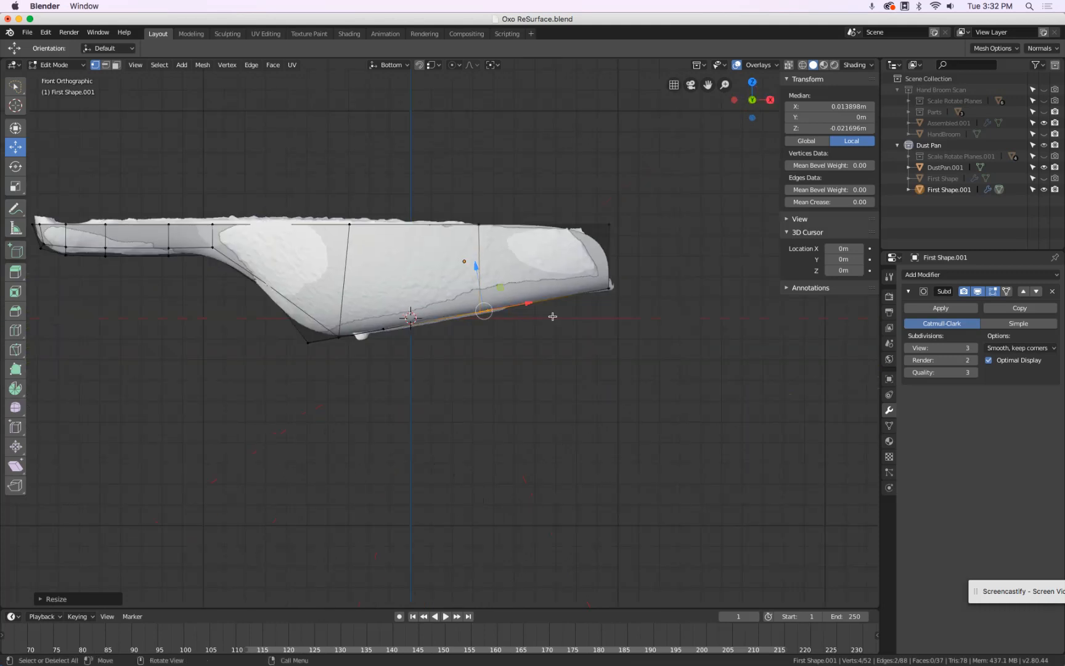
Step: Select the underside's four rear corner vertices and clip the view to a cross-section around them
click(625, 235)
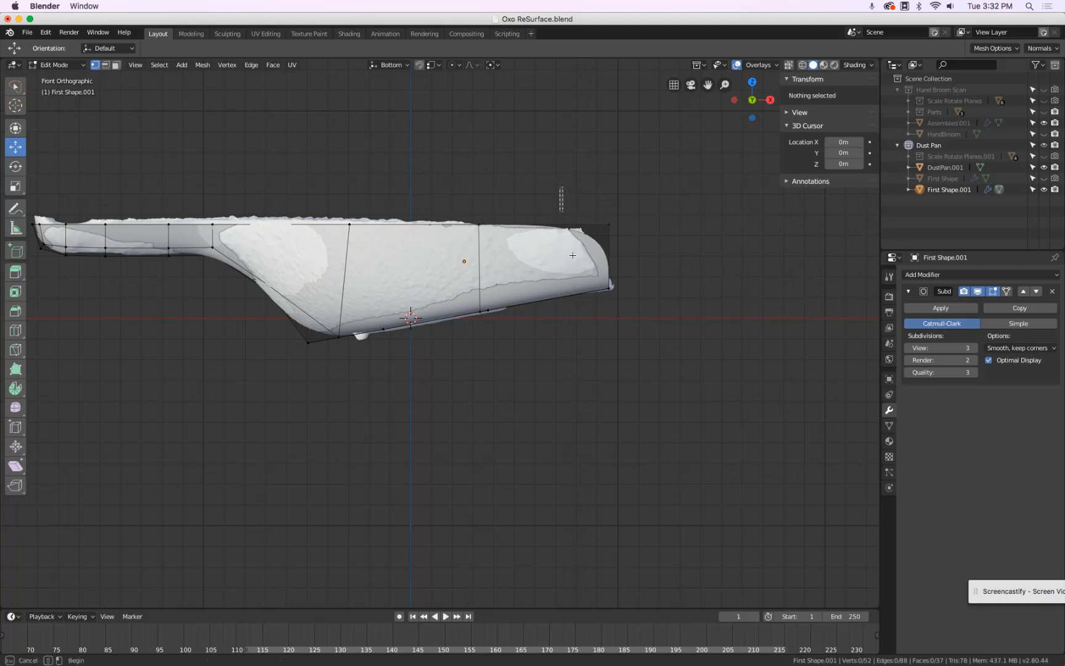
middle_drag(560, 199, 581, 318)
click(450, 384)
middle_drag(451, 384, 457, 395)
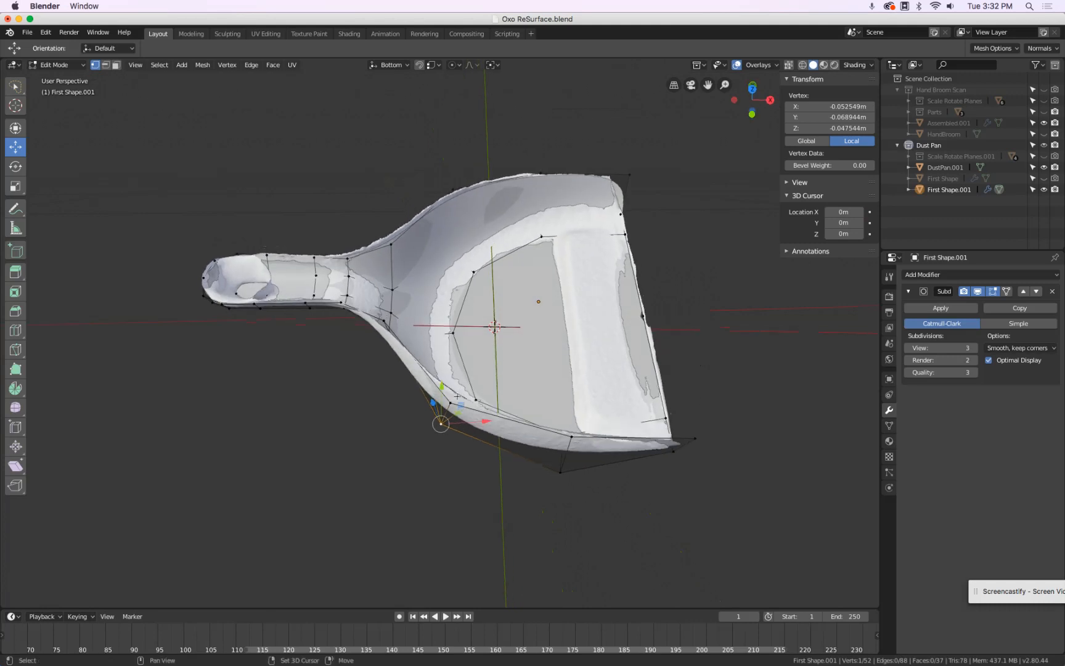
shift+click(478, 398)
middle_drag(456, 475, 430, 341)
key(KP_1)
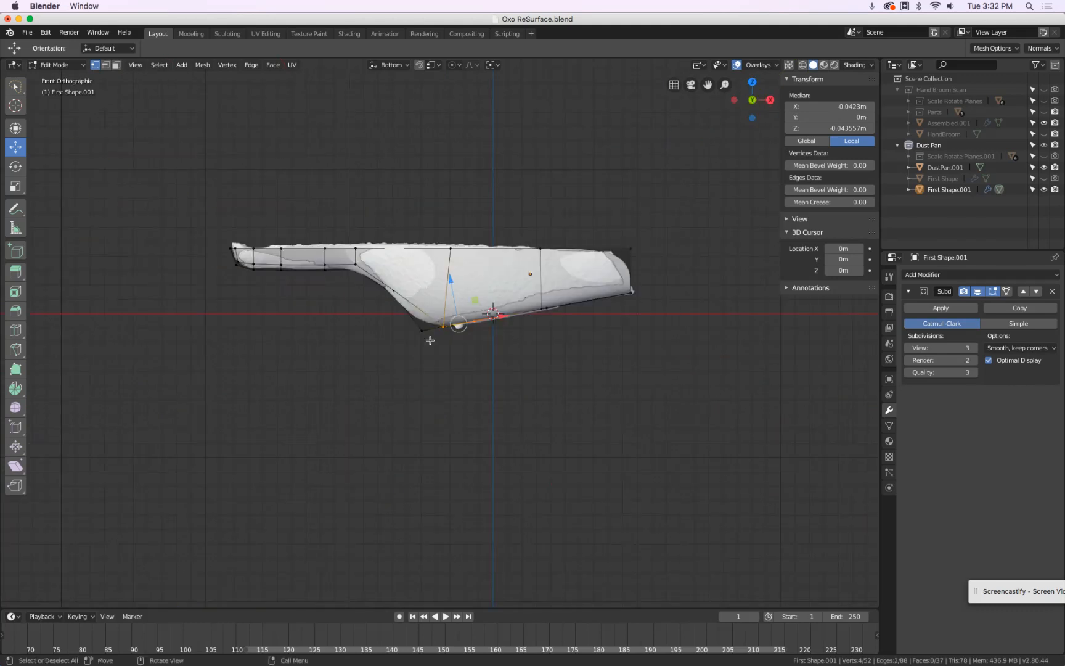
drag(423, 168, 494, 404)
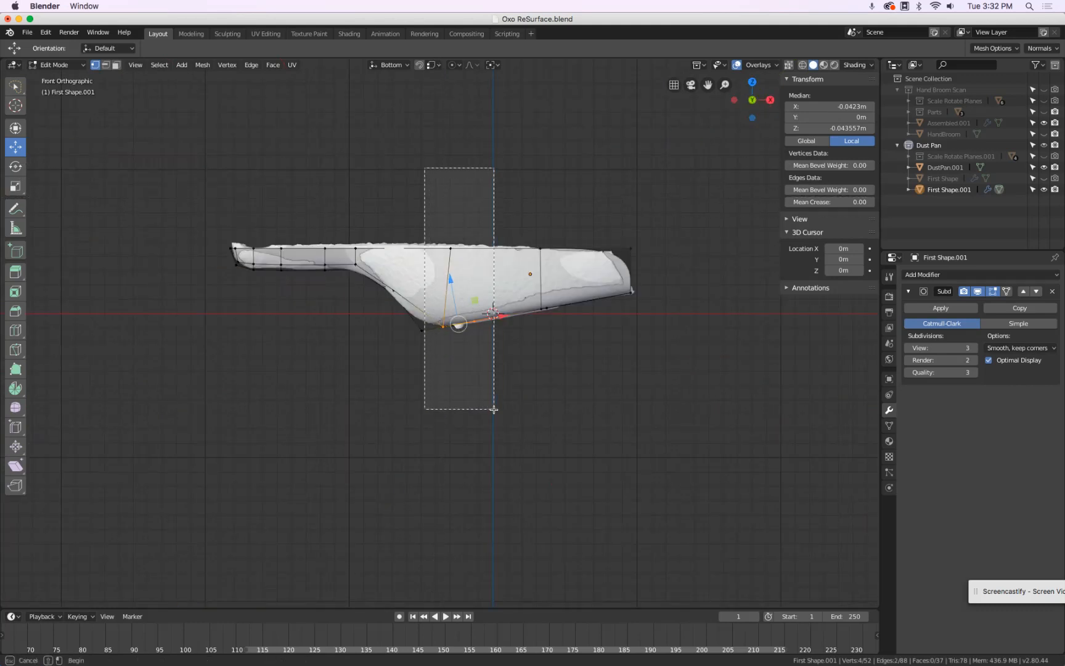
middle_drag(494, 405, 559, 370)
scroll(494, 281, up, 4)
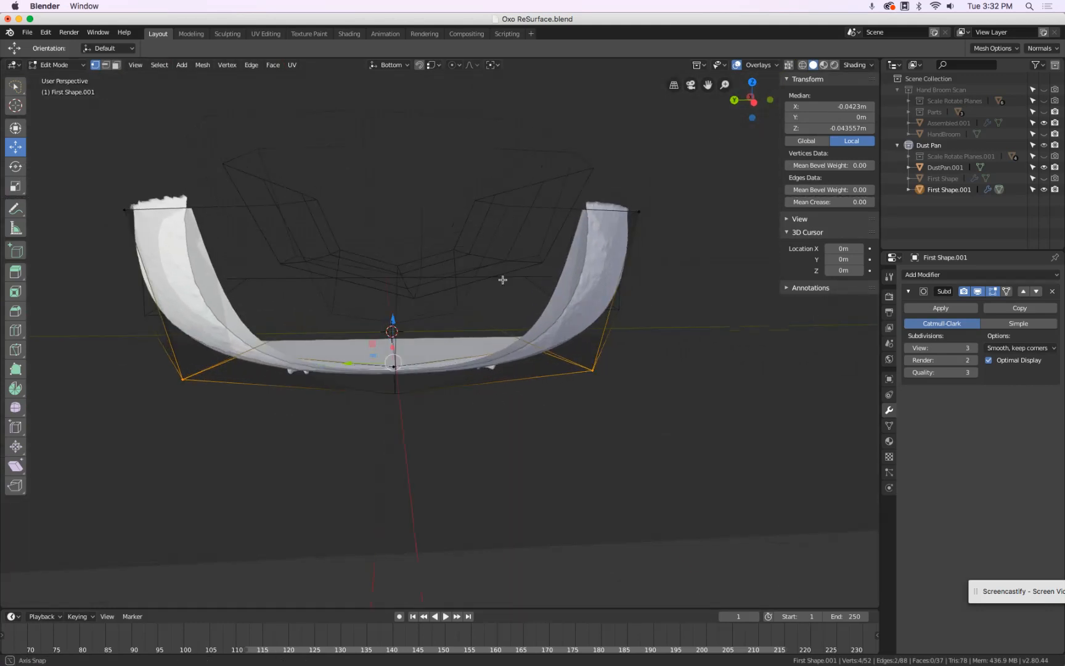
mouse_move(502, 280)
middle_down()
mouse_move(523, 275)
mouse_move(519, 257)
mouse_move(511, 300)
mouse_move(517, 291)
middle_up()
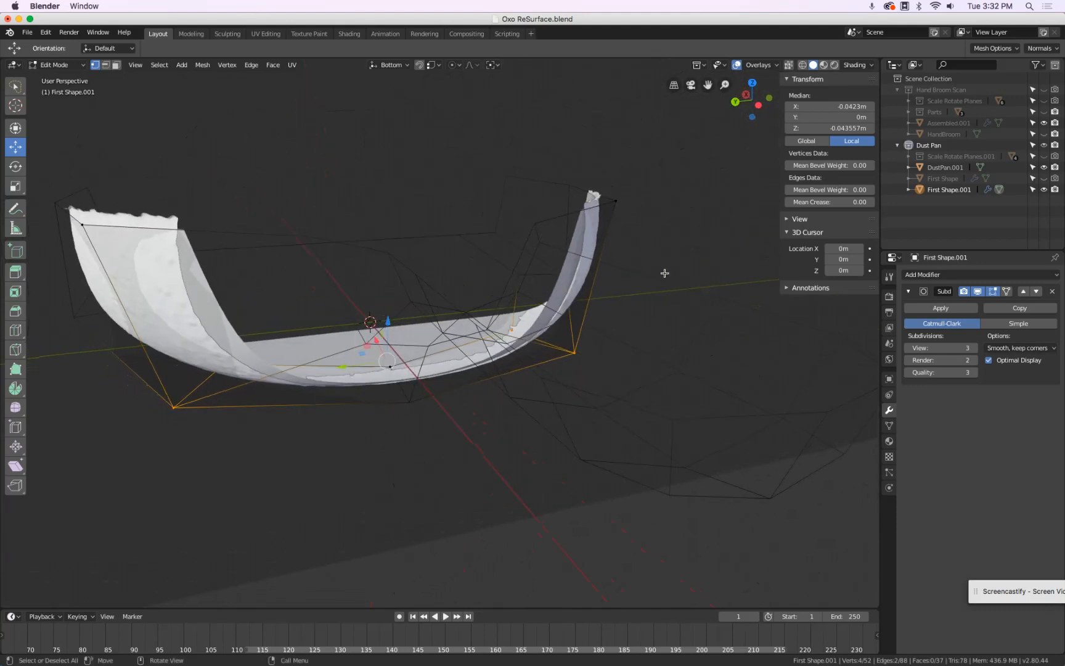
Step: Scale the four rear corner vertices along Y to about 1.2 to follow the scan's cross-section
key(s)
key(y)
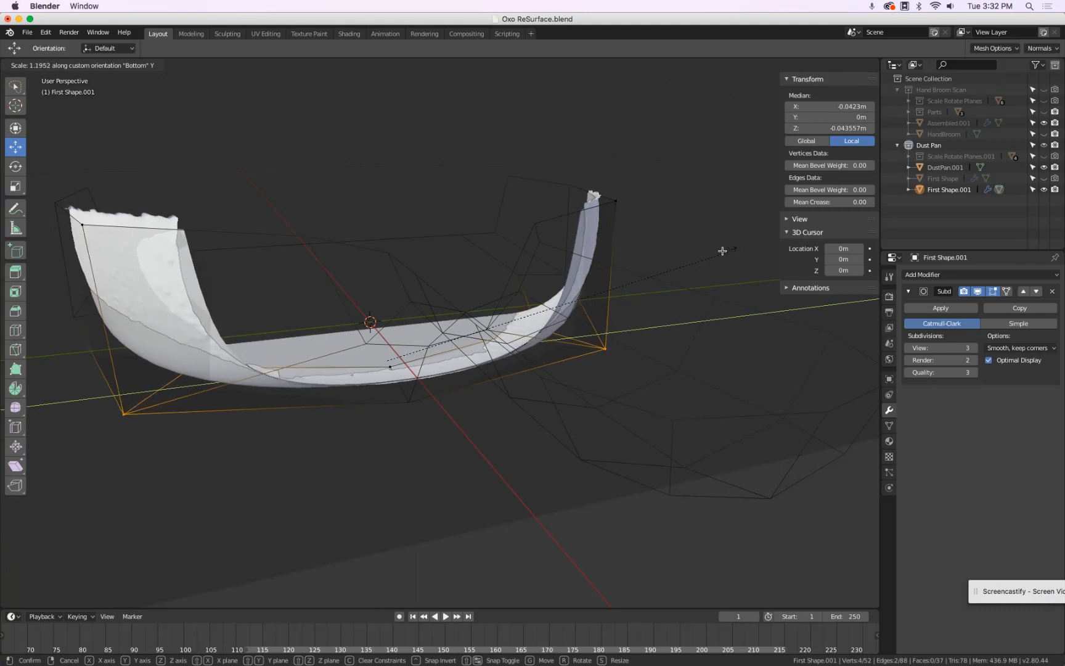
click(724, 250)
Step: Select only the two inner rear corner vertices of the underside and scale them inward along Y
middle_drag(625, 268, 329, 288)
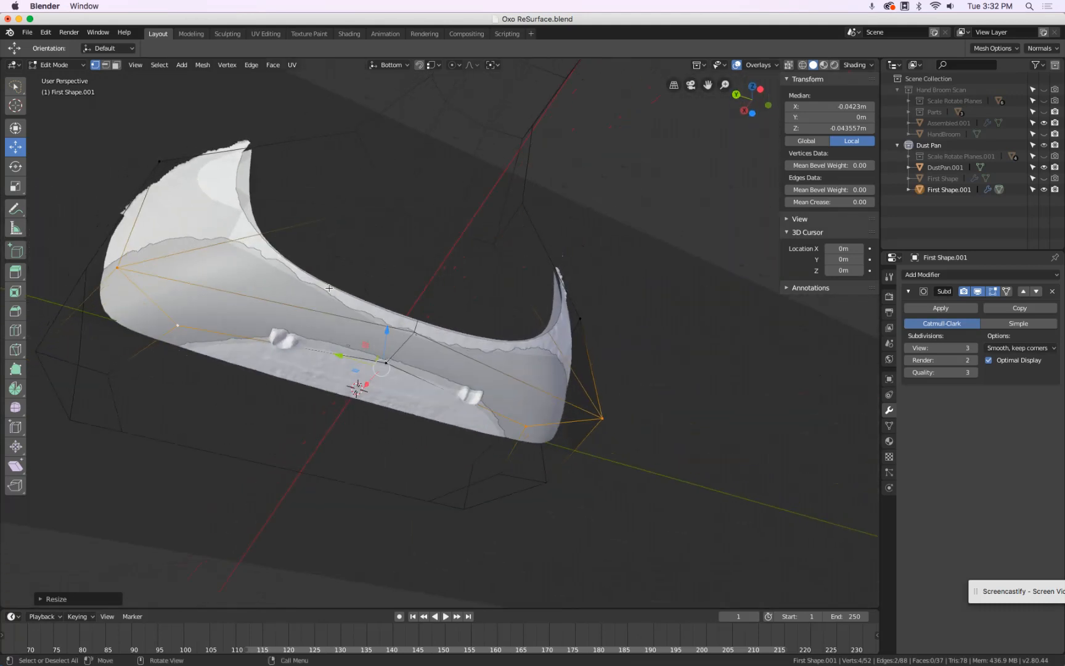
click(188, 328)
shift+click(522, 424)
middle_drag(524, 422, 538, 349)
key(s)
key(y)
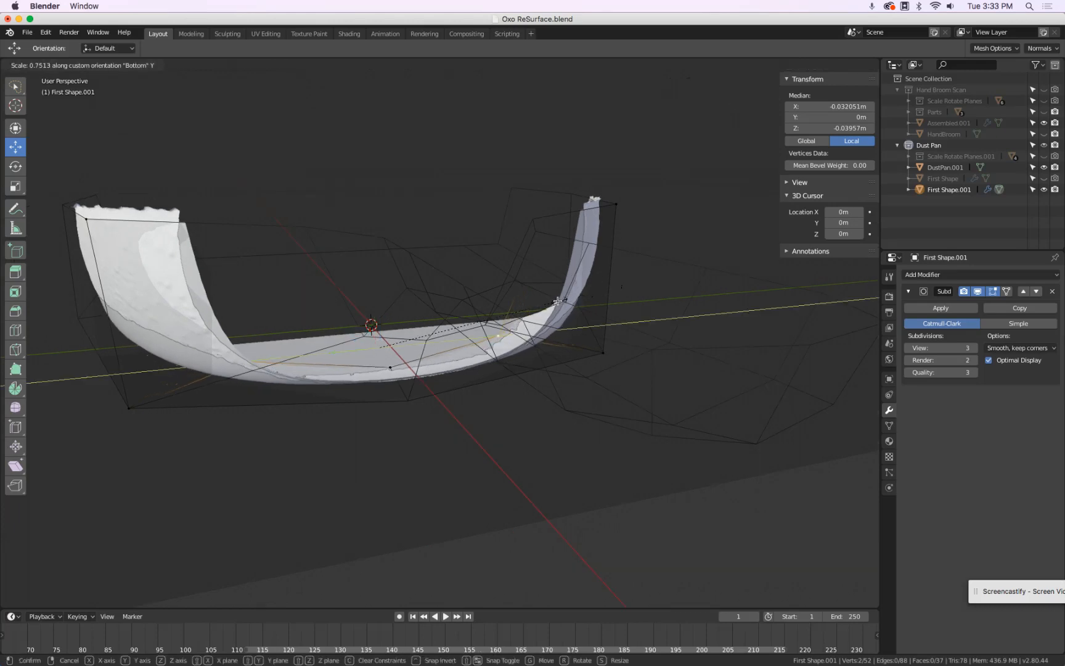
click(536, 301)
Step: Move the middle vertex of the underside's inner rear edge about 0.008 m along X toward the front
middle_drag(552, 281, 431, 394)
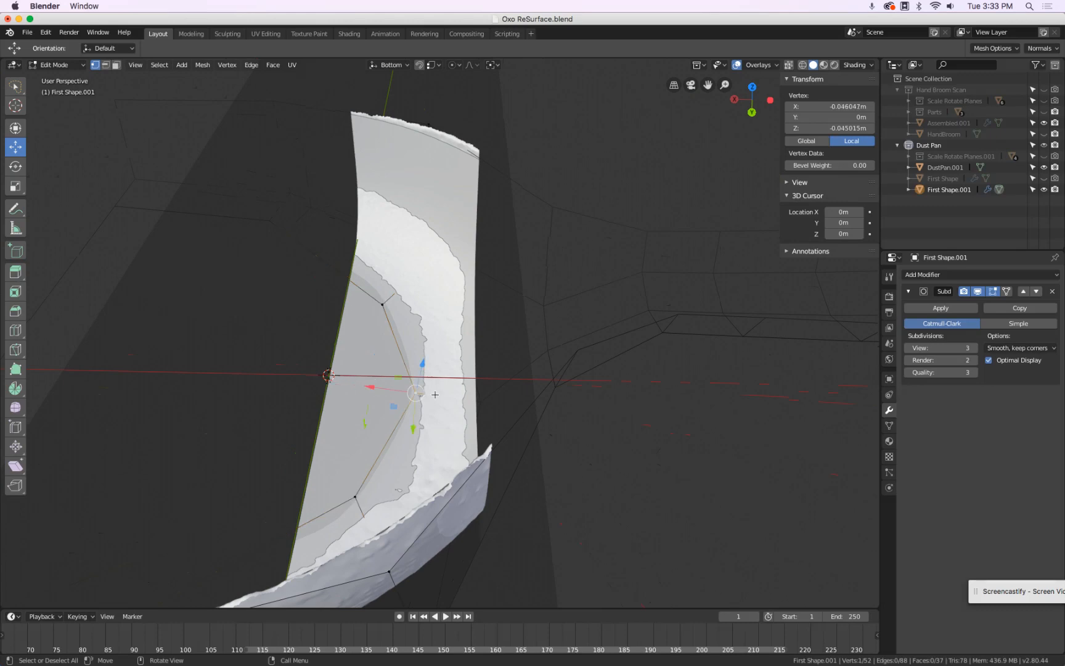
key(g)
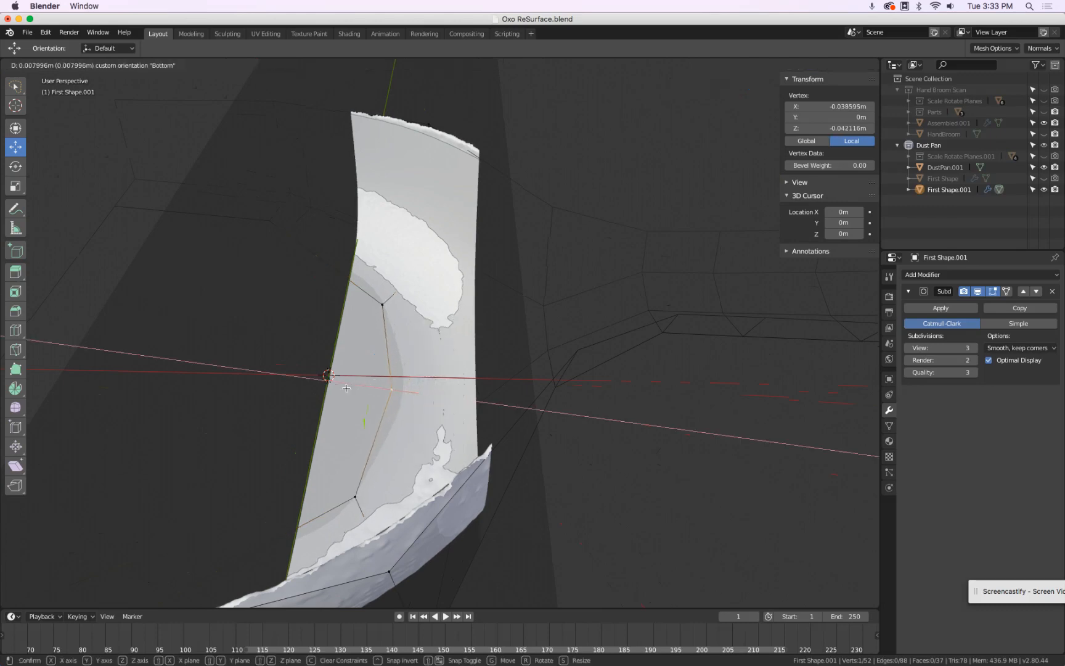
click(347, 387)
Step: Examine a clipped cross-section near the pan's front edge with nothing selected, and restore the full view in Edit Mode
middle_drag(346, 388, 579, 345)
scroll(499, 324, up, 4)
scroll(499, 324, down, 5)
key(KP_1)
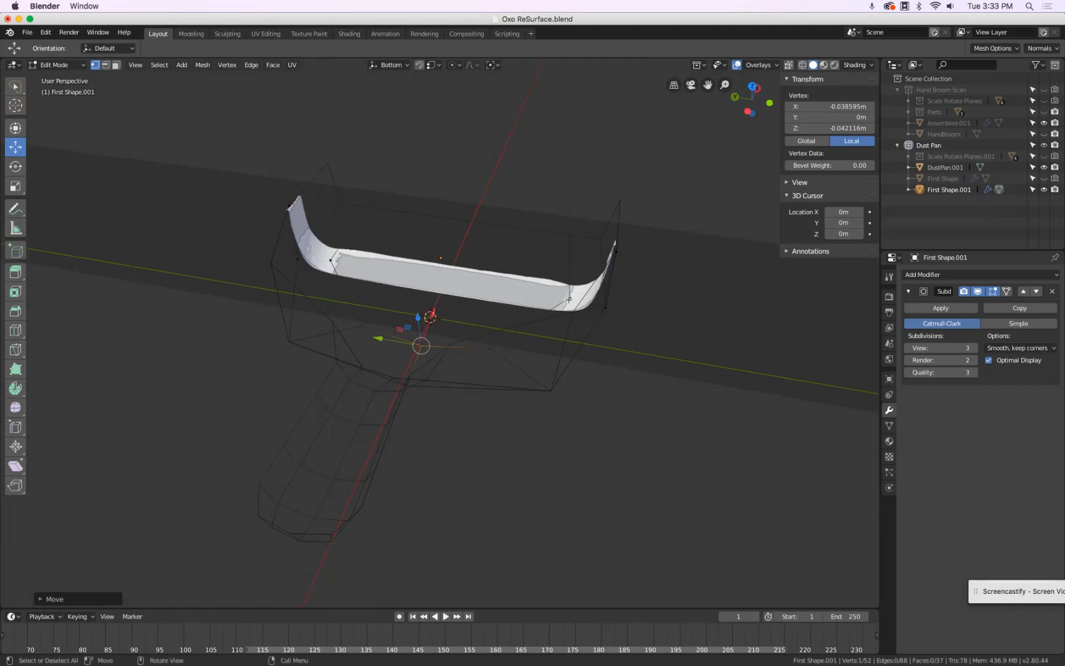
key(alt+a)
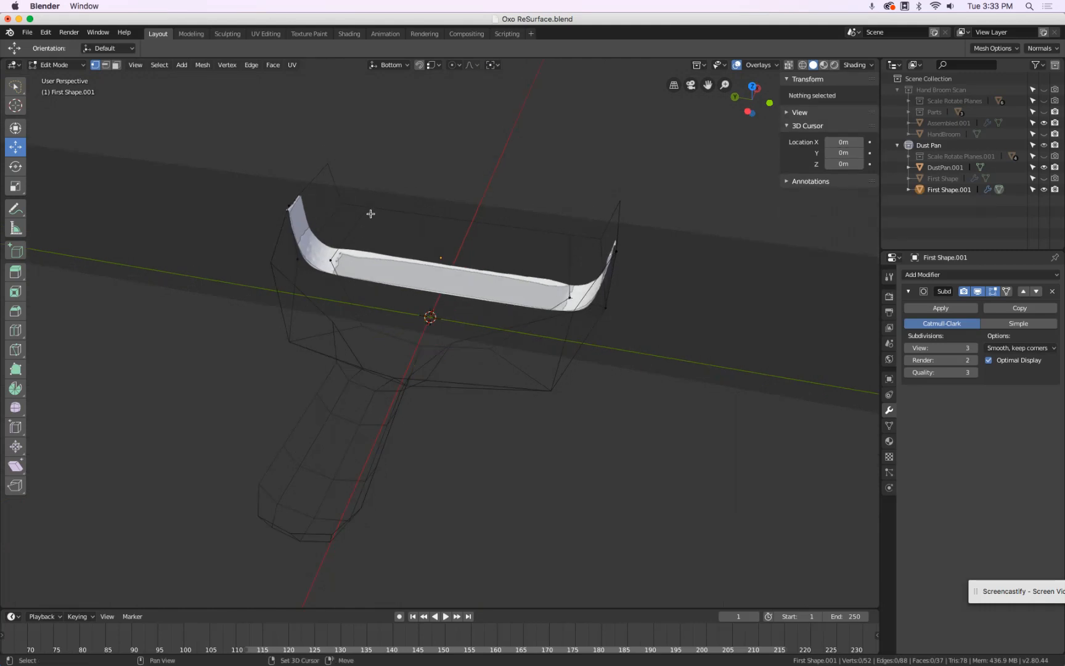
middle_drag(331, 259, 259, 349)
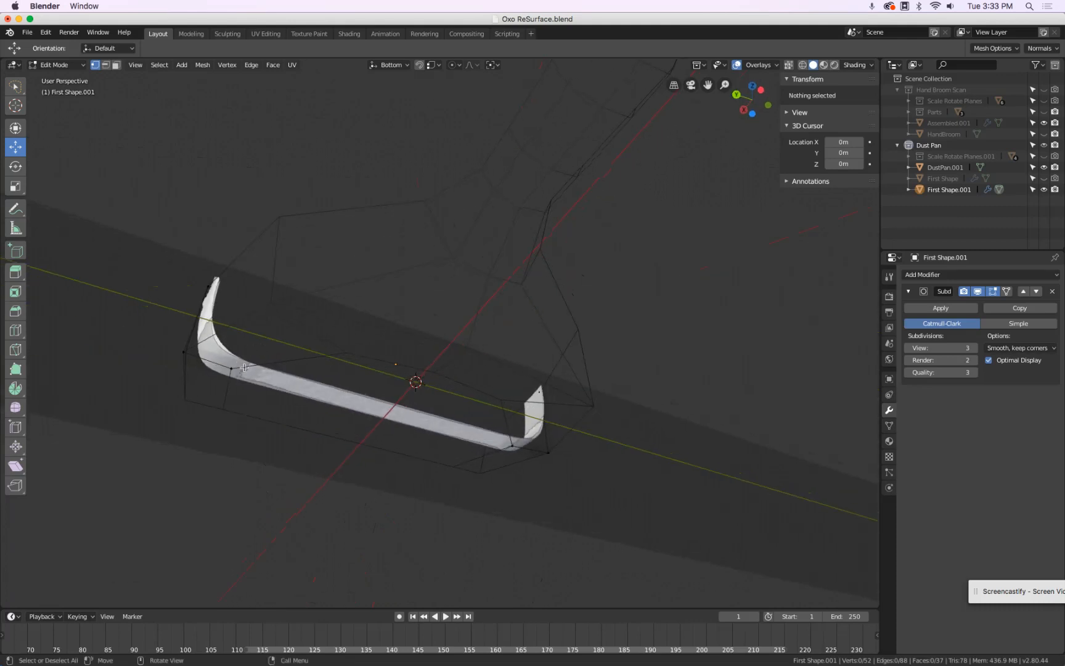
key(Tab)
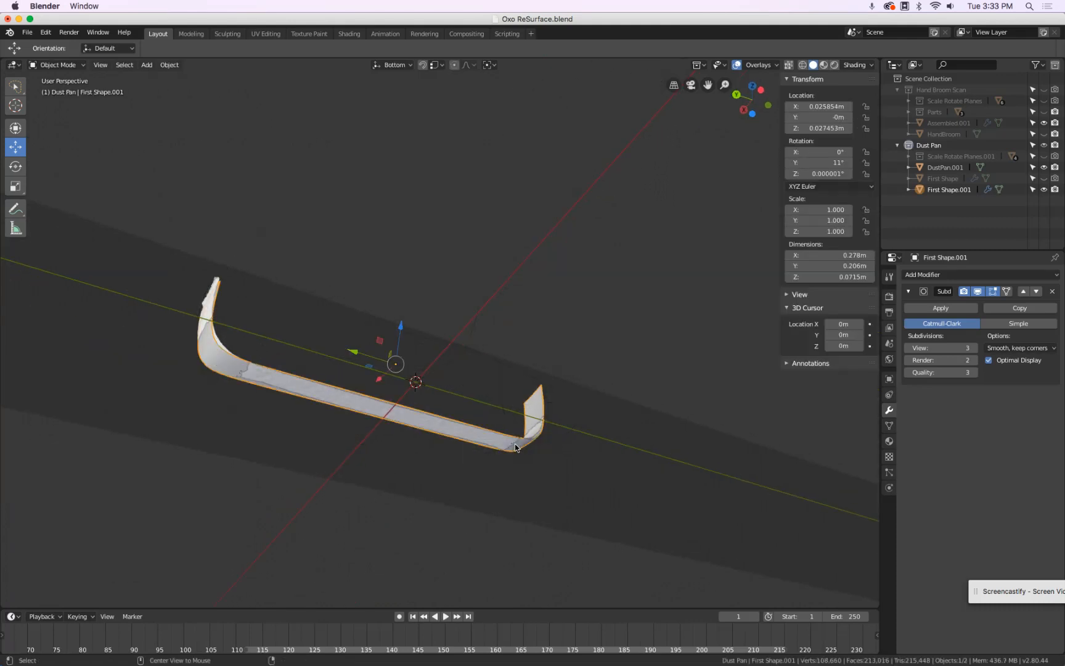
key(alt+b)
key(Tab)
Step: Examine how the inner and outer vertex pairs around the pan's underside line up with the scan, selecting each pair in turn
click(510, 445)
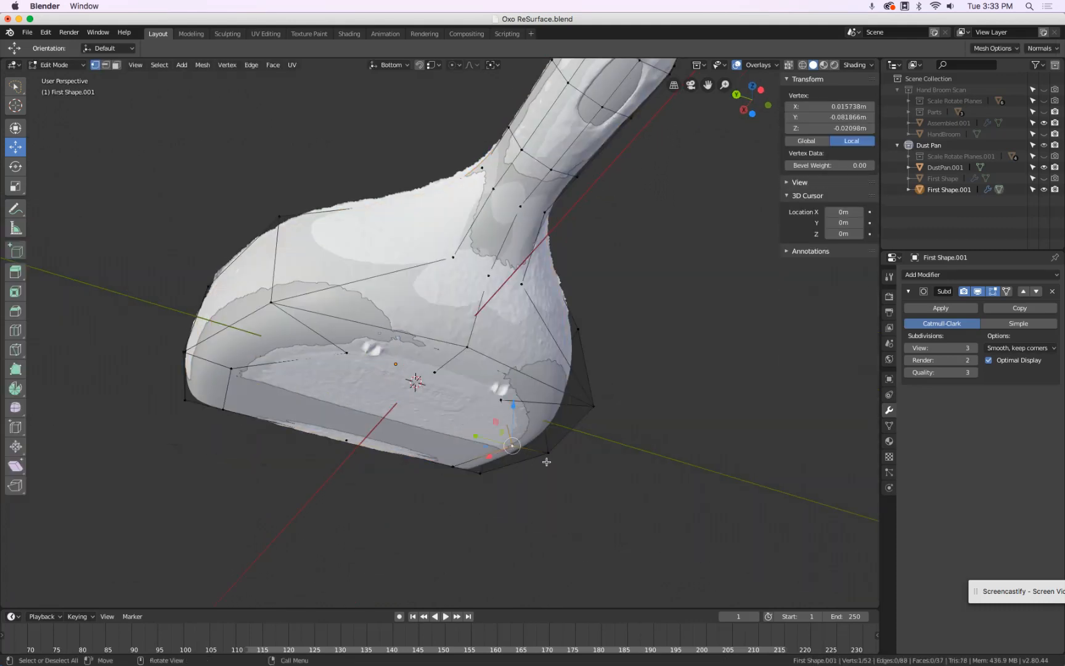
shift+click(548, 457)
middle_drag(591, 466, 582, 363)
shift+middle_drag(532, 568, 556, 395)
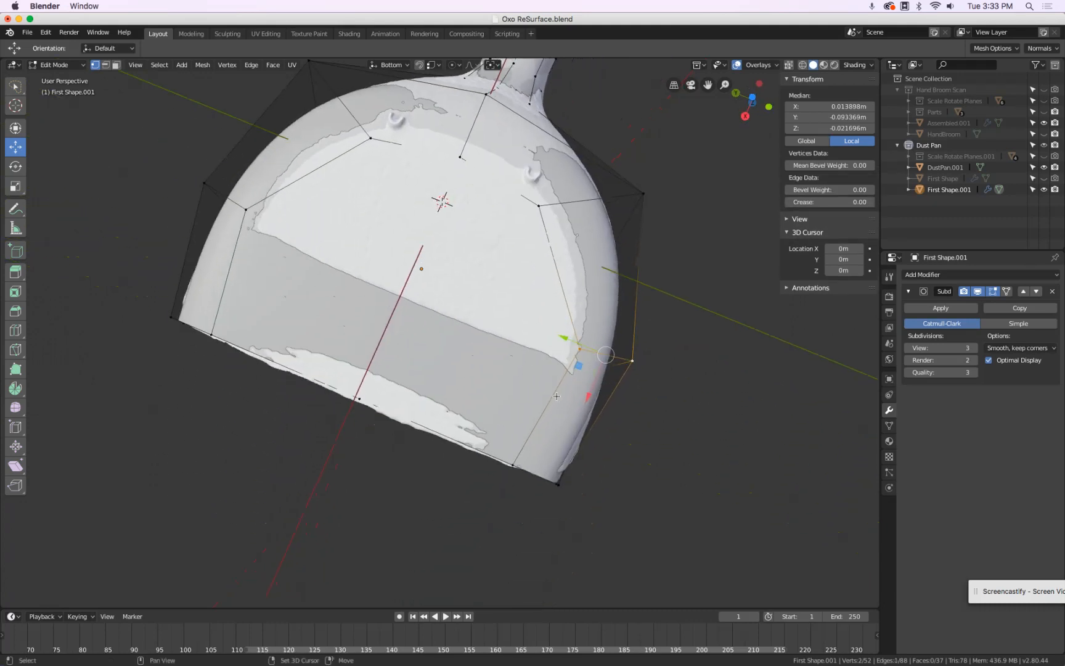
middle_drag(588, 443, 581, 463)
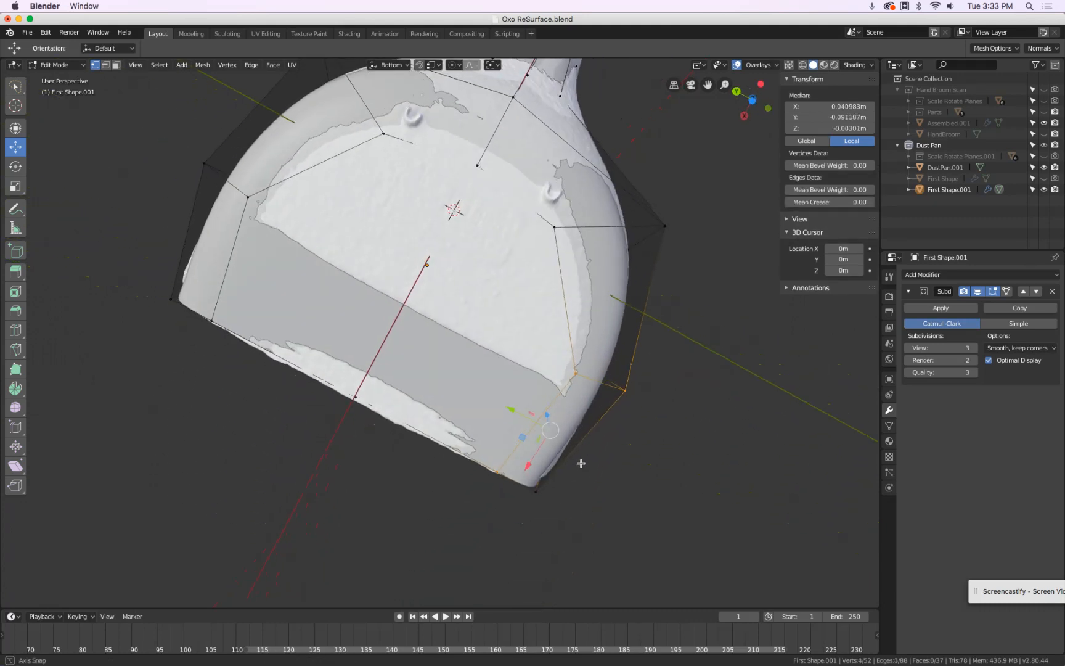
click(498, 478)
shift+click(534, 495)
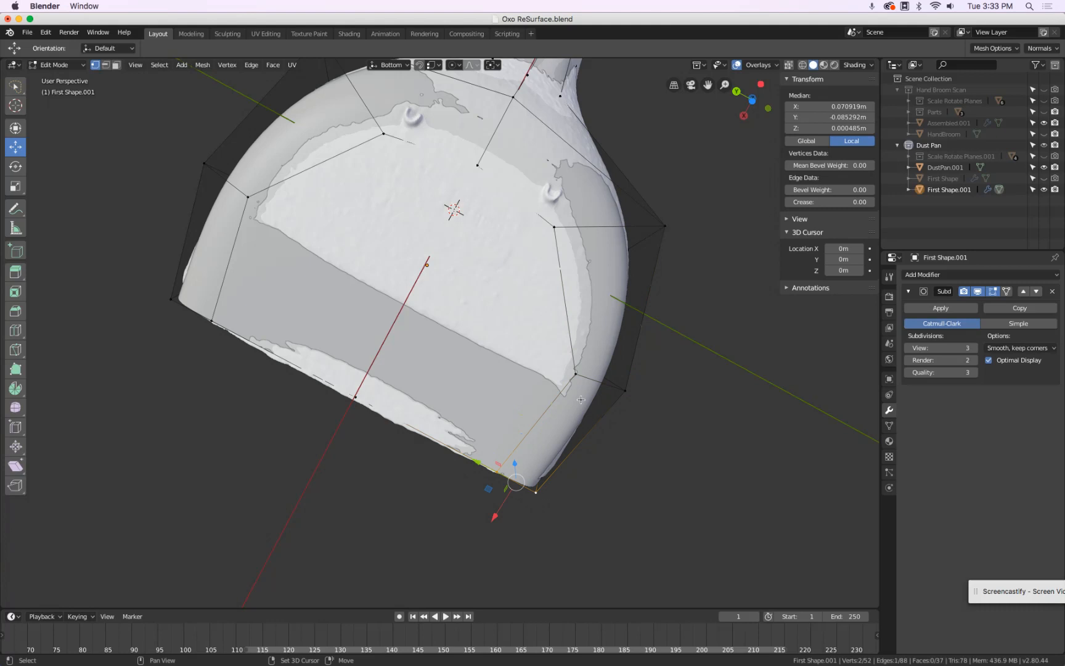
shift+click(621, 390)
middle_drag(647, 261, 638, 283)
click(551, 255)
shift+click(666, 247)
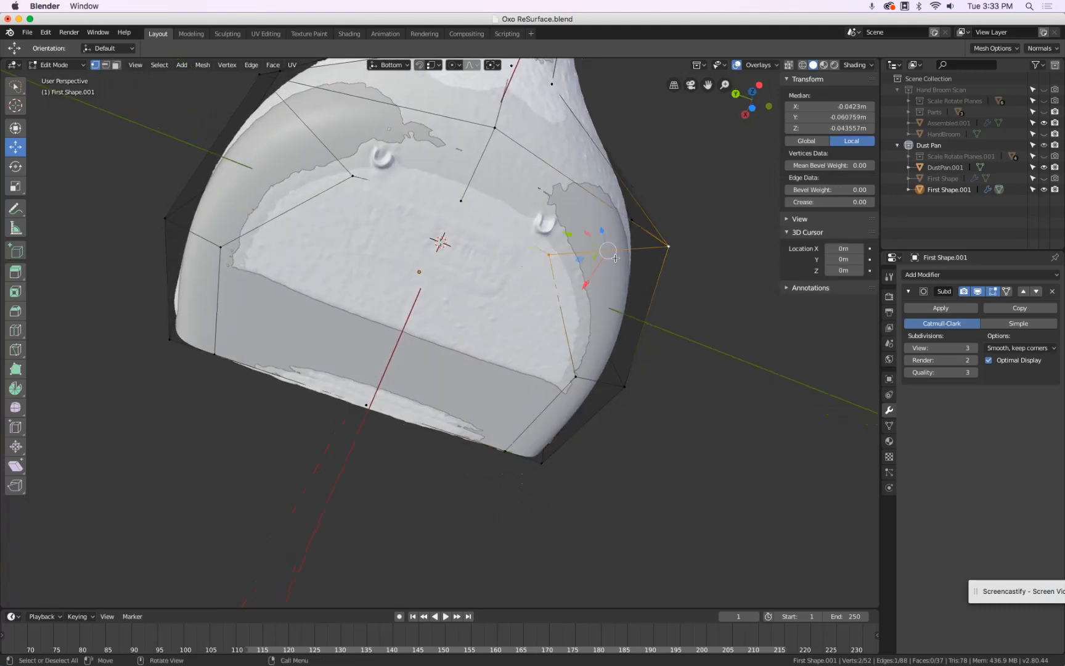
click(462, 201)
shift+click(496, 129)
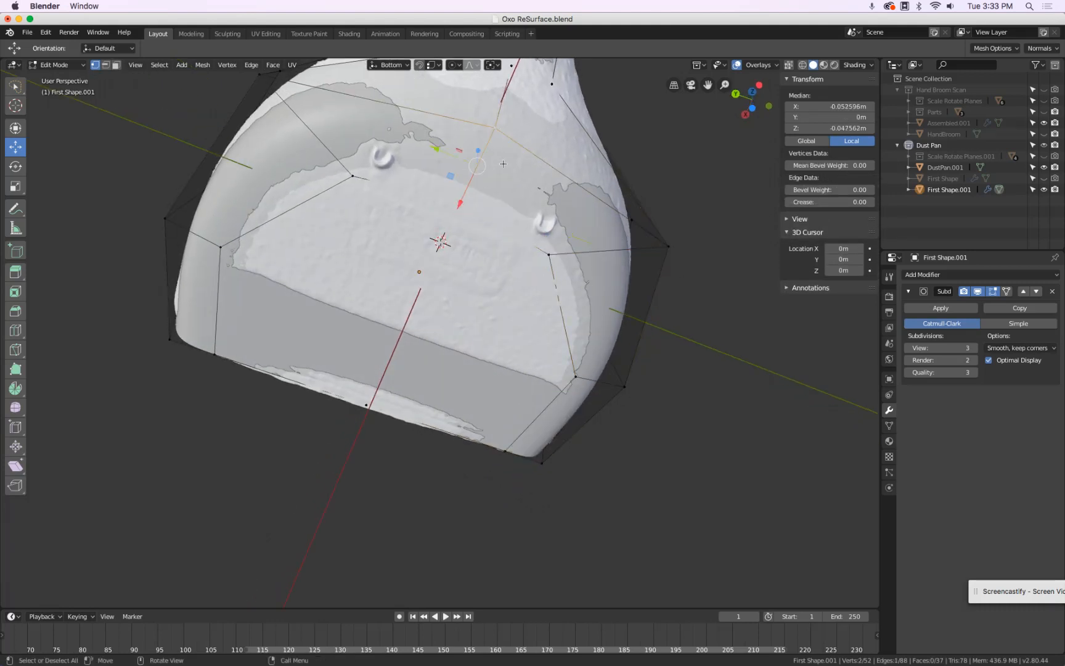
click(356, 179)
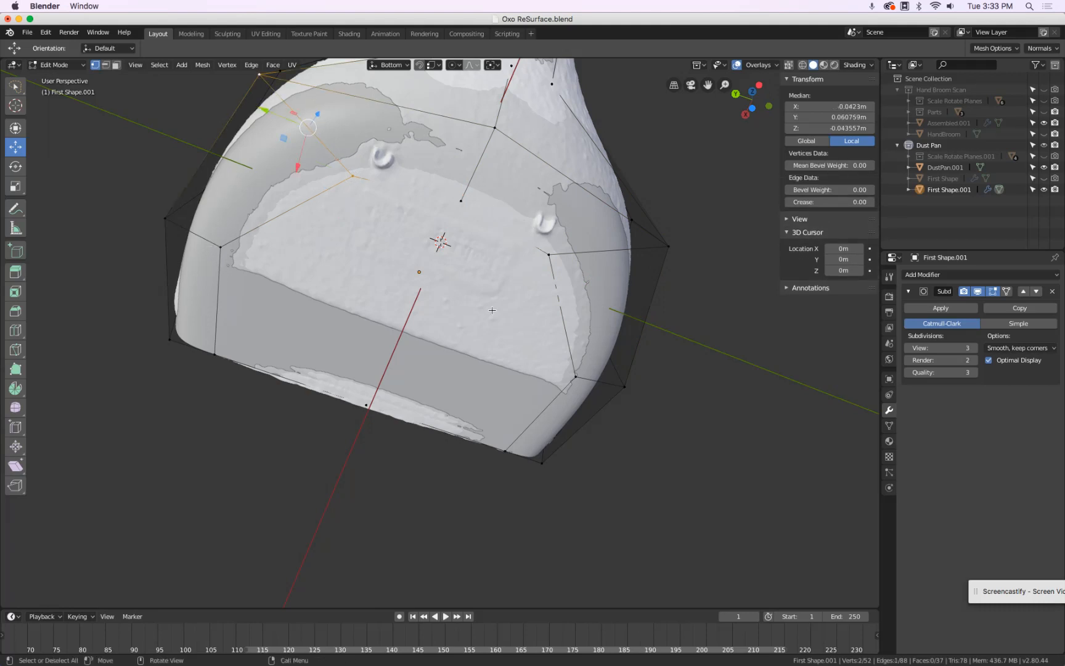
middle_drag(492, 310, 595, 349)
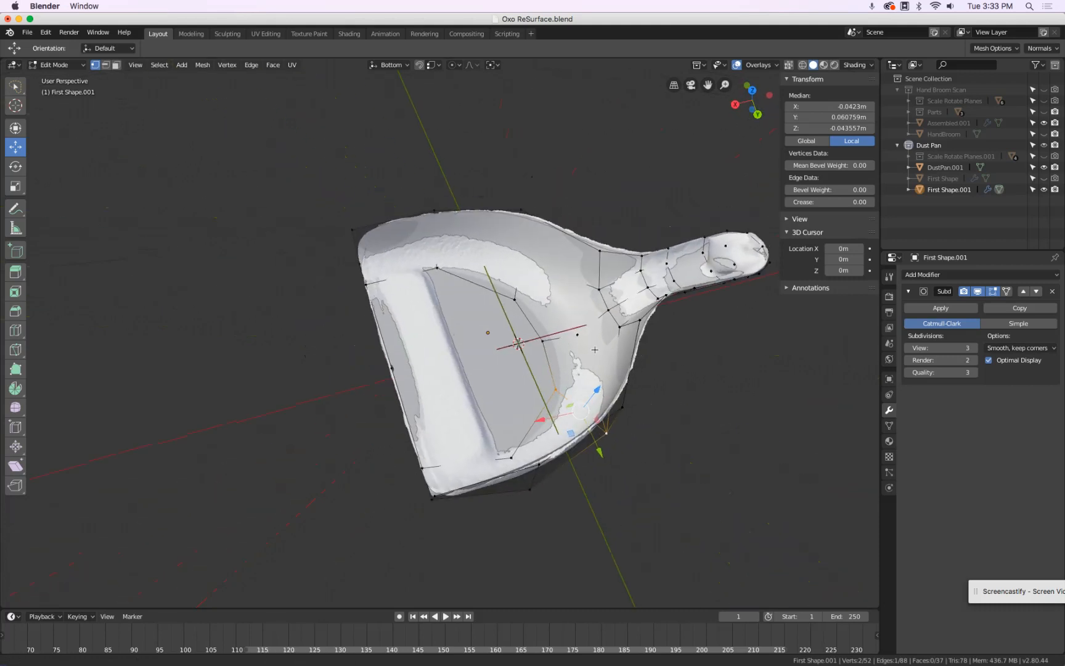
Step: Select the two outer vertices where the pan's side walls meet the neck, scale them slightly outward along Y, and return to Object Mode
scroll(595, 349, up, 6)
click(516, 426)
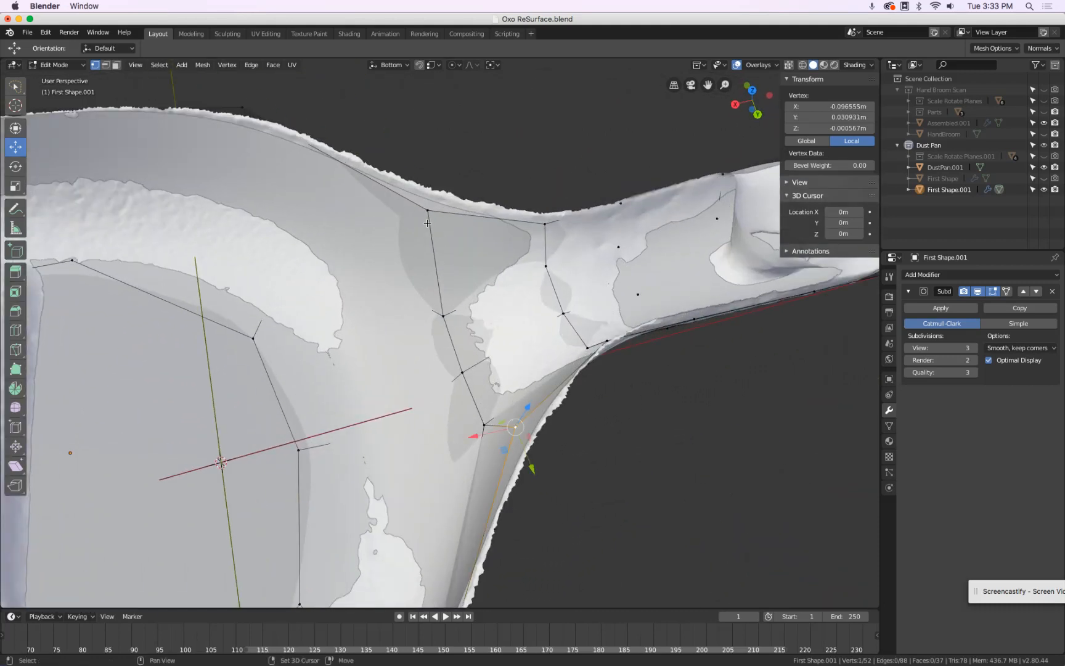
key(s)
key(y)
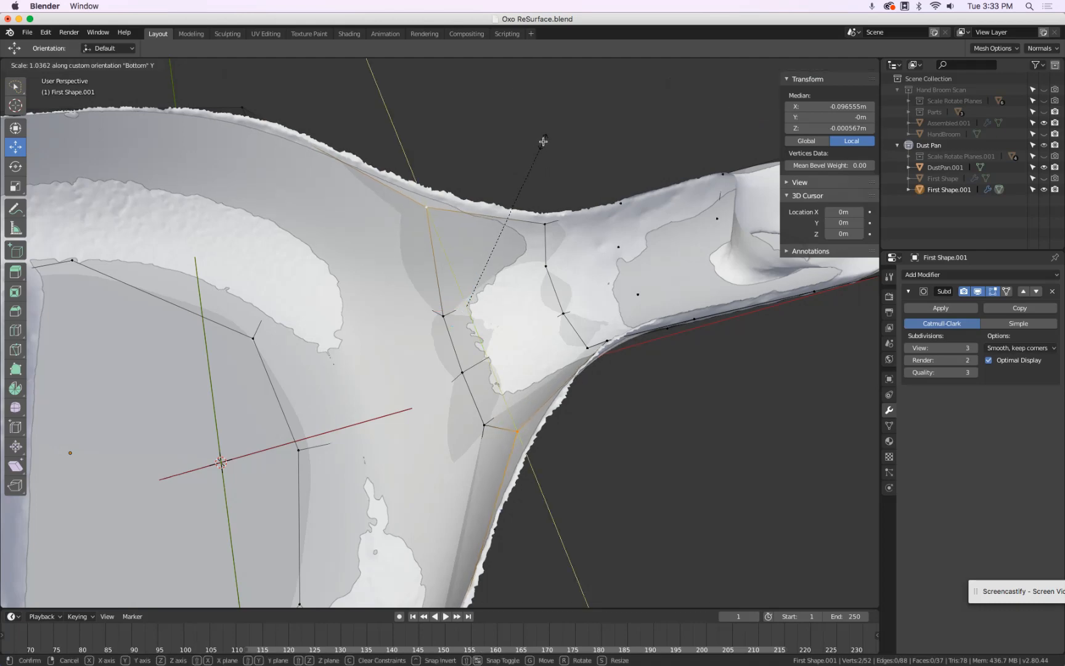
click(532, 171)
scroll(533, 171, down, 5)
middle_drag(532, 172, 801, 223)
key(Tab)
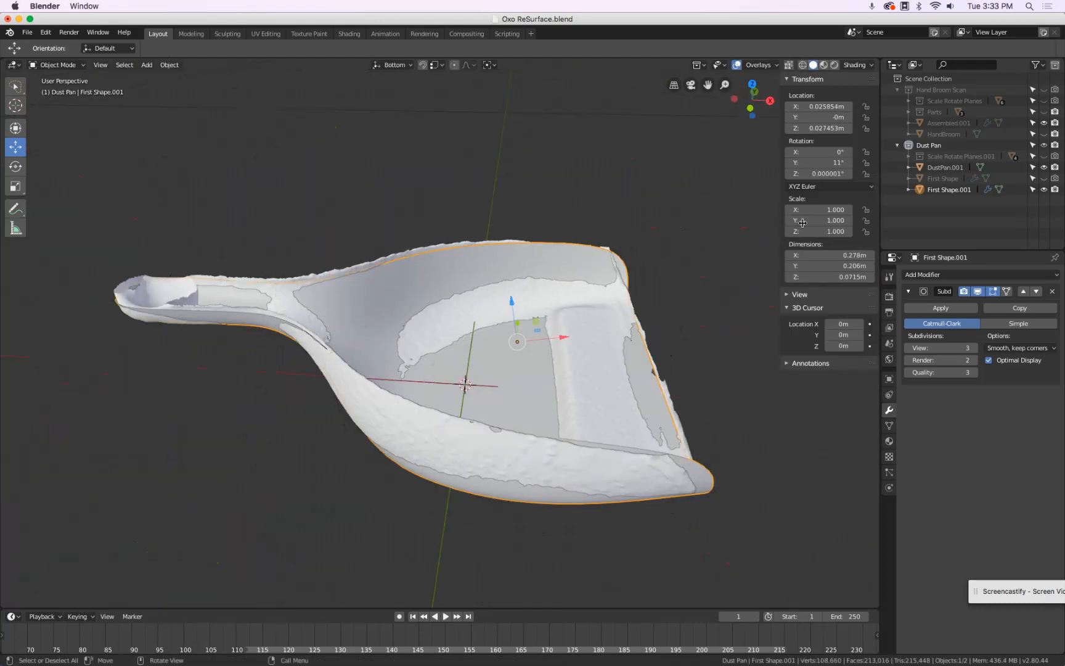
Step: Hide the DustPan.001 scan and scale the two inner side vertices of the underside, midway along the pan, along Y
click(1046, 167)
middle_drag(564, 347, 547, 138)
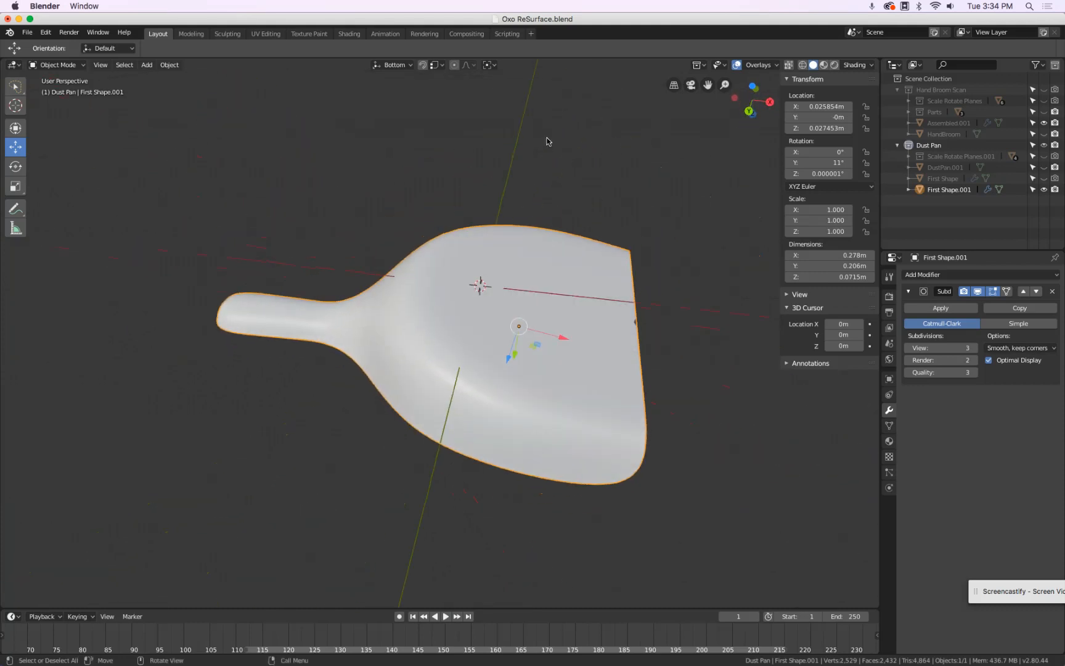
key(Tab)
middle_drag(511, 257, 415, 378)
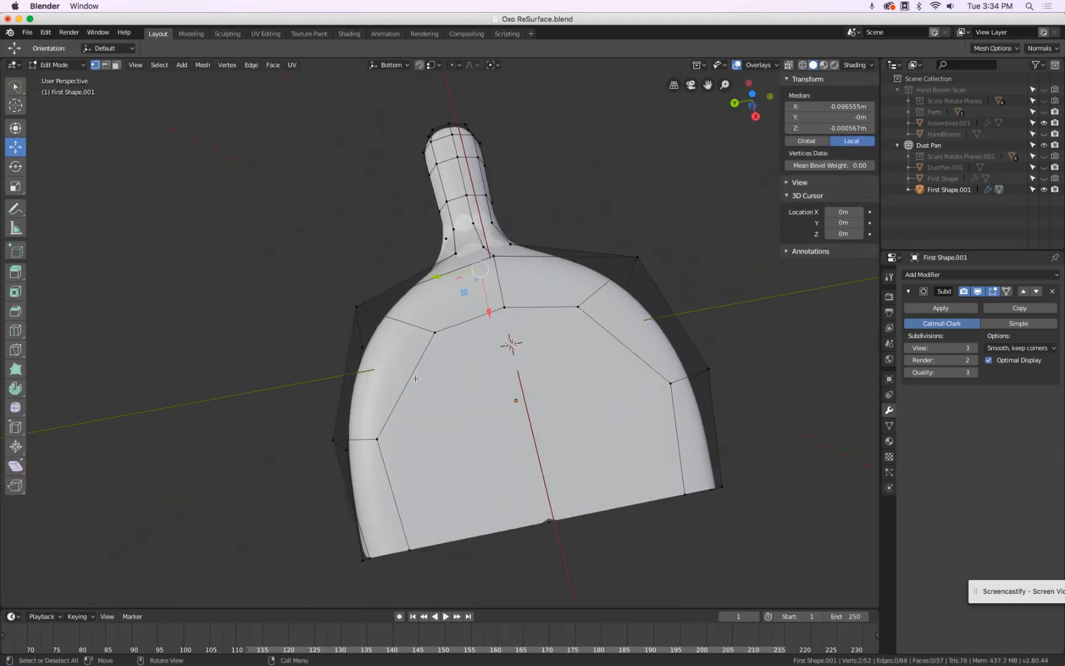
shift+click(662, 379)
key(s)
key(y)
click(658, 379)
key(Tab)
middle_drag(661, 360, 666, 419)
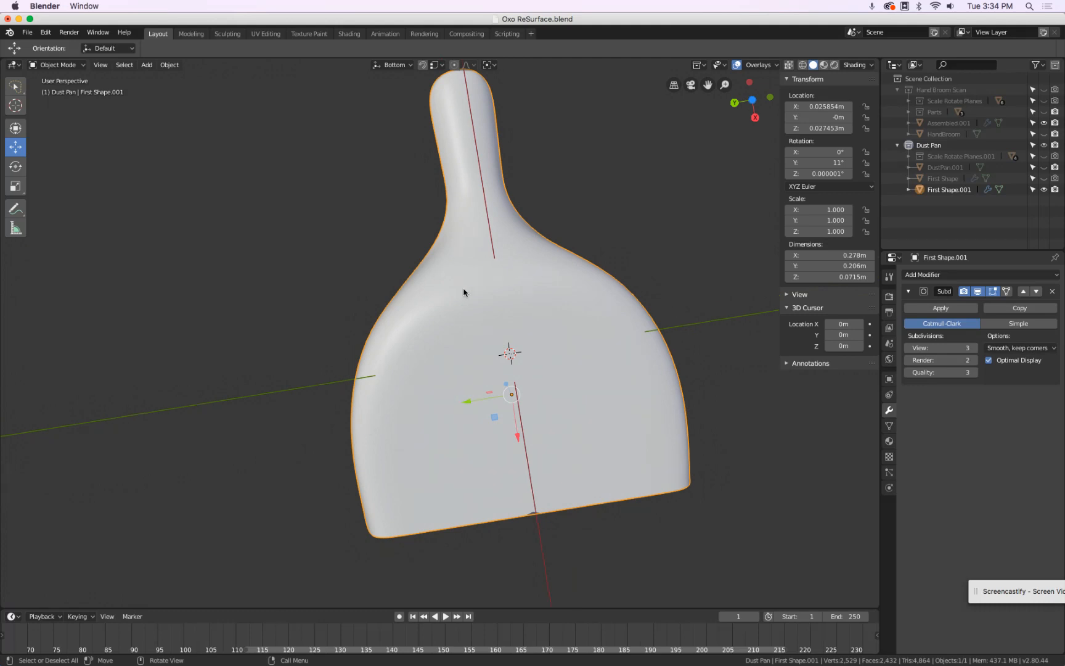
Step: Compare the smooth shape's profile with the DustPan.001 scan in the front orthographic view, leaving the scan hidden
middle_drag(463, 292, 333, 404)
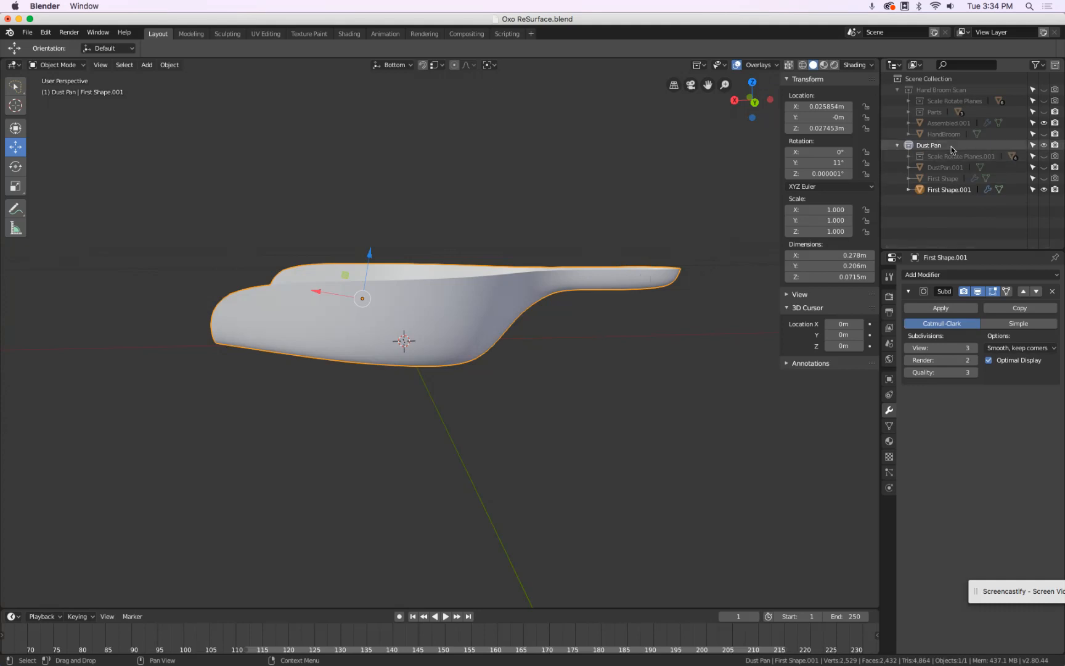
key(KP_1)
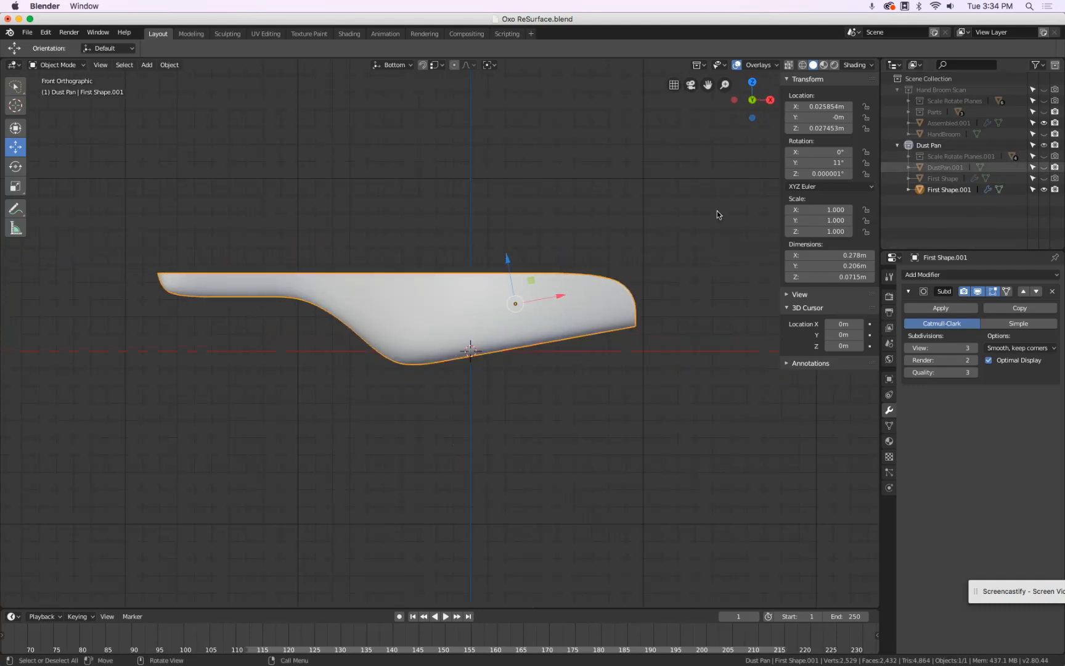
click(1043, 167)
click(1044, 168)
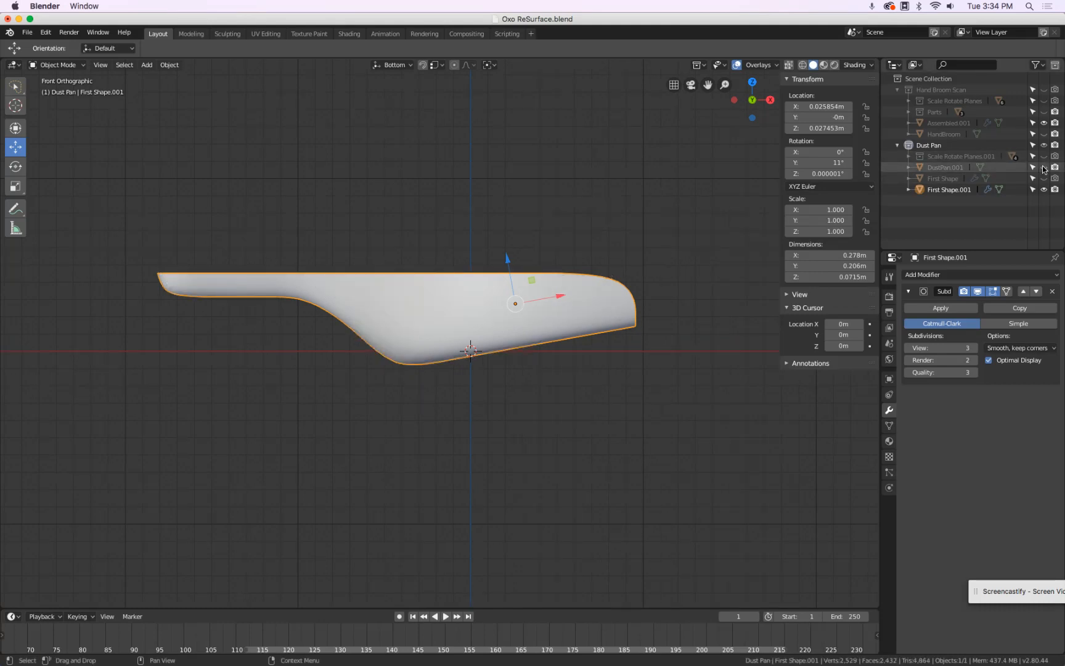
click(1043, 167)
click(1044, 167)
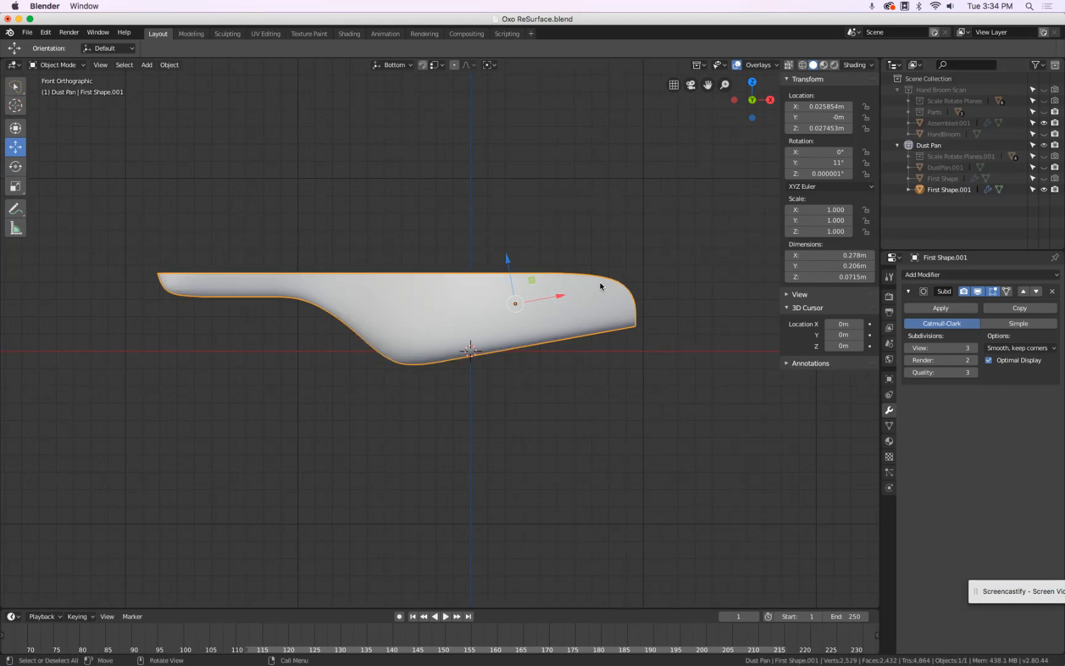
Step: Show the scan and try to slide the two upper front corner vertices back along the rim by a factor of about 0.2
key(Tab)
middle_drag(641, 269, 628, 285)
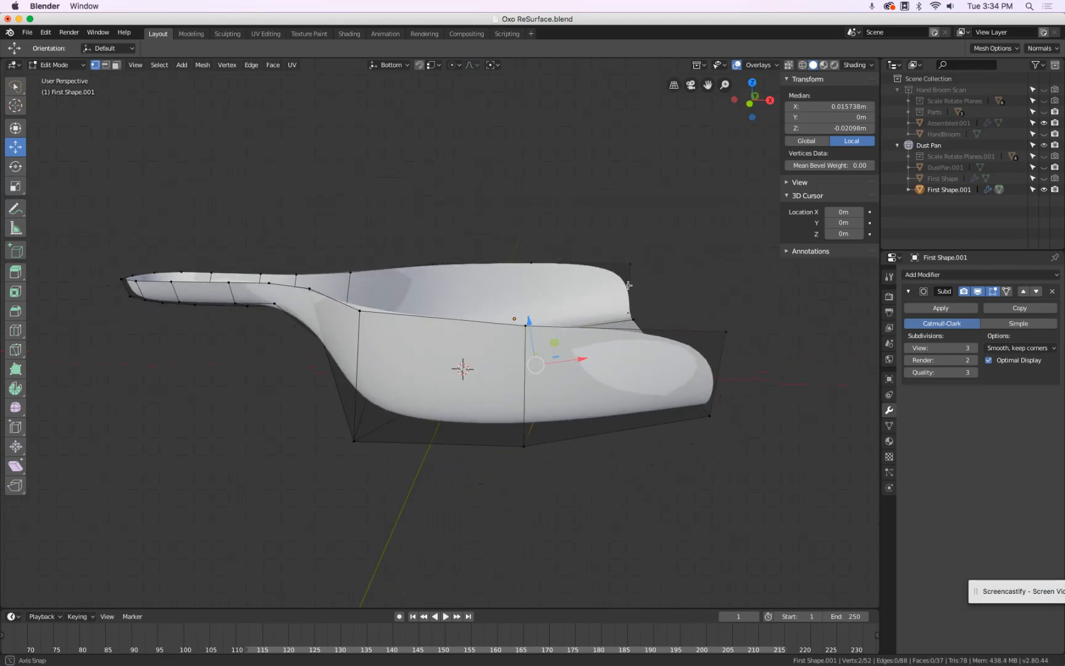
click(628, 284)
shift+click(717, 331)
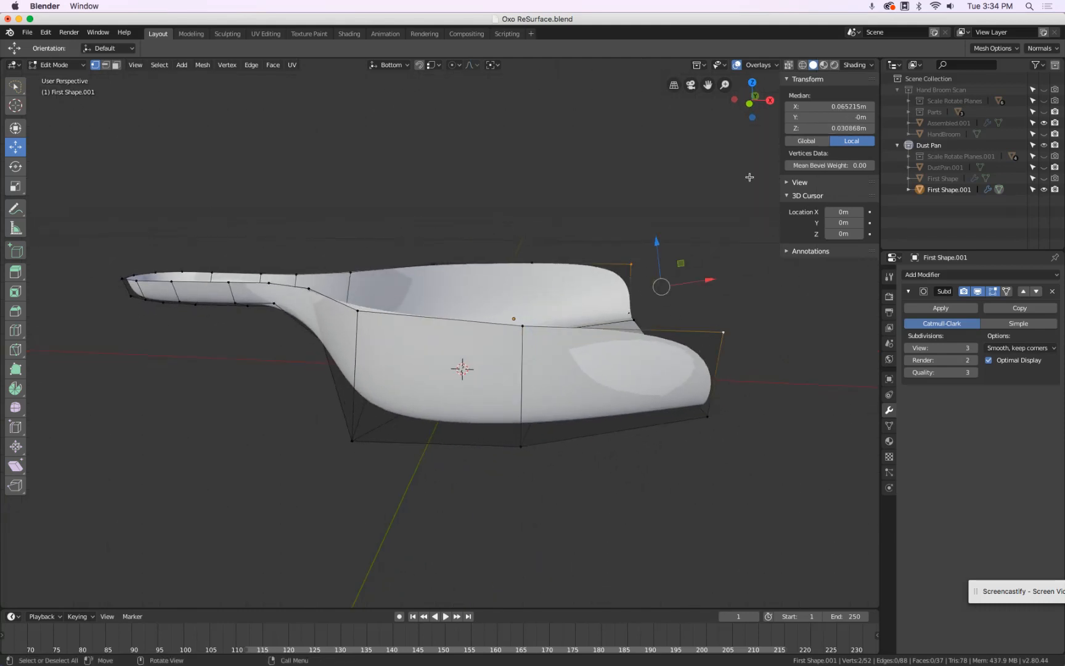
key(KP_1)
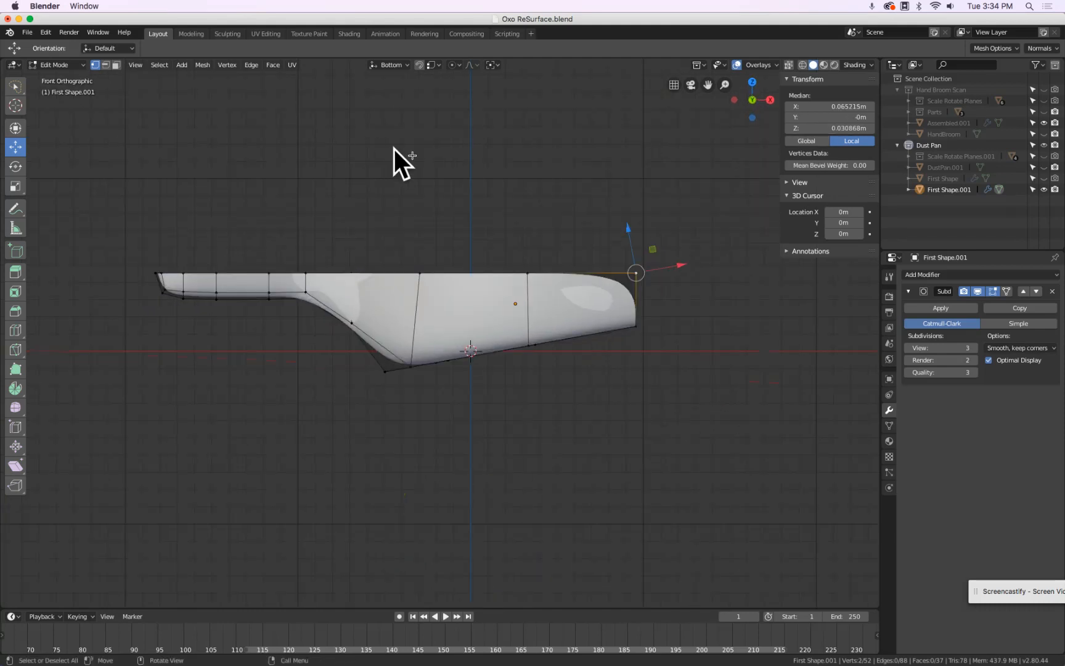
middle_drag(395, 149, 509, 238)
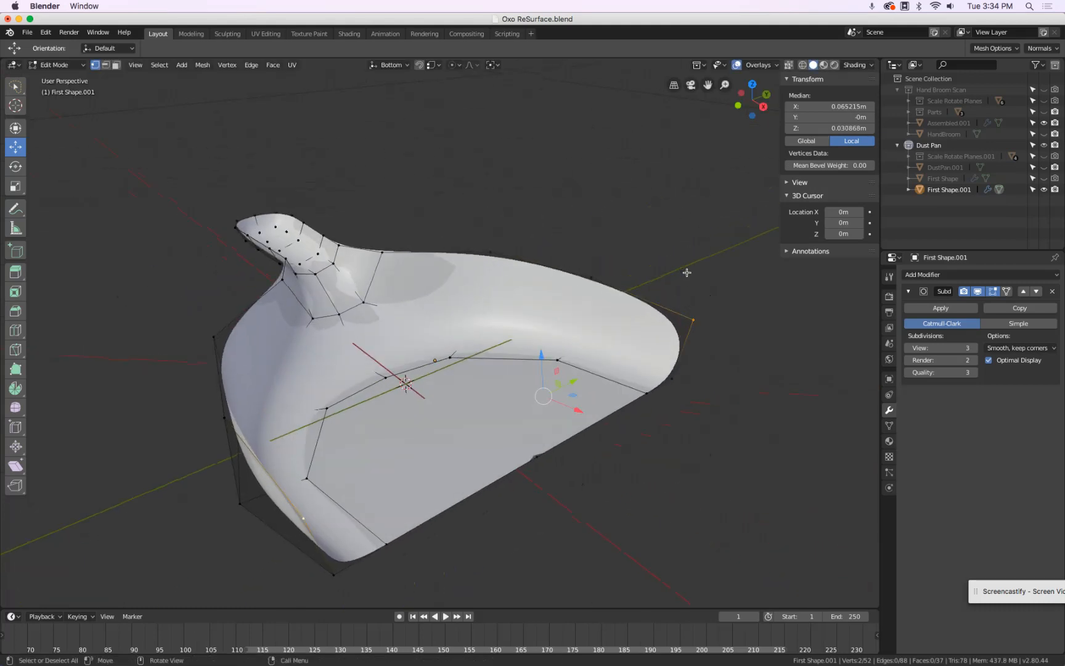
click(1044, 167)
middle_drag(664, 236, 699, 230)
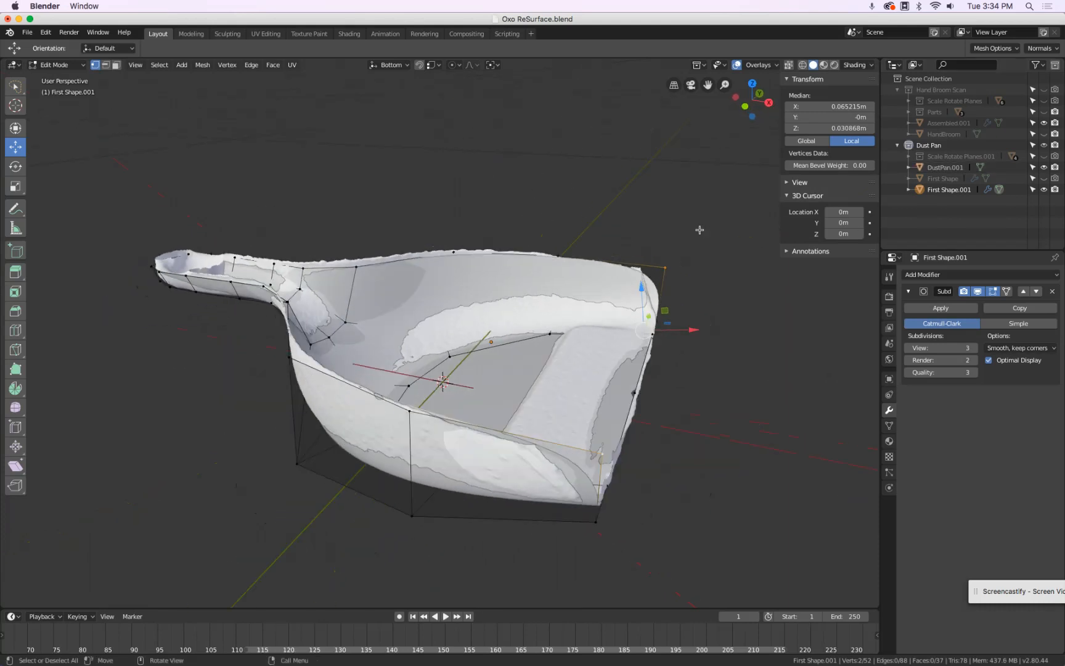
key(shift+v)
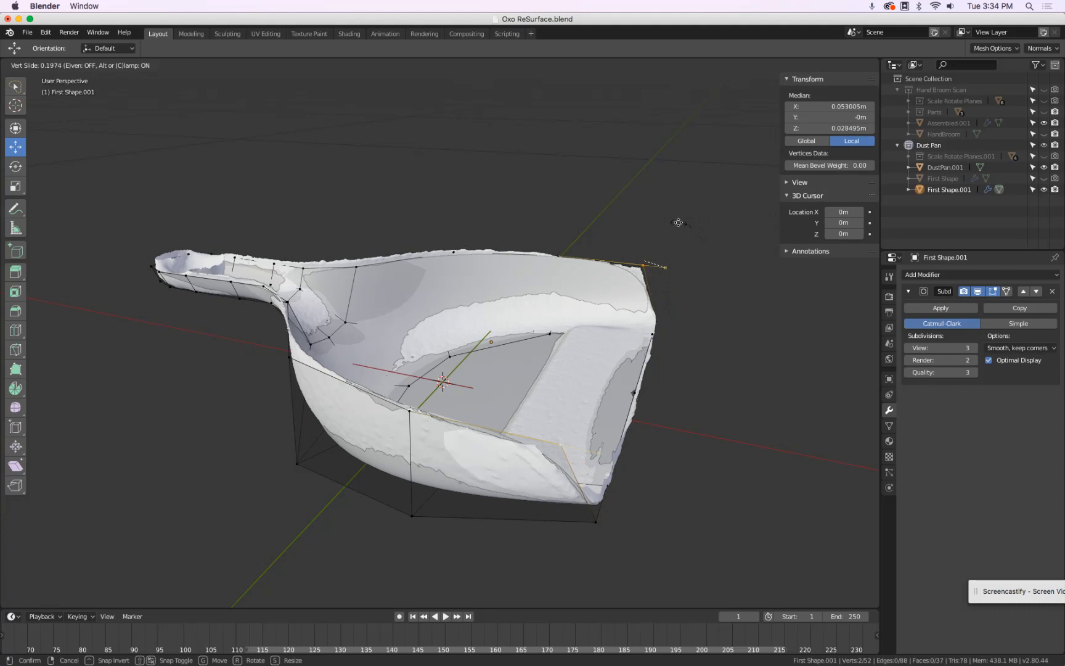
click(677, 222)
middle_drag(657, 345, 649, 302)
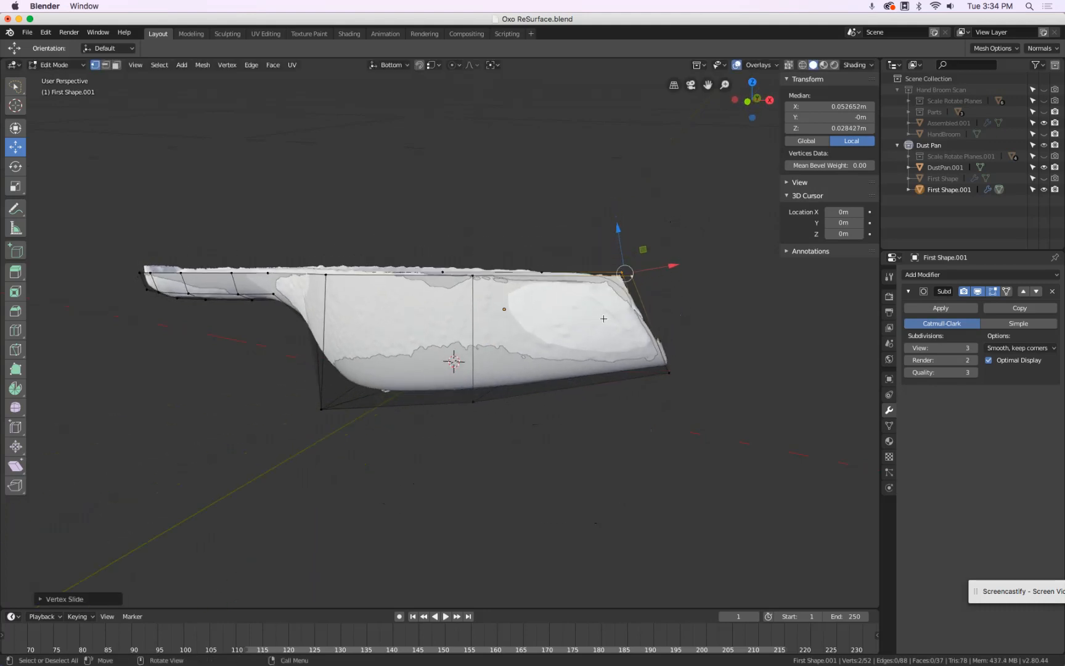
Step: Hide the scan, check the profile in front view, and undo the slide of the two upper front corner vertices
key(Tab)
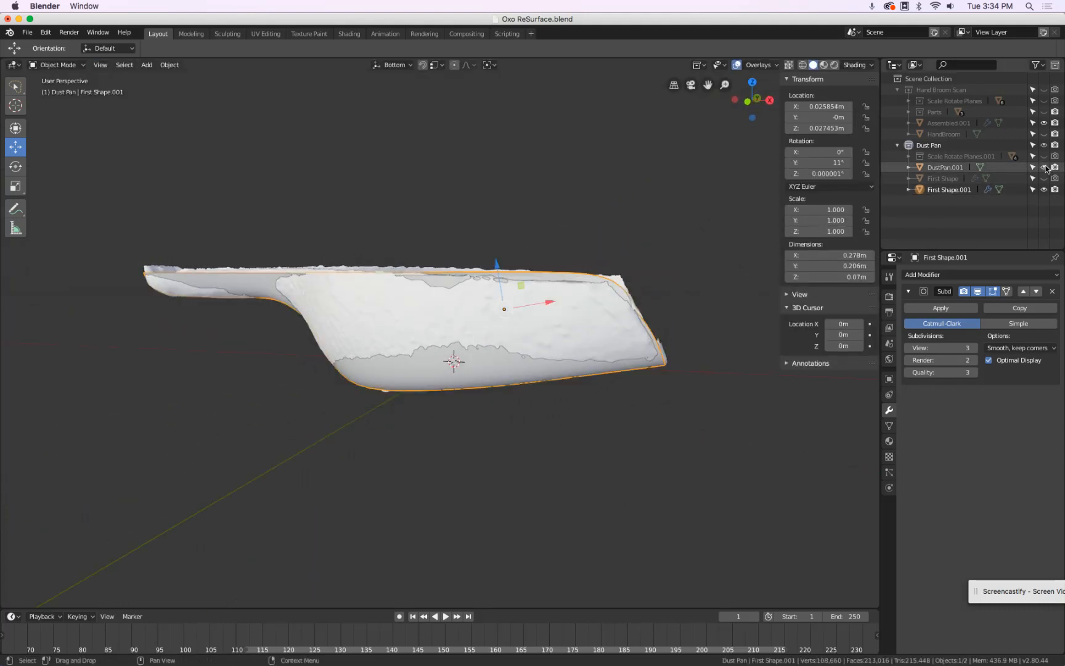
click(1044, 167)
middle_drag(418, 288, 417, 284)
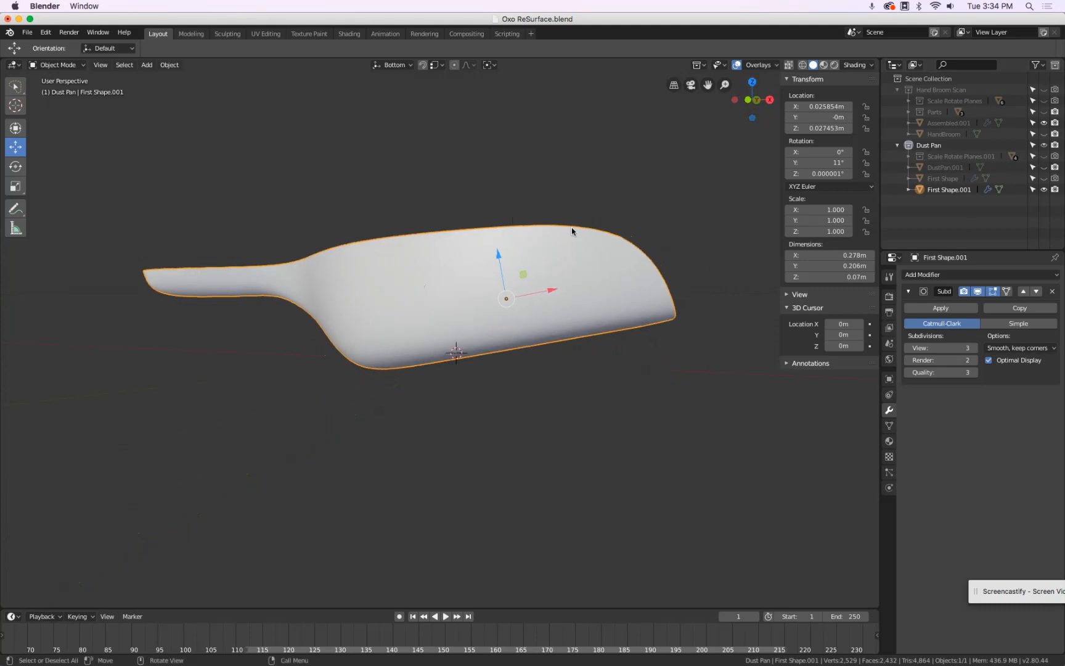
key(KP_1)
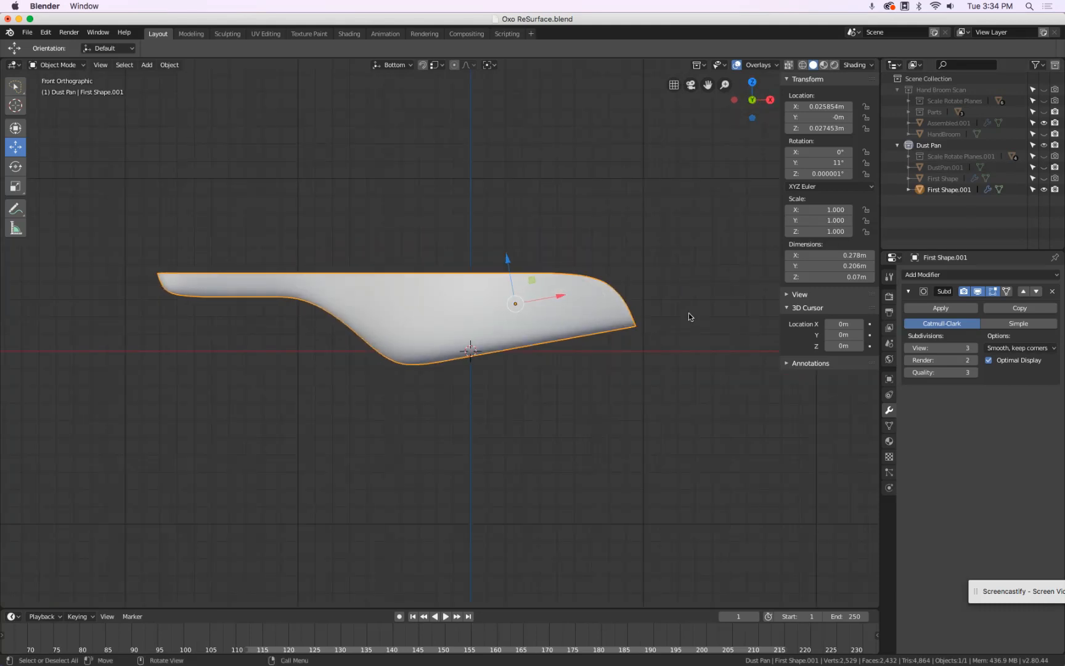
key(Tab)
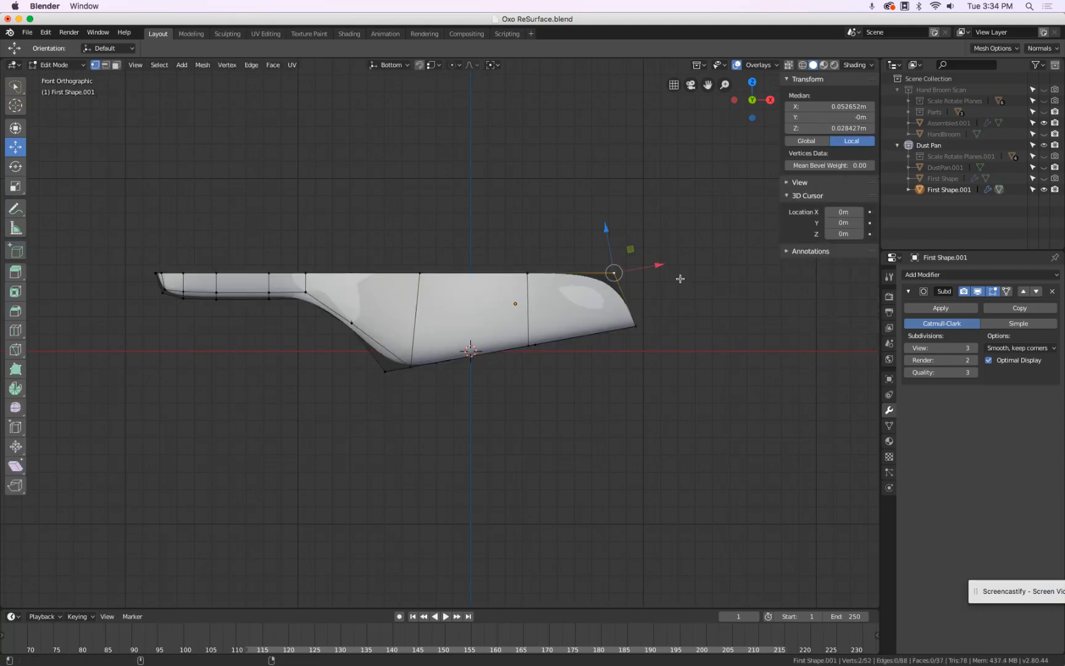
middle_drag(672, 276, 634, 250)
key(Tab)
key(Tab)
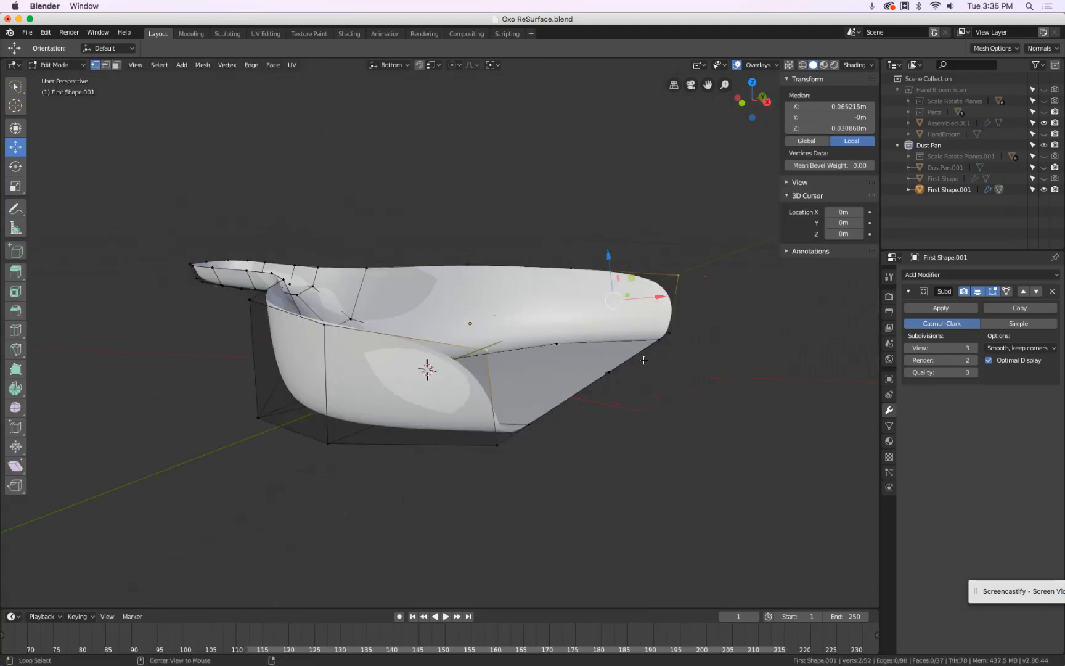
Step: Dissolve the middle vertex of the pan's front edge
click(609, 372)
middle_drag(609, 373, 625, 423)
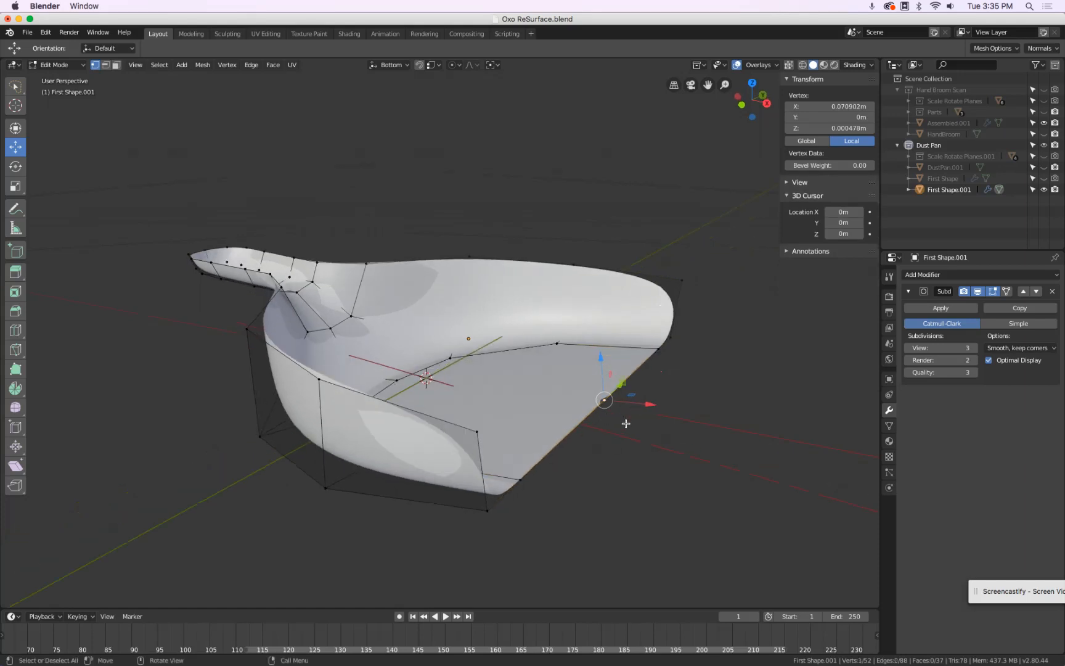
key(x)
click(606, 485)
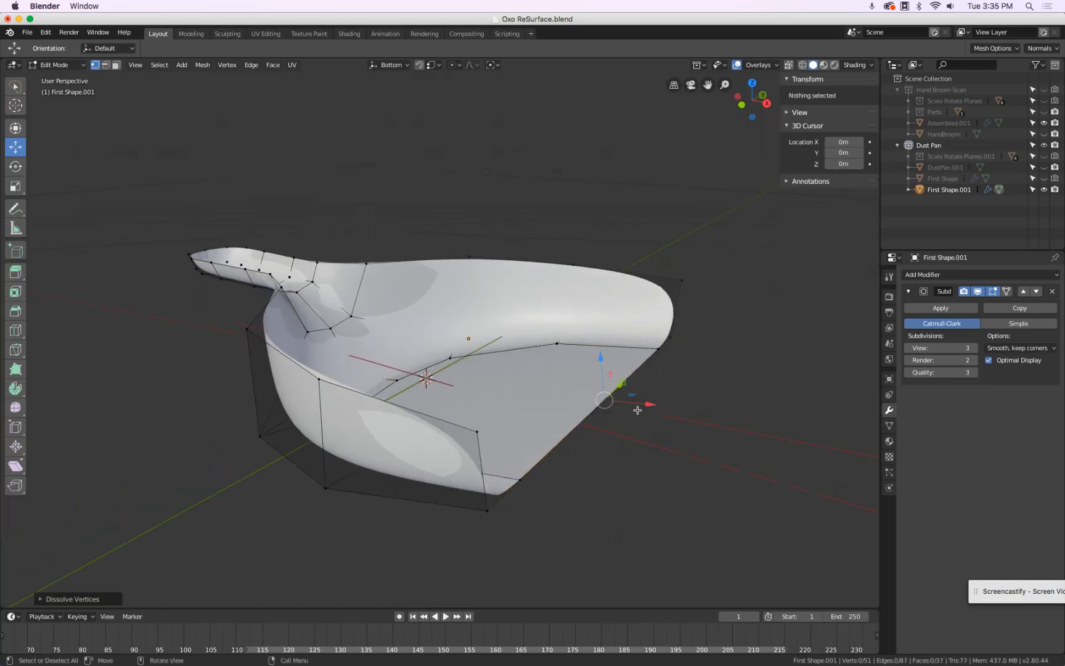
Step: Select the mesh's complete outer boundary, including the front edge and the rim around the handle, and display it in wireframe
alt+click(572, 446)
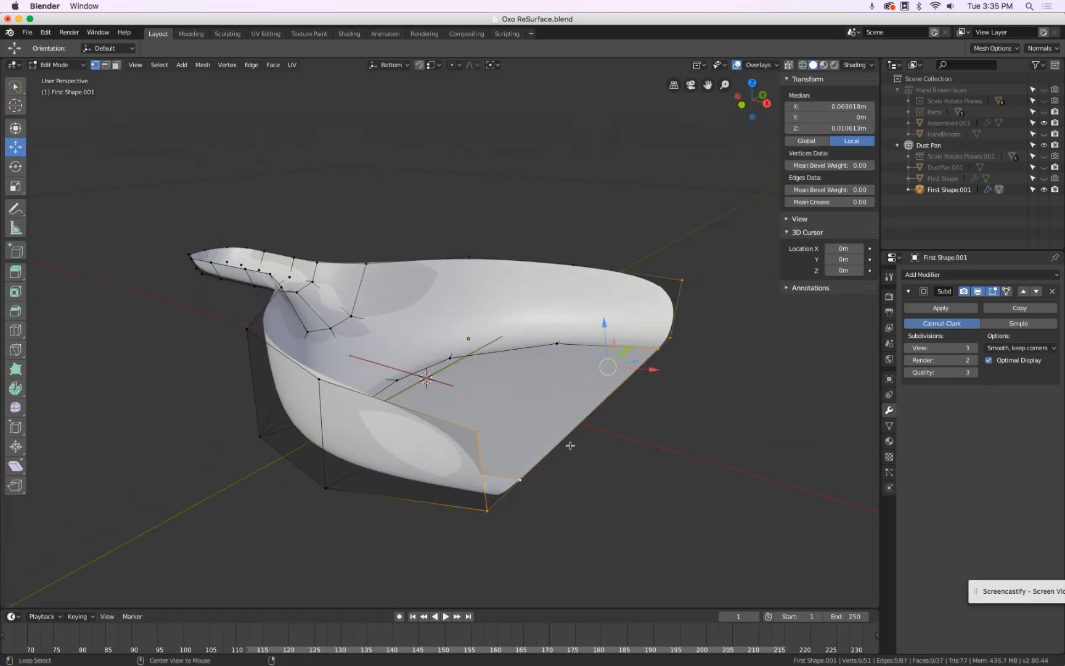
alt+shift+click(397, 260)
middle_drag(397, 213, 362, 209)
key(z)
click(301, 216)
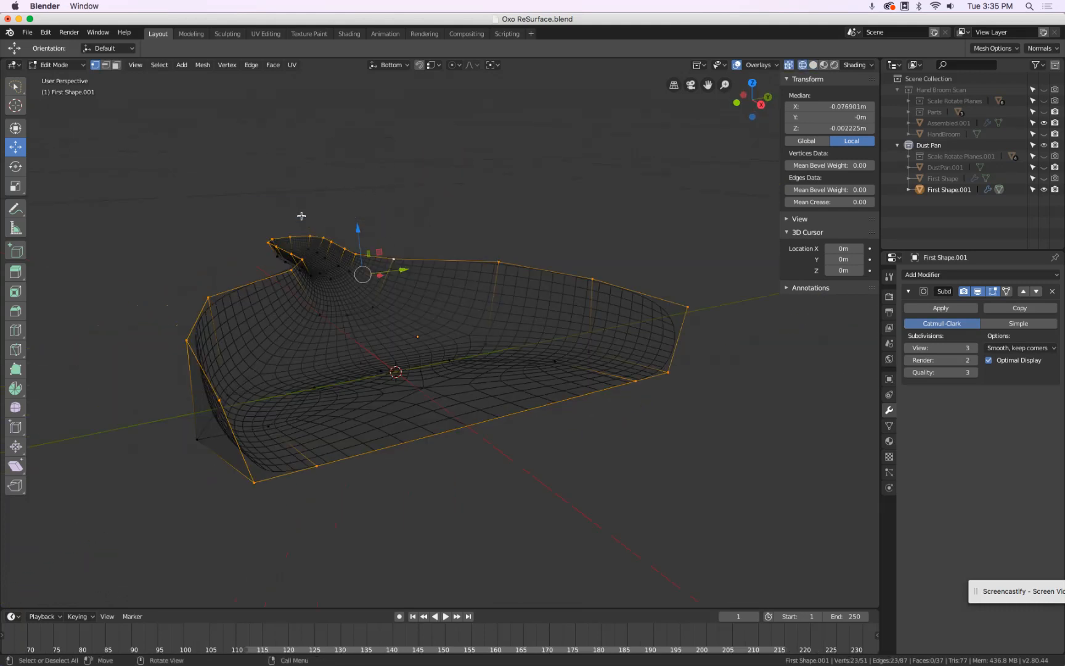
middle_drag(437, 219, 442, 237)
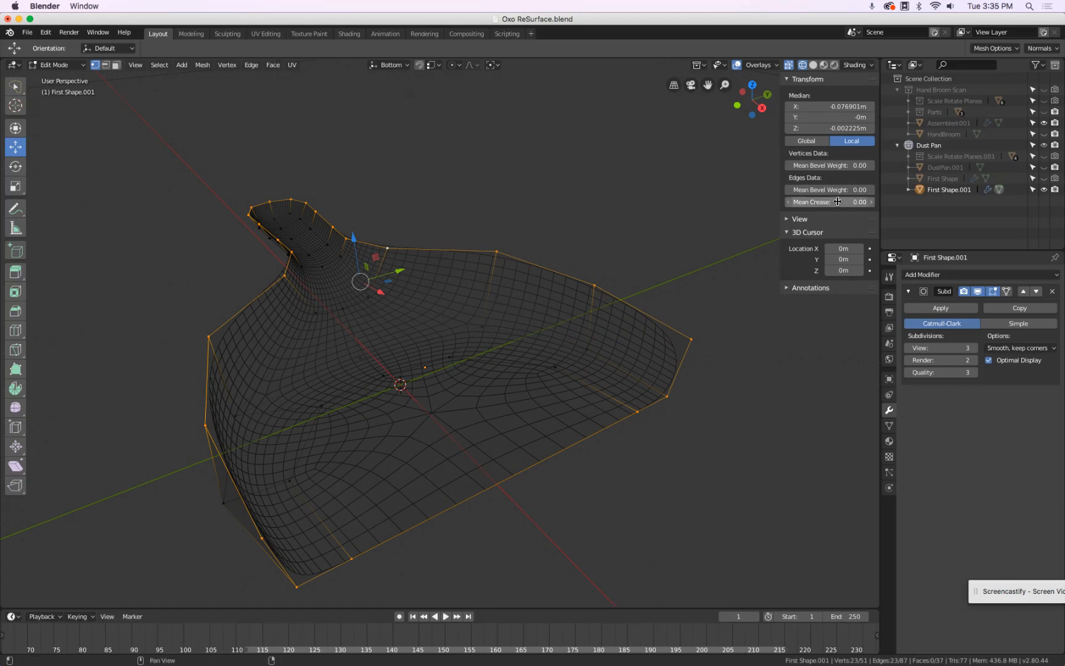
Step: Set the mean crease of the selected outer boundary edges to 1 and return to Object Mode
text(1)
key(Return)
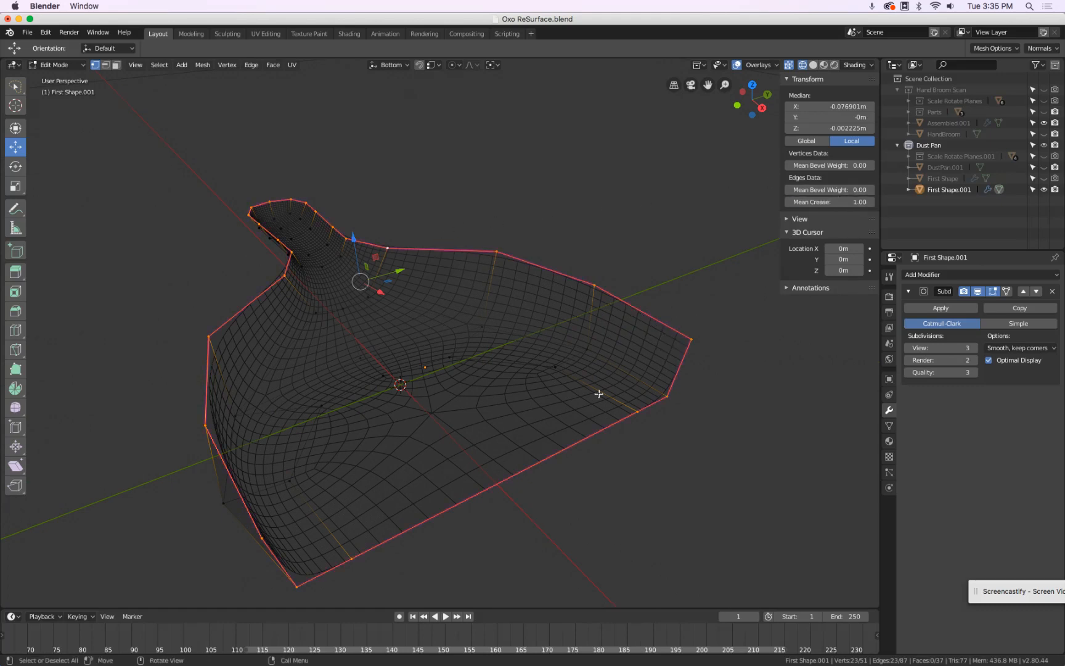
key(Tab)
Step: Show the DustPan.001 scan in solid shading and compare First Shape.001 against it in front view and in perspective
middle_drag(583, 390, 648, 356)
key(KP_1)
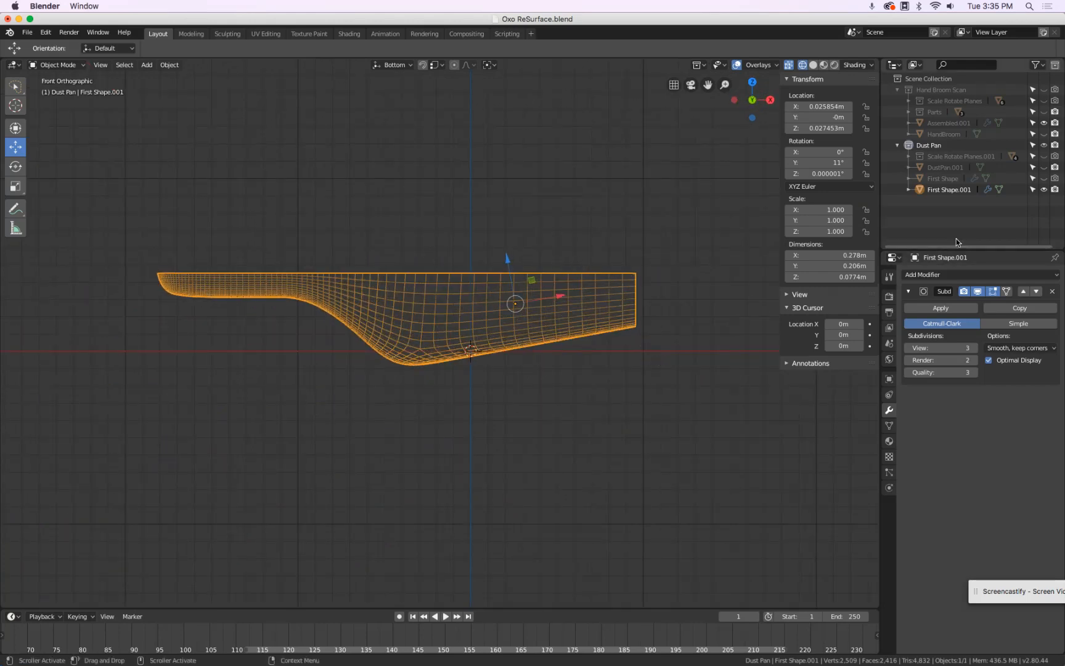
click(1043, 168)
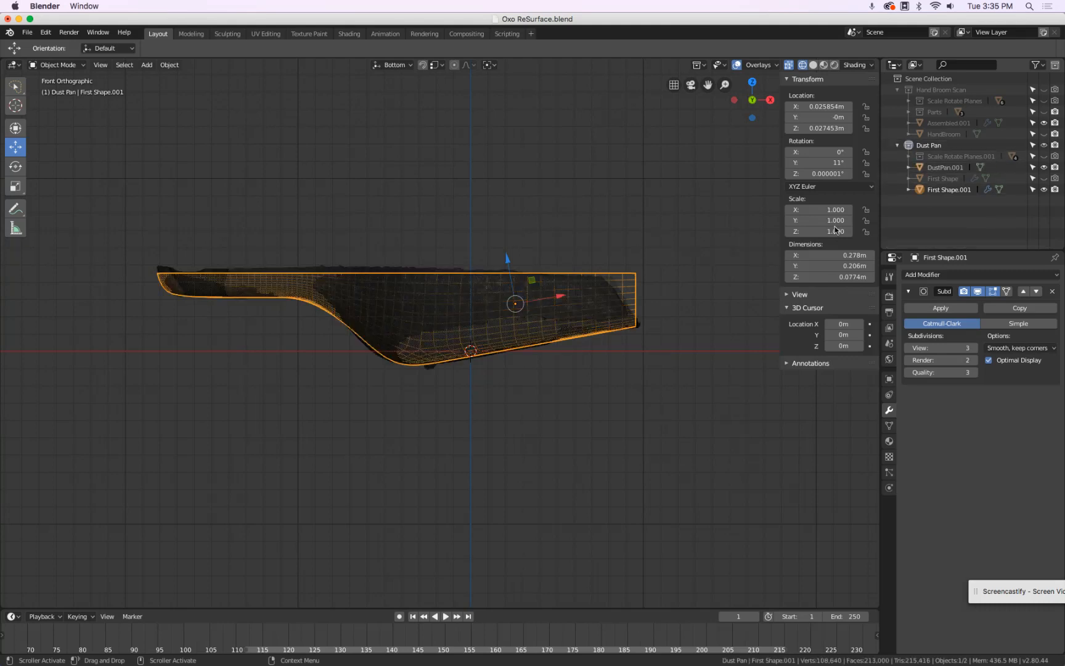
scroll(637, 274, up, 5)
key(z)
click(707, 272)
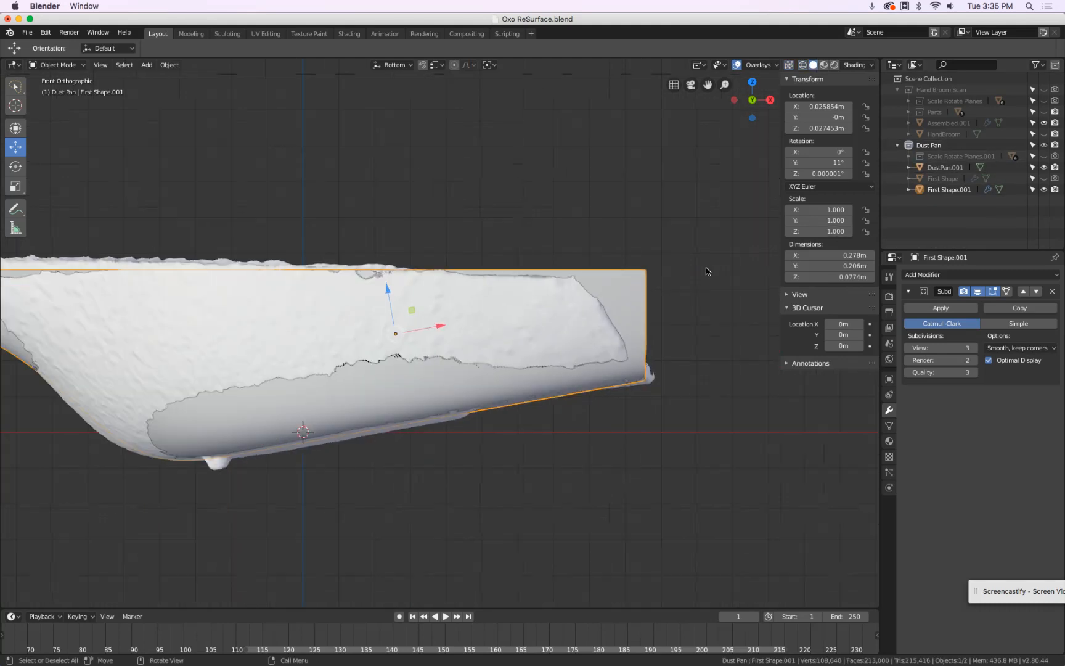
mouse_move(706, 267)
middle_down()
mouse_move(705, 257)
mouse_move(699, 278)
mouse_move(625, 290)
mouse_move(623, 275)
mouse_move(632, 347)
mouse_move(749, 239)
mouse_move(675, 315)
middle_up()
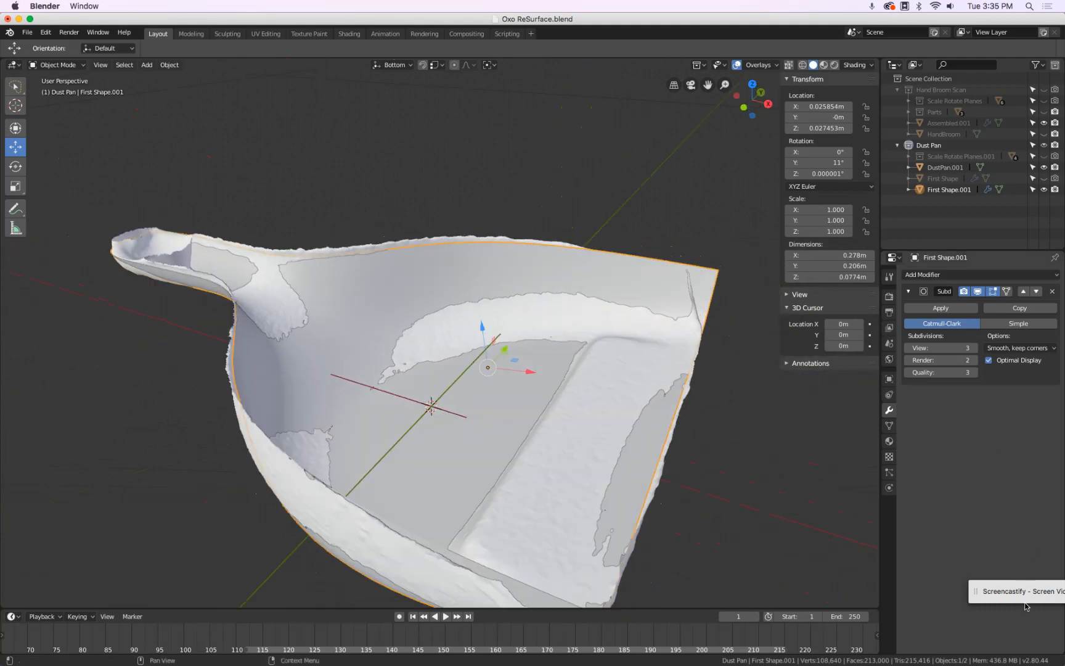
drag(1027, 606, 646, 481)
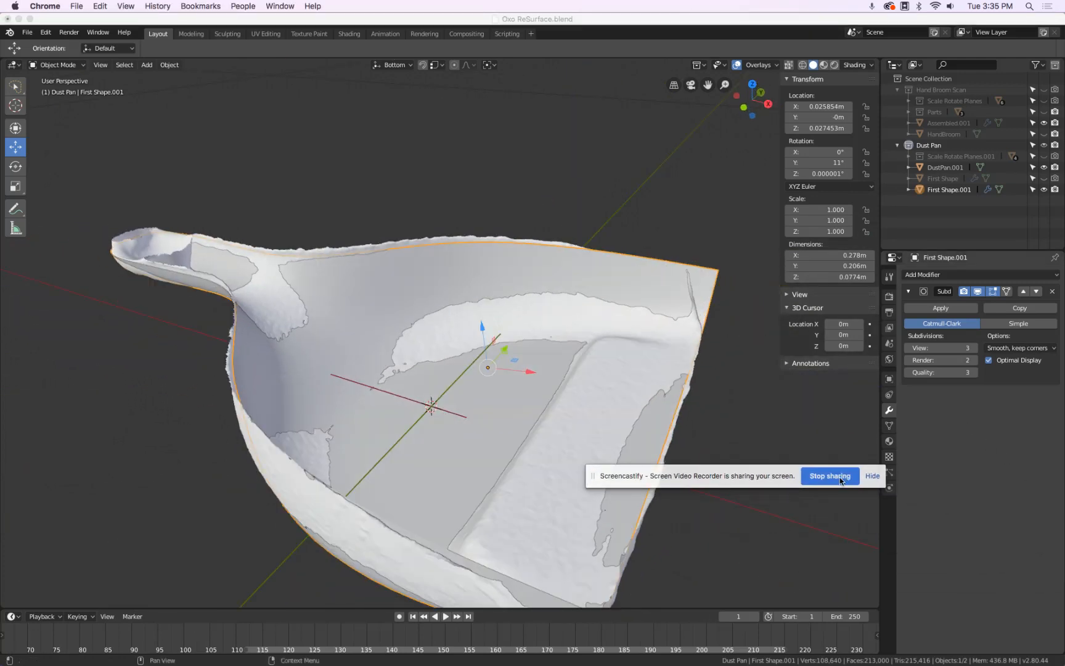